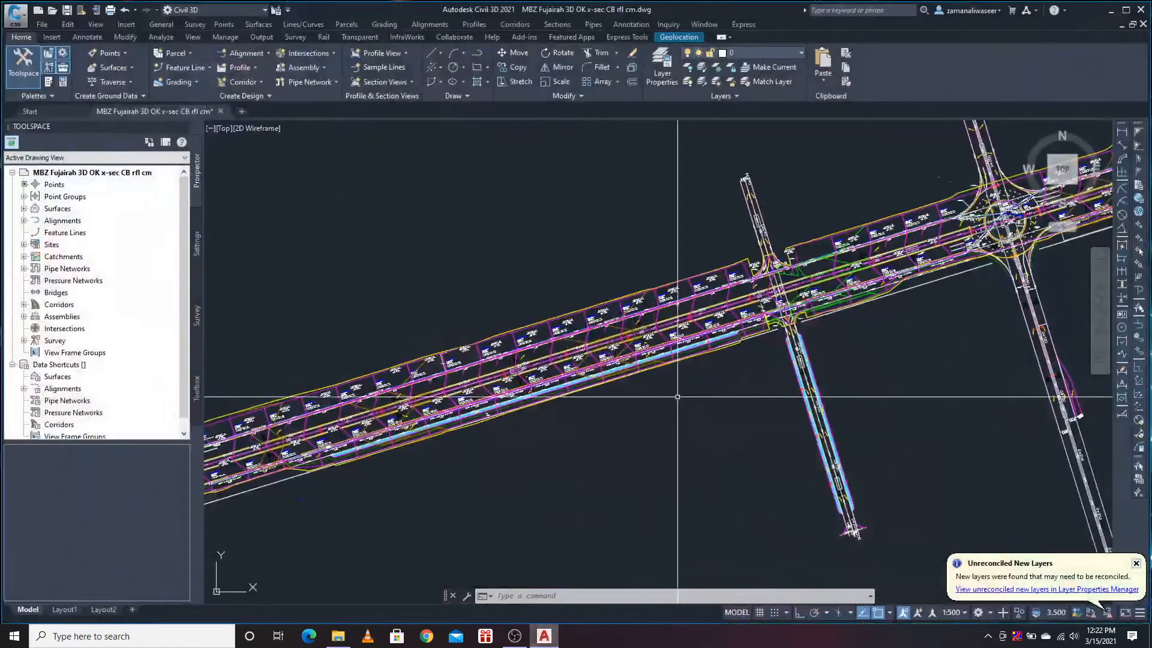
# Step: Examine the drainage plan along the main road, from the catchments and pipe labels at its start to the outfall pipeline's end
pyautogui.scroll(2, 589, 297)
pyautogui.scroll(3, 566, 325)
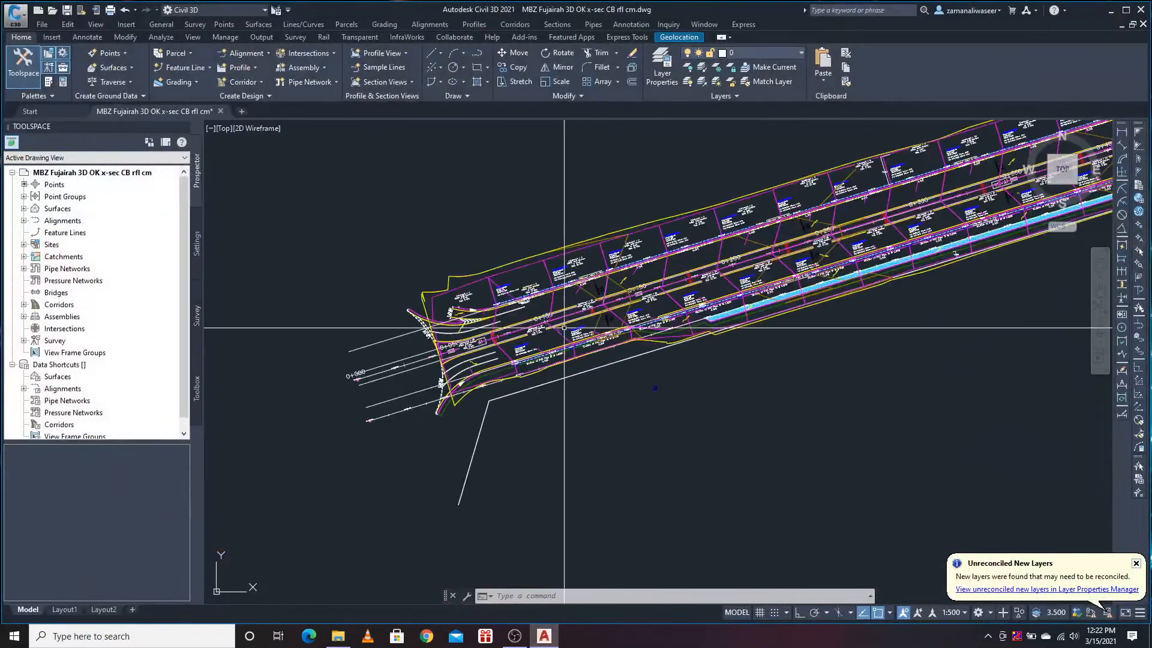
pyautogui.scroll(4, 462, 282)
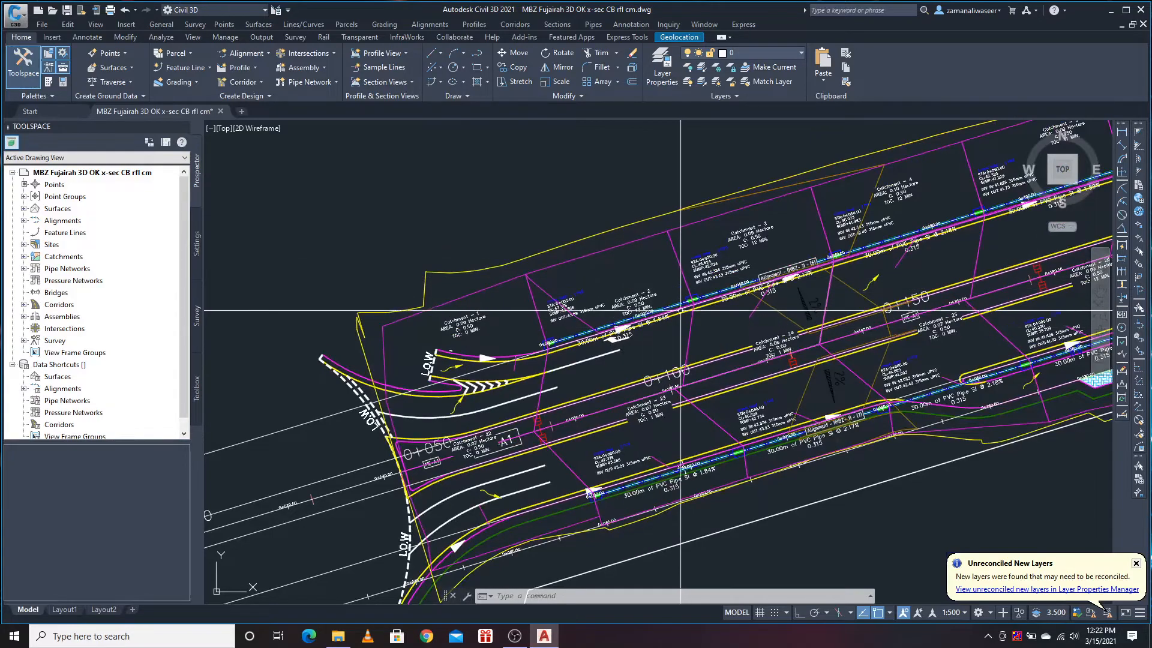
pyautogui.scroll(5, 684, 304)
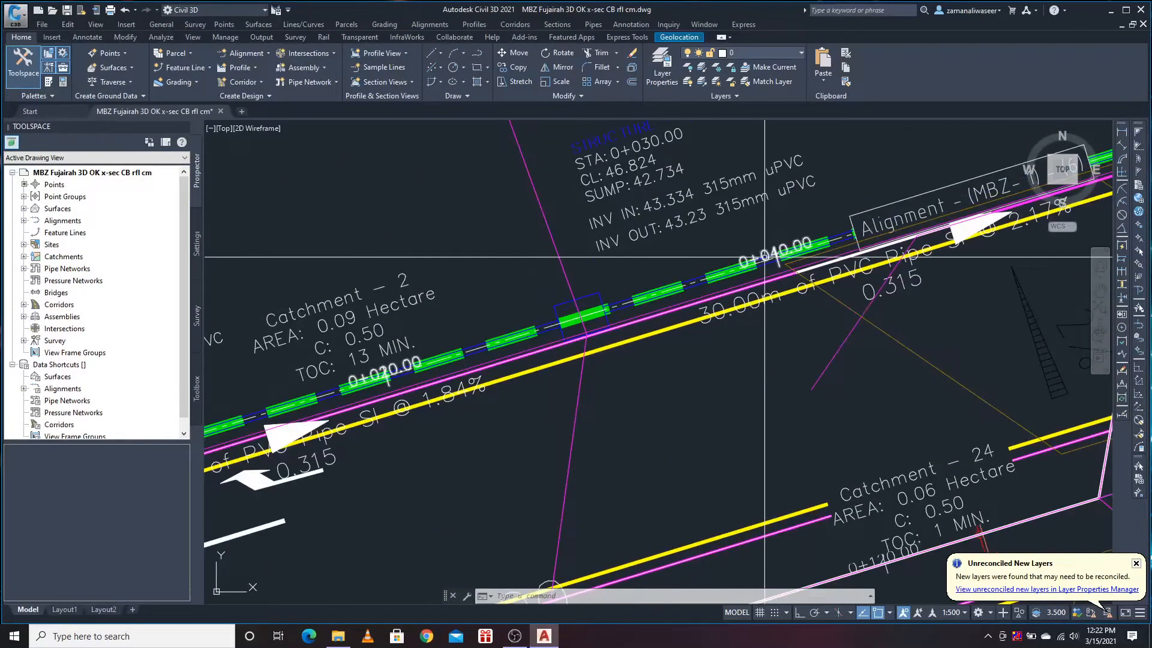
pyautogui.scroll(-3, 706, 274)
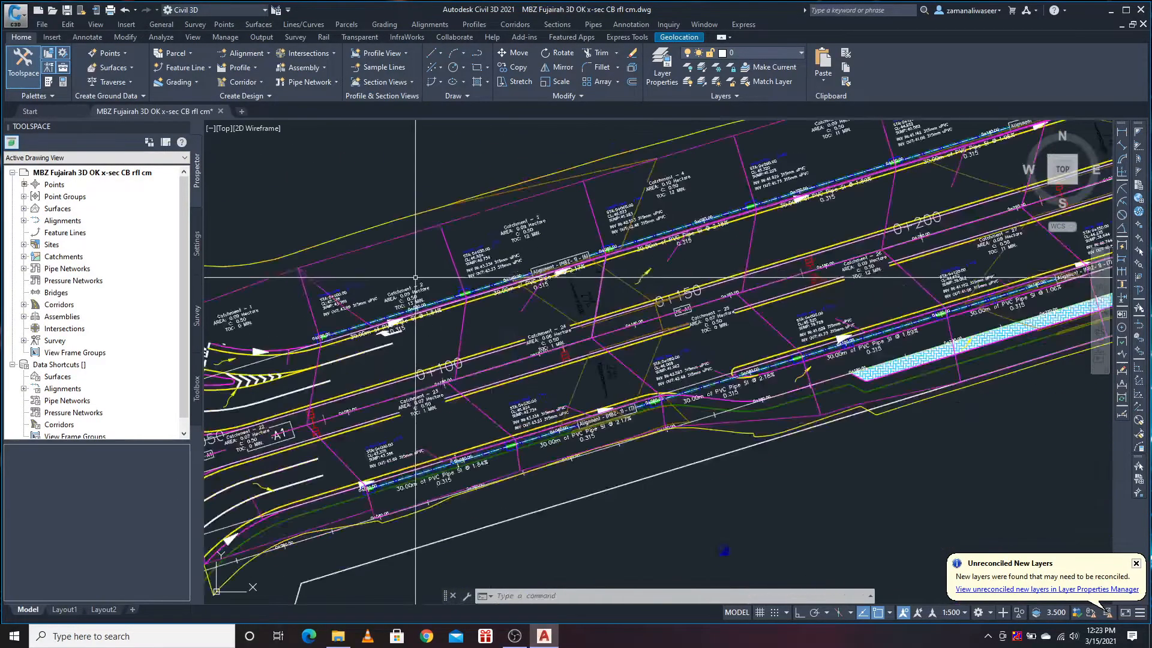
pyautogui.scroll(-3, 590, 350)
pyautogui.scroll(-8, 590, 349)
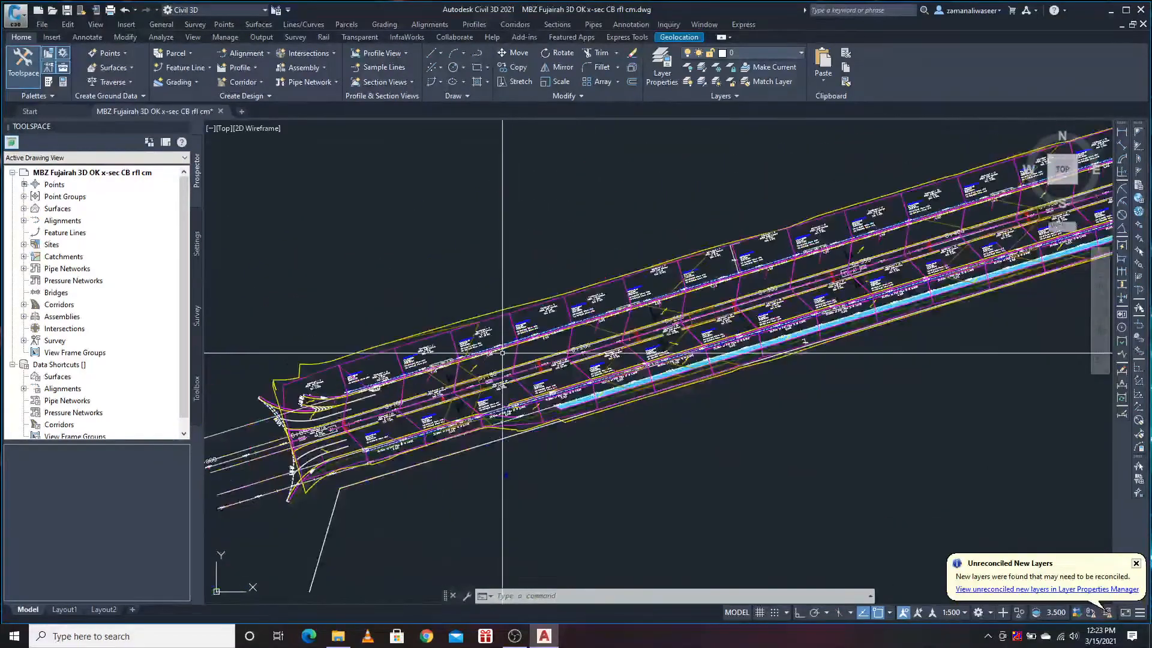
pyautogui.moveTo(720, 278)
pyautogui.mouseDown(button='middle')
pyautogui.moveTo(735, 311)
pyautogui.moveTo(514, 373)
pyautogui.mouseUp(button='middle')
pyautogui.moveTo(889, 288); pyautogui.dragTo(648, 384, button='middle')
pyautogui.scroll(5, 823, 266)
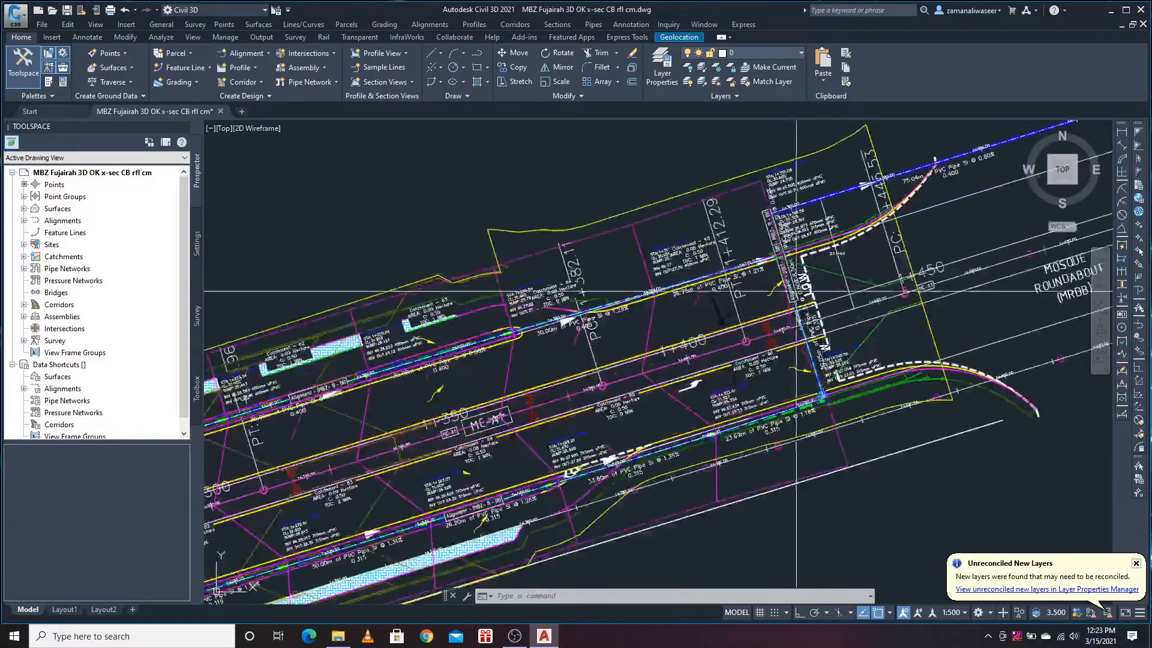
pyautogui.scroll(-4, 536, 354)
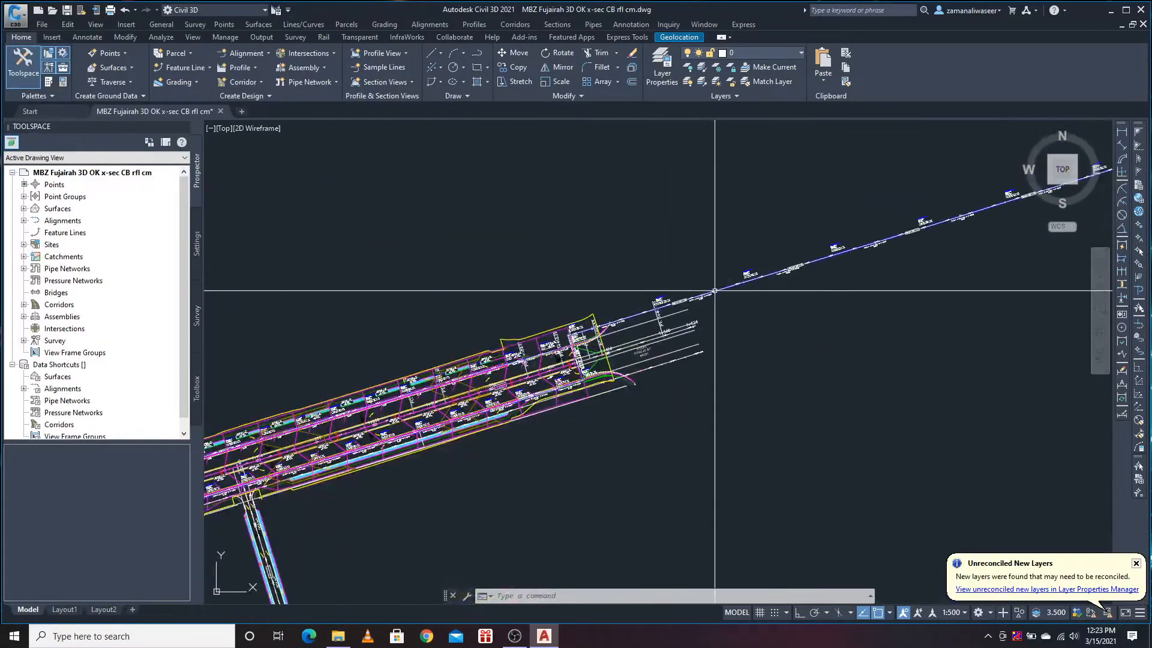
pyautogui.scroll(6, 600, 339)
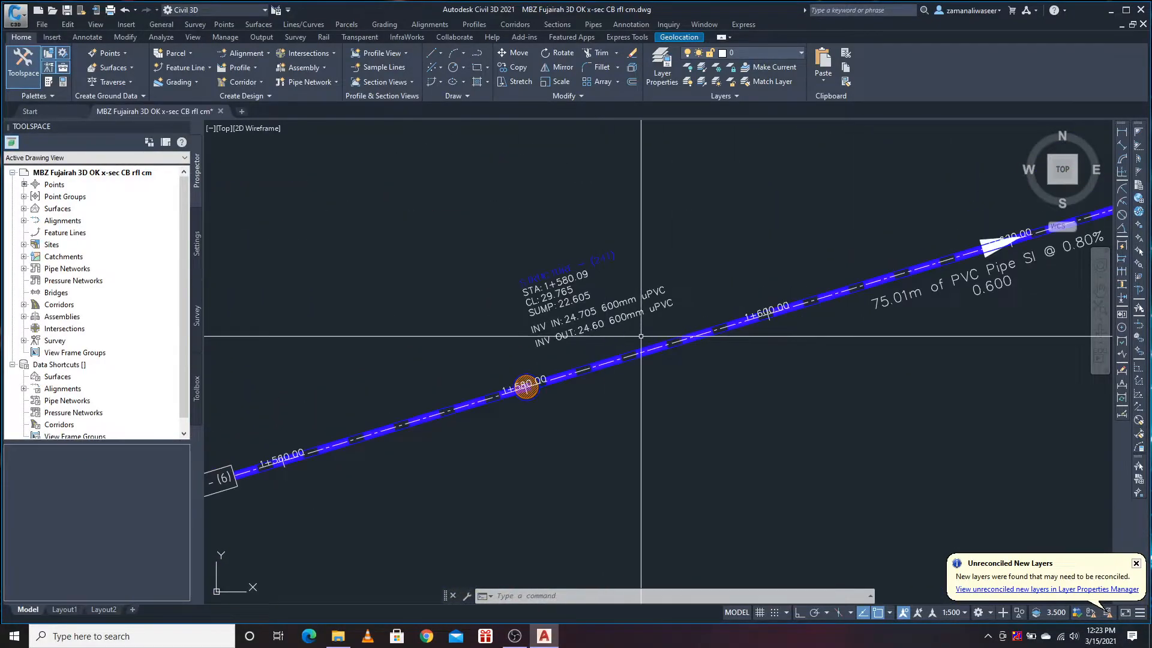
pyautogui.scroll(-6, 640, 336)
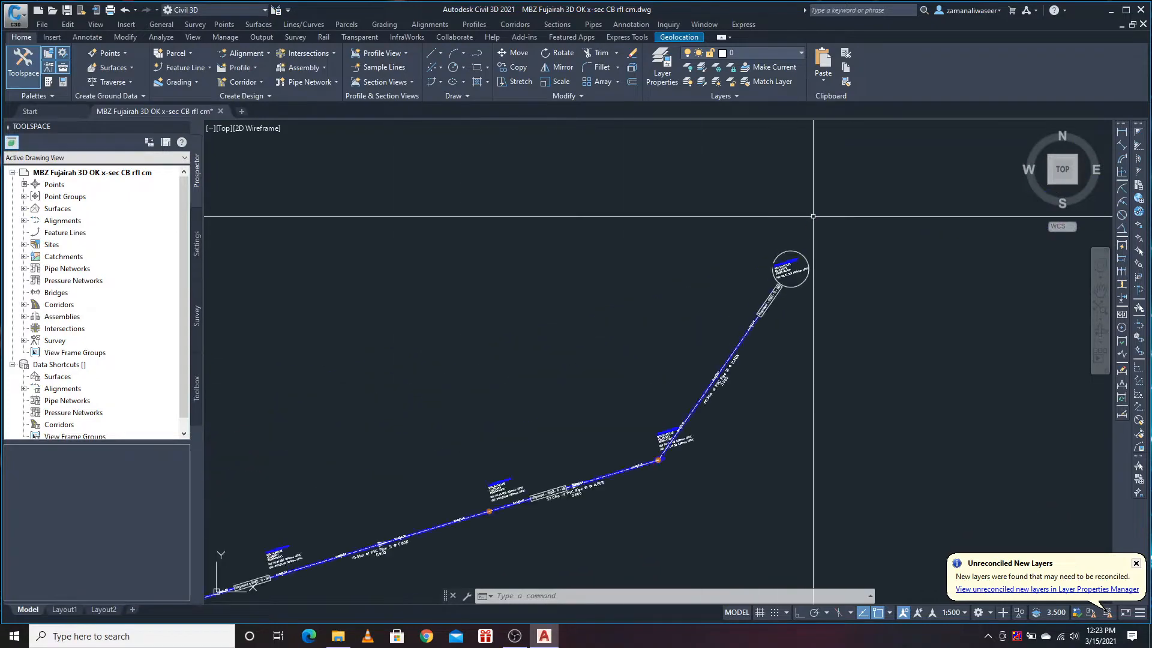
pyautogui.scroll(2, 813, 216)
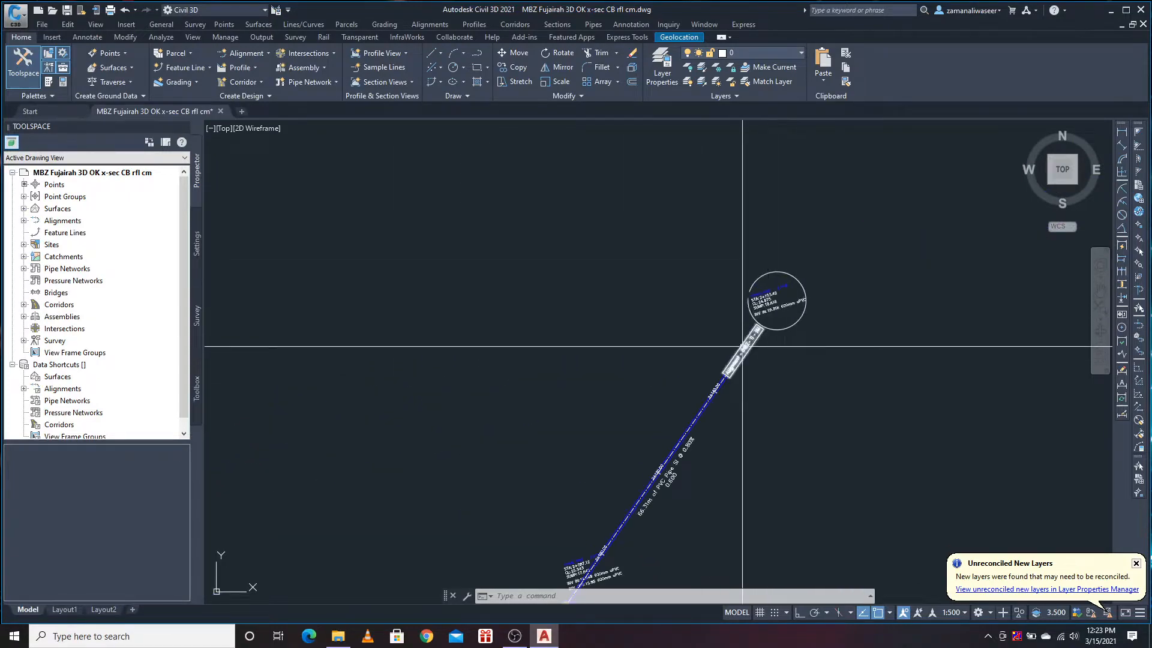
pyautogui.scroll(-5, 742, 347)
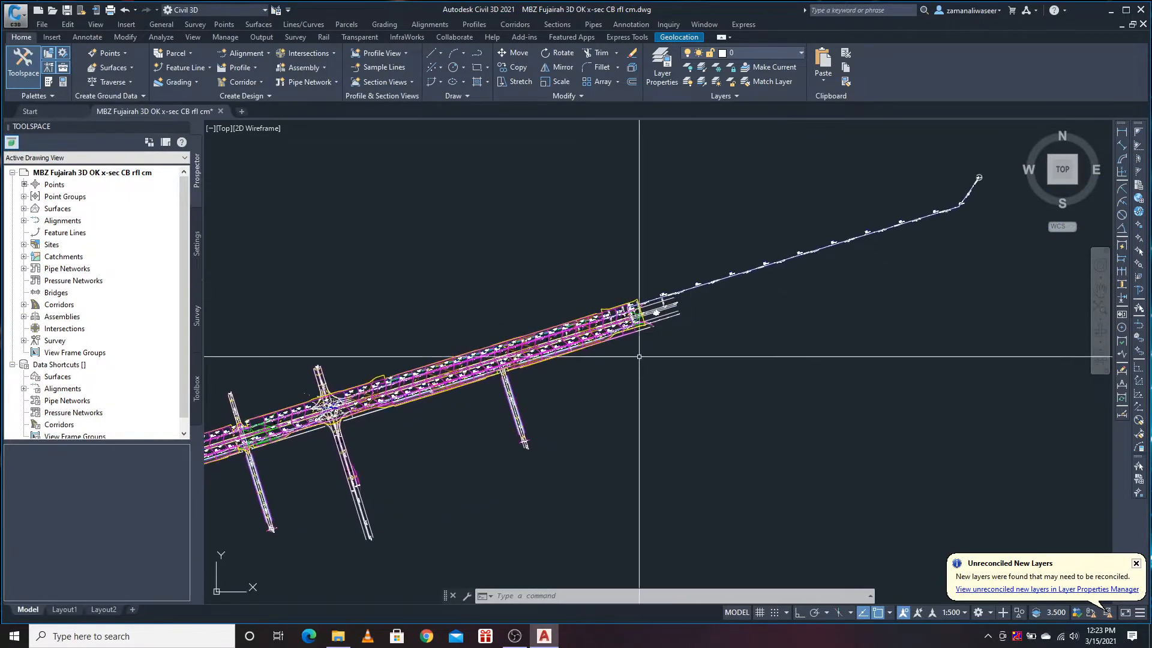
# Step: Examine the pipeline profile drawings beside the plan, including their pipe data, cover and invert elevation bands
pyautogui.scroll(-4, 710, 322)
pyautogui.scroll(6, 527, 379)
pyautogui.scroll(-6, 528, 385)
pyautogui.moveTo(543, 384); pyautogui.dragTo(772, 296, button='middle')
pyautogui.scroll(6, 533, 403)
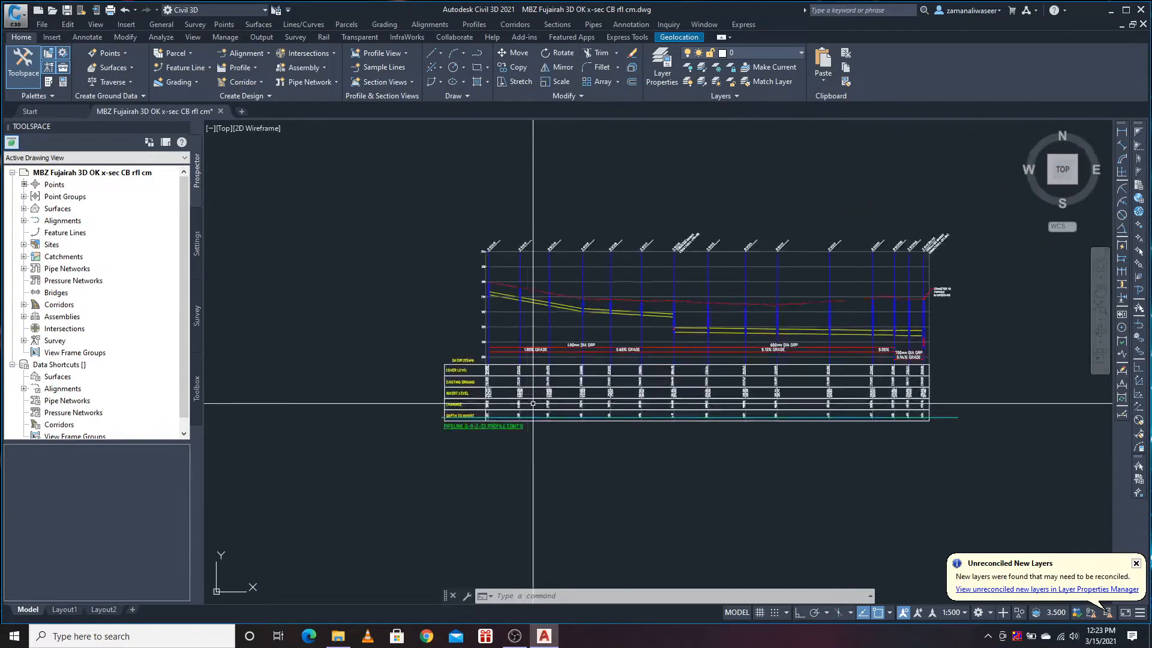
pyautogui.scroll(2, 533, 403)
pyautogui.scroll(-7, 648, 268)
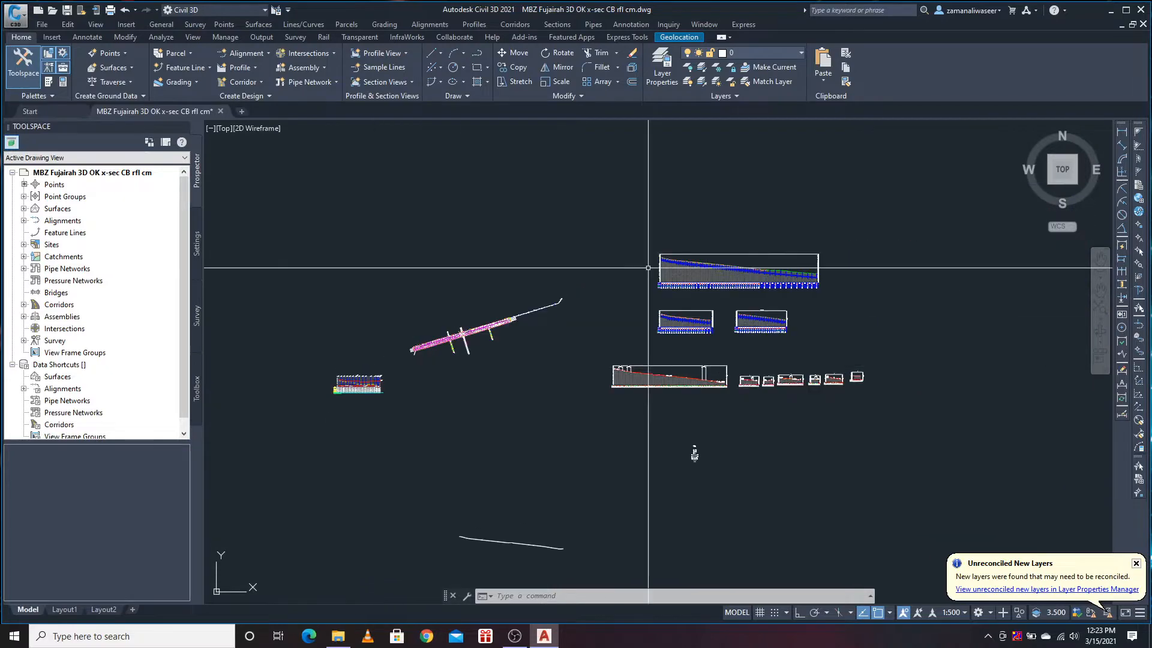
pyautogui.scroll(8, 658, 267)
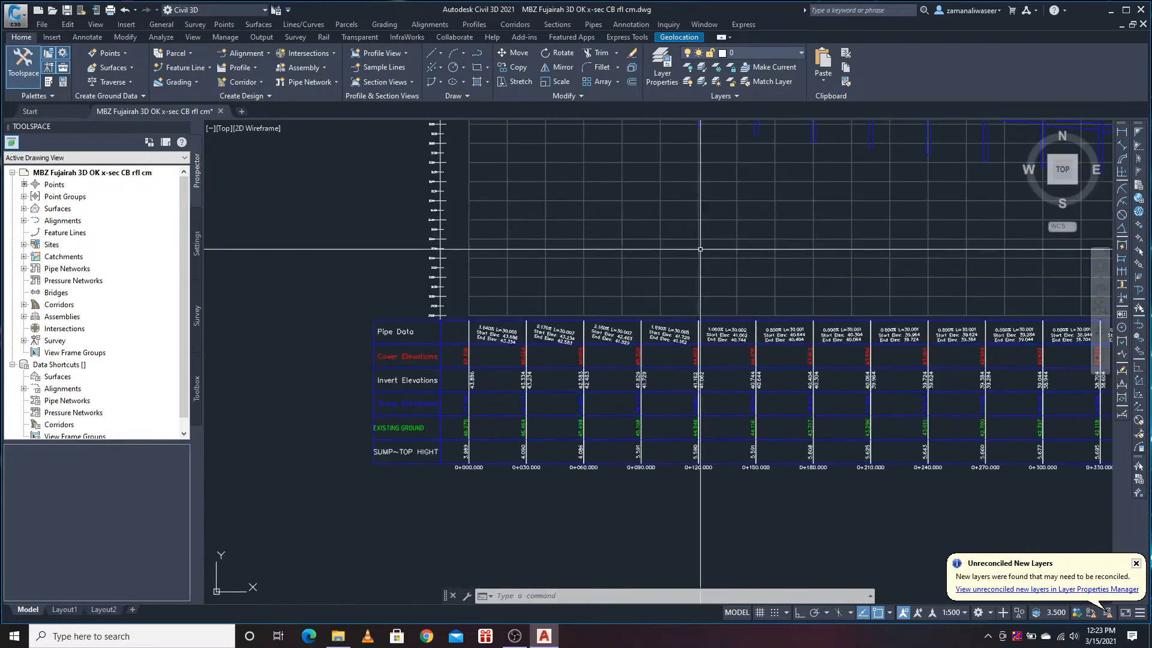
pyautogui.scroll(-2, 613, 330)
pyautogui.moveTo(754, 170)
pyautogui.mouseDown(button='middle')
pyautogui.moveTo(599, 255)
pyautogui.moveTo(512, 241)
pyautogui.mouseUp(button='middle')
pyautogui.scroll(2, 536, 249)
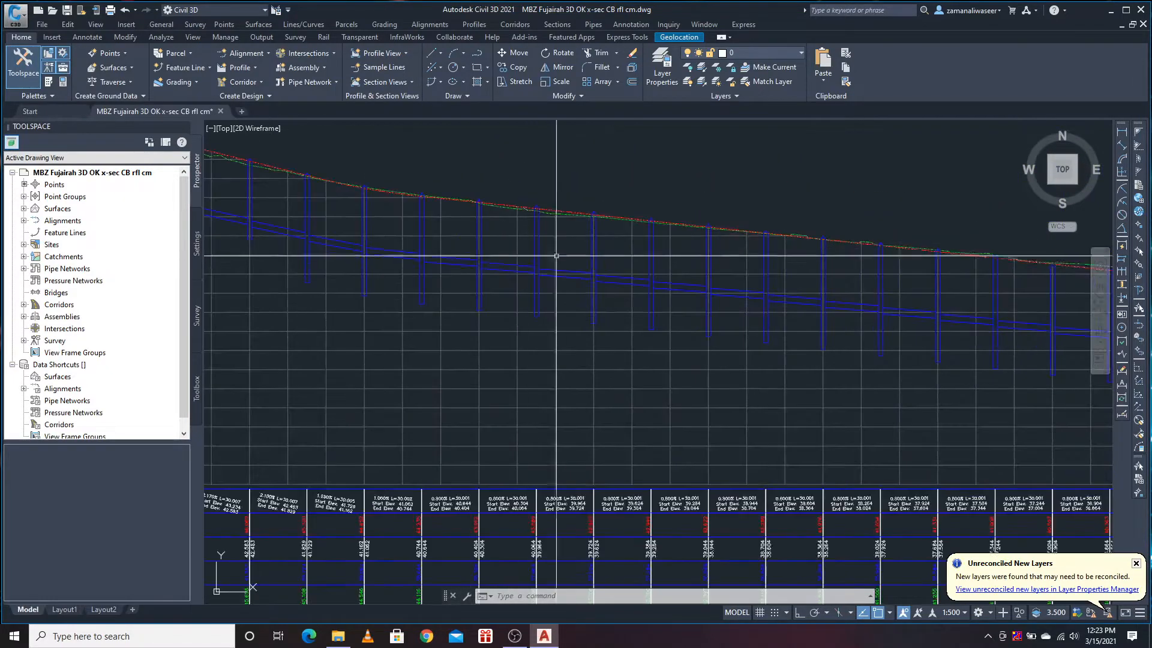
pyautogui.scroll(-4, 771, 252)
pyautogui.scroll(2, 772, 284)
pyautogui.scroll(-5, 688, 313)
pyautogui.scroll(-3, 839, 234)
# Step: Examine the main road corridor in plan, including its side roads, roundabout and the catchments near its start
pyautogui.scroll(6, 555, 289)
pyautogui.moveTo(663, 289); pyautogui.dragTo(630, 355, button='middle')
pyautogui.scroll(2, 514, 297)
pyautogui.scroll(3, 514, 297)
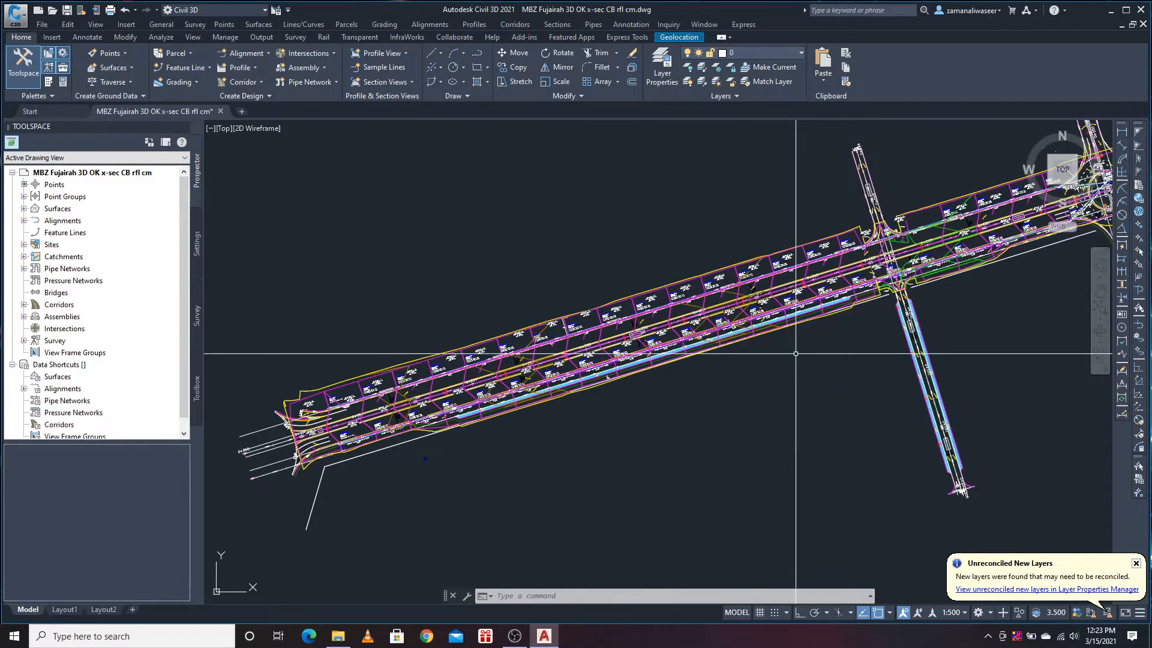
pyautogui.moveTo(796, 353)
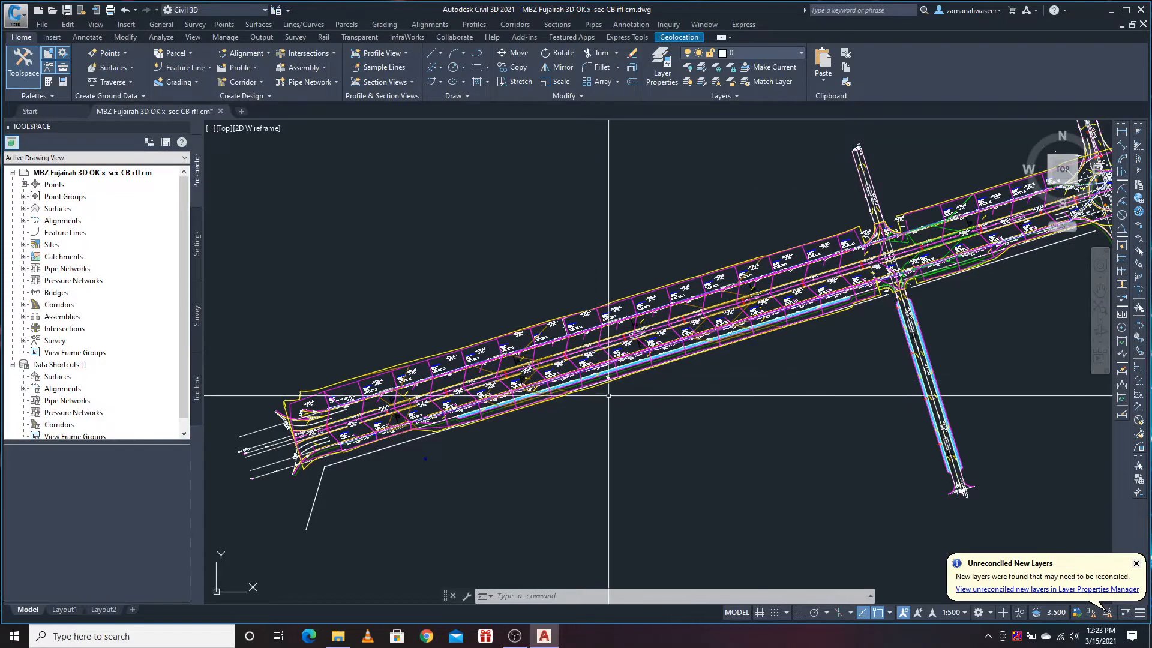
pyautogui.moveTo(968, 297); pyautogui.dragTo(489, 358, button='middle')
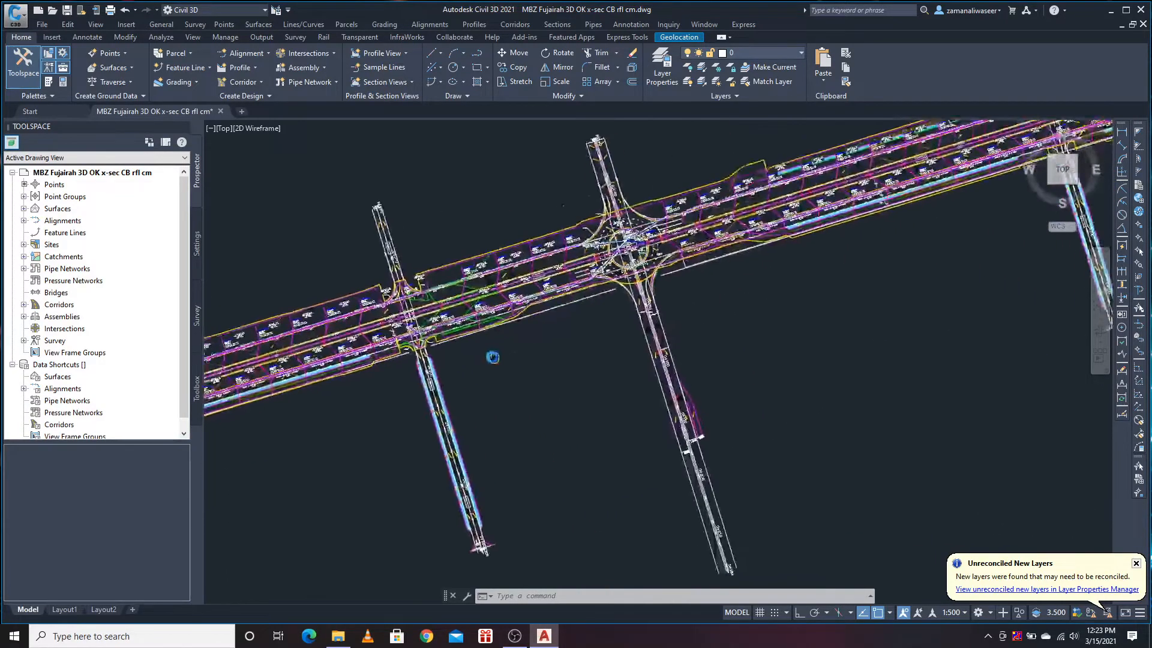
pyautogui.moveTo(774, 317)
pyautogui.mouseDown(button='middle')
pyautogui.moveTo(521, 439)
pyautogui.moveTo(704, 362)
pyautogui.mouseUp(button='middle')
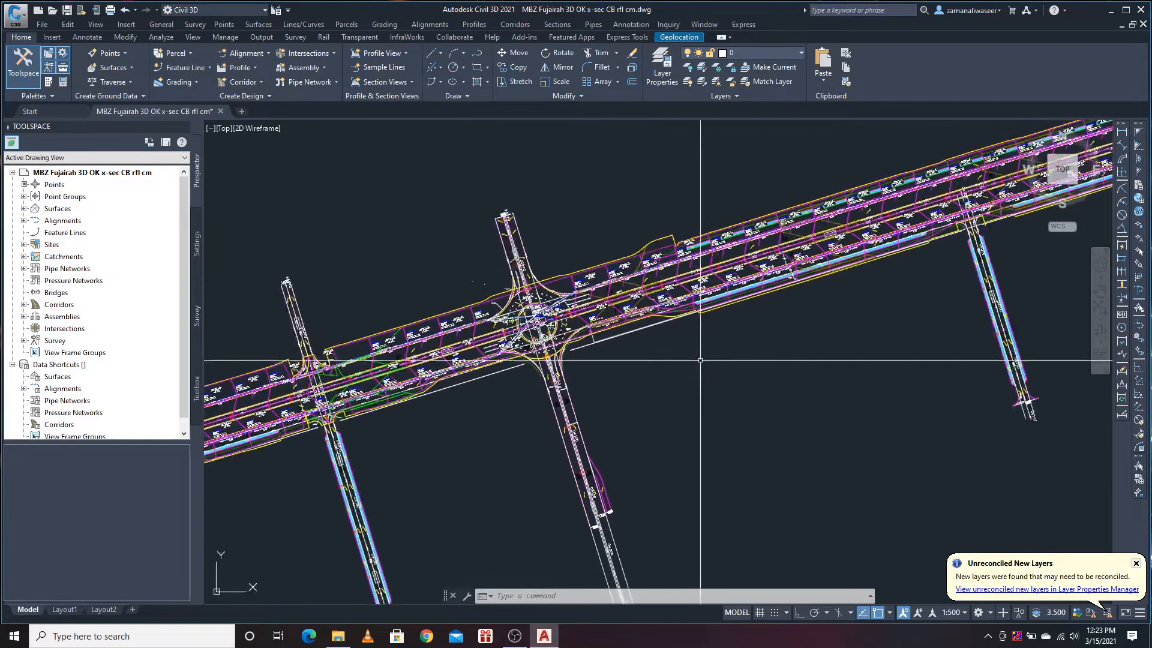
pyautogui.scroll(-6, 588, 395)
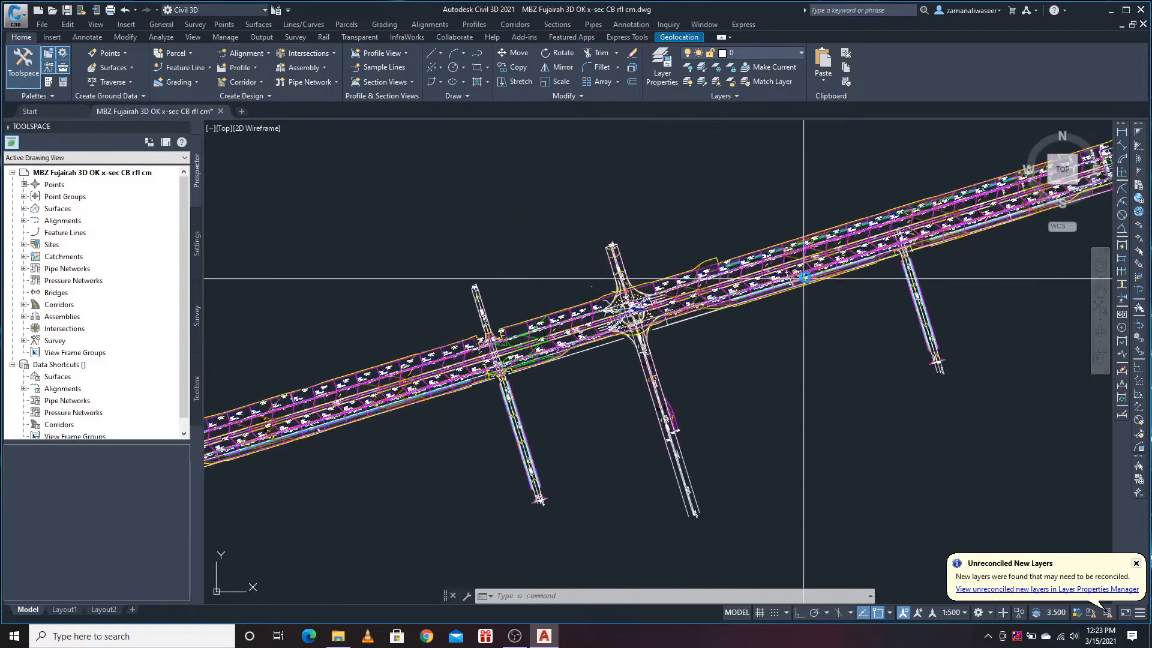
pyautogui.scroll(8, 606, 346)
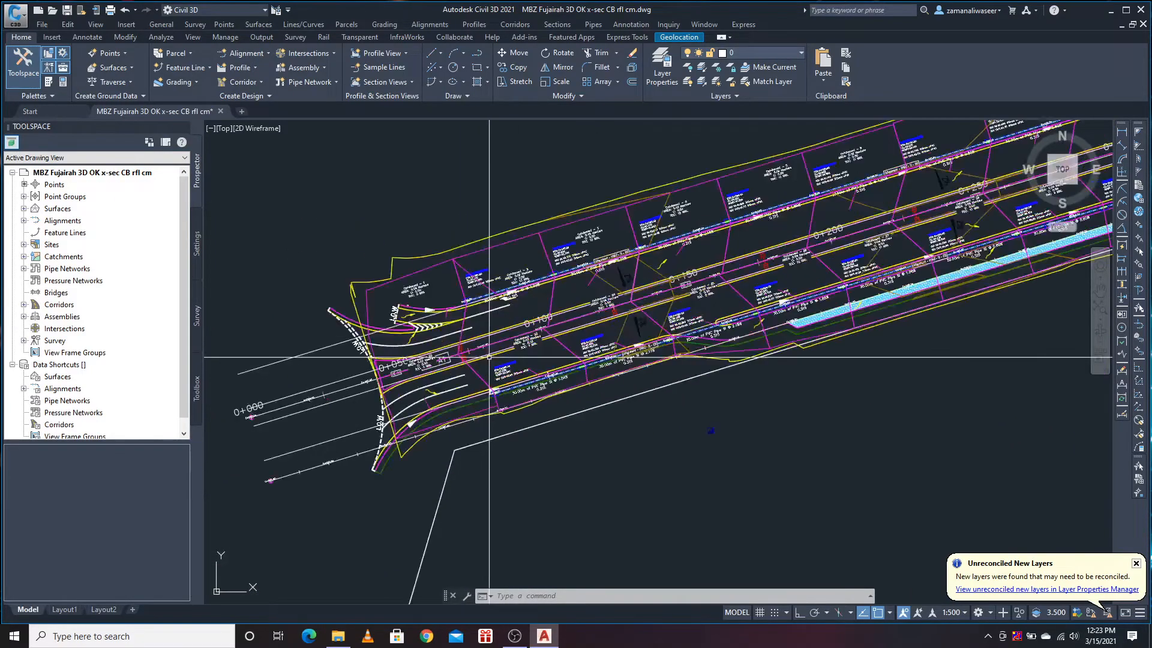
pyautogui.moveTo(720, 285); pyautogui.dragTo(639, 287, button='middle')
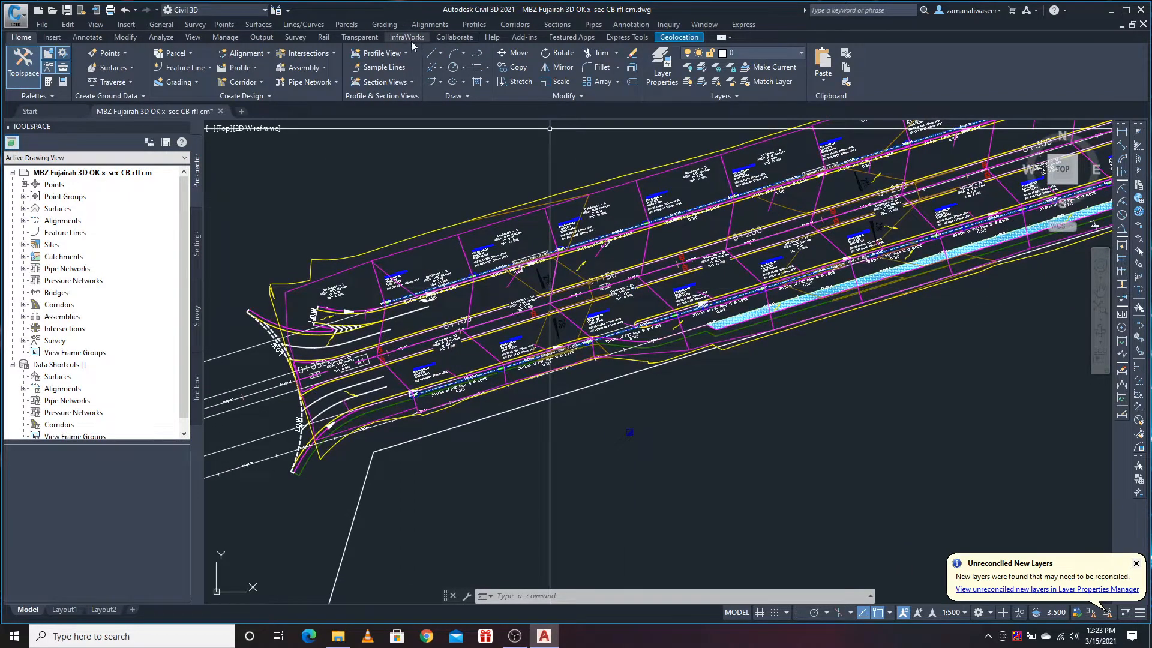
pyautogui.moveTo(595, 296); pyautogui.dragTo(558, 339, button='middle')
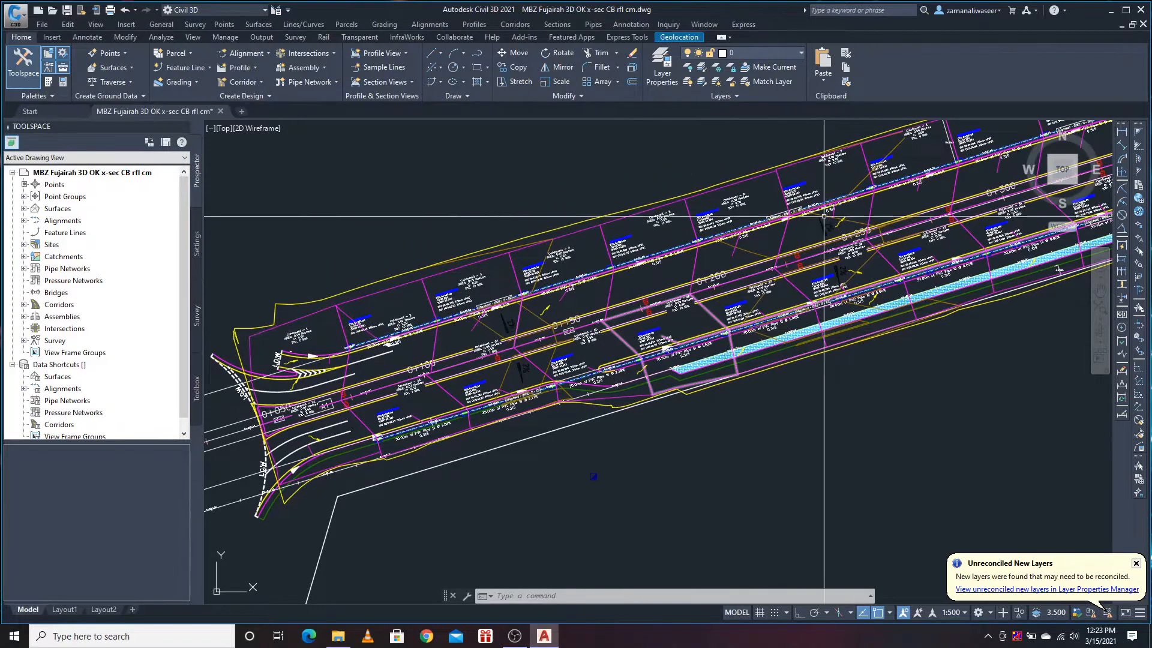
pyautogui.scroll(-3, 547, 387)
pyautogui.scroll(-2, 548, 388)
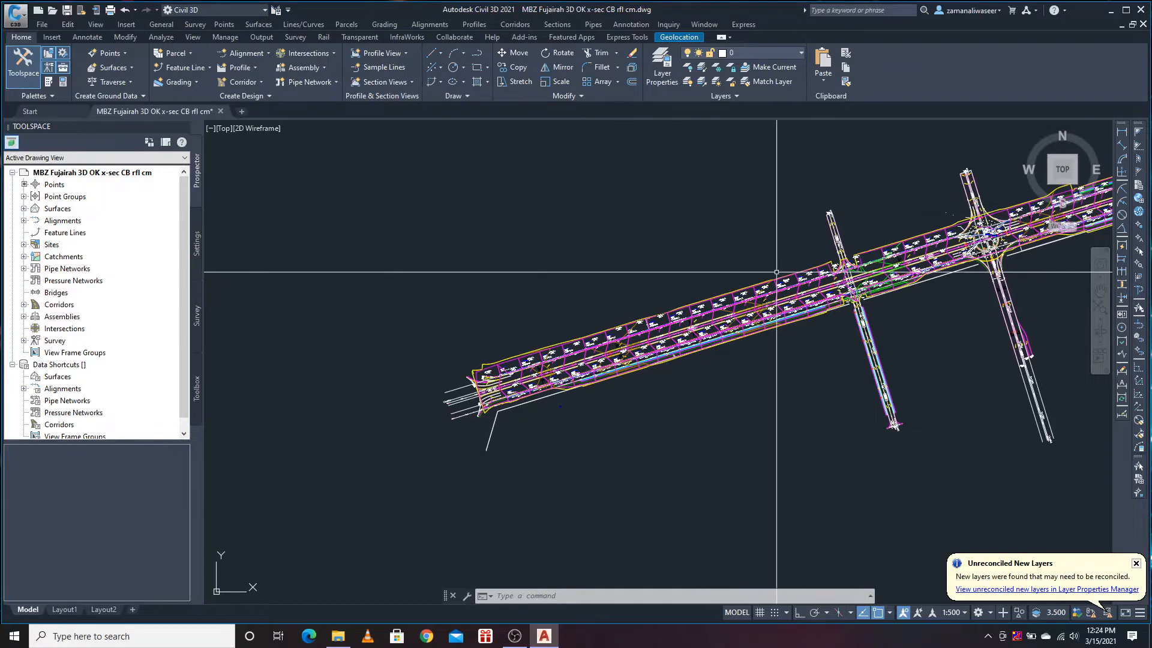
pyautogui.moveTo(772, 274); pyautogui.dragTo(672, 270, button='middle')
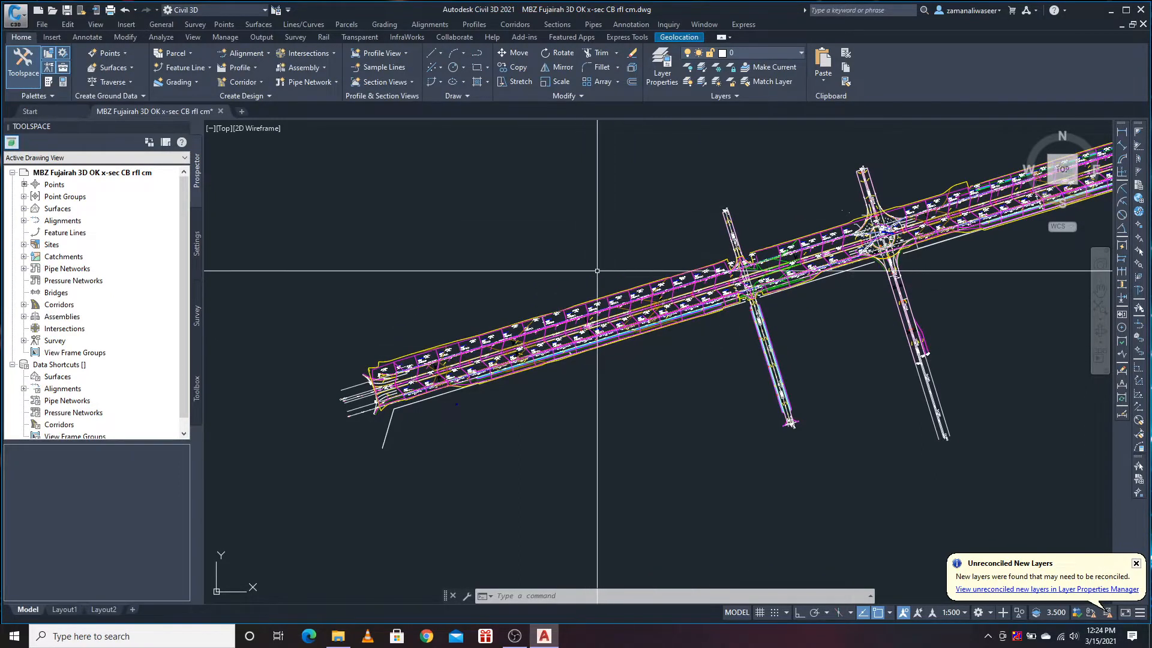
# Step: Switch to Autodesk InfraWorks and open the Model Builder
pyautogui.click(1109, 10)
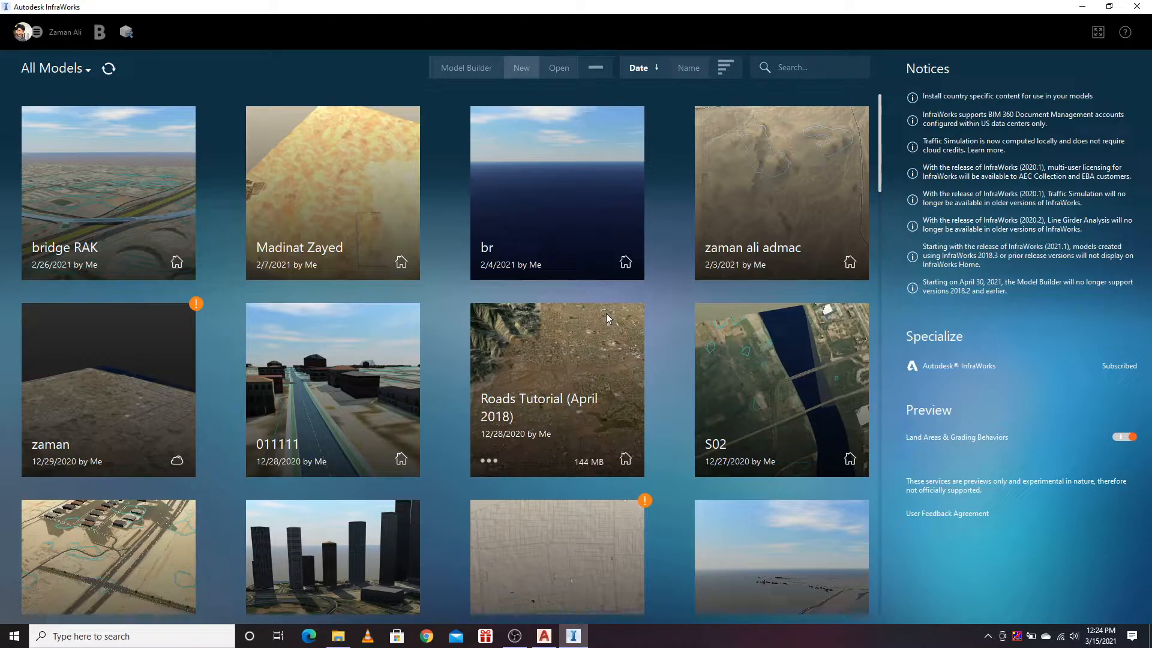
pyautogui.click(482, 69)
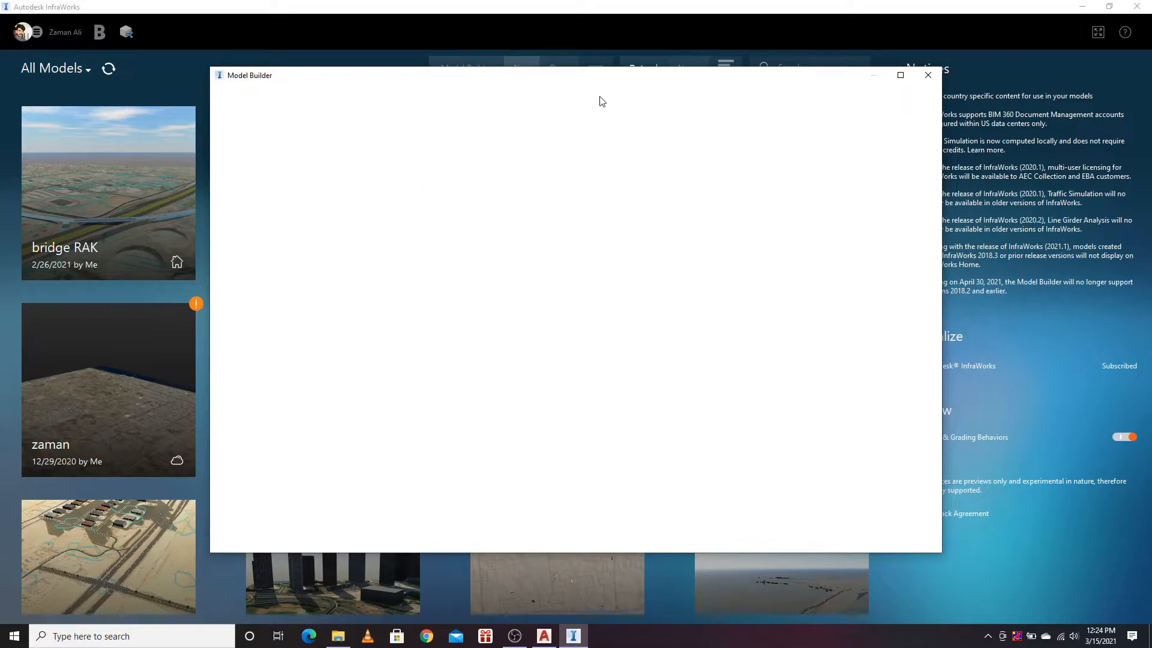
pyautogui.moveTo(645, 82); pyautogui.dragTo(644, 111)
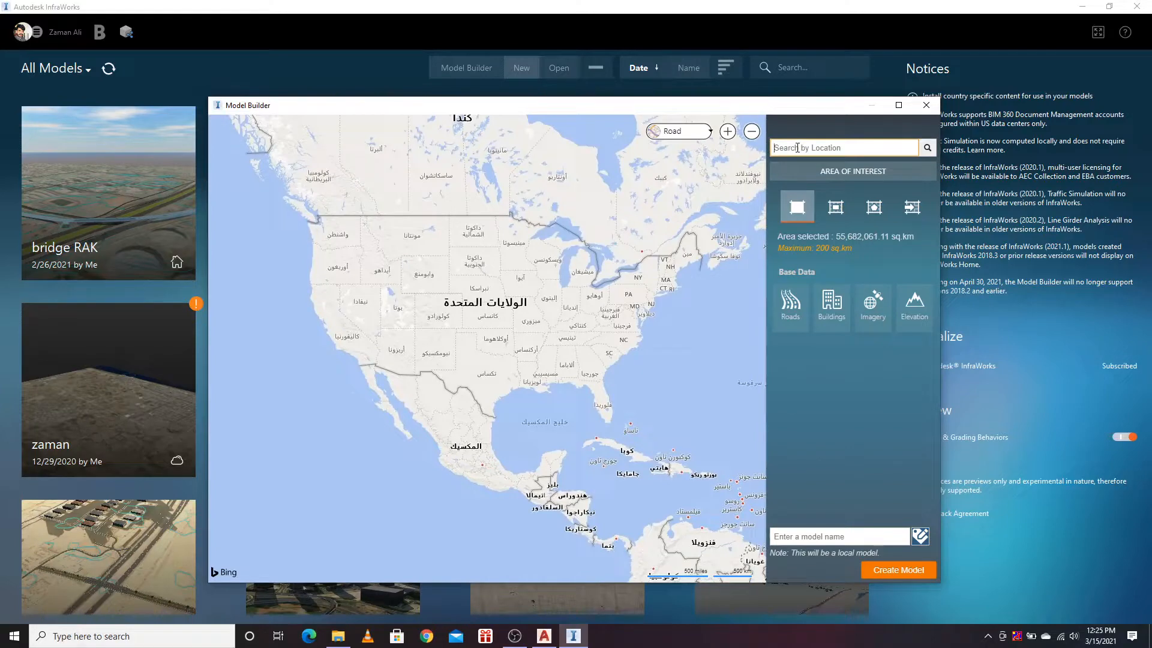
# Step: Navigate the Model Builder map from North America to the United Arab Emirates and zoom in on the country
pyautogui.moveTo(642, 294)
pyautogui.mouseDown()
pyautogui.moveTo(498, 335)
pyautogui.moveTo(621, 299)
pyautogui.mouseUp()
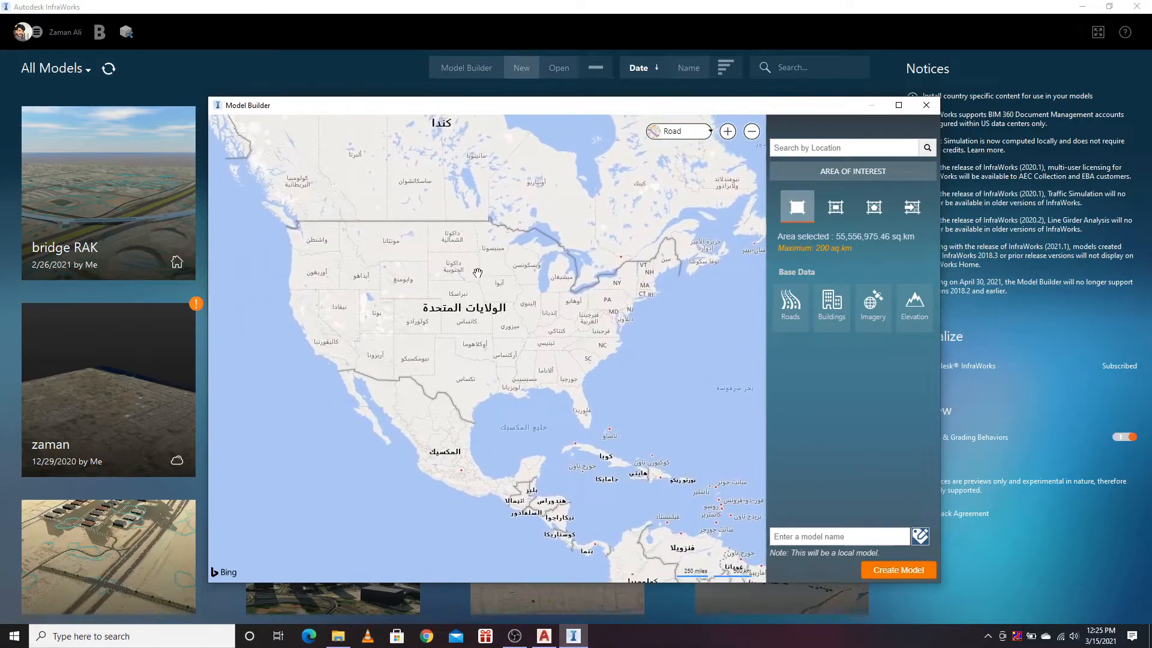
pyautogui.moveTo(477, 273); pyautogui.dragTo(480, 312)
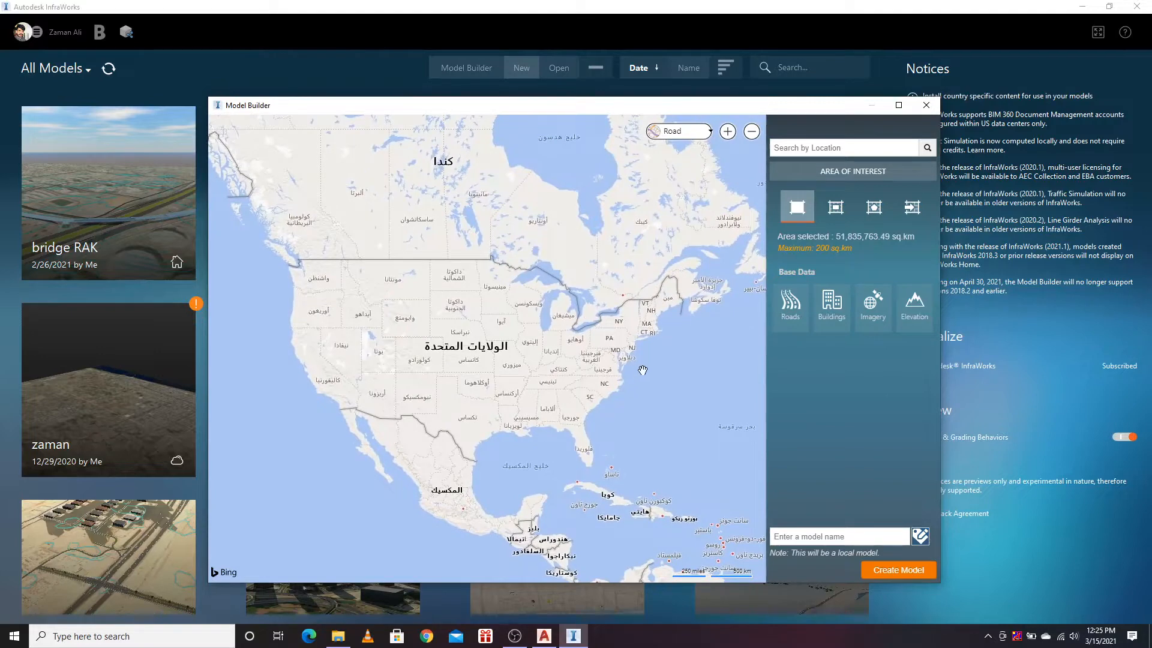
pyautogui.moveTo(584, 395); pyautogui.dragTo(379, 386)
pyautogui.scroll(2, 360, 273)
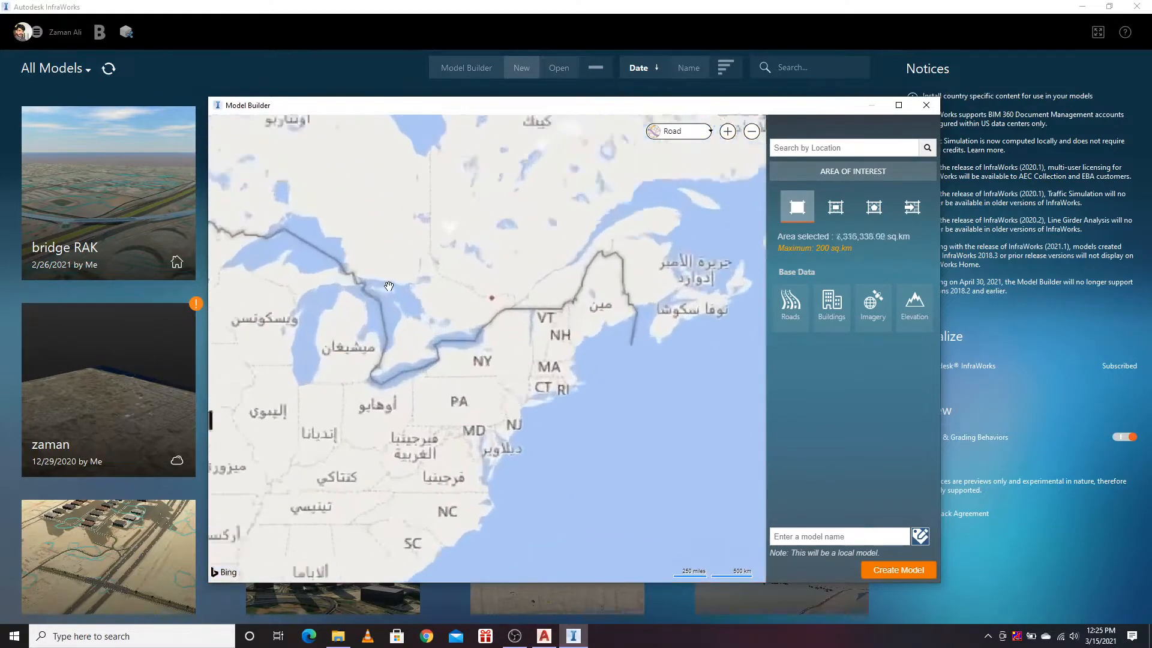
pyautogui.scroll(-1, 563, 341)
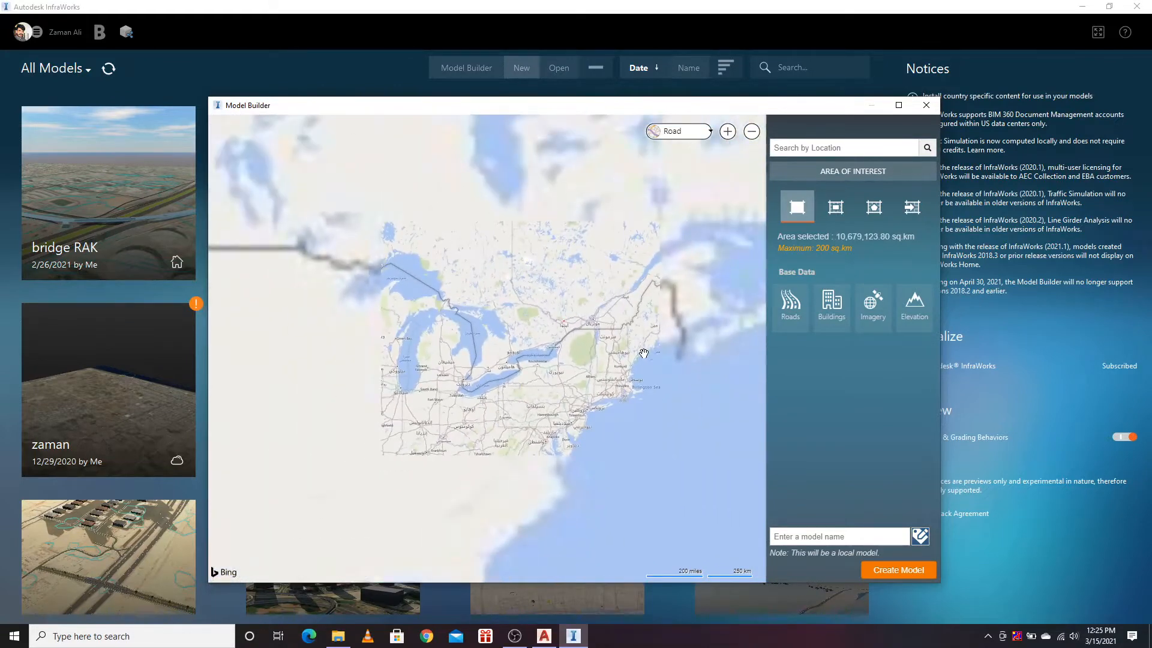
pyautogui.moveTo(649, 346); pyautogui.dragTo(120, 452)
pyautogui.scroll(-2, 285, 404)
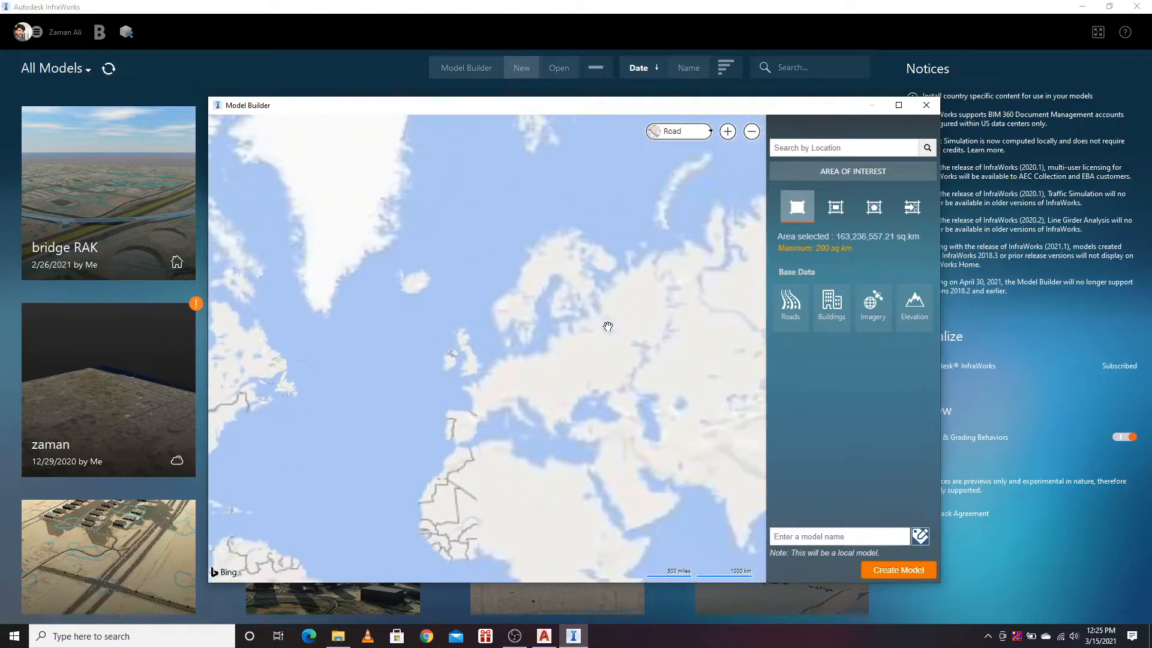
pyautogui.moveTo(673, 486); pyautogui.dragTo(544, 320)
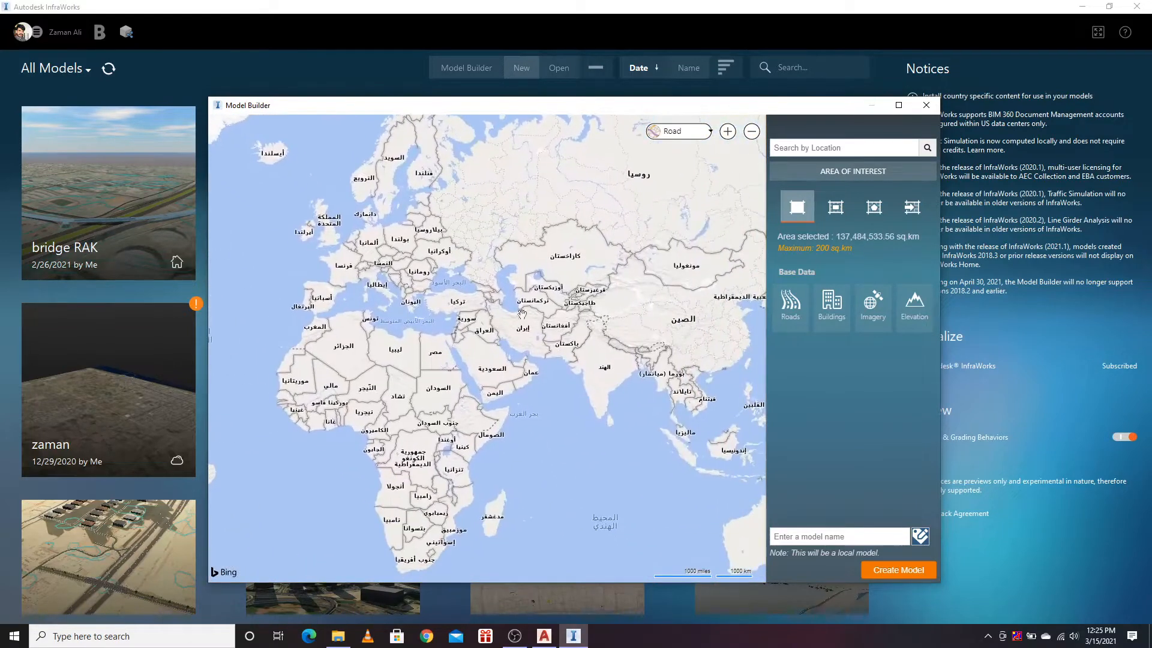
pyautogui.scroll(2, 543, 320)
pyautogui.scroll(3, 544, 320)
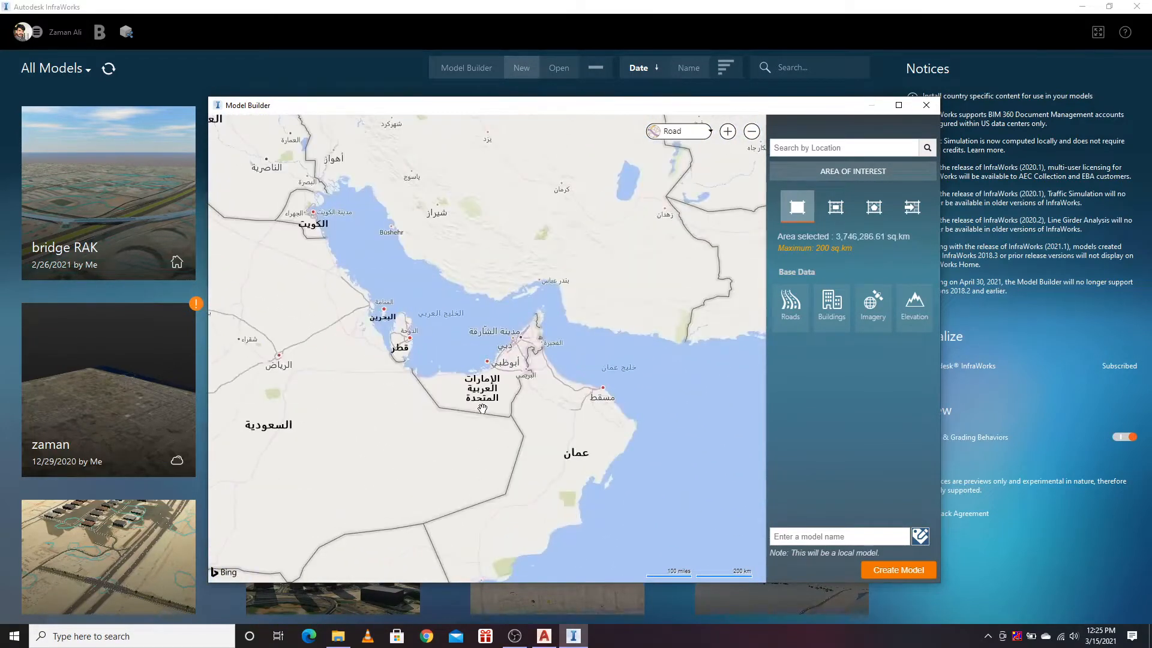
# Step: Zoom the Model Builder map in on the coast around Fujairah and Kalba
pyautogui.scroll(4, 526, 383)
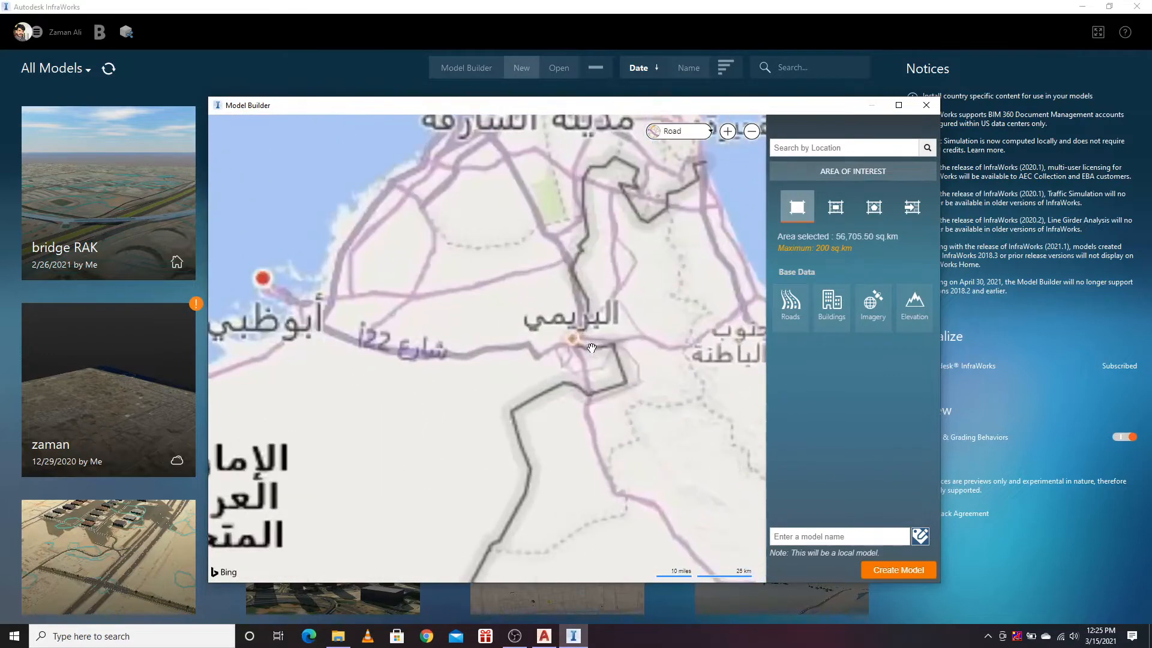
pyautogui.moveTo(515, 290); pyautogui.dragTo(474, 396)
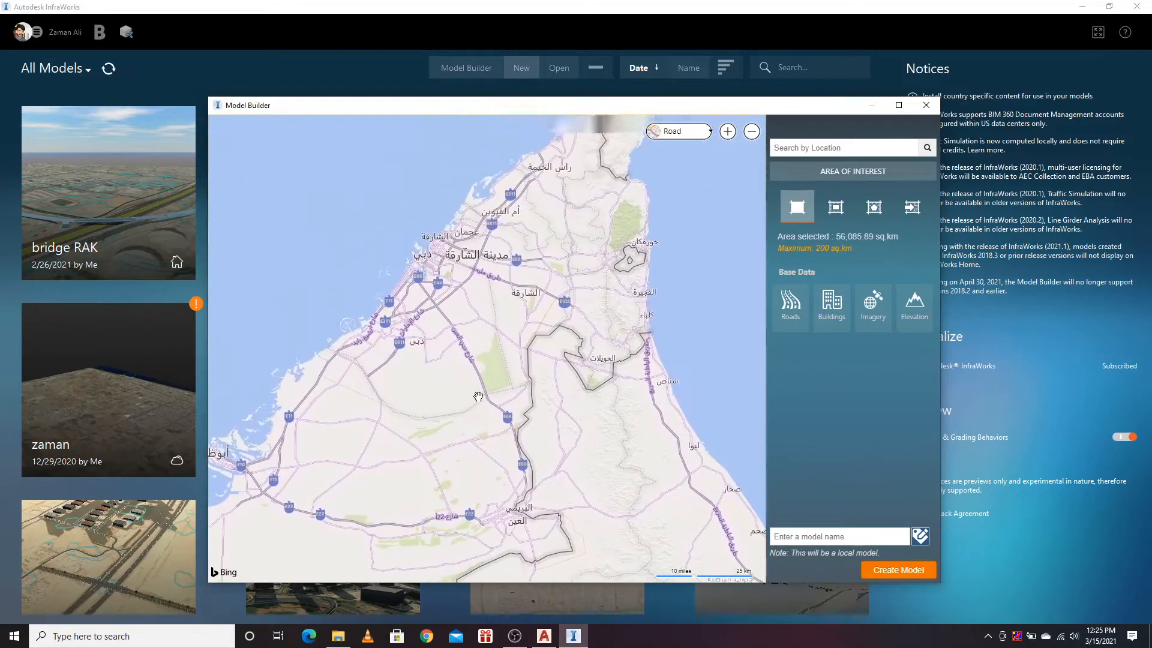
pyautogui.scroll(5, 646, 318)
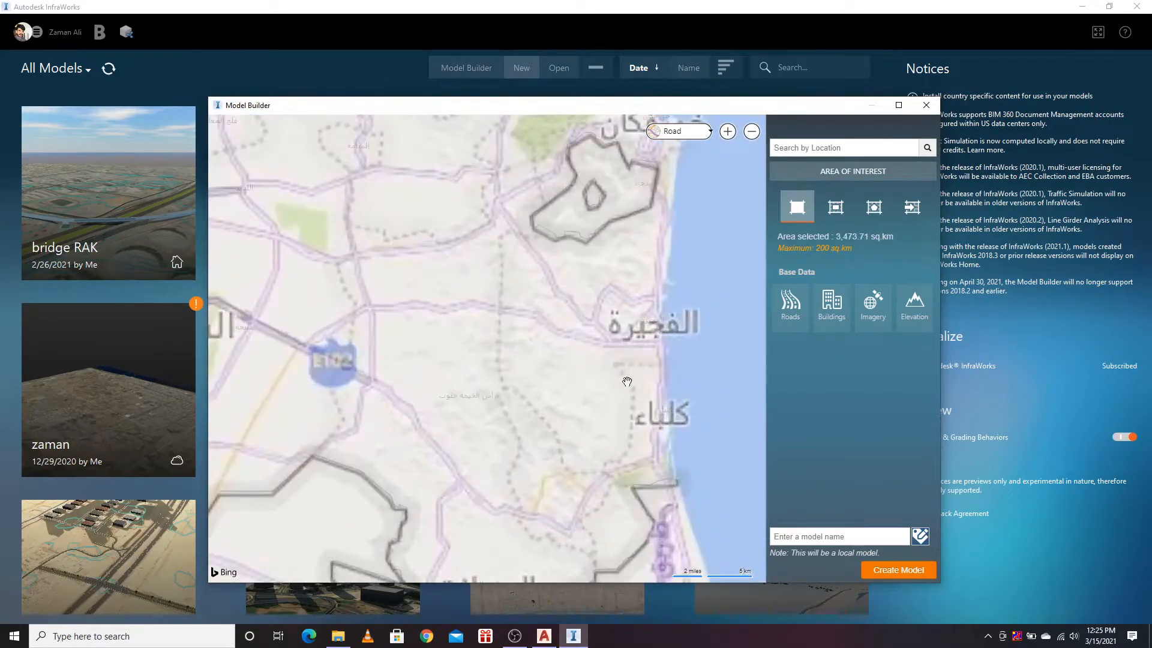
pyautogui.scroll(2, 489, 279)
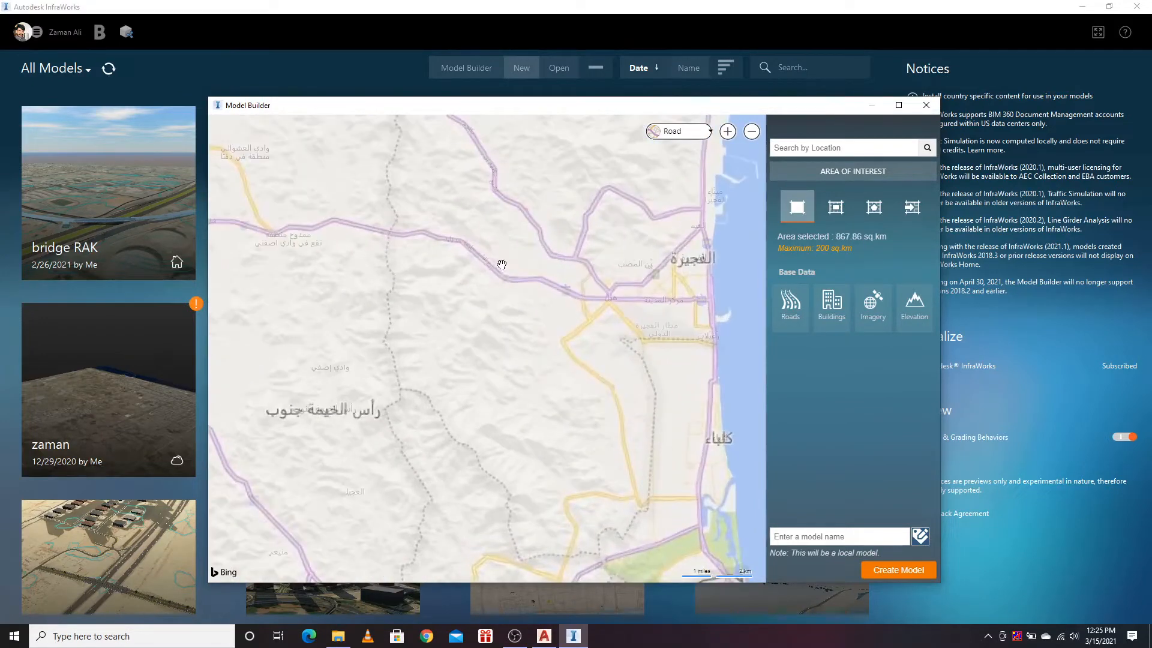
pyautogui.moveTo(557, 304); pyautogui.dragTo(492, 218)
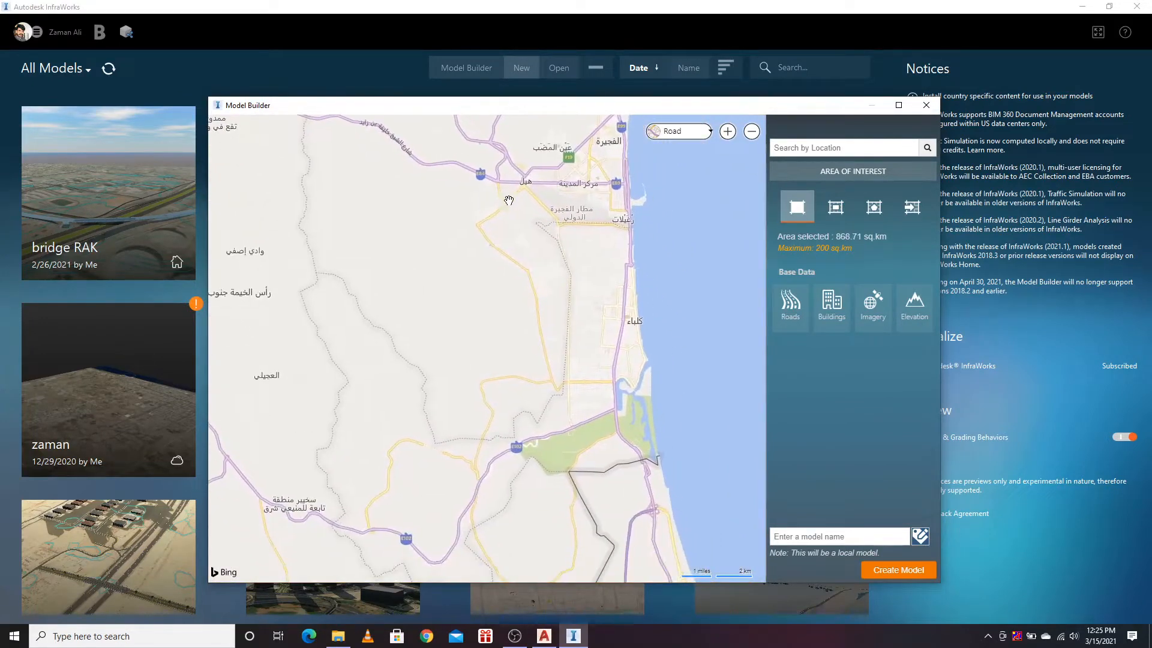
pyautogui.scroll(1, 527, 201)
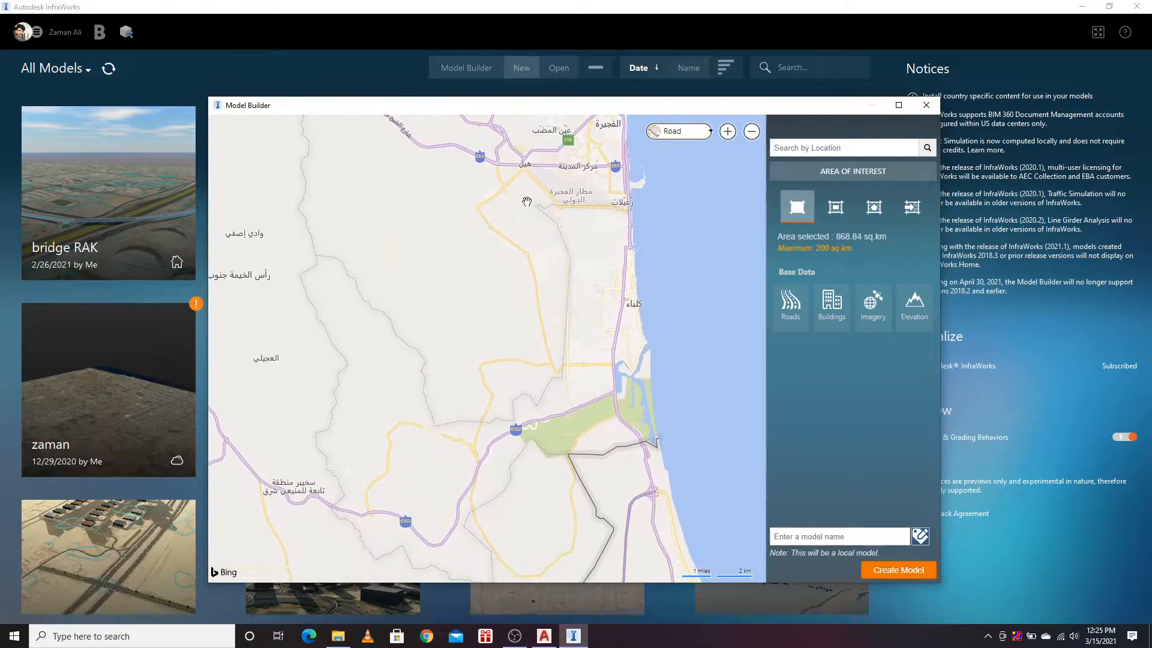
pyautogui.moveTo(619, 322); pyautogui.dragTo(510, 247)
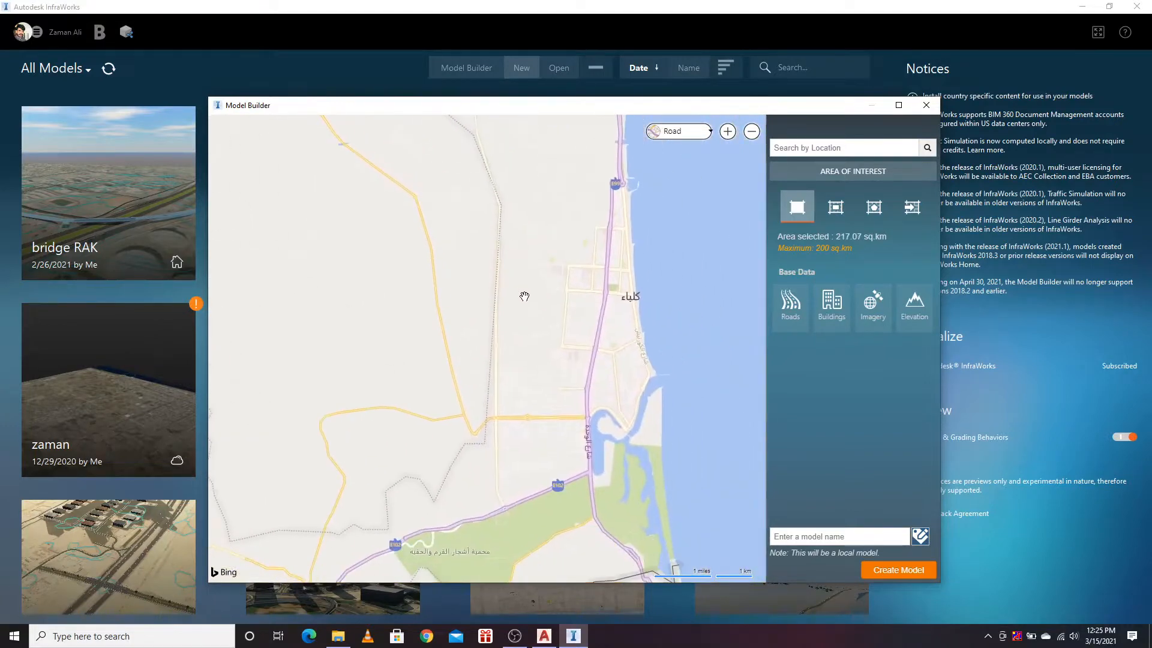
# Step: Change the Model Builder map type from Road to Aerial, keeping the labels on
pyautogui.click(680, 132)
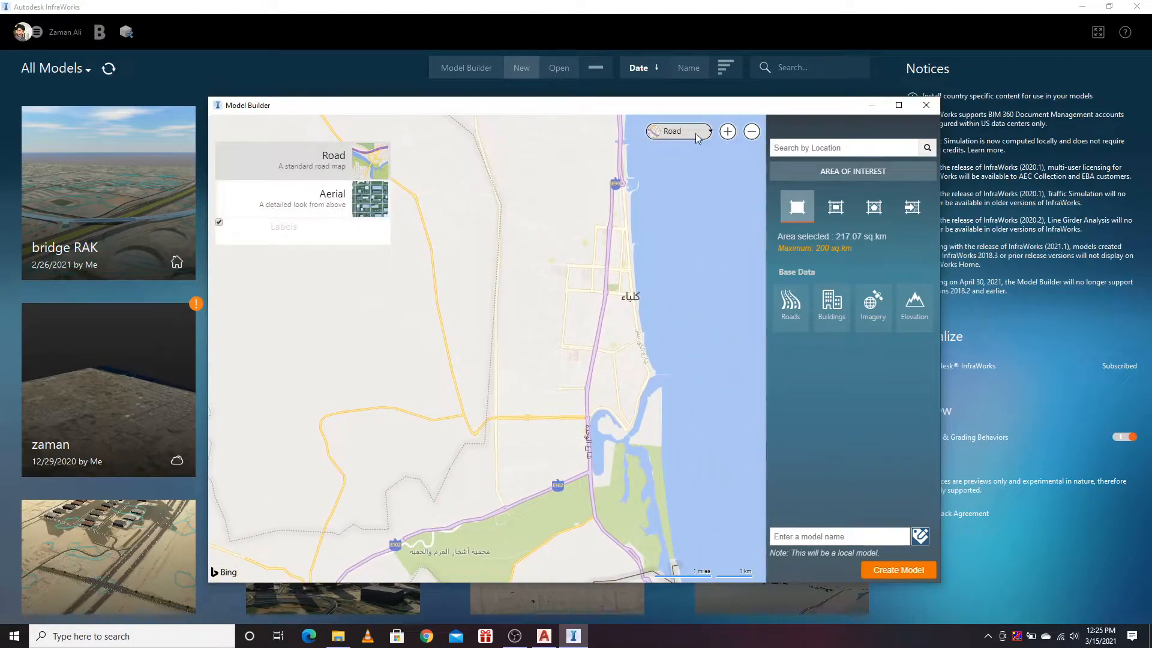
pyautogui.click(678, 142)
pyautogui.moveTo(675, 132)
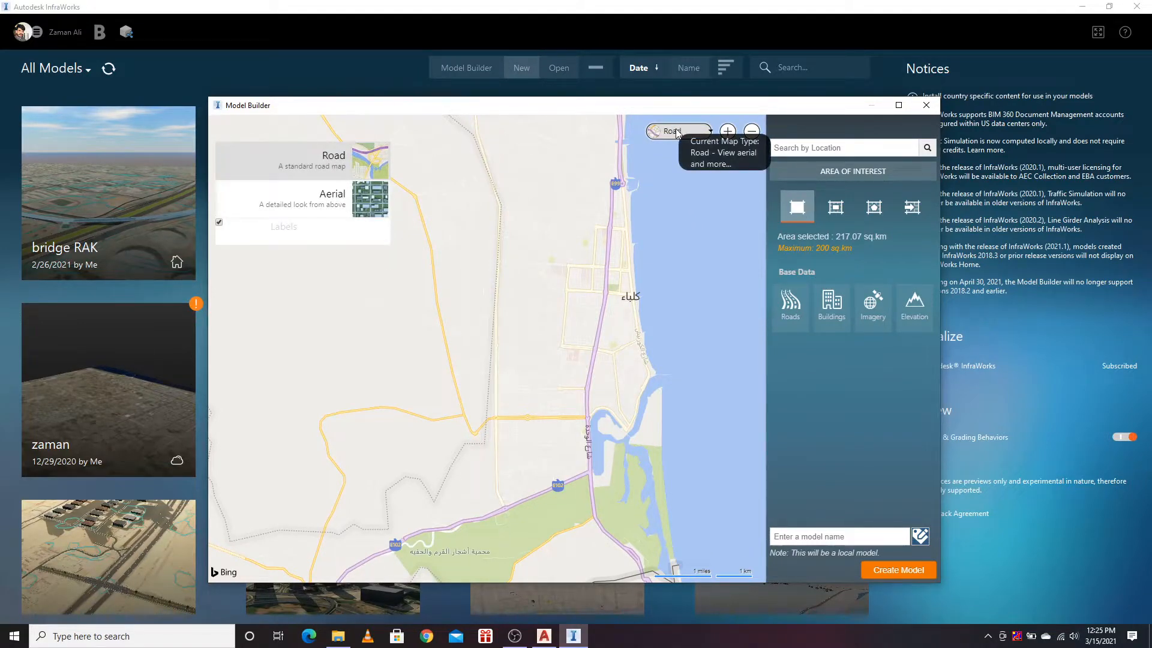
pyautogui.click(334, 204)
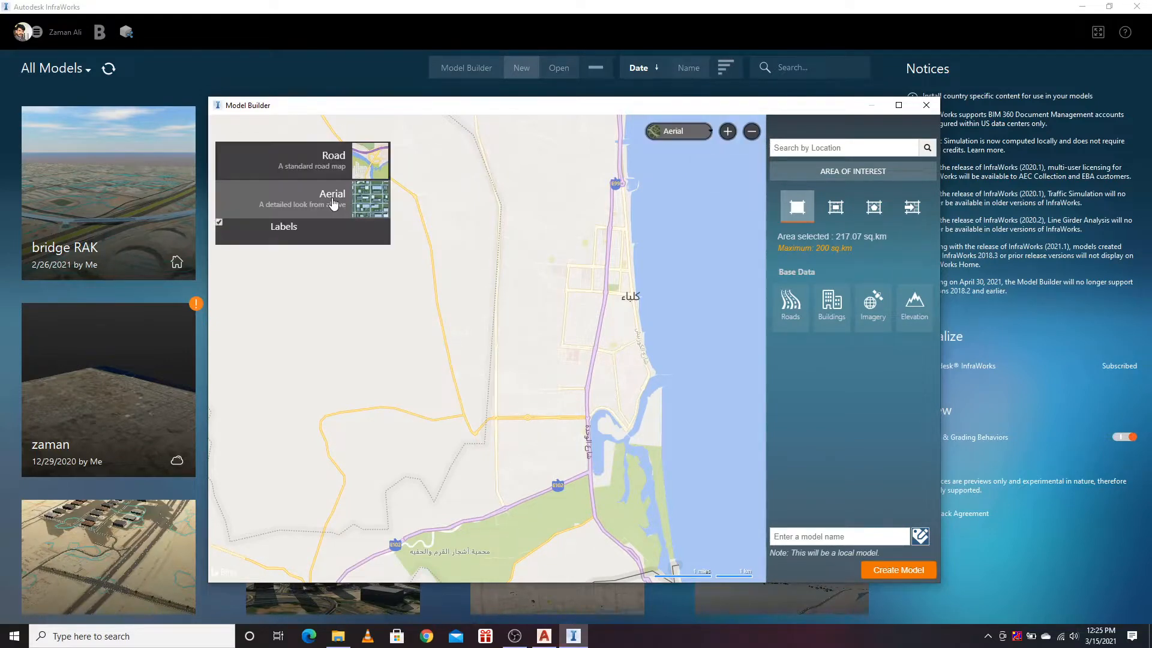
# Step: Locate the project site on the aerial imagery, with its roundabouts, approach road and the plot grid beside the mountains
pyautogui.moveTo(509, 287); pyautogui.dragTo(571, 372)
pyautogui.scroll(5, 571, 372)
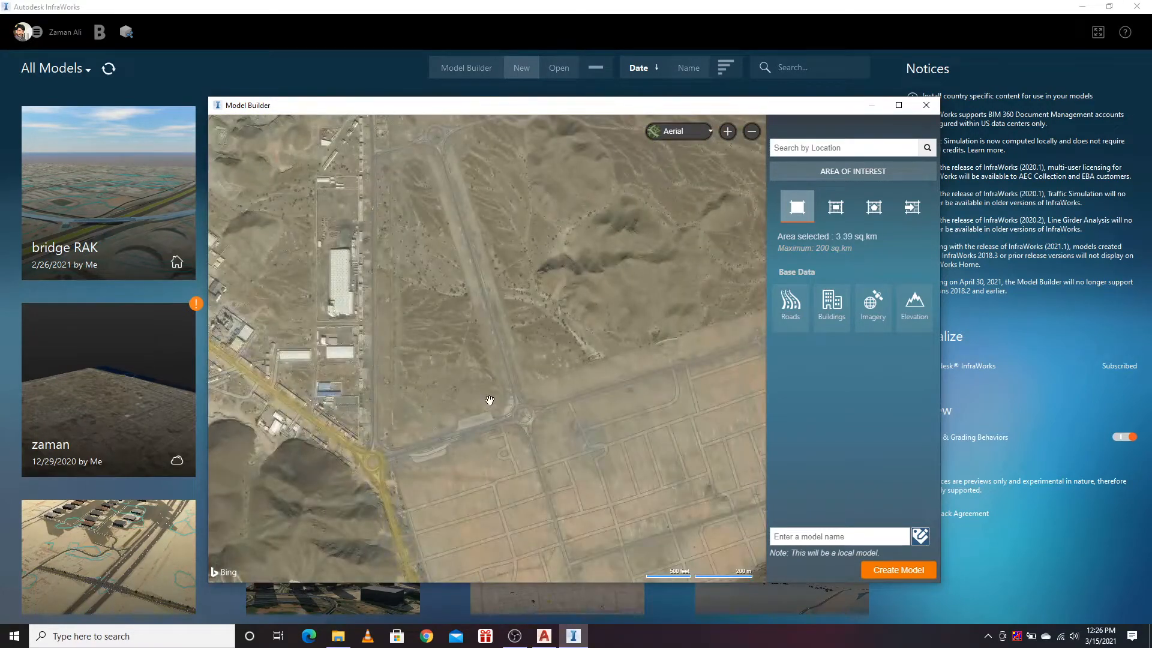
pyautogui.moveTo(493, 412); pyautogui.dragTo(454, 289)
pyautogui.scroll(-2, 557, 333)
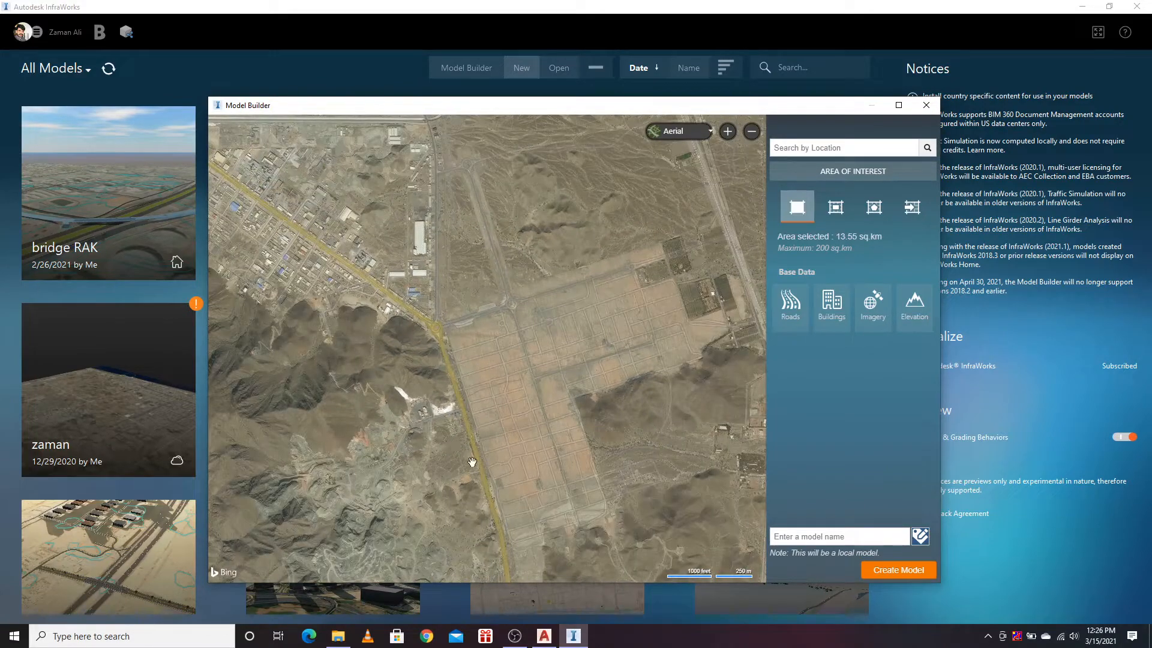
pyautogui.scroll(3, 449, 454)
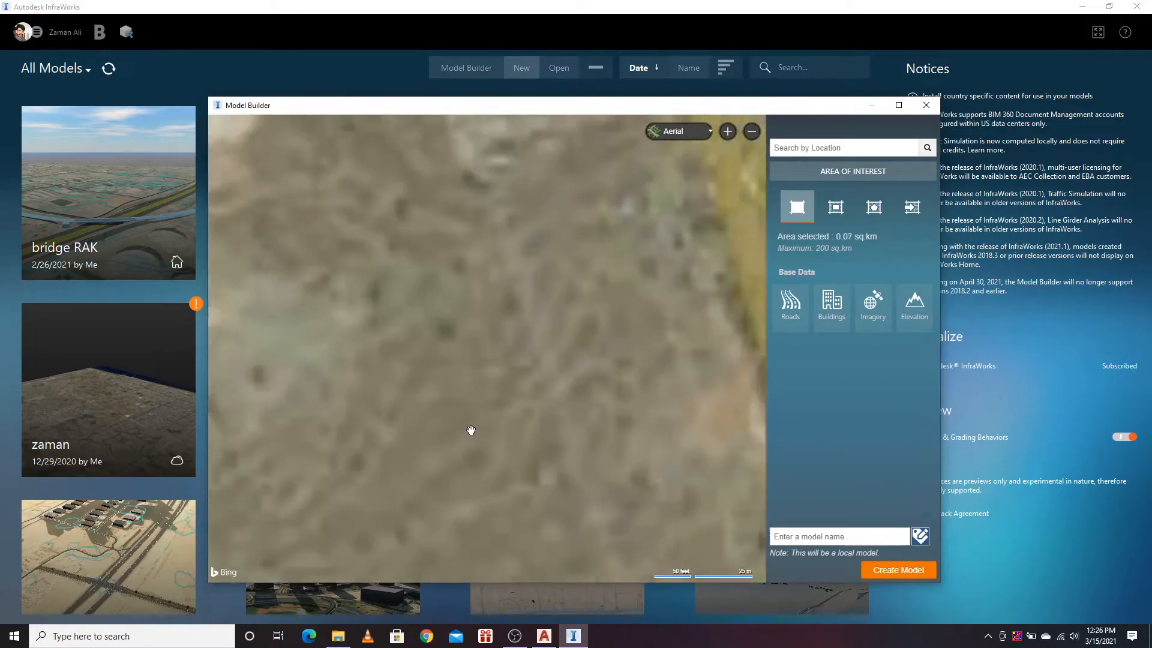
pyautogui.scroll(-3, 435, 416)
pyautogui.scroll(1, 449, 259)
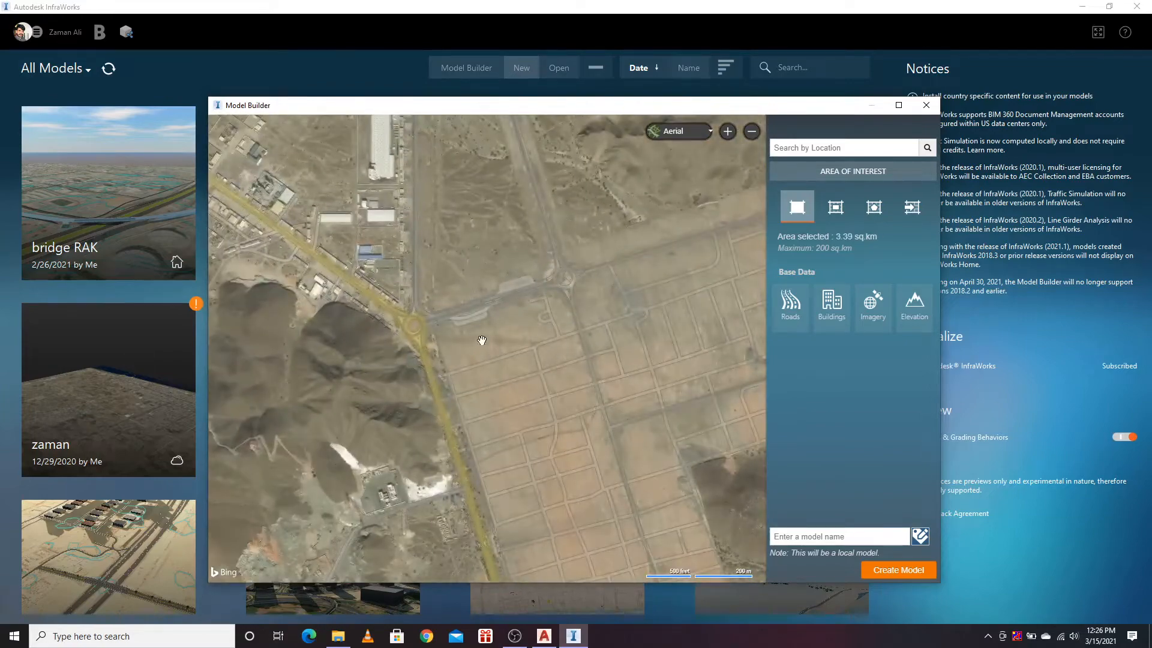
pyautogui.scroll(-1, 427, 355)
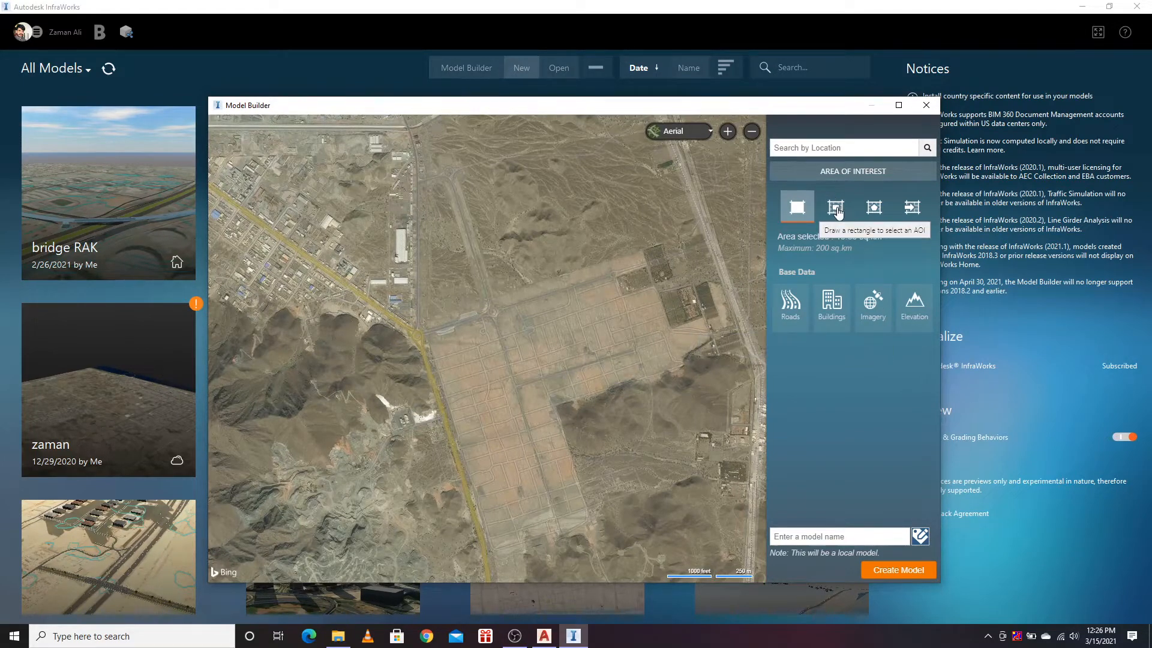
# Step: Draw a rectangular area of interest of about 3.49 sq km over the roundabouts and the northern plots, adjusting its corners to fit
pyautogui.click(353, 315)
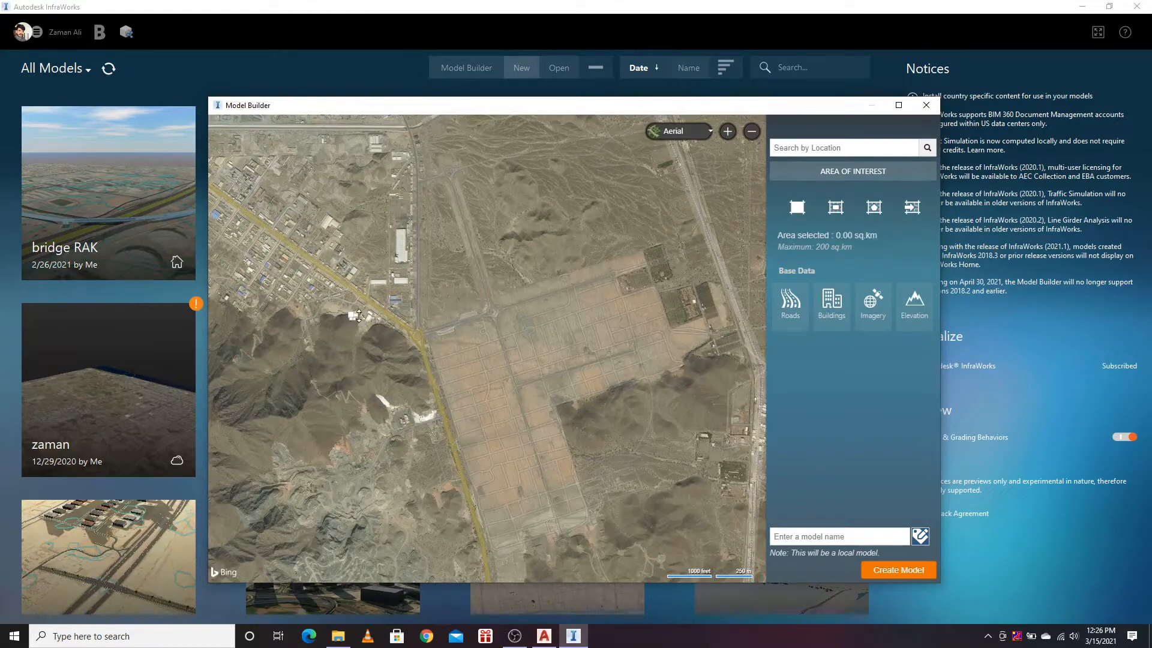
pyautogui.moveTo(355, 317); pyautogui.dragTo(645, 411)
pyautogui.moveTo(643, 316); pyautogui.dragTo(735, 196)
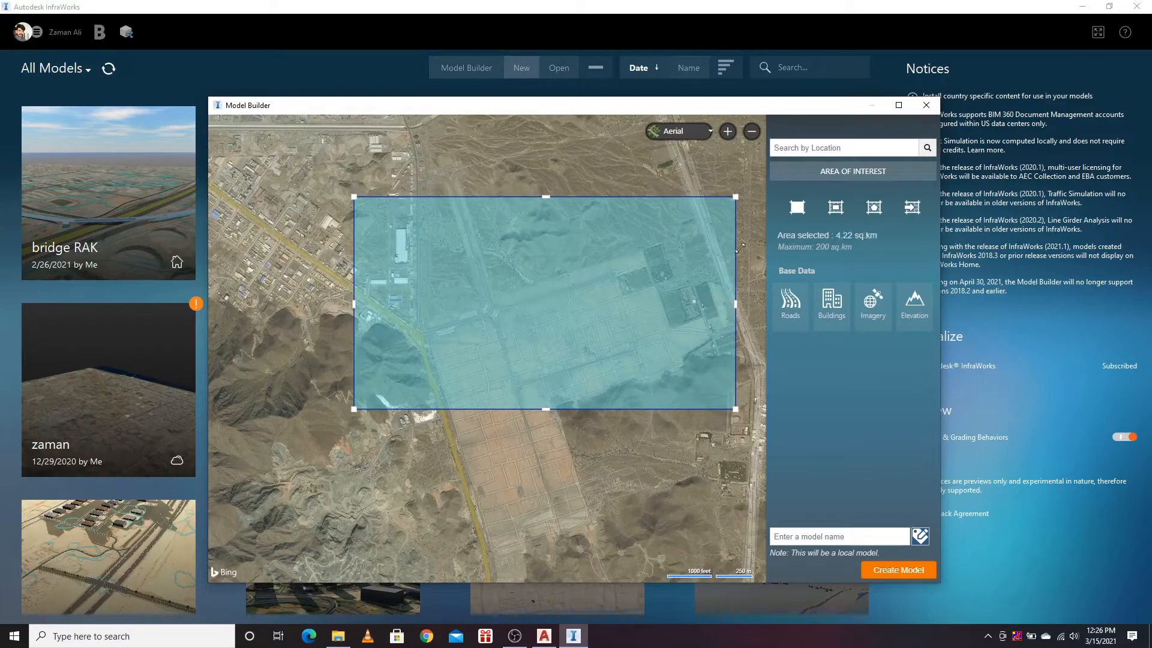
pyautogui.moveTo(358, 407)
pyautogui.mouseDown()
pyautogui.moveTo(335, 407)
pyautogui.moveTo(348, 397)
pyautogui.mouseUp()
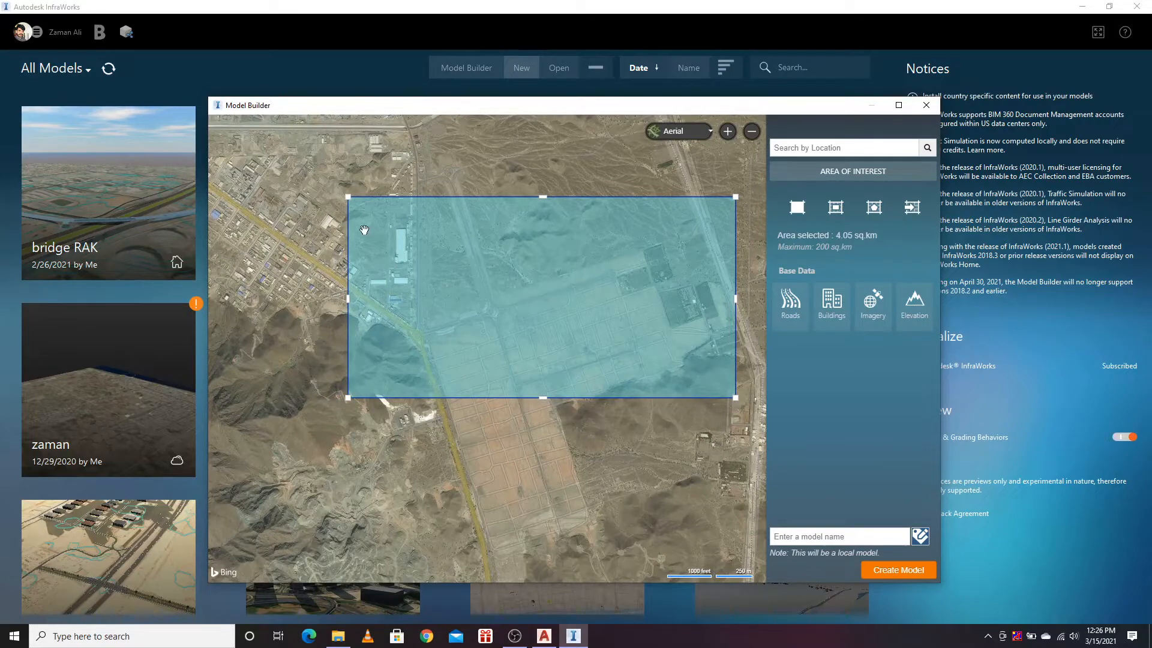
pyautogui.moveTo(348, 197); pyautogui.dragTo(371, 204)
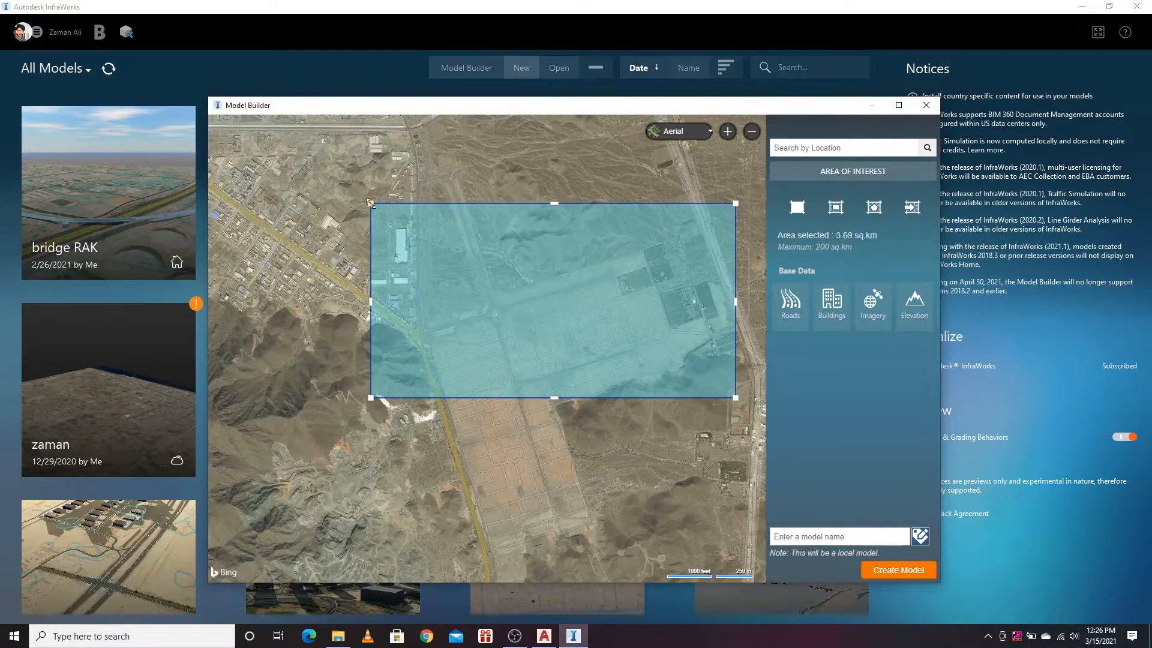
pyautogui.moveTo(734, 398); pyautogui.dragTo(733, 388)
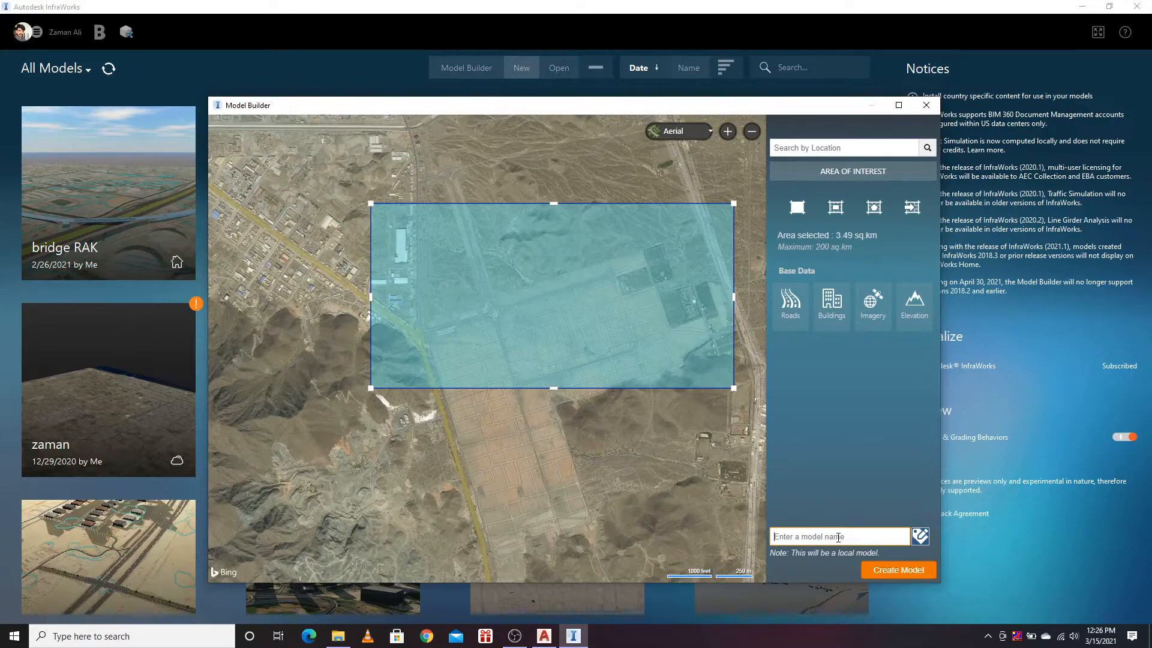
# Step: Name the model MBZ, create it and close the Model Builder
pyautogui.write('MBZ')
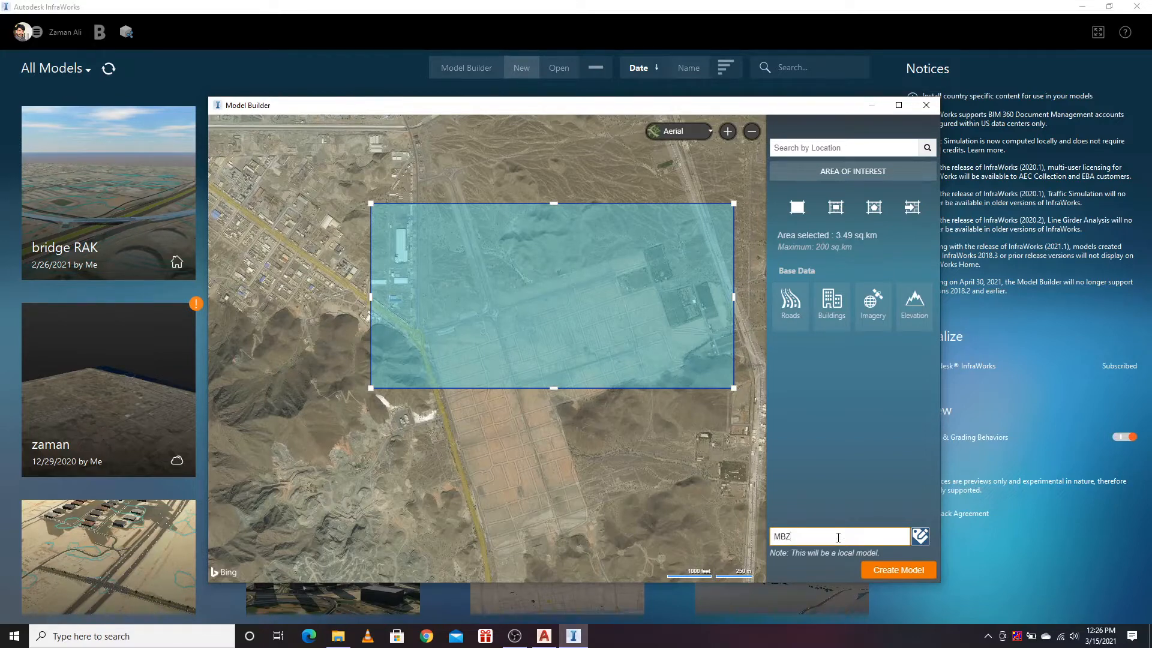
pyautogui.click(895, 573)
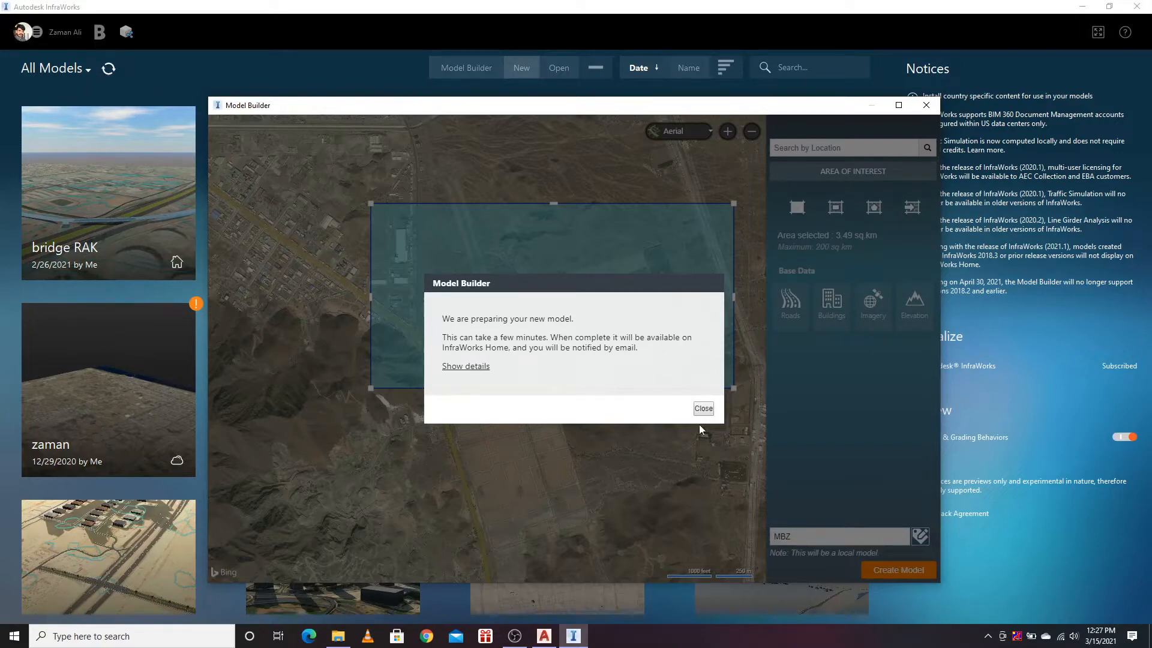
pyautogui.click(703, 409)
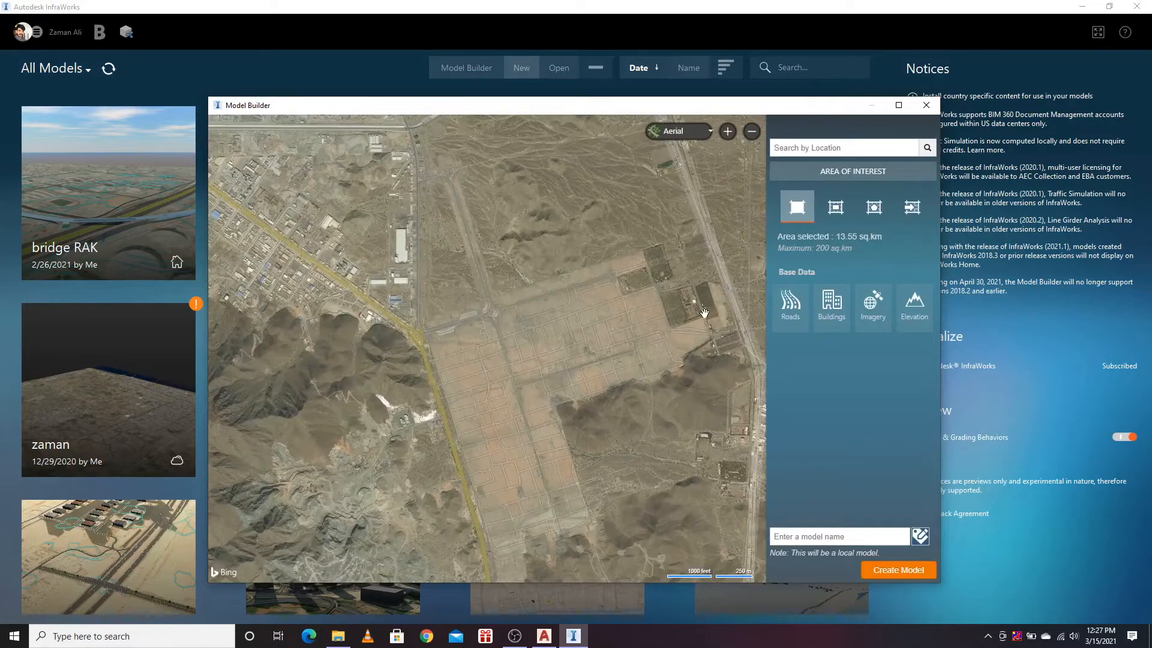
pyautogui.click(492, 52)
pyautogui.click(927, 106)
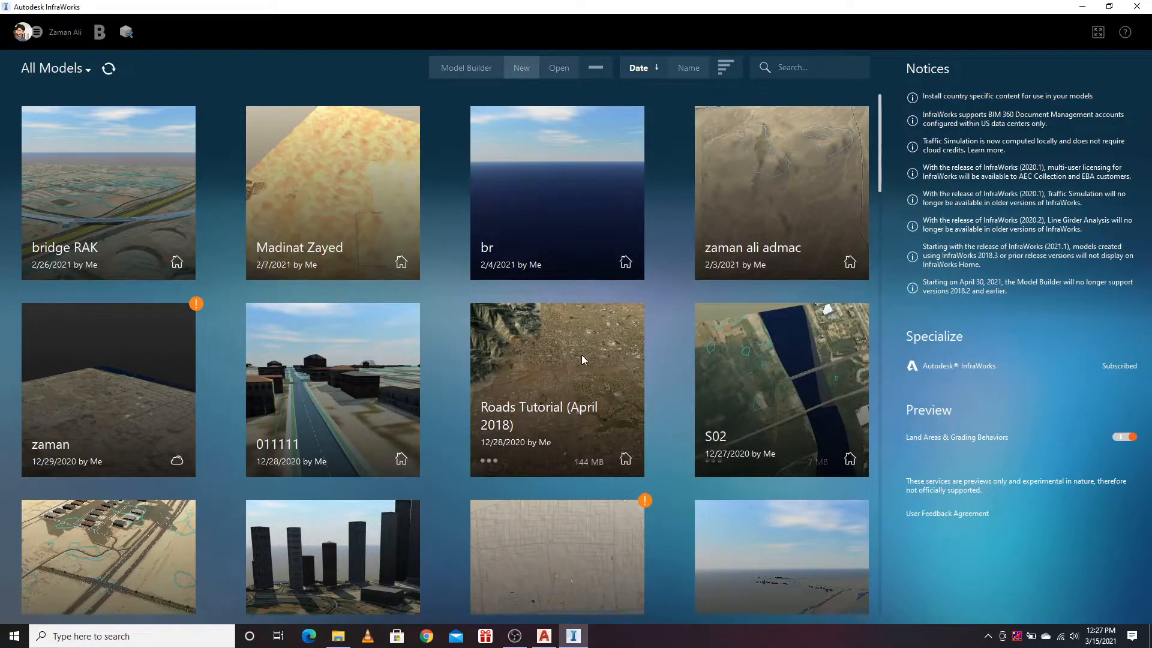
# Step: Refresh the list of models and download the MBZ model under the same name to open it
pyautogui.click(108, 70)
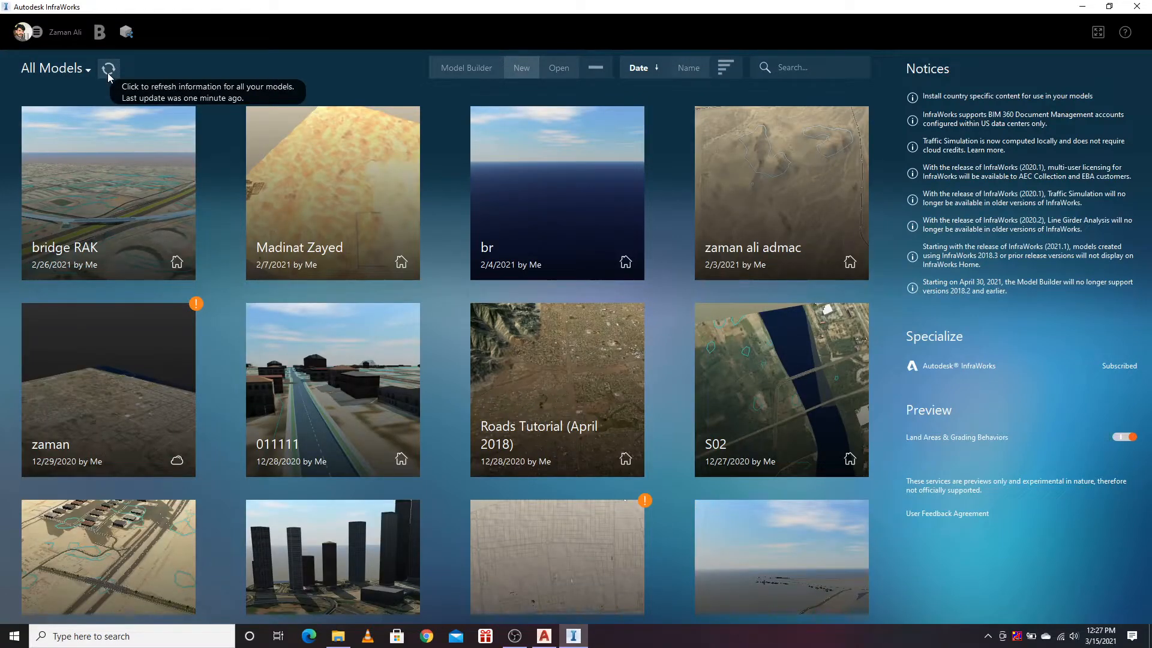
pyautogui.click(107, 73)
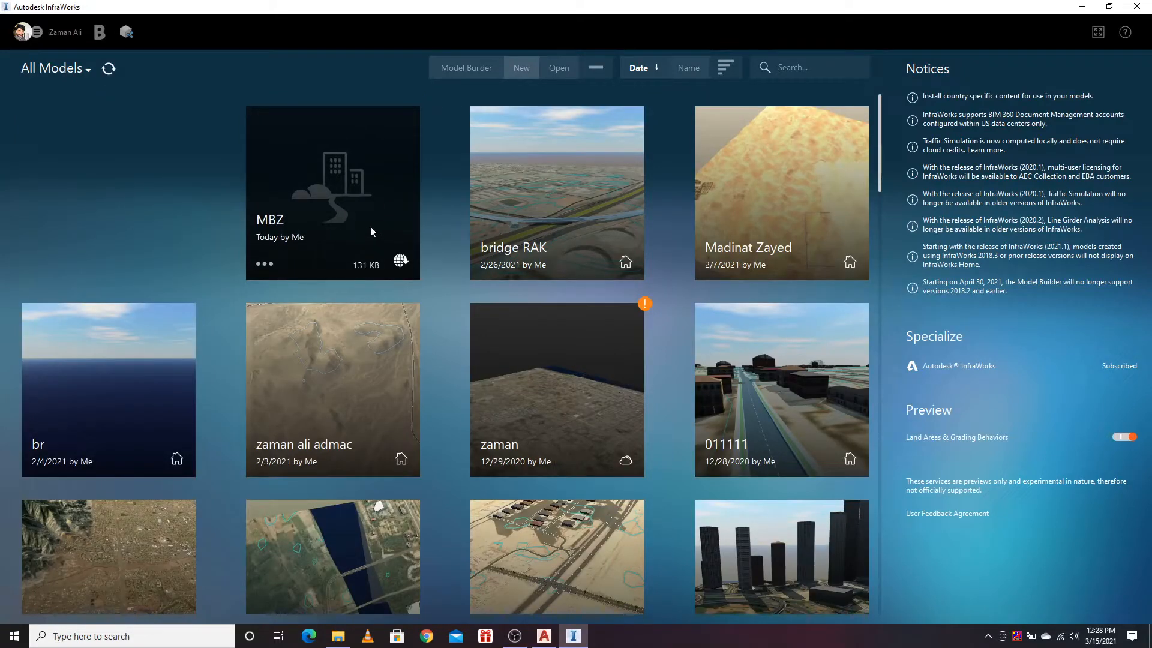
pyautogui.click(400, 260)
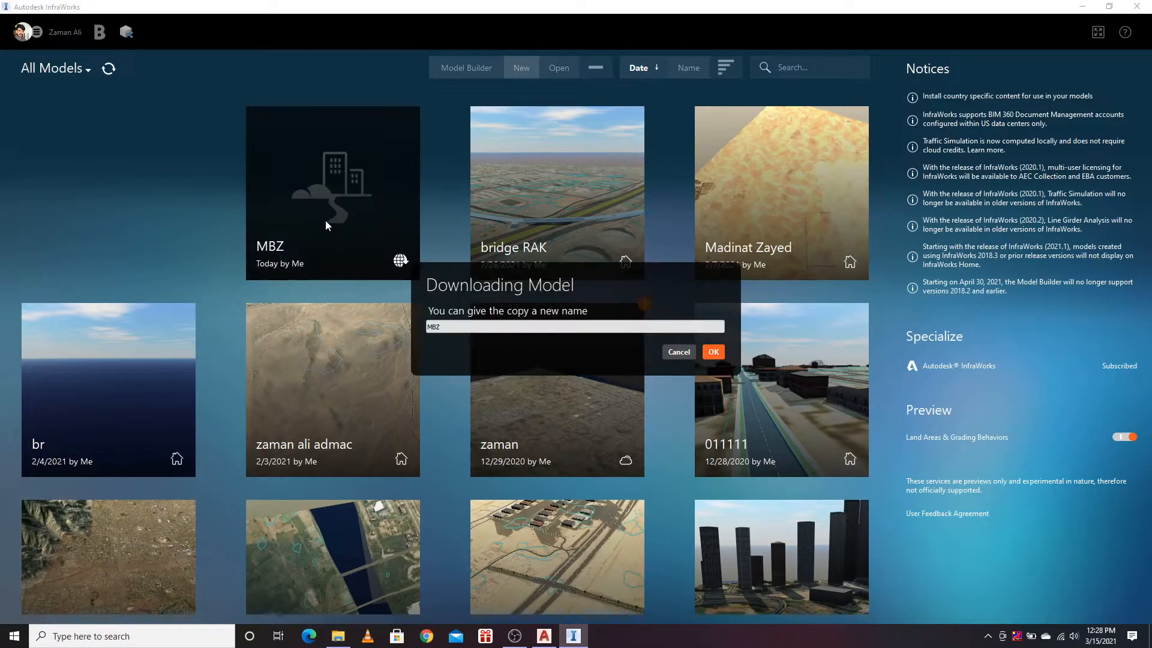
pyautogui.click(712, 352)
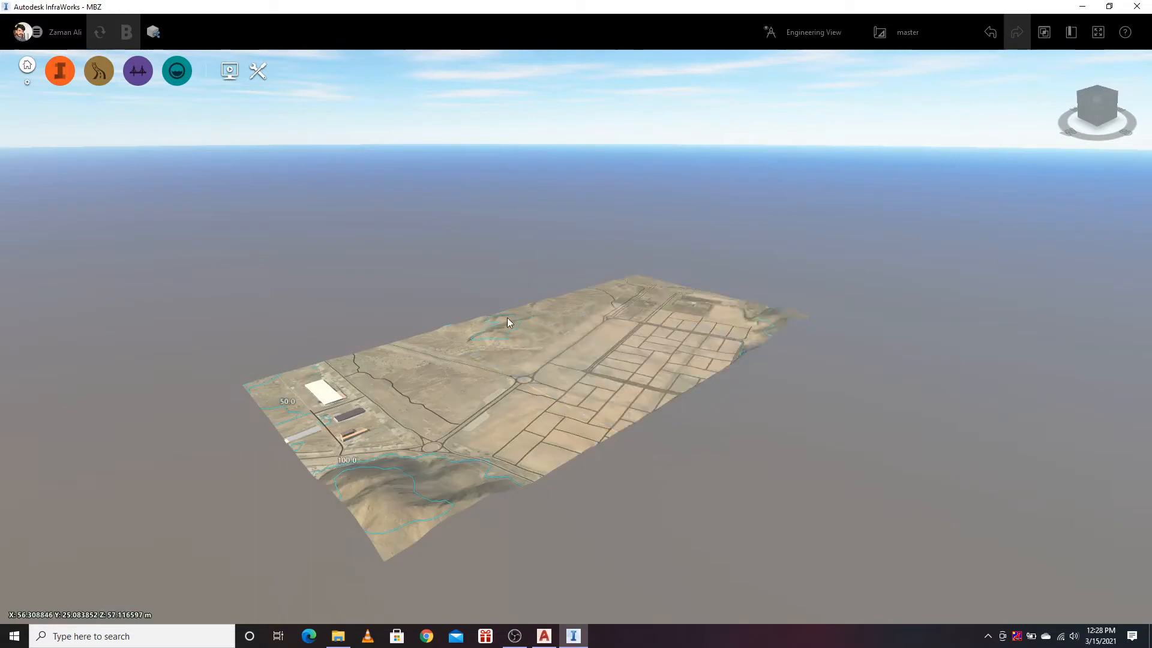
# Step: Examine the MBZ model's roundabouts, dual carriageway, plot roads and contoured hillside from several angles
pyautogui.moveTo(564, 404); pyautogui.dragTo(462, 527)
pyautogui.scroll(5, 418, 430)
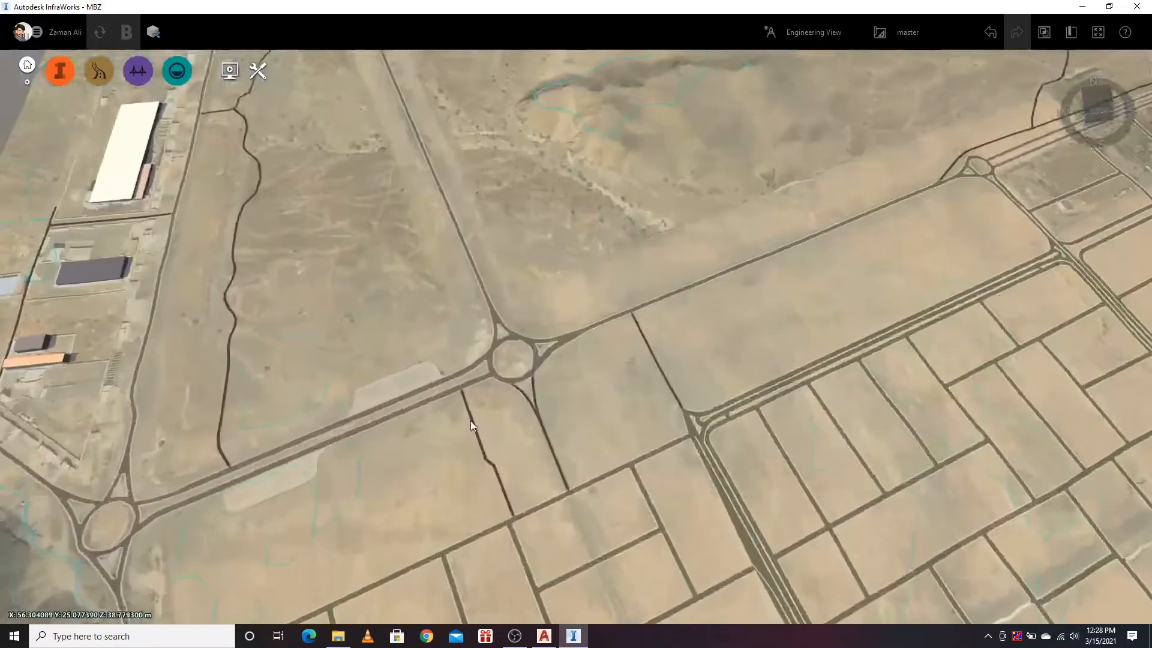
pyautogui.scroll(3, 471, 422)
pyautogui.moveTo(509, 483); pyautogui.dragTo(412, 451)
pyautogui.scroll(-5, 753, 468)
pyautogui.moveTo(744, 462); pyautogui.dragTo(342, 450)
pyautogui.scroll(6, 254, 167)
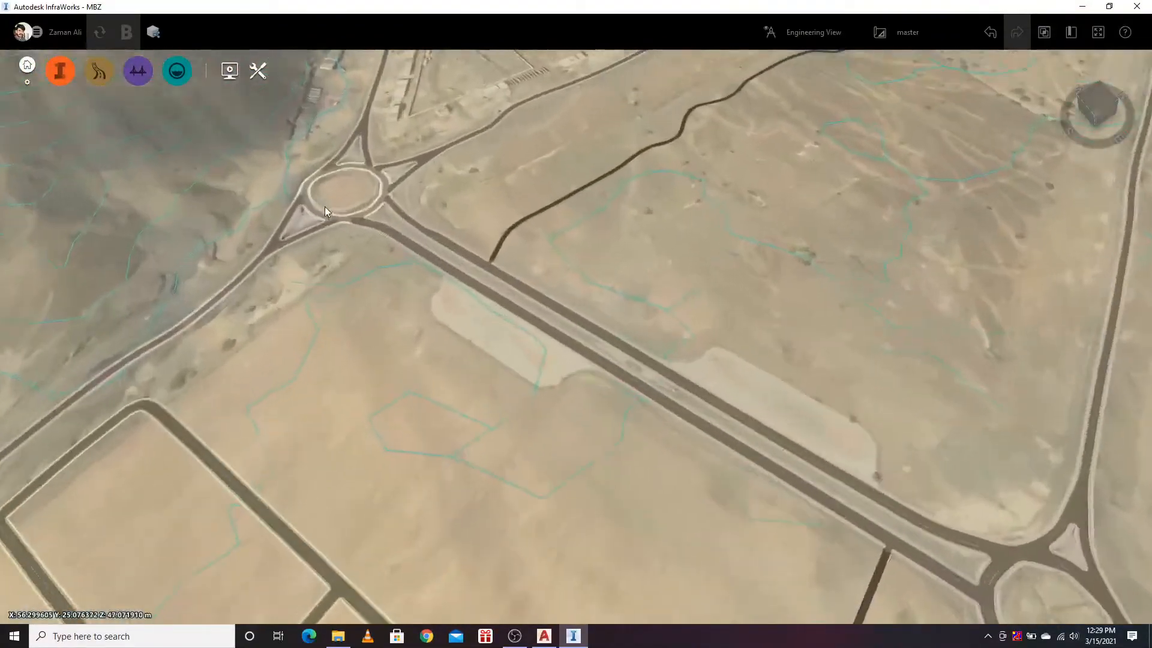
pyautogui.moveTo(318, 355); pyautogui.dragTo(294, 294)
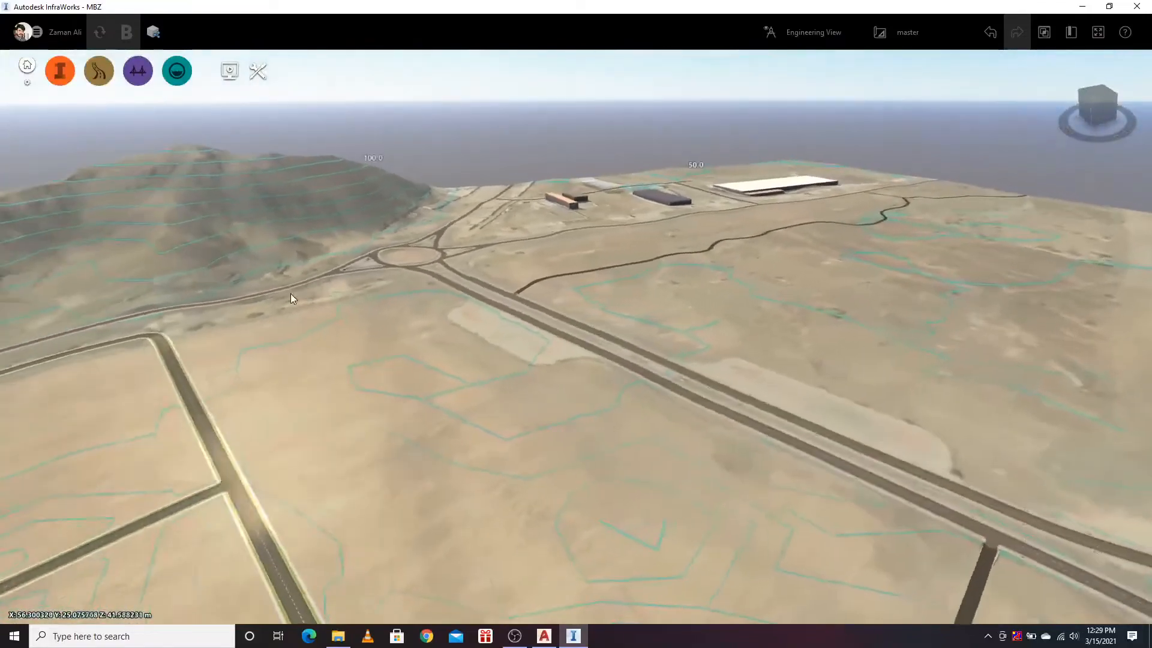
pyautogui.scroll(5, 262, 157)
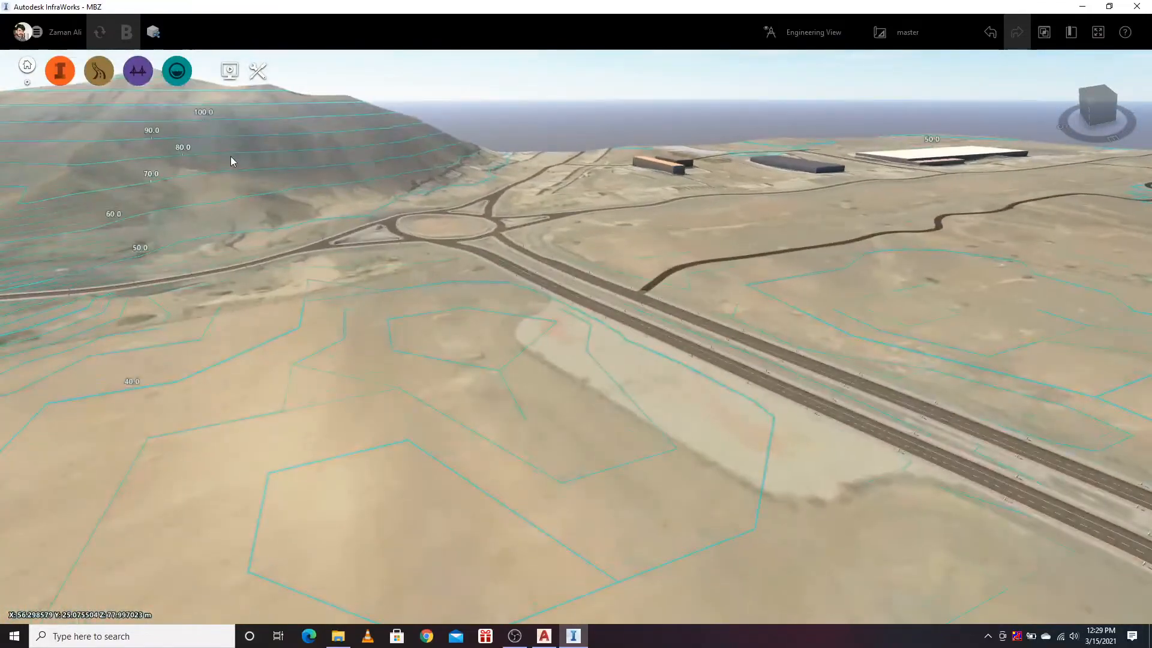
pyautogui.moveTo(401, 279); pyautogui.dragTo(566, 380)
pyautogui.scroll(-8, 567, 380)
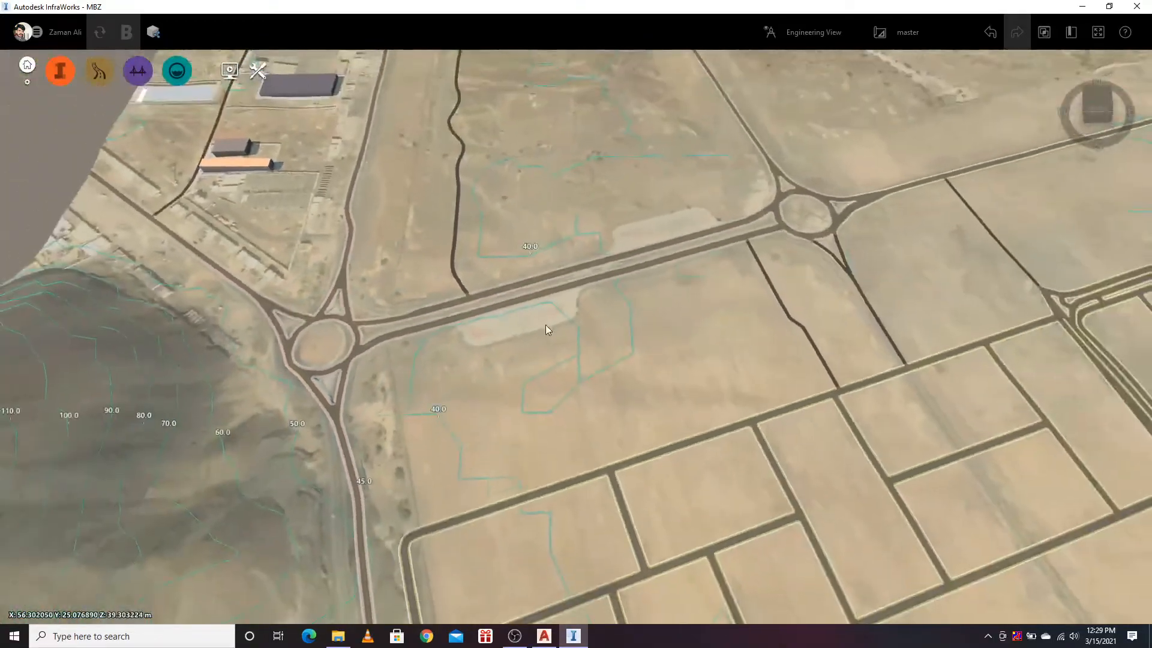
# Step: Delete both carriageways of the road between the two roundabouts, including the short stubs at the western roundabout
pyautogui.moveTo(545, 325); pyautogui.dragTo(524, 384)
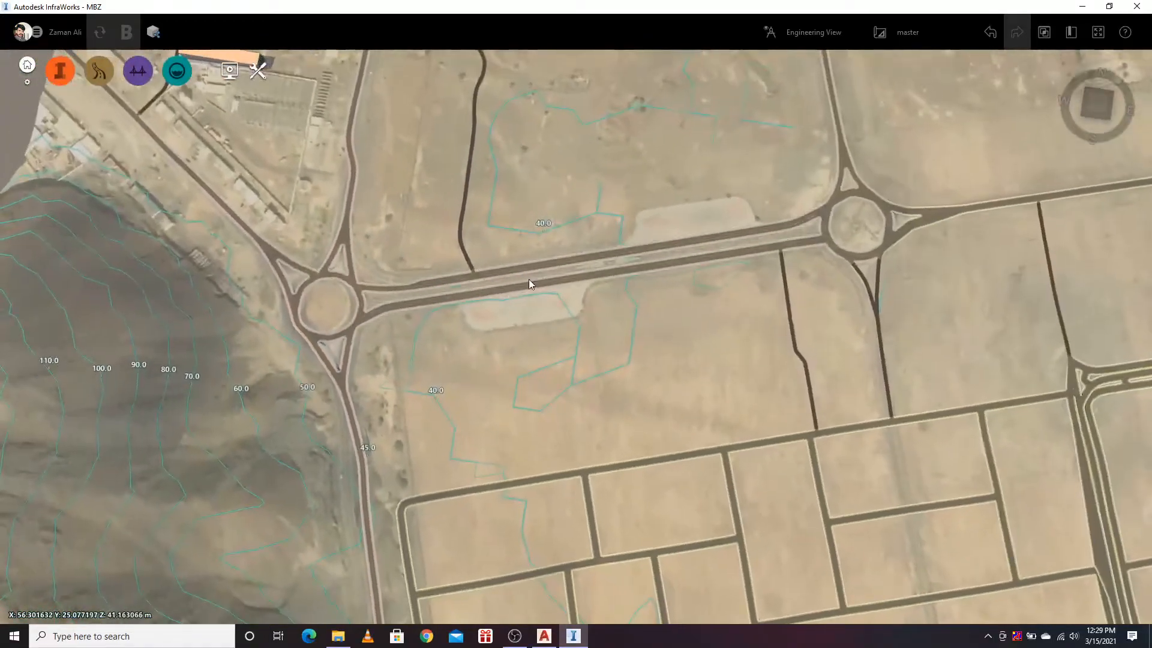
pyautogui.click(498, 274)
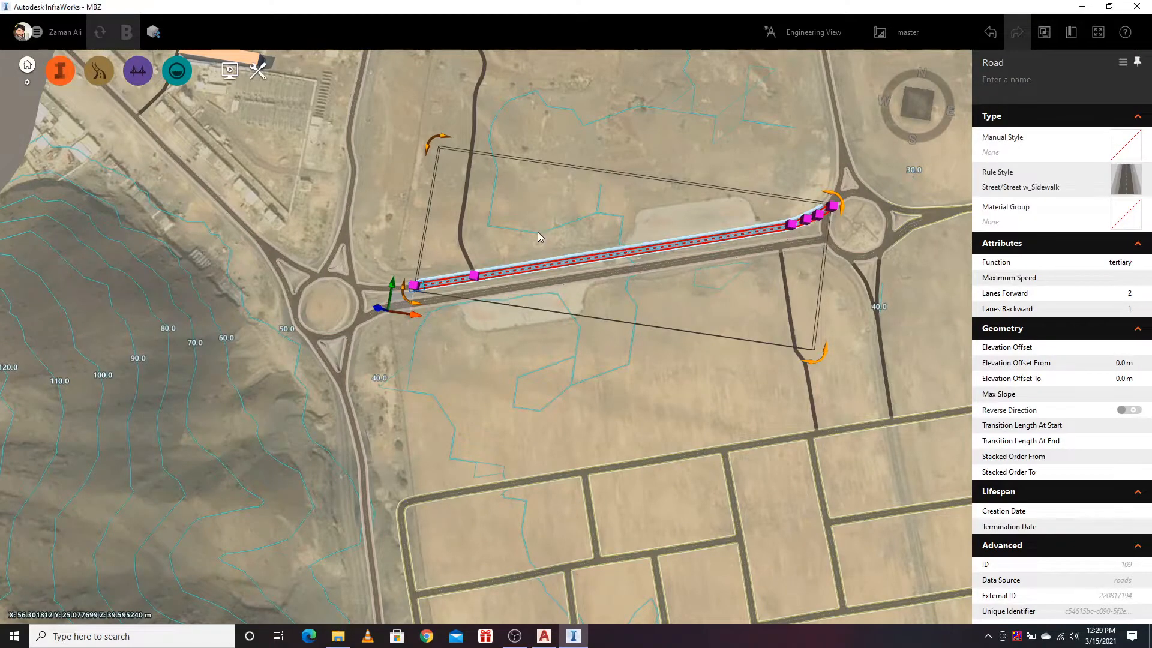
pyautogui.click(506, 283)
pyautogui.press('Delete')
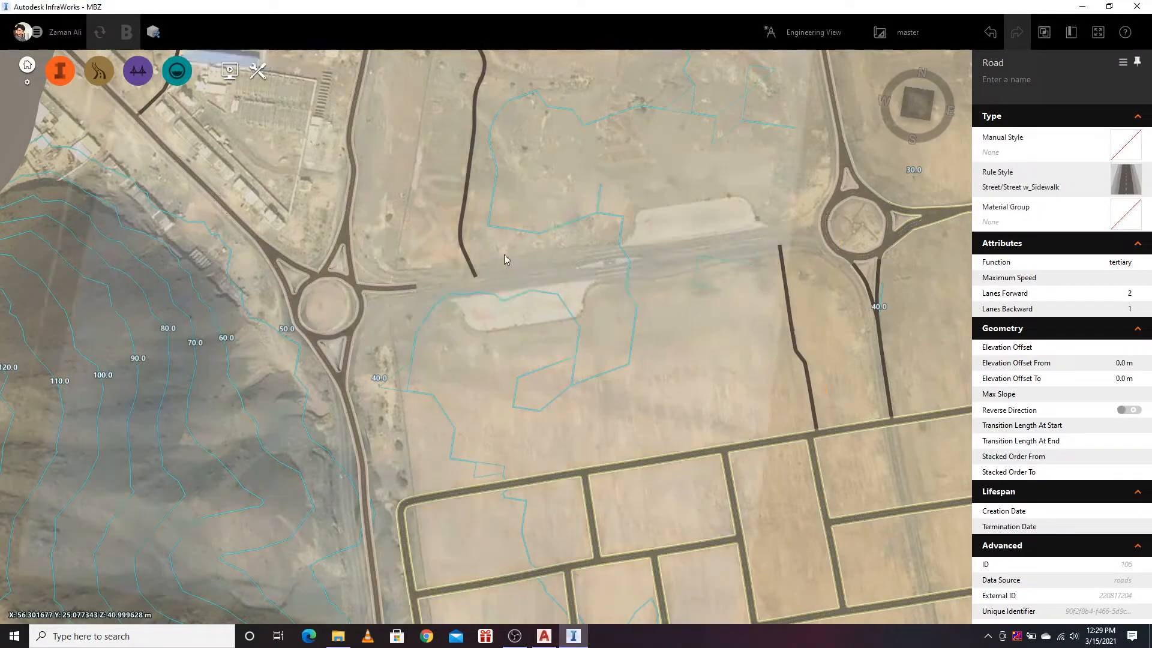
pyautogui.click(393, 283)
pyautogui.press('Delete')
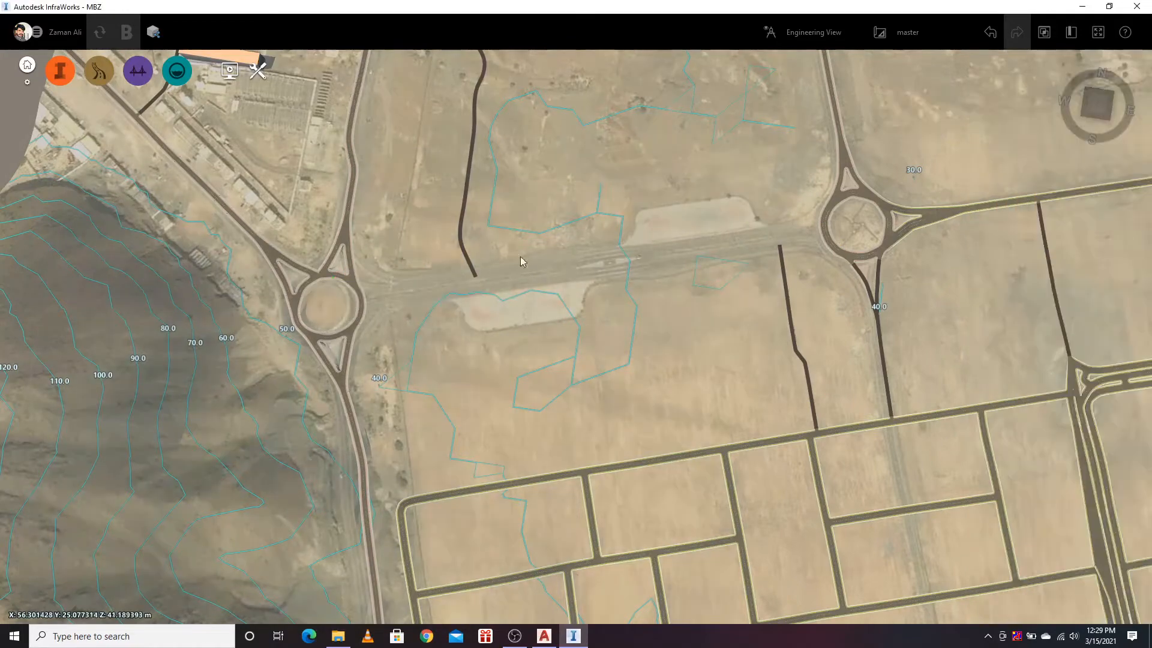
# Step: Delete the second roundabout at the eastern end of the removed dual carriageway, together with its northern and eastern approach legs
pyautogui.click(826, 223)
pyautogui.press('Delete')
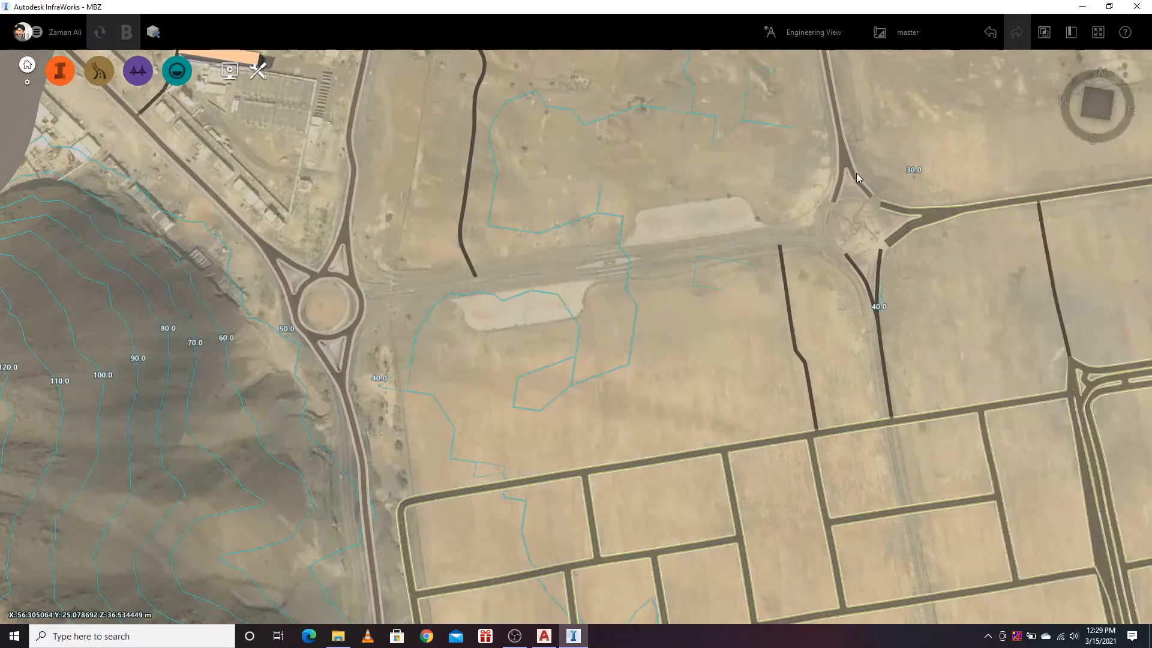
pyautogui.click(853, 179)
pyautogui.press('Delete')
pyautogui.click(837, 182)
pyautogui.press('Delete')
pyautogui.click(912, 207)
pyautogui.press('Delete')
pyautogui.click(902, 231)
pyautogui.press('Delete')
# Step: Delete the long residential road running east from the removed roundabout, north of the plots
pyautogui.scroll(-3, 542, 268)
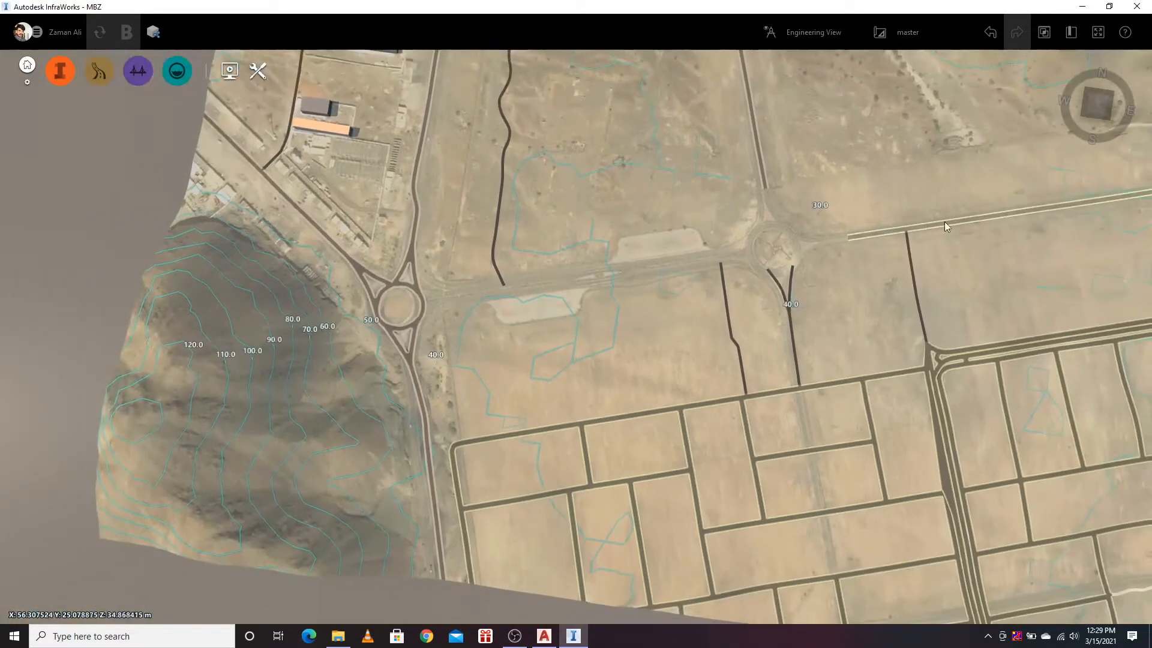
pyautogui.click(944, 225)
pyautogui.rightClick(945, 230)
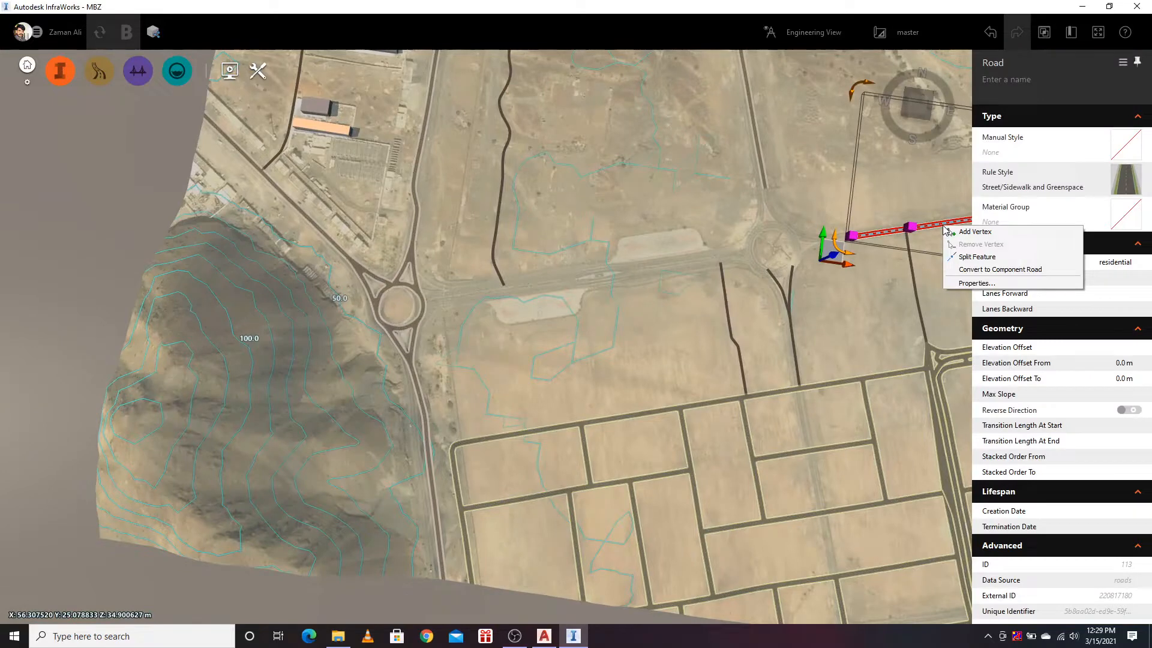
pyautogui.click(932, 205)
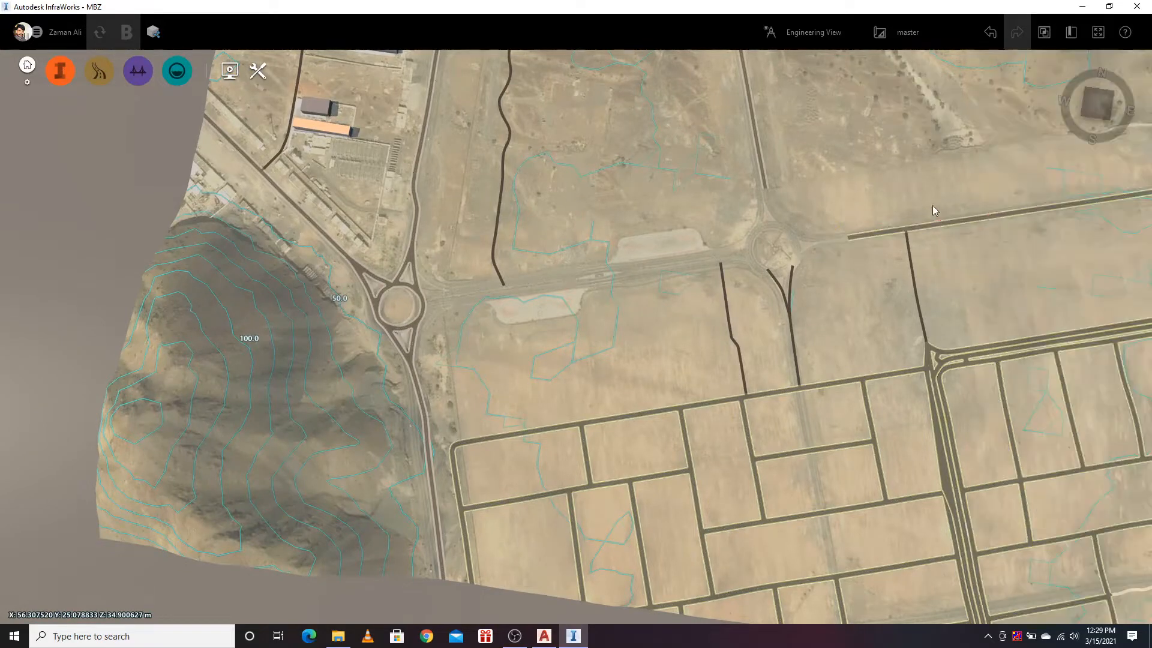
pyautogui.scroll(-1, 288, 370)
pyautogui.scroll(2, 871, 243)
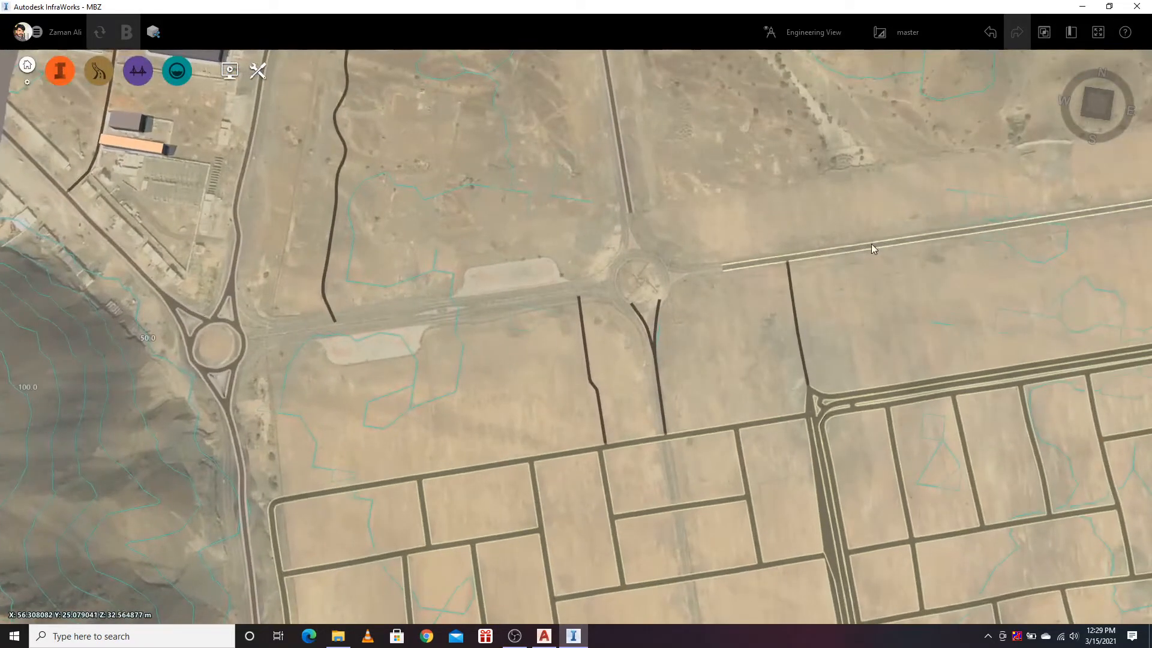
pyautogui.click(871, 243)
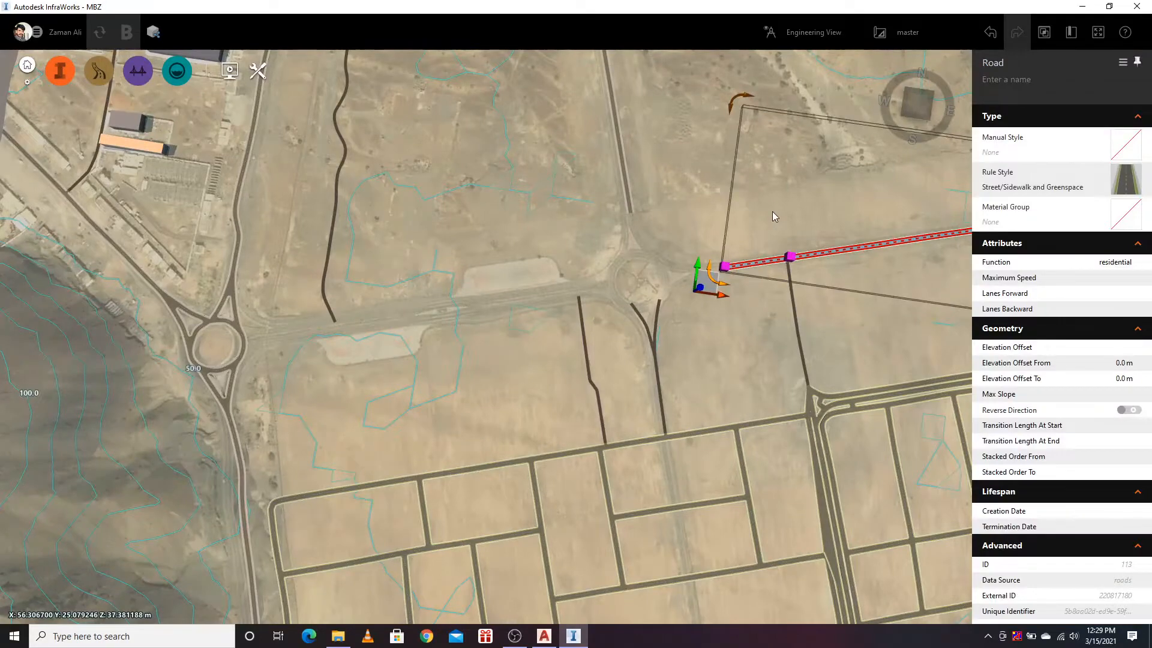
pyautogui.press('Delete')
# Step: Delete the small roundabout at the far eastern end of the corridor and the short link roads joining it
pyautogui.scroll(-3, 227, 361)
pyautogui.scroll(3, 916, 230)
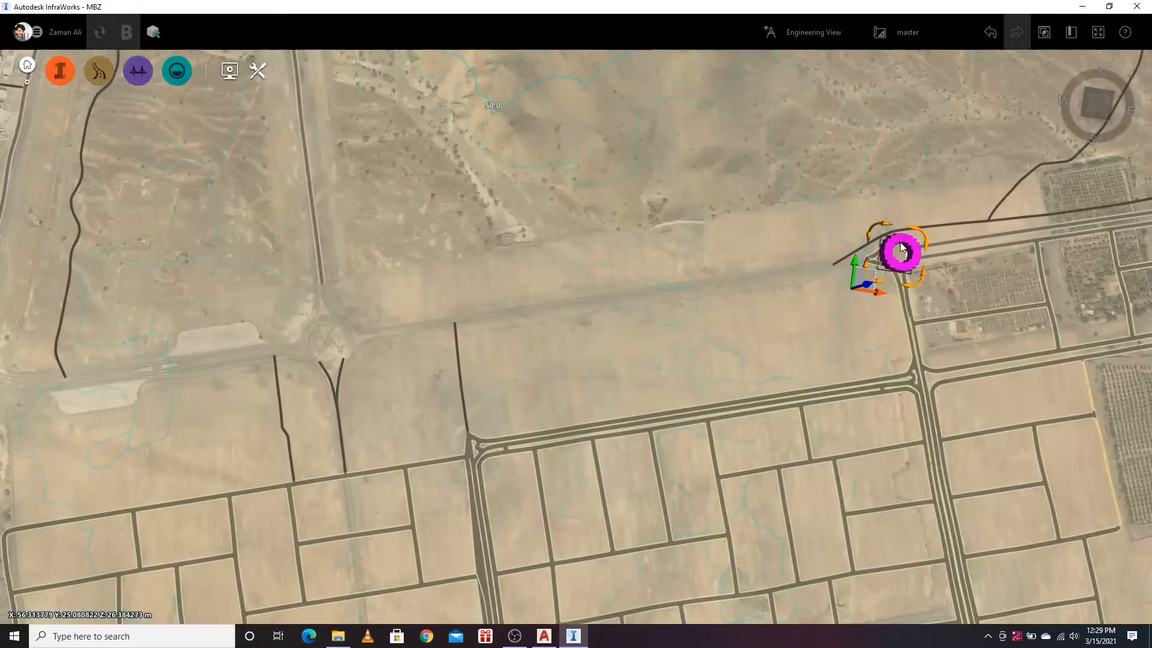
pyautogui.click(899, 243)
pyautogui.click(856, 257)
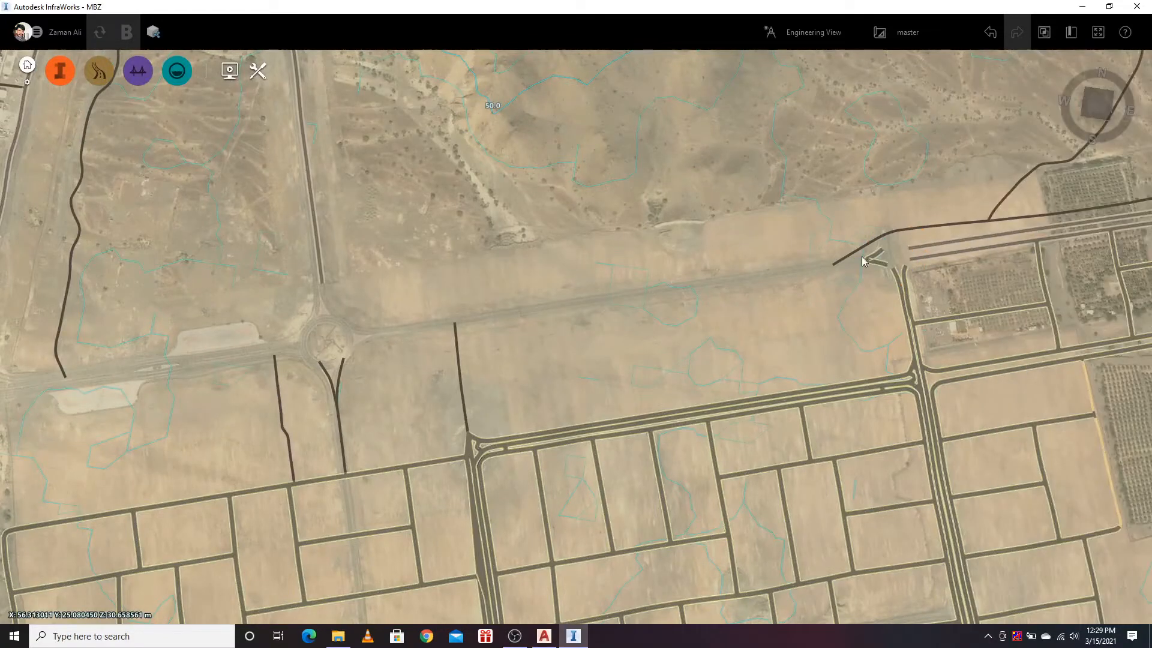
pyautogui.click(877, 264)
pyautogui.click(866, 264)
pyautogui.click(859, 263)
# Step: Delete the curved asphalt service road and its eastern continuation beside the removed small roundabout
pyautogui.click(873, 243)
pyautogui.click(874, 240)
pyautogui.press('Delete')
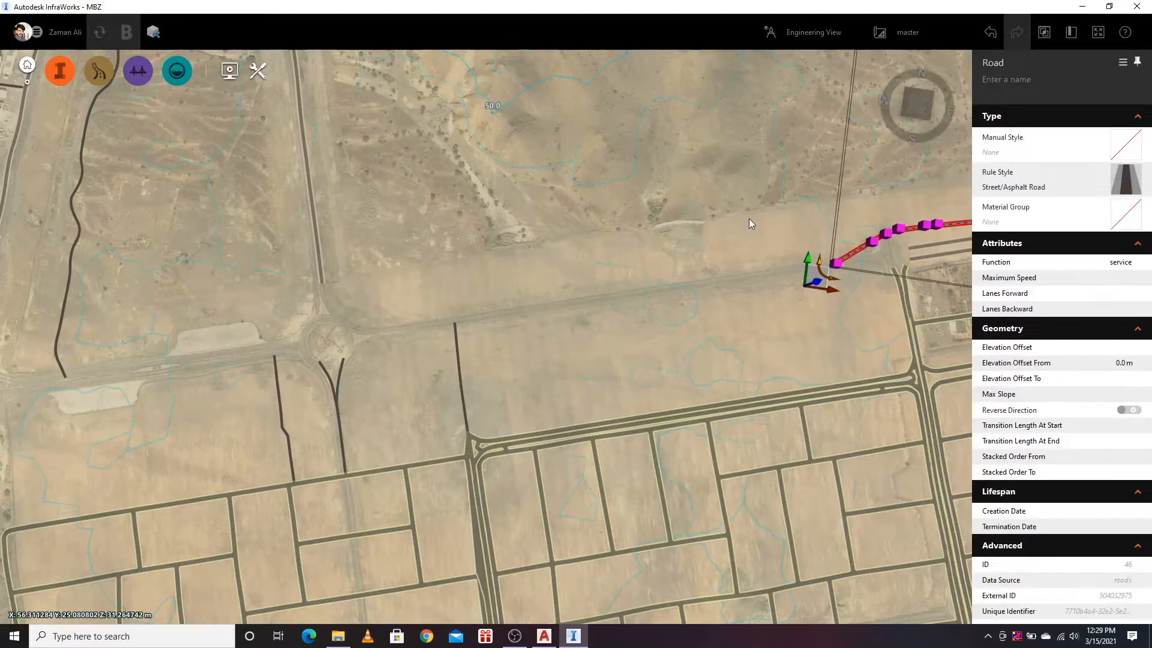
pyautogui.scroll(-1, 668, 262)
pyautogui.click(969, 226)
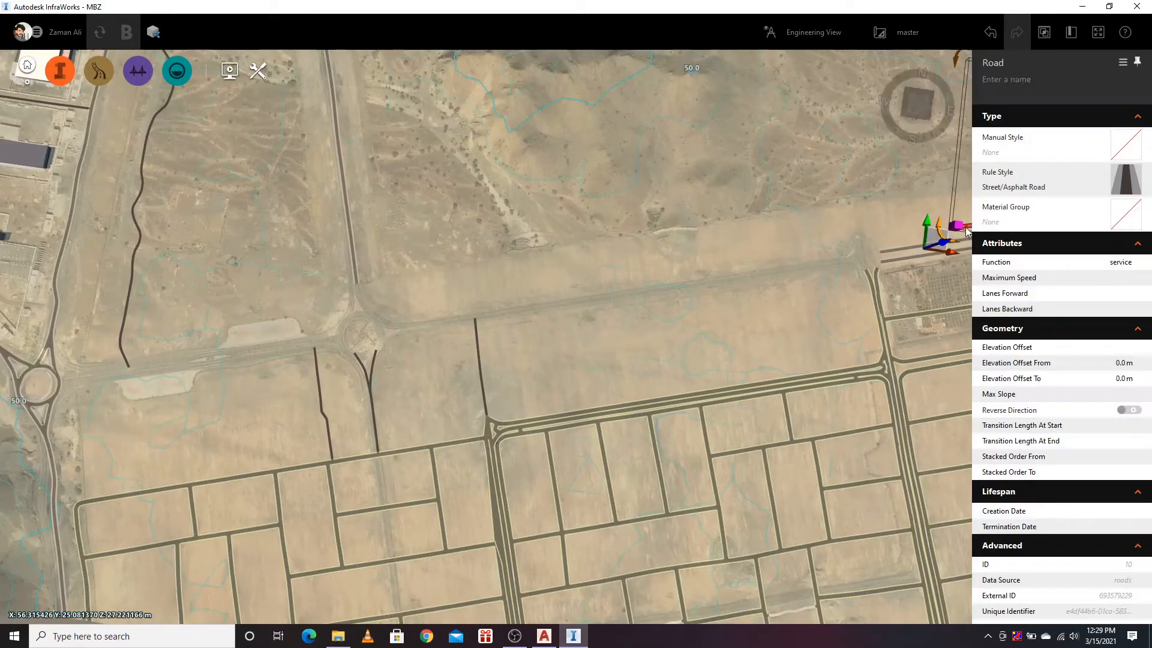
pyautogui.press('Delete')
# Step: Delete the asphalt service tracks south of the removed roundabout that run between the corridor and the northern plot road
pyautogui.scroll(1, 618, 312)
pyautogui.scroll(-2, 616, 311)
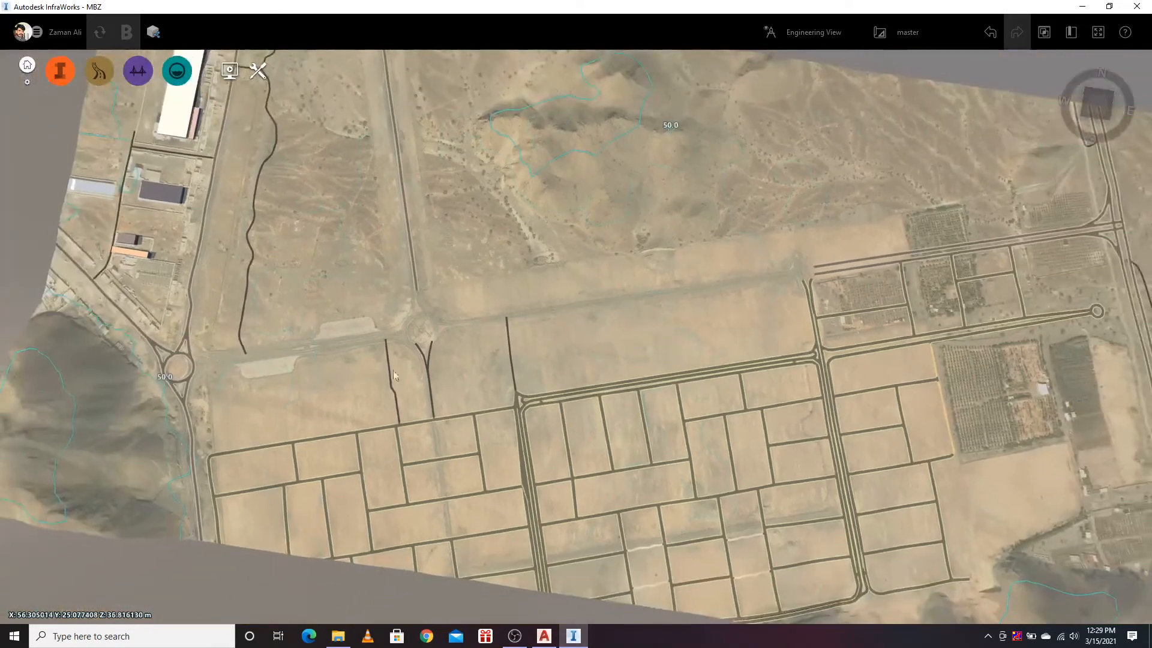
pyautogui.scroll(4, 373, 361)
pyautogui.scroll(2, 296, 304)
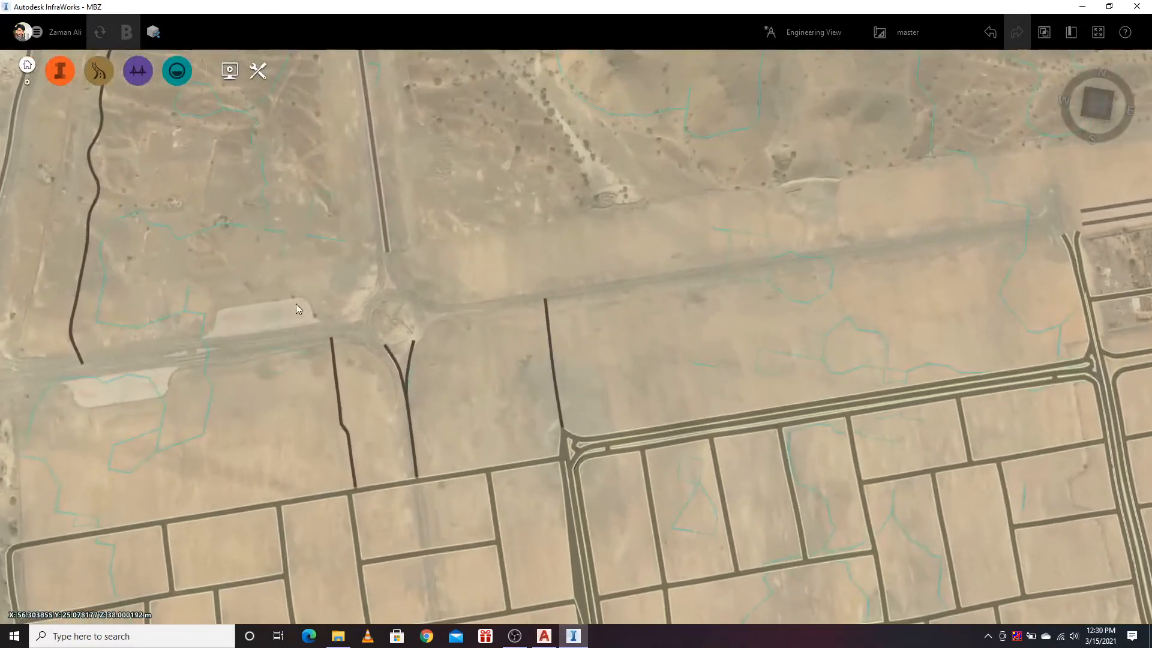
pyautogui.click(318, 358)
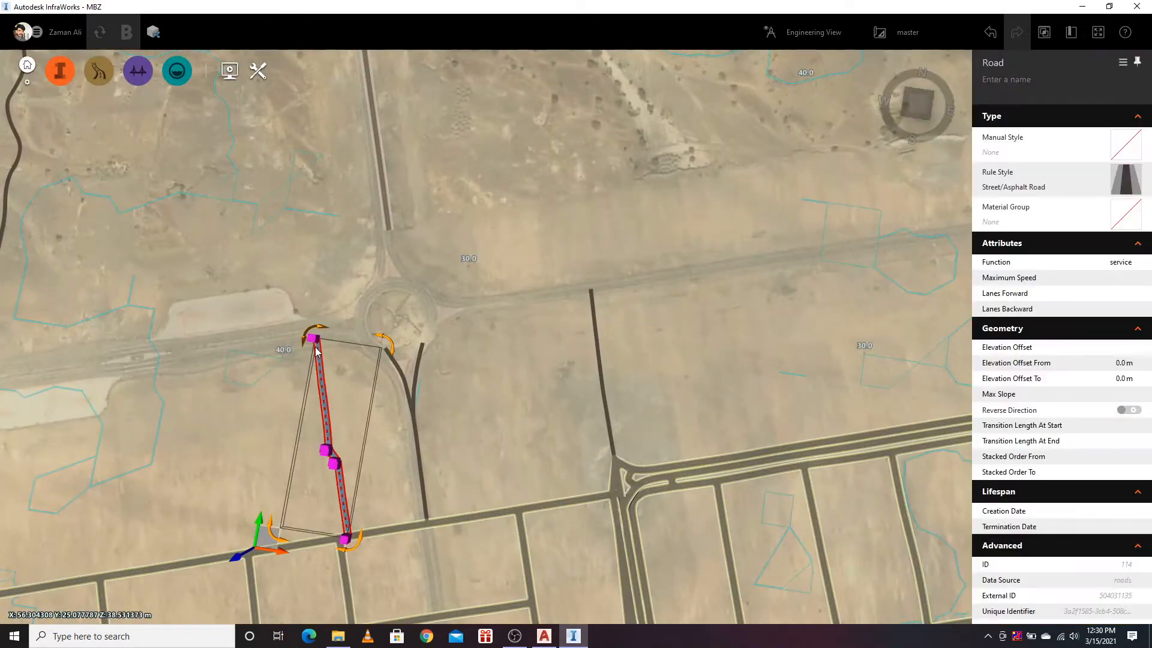
pyautogui.press('Delete')
pyautogui.click(406, 382)
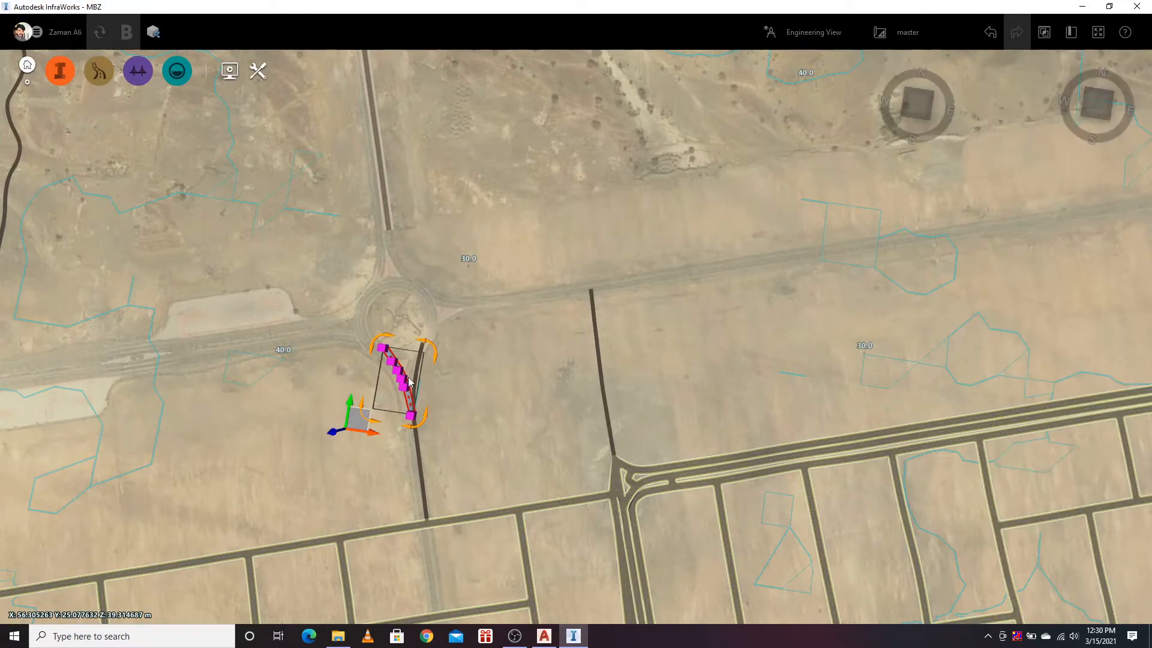
pyautogui.click(416, 384)
pyautogui.press('Delete')
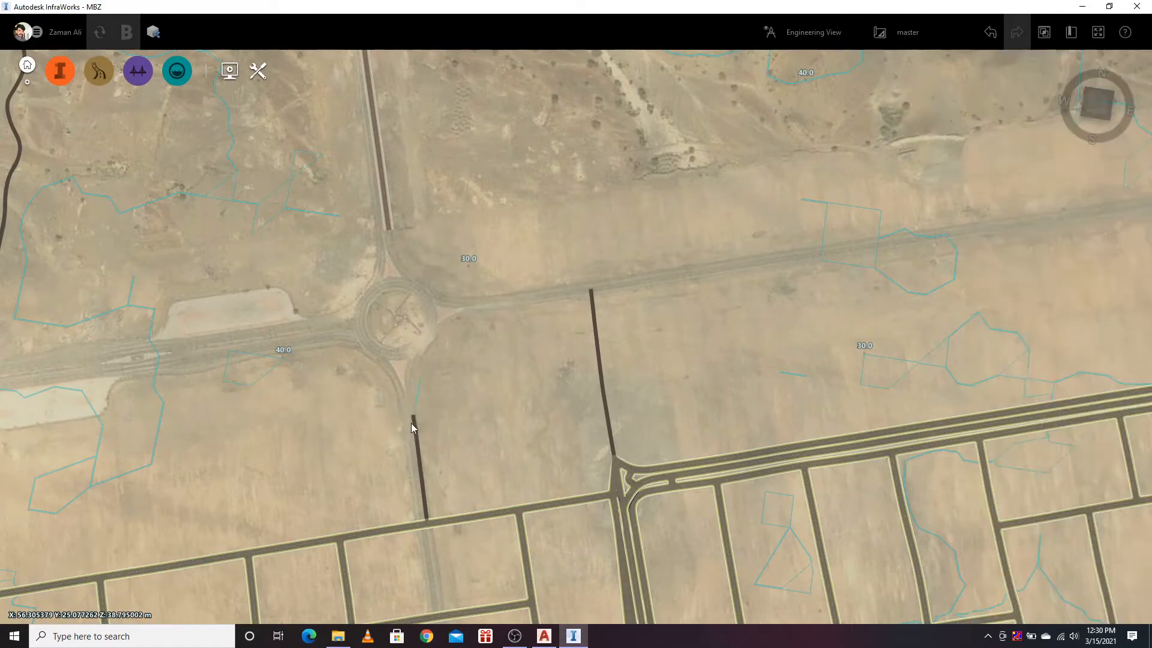
pyautogui.click(414, 424)
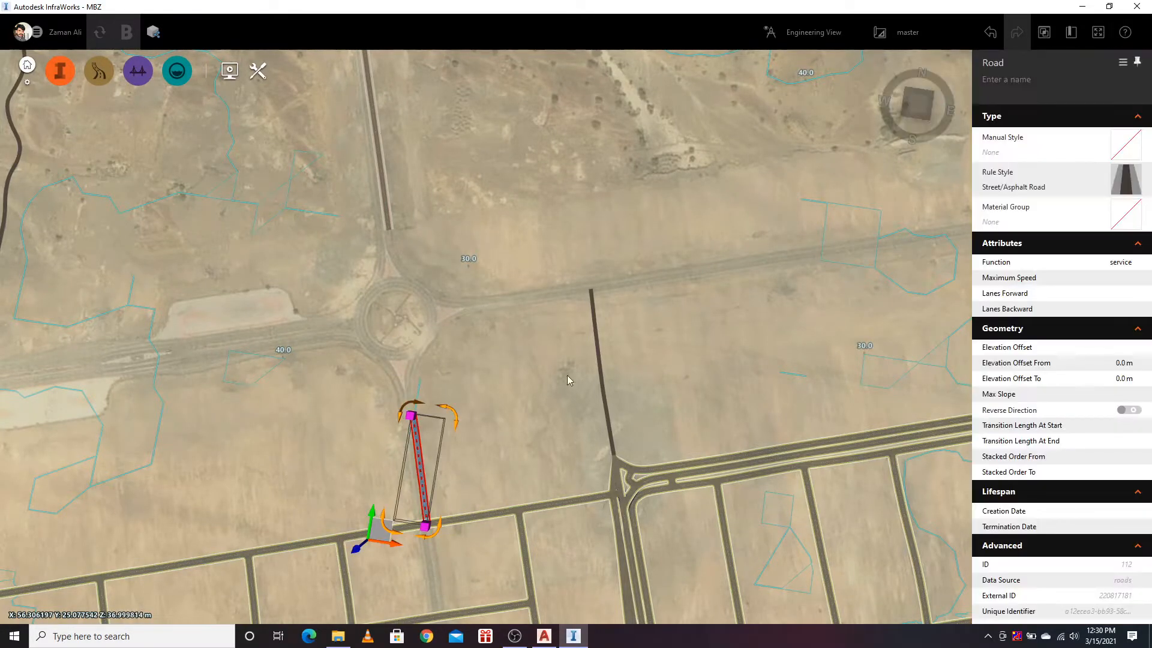
pyautogui.click(596, 333)
pyautogui.press('Delete')
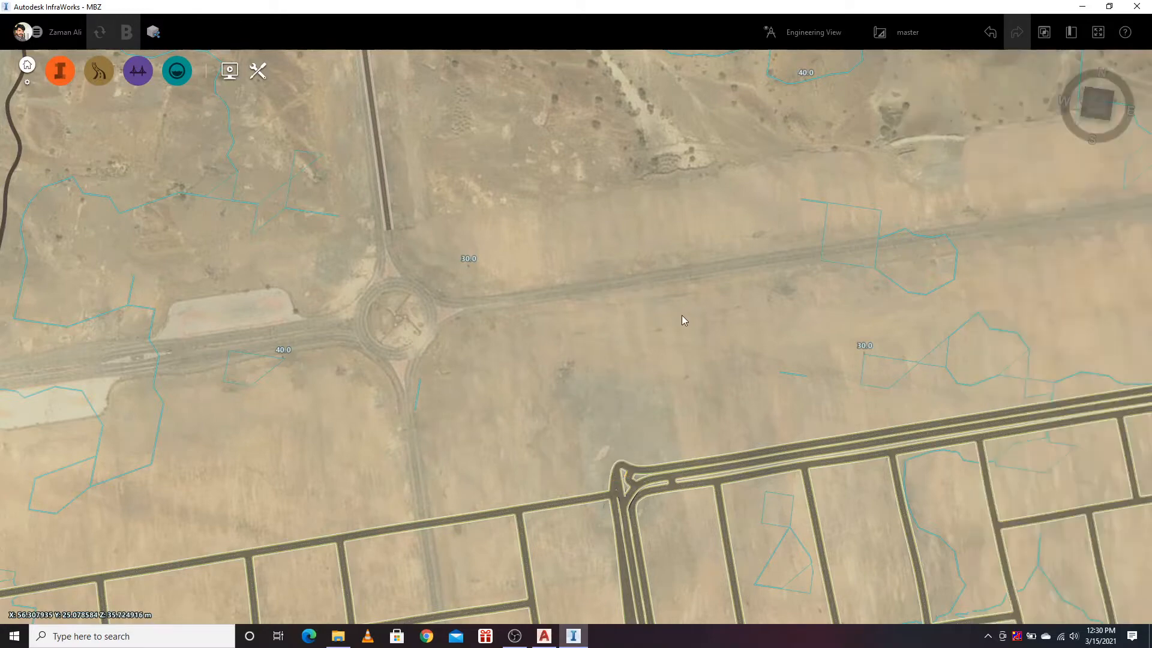
# Step: Open the data sources of the MBZ model
pyautogui.scroll(-3, 683, 315)
pyautogui.scroll(2, 288, 302)
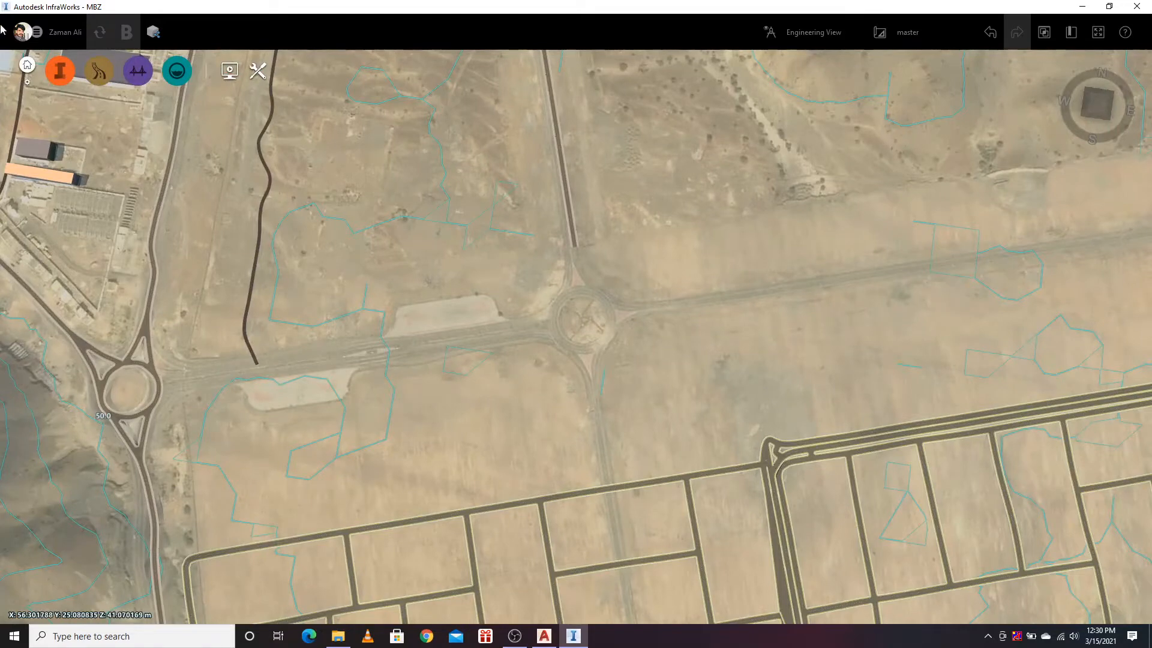
pyautogui.click(59, 73)
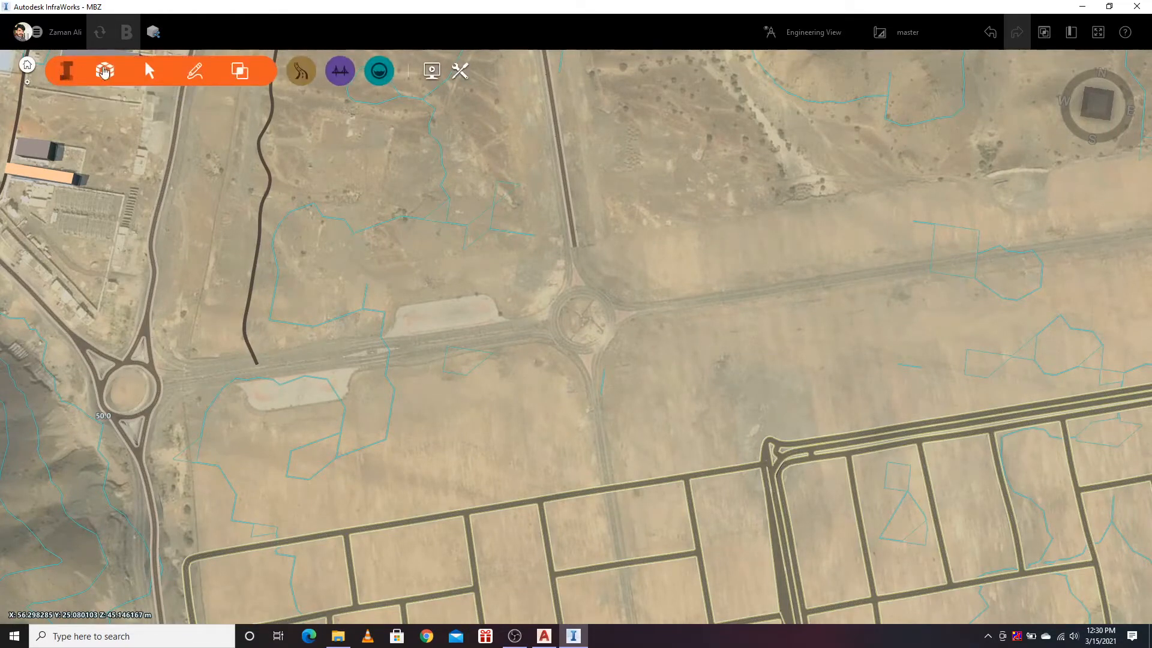
pyautogui.moveTo(105, 73)
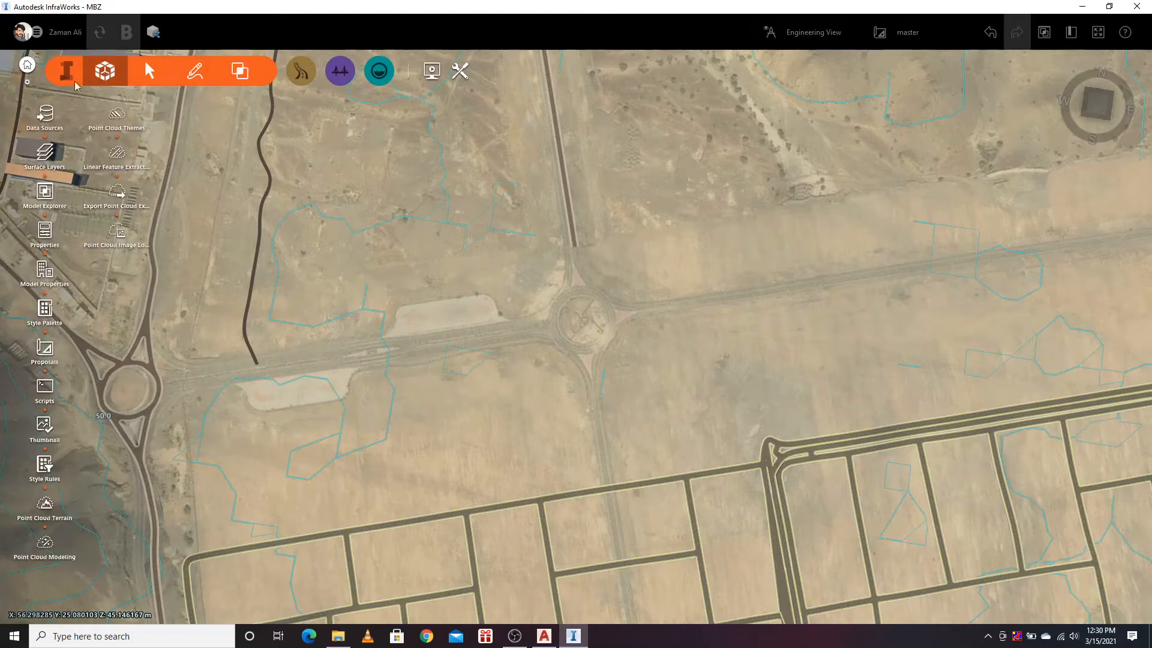
pyautogui.click(48, 114)
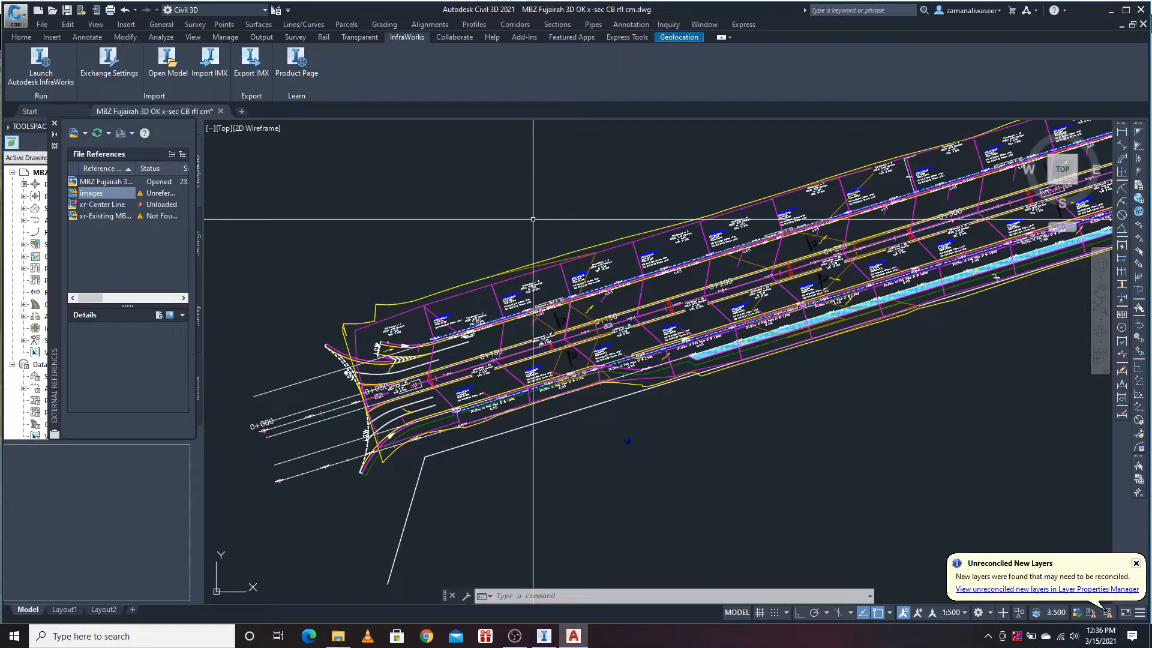
# Step: Switch to Civil 3D and set the FILEDIA system variable to 0
pyautogui.moveTo(528, 216)
pyautogui.mouseDown(button='middle')
pyautogui.moveTo(493, 203)
pyautogui.moveTo(559, 208)
pyautogui.mouseUp(button='middle')
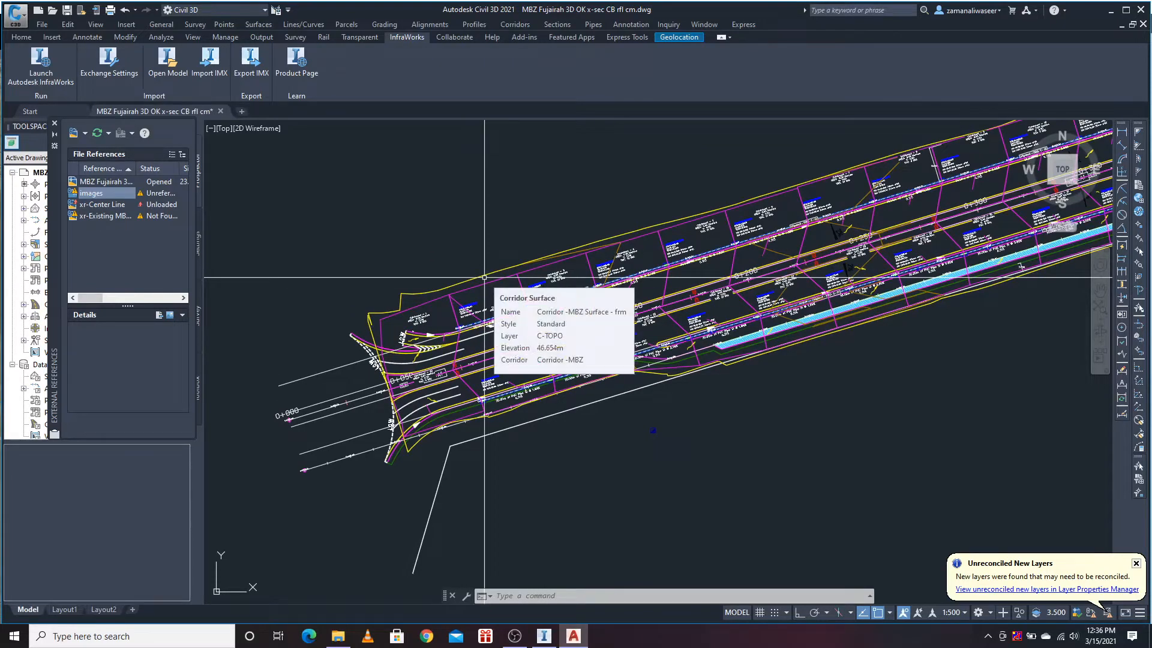
pyautogui.write('F')
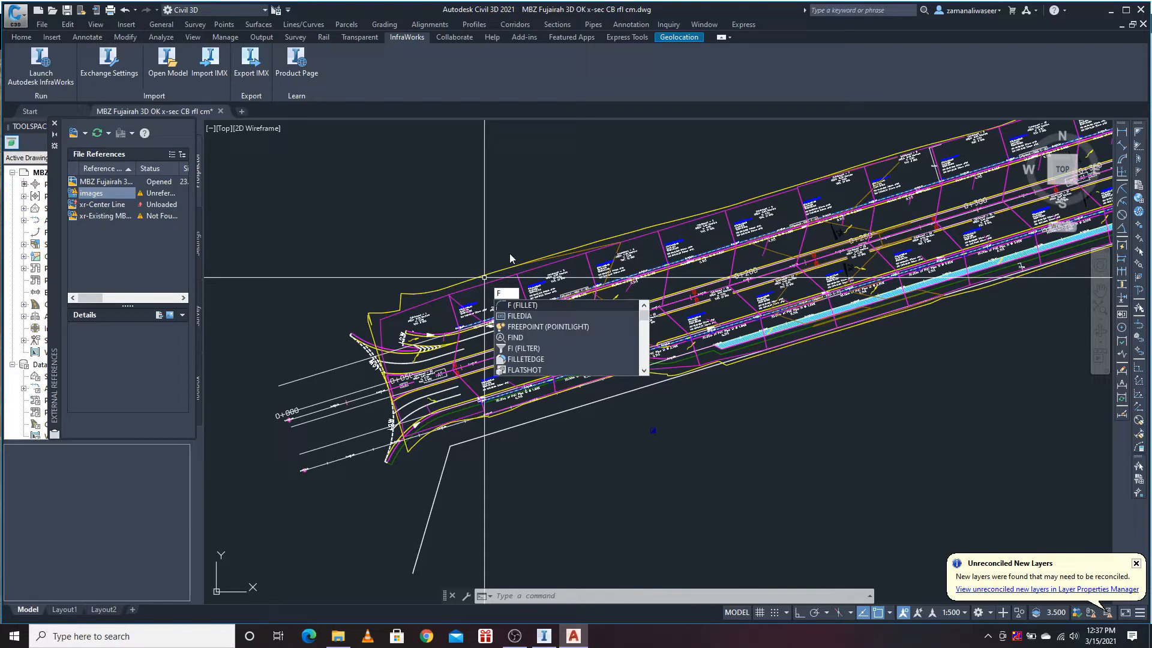
pyautogui.click(520, 316)
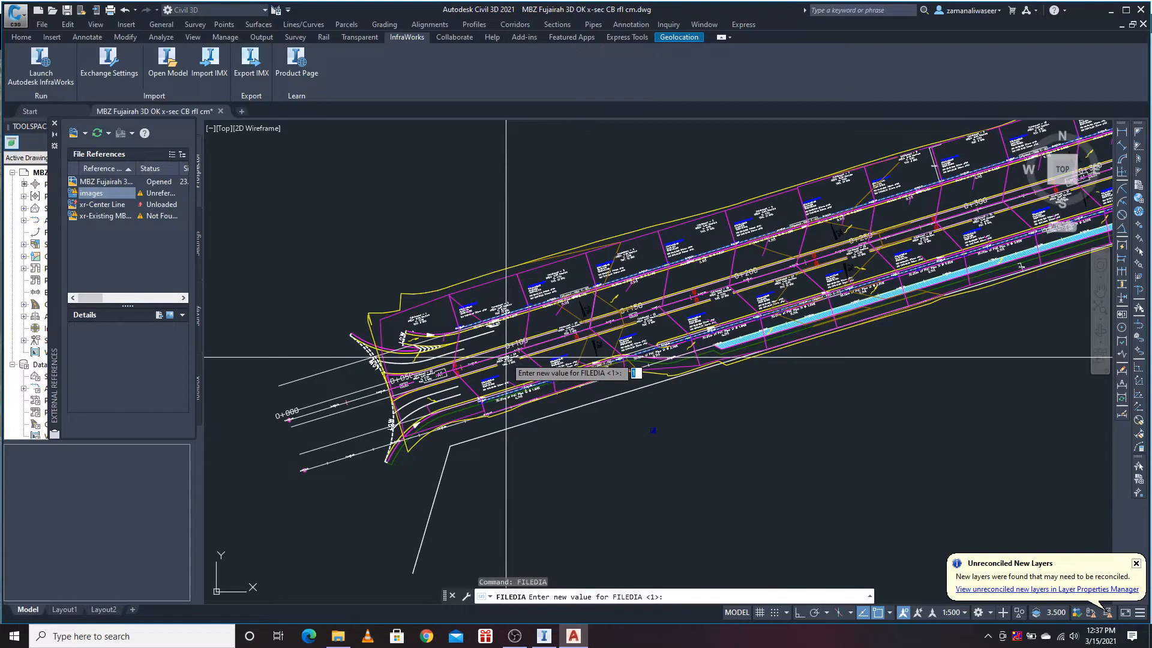
pyautogui.write('0')
pyautogui.press('Return')
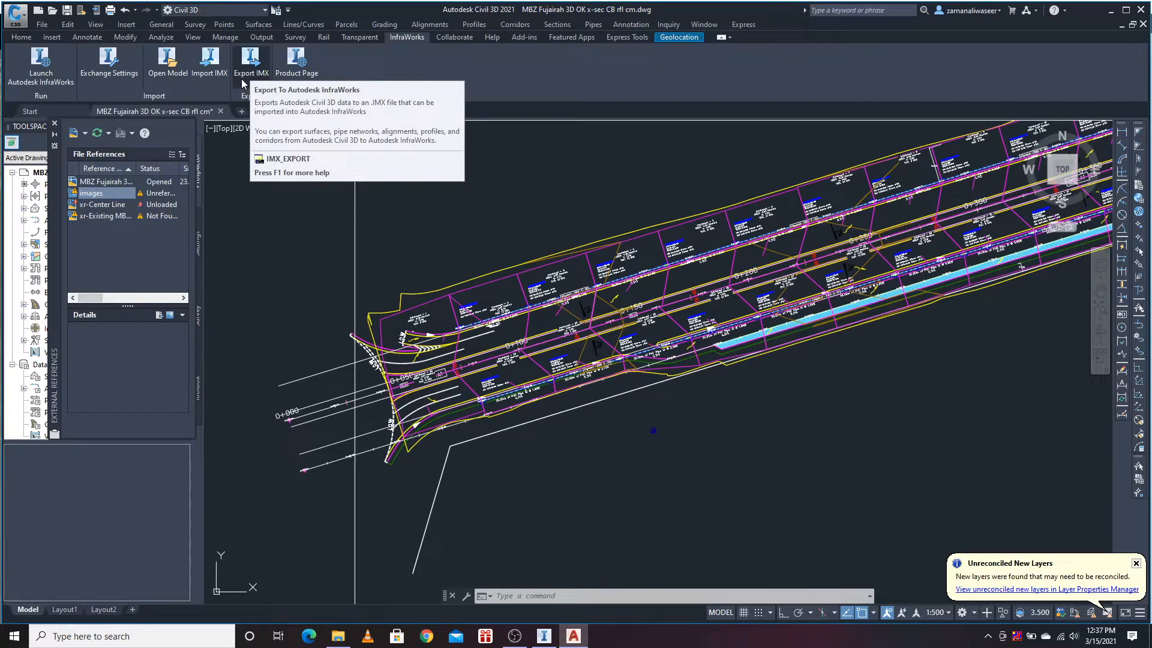
# Step: Export the drawing to an IMX file, saving its changes first, and check the exported file in the smd file 3d folder
pyautogui.click(252, 57)
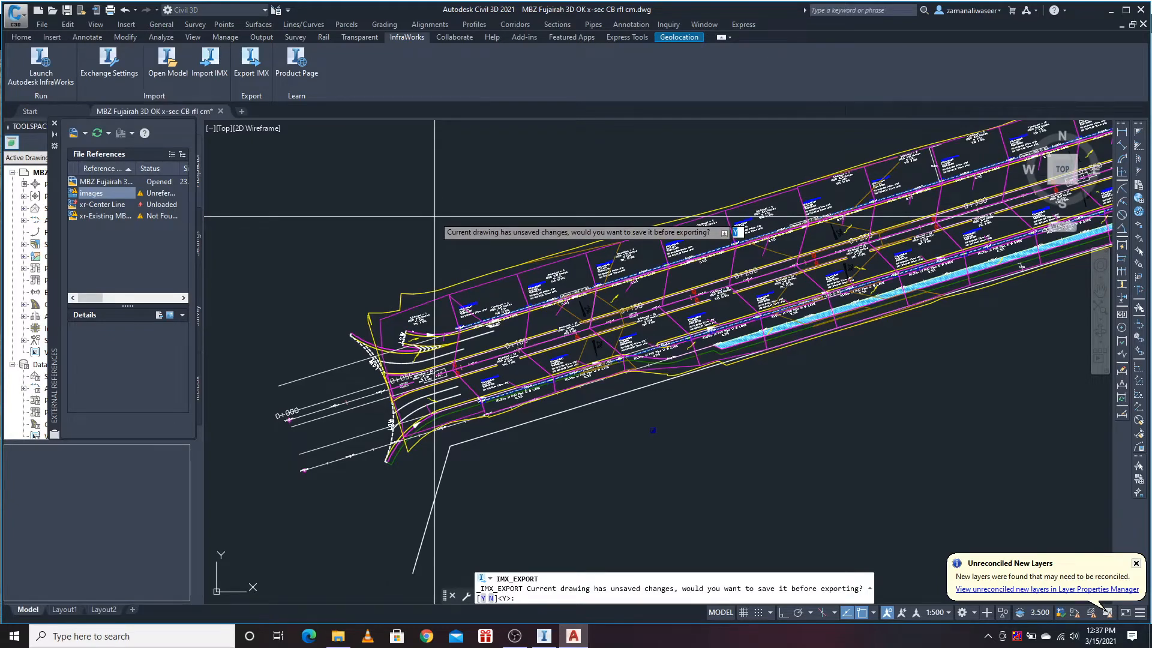
pyautogui.press('Return')
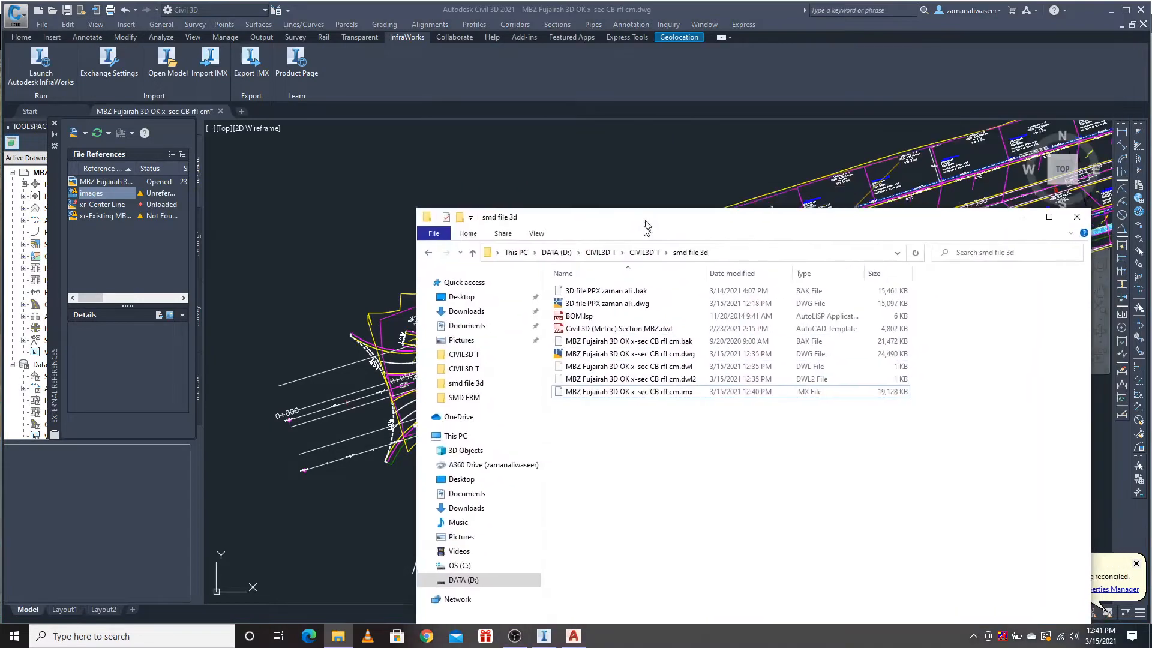
pyautogui.moveTo(641, 53); pyautogui.dragTo(505, 48)
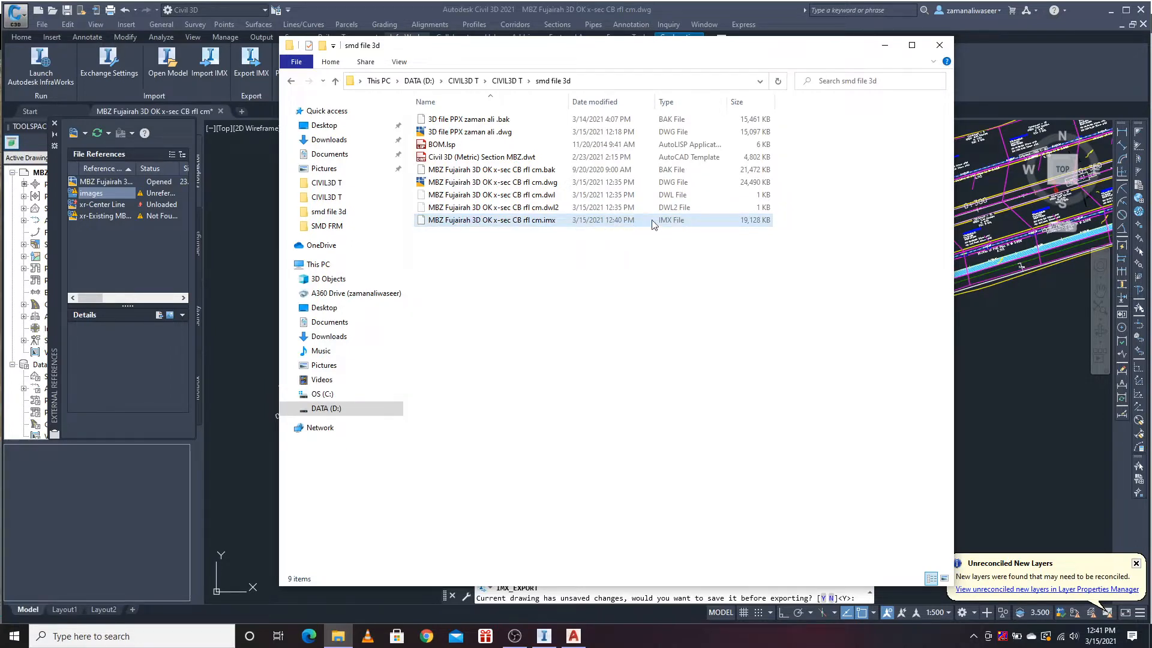
pyautogui.click(885, 45)
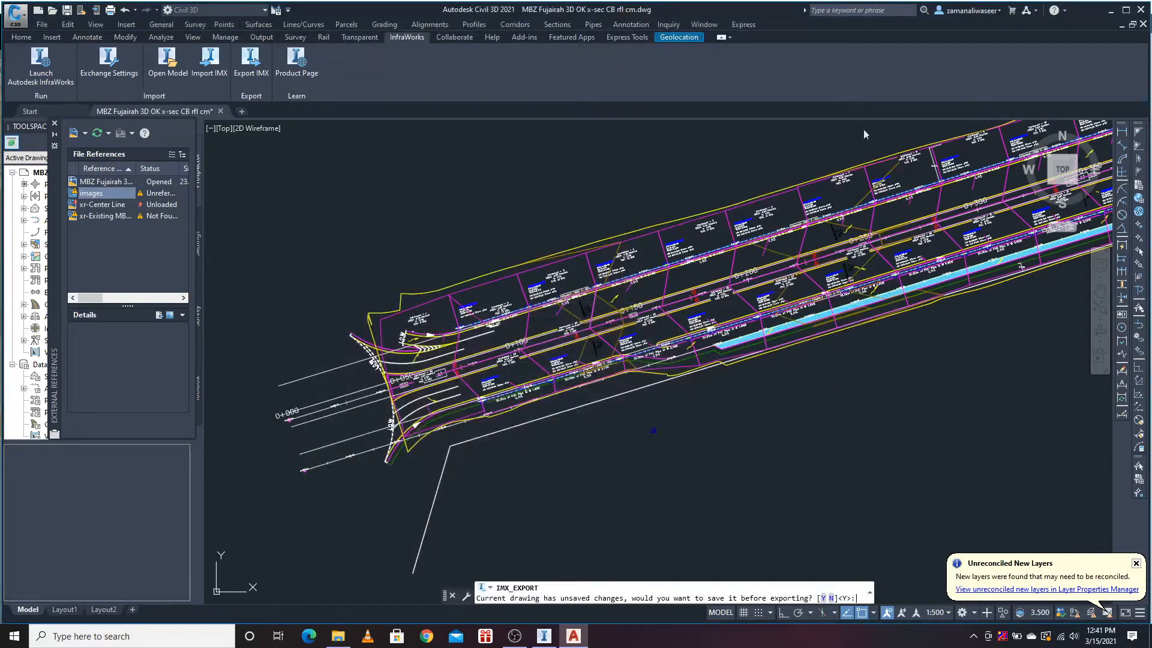
# Step: Switch to InfraWorks, start adding an Autodesk IMX data source and browse to the CIVIL3D T folder on DATA (D:)
pyautogui.click(1110, 11)
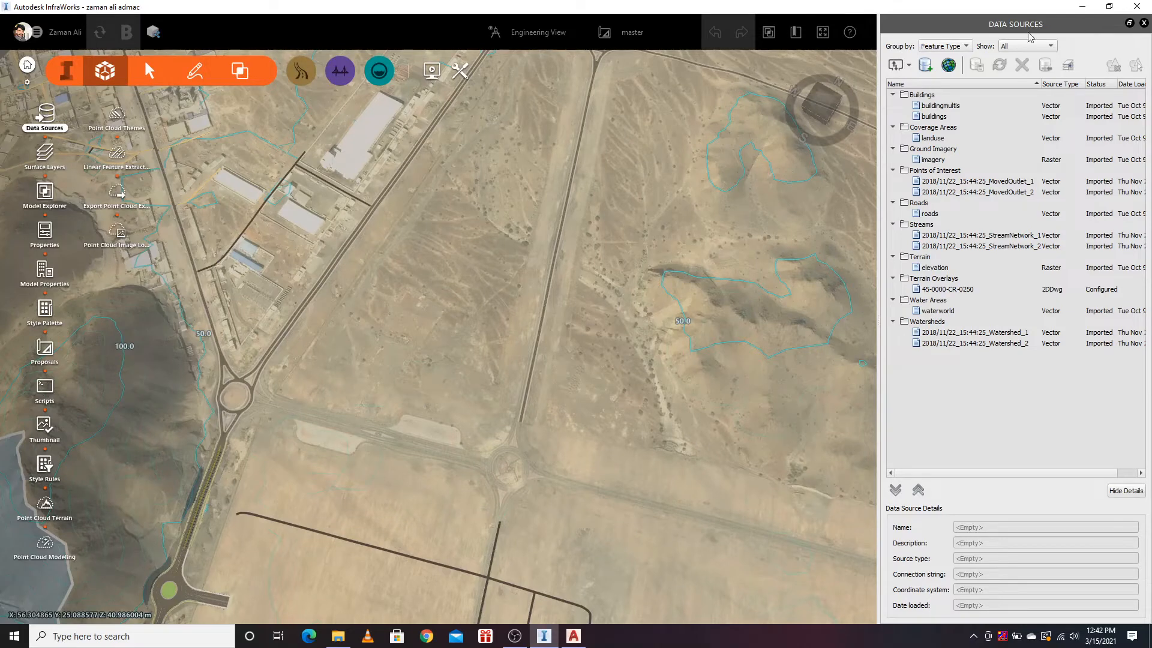
pyautogui.scroll(-2, 525, 217)
pyautogui.moveTo(690, 530); pyautogui.dragTo(724, 530)
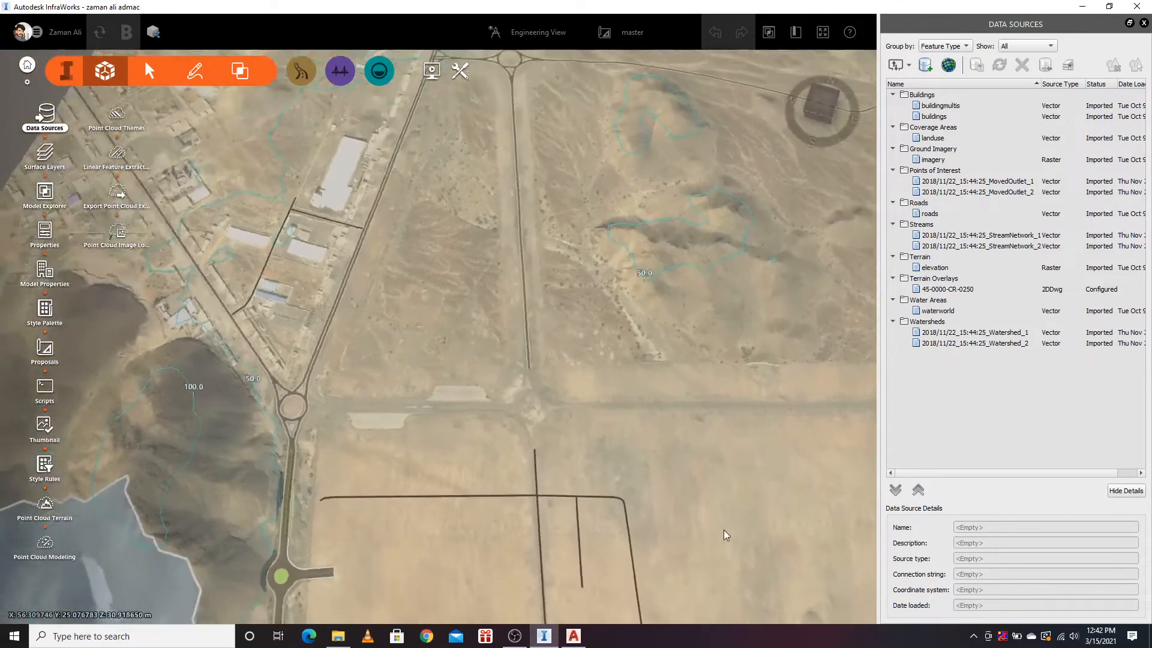
pyautogui.click(909, 65)
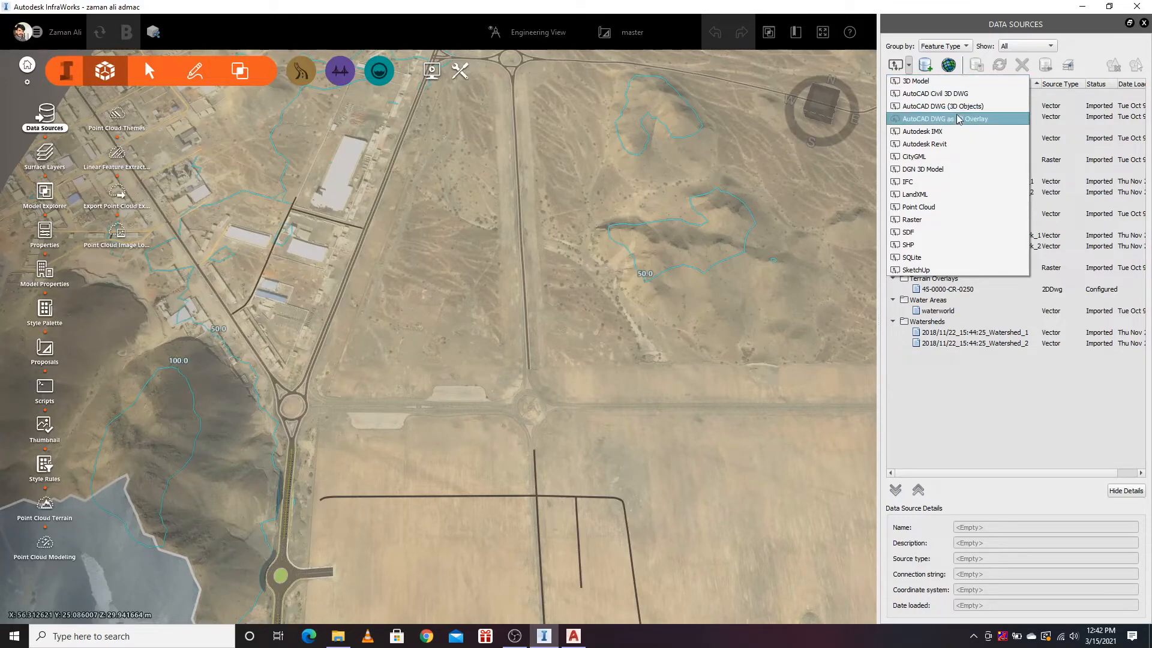
pyautogui.click(920, 131)
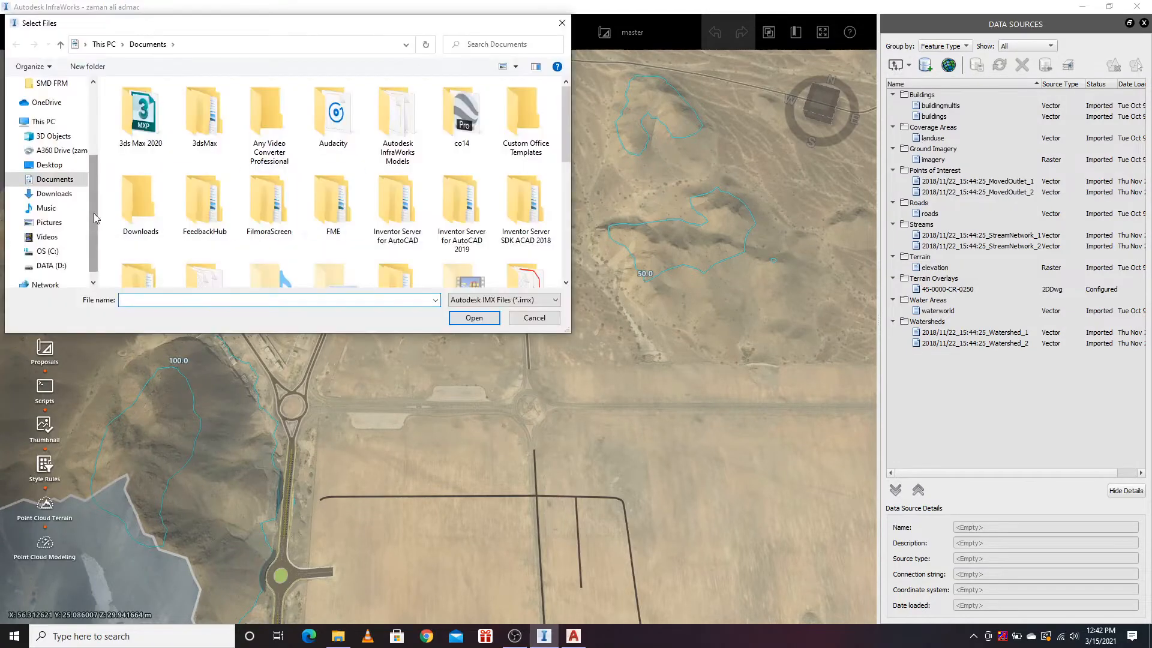
pyautogui.scroll(2, 60, 180)
pyautogui.click(51, 126)
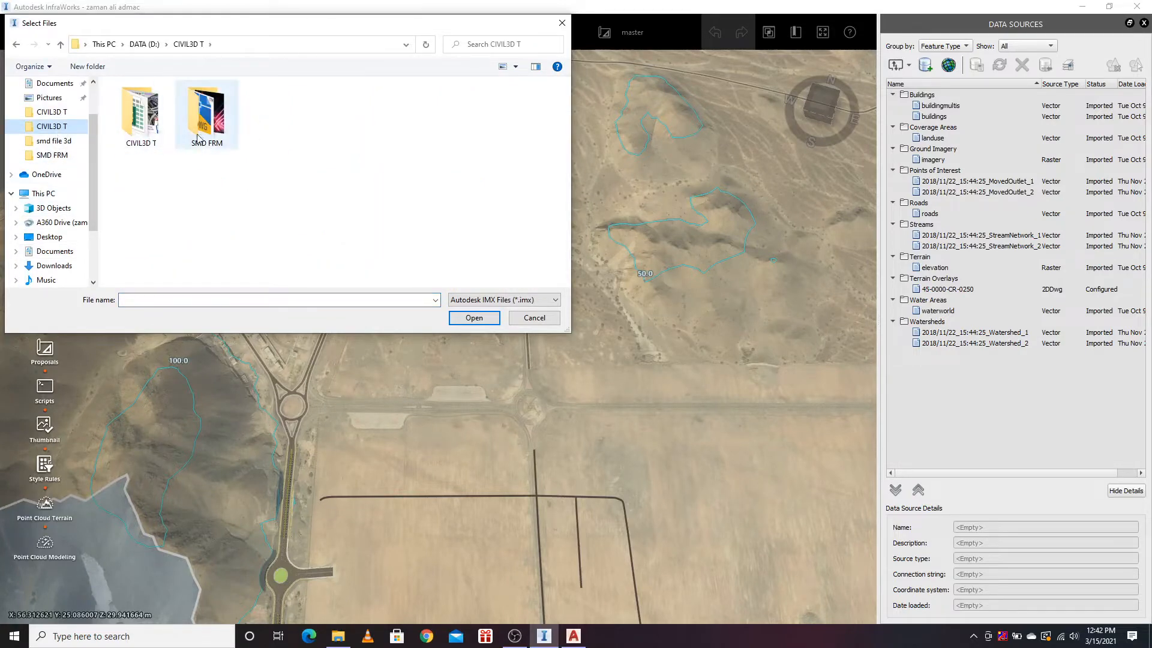
pyautogui.doubleClick(198, 136)
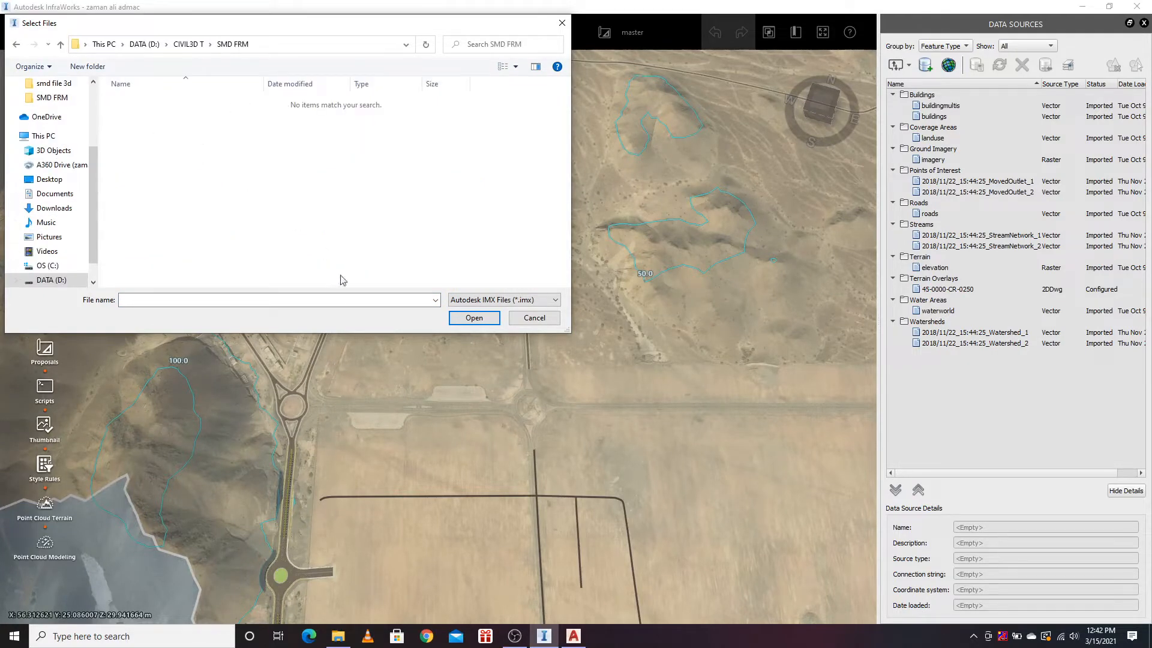
pyautogui.click(435, 300)
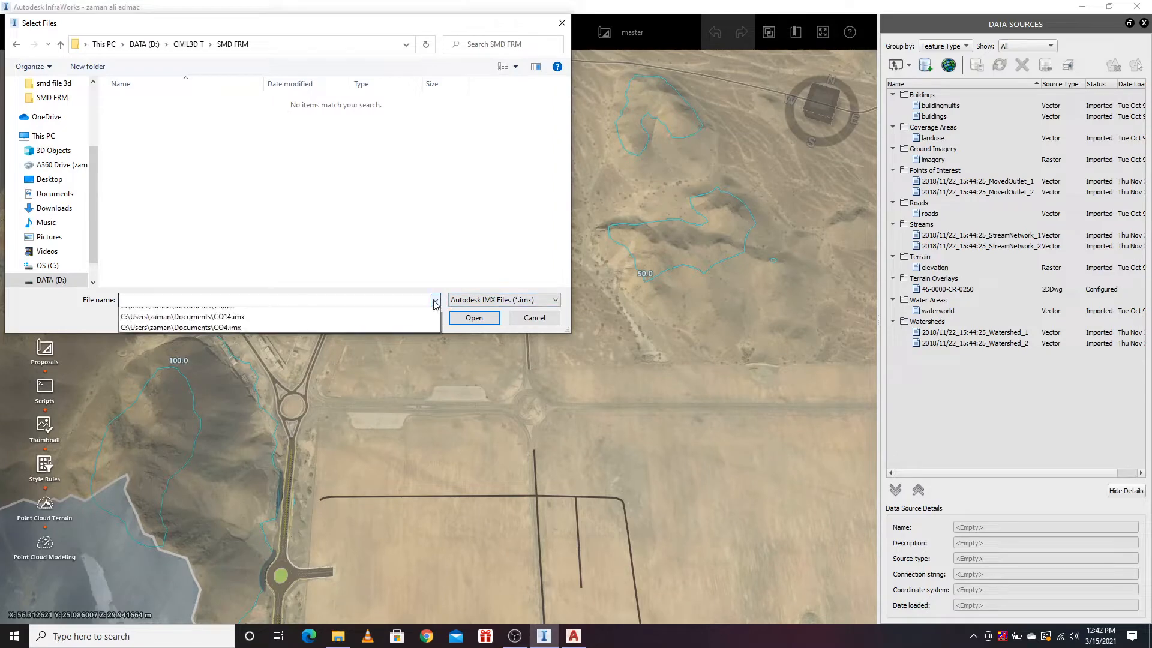
pyautogui.click(434, 299)
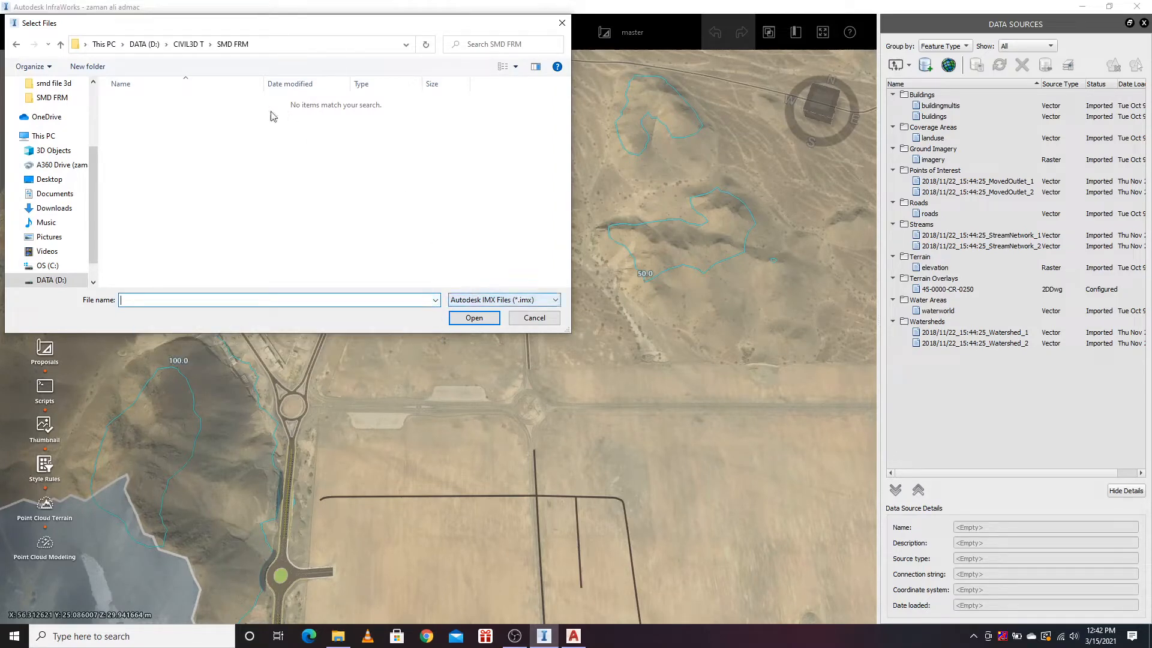
pyautogui.click(59, 44)
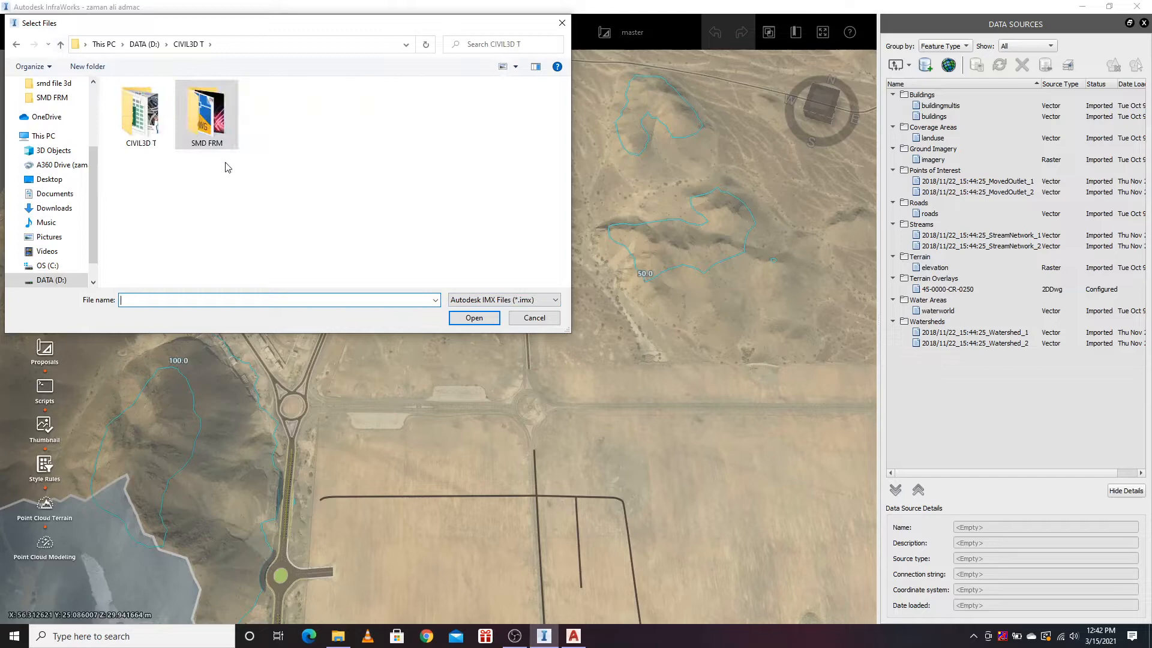
# Step: Open MBZ Fujairah 3D OK x-sec CB rfl cm.imx from the smd file 3d folder inside the nested CIVIL3D T folder
pyautogui.doubleClick(149, 143)
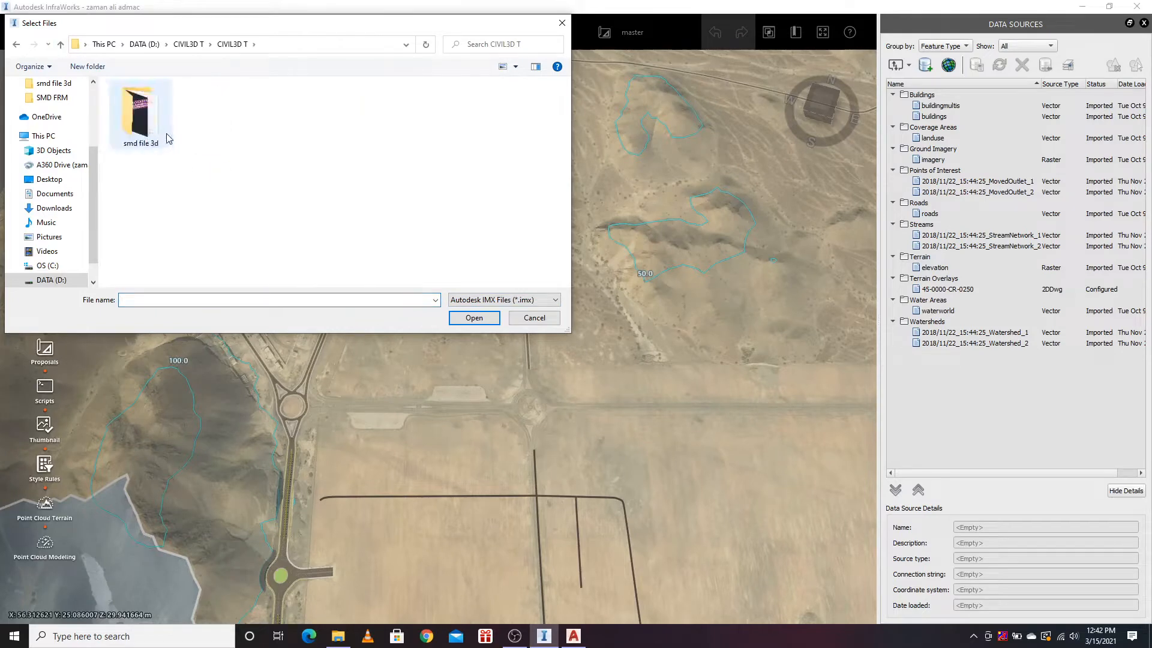
pyautogui.doubleClick(161, 138)
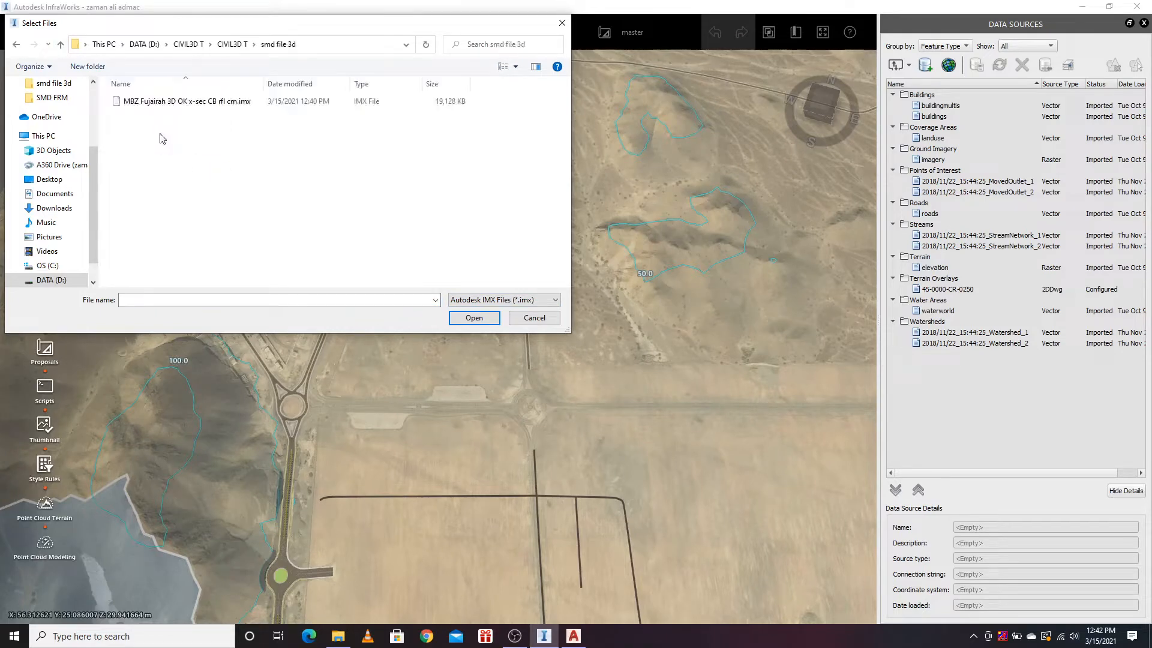
pyautogui.click(210, 105)
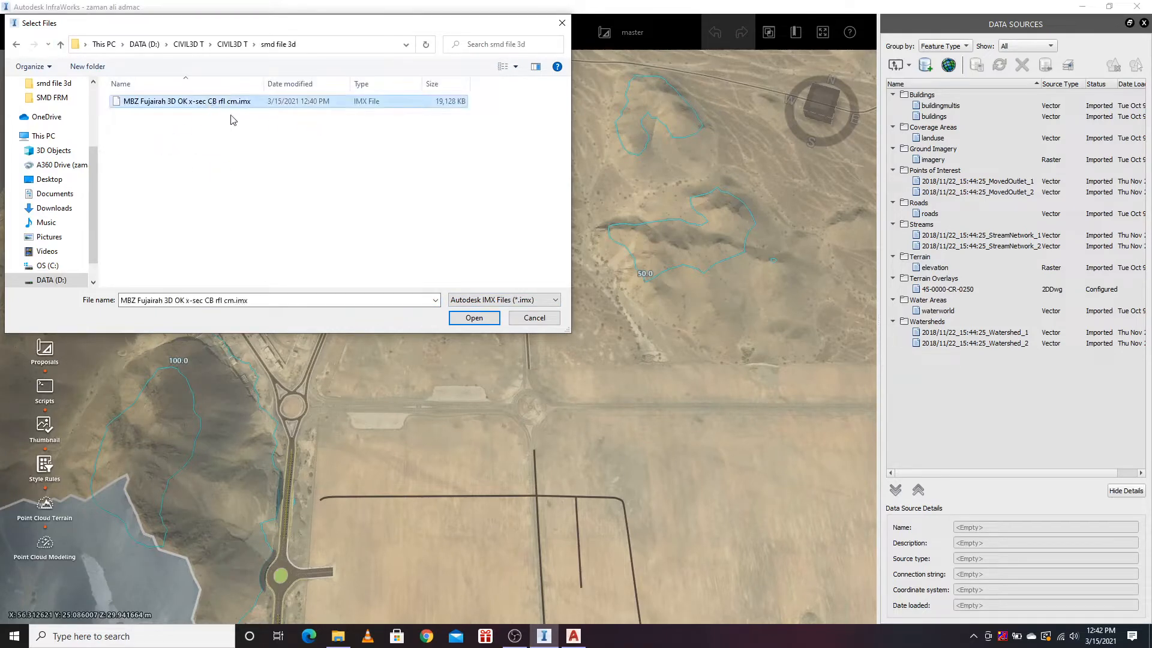
pyautogui.click(474, 317)
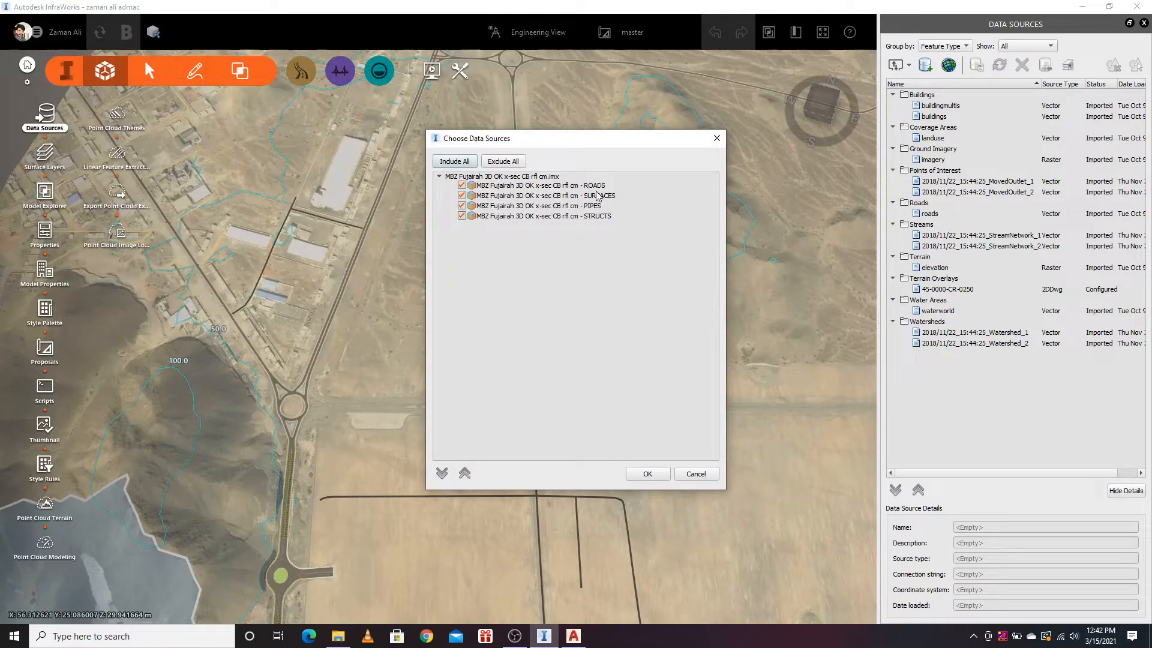
# Step: Add the ROADS, SURFACES, PIPES and STRUCTS data sources of the IMX file to the model
pyautogui.moveTo(574, 134); pyautogui.dragTo(587, 109)
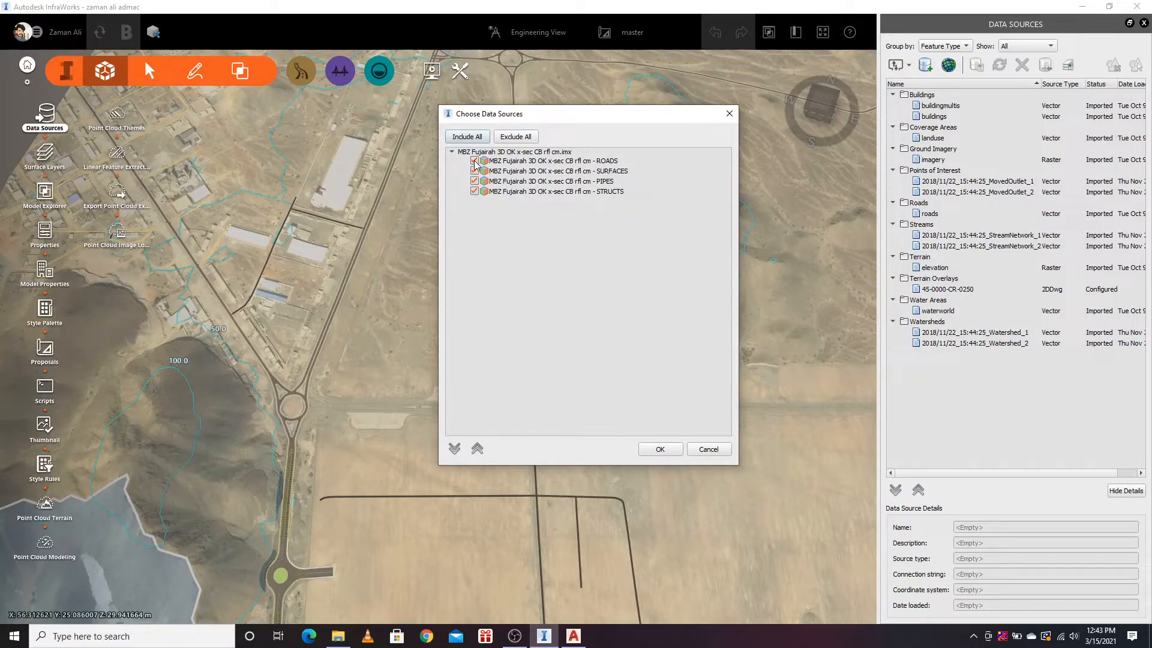
pyautogui.click(451, 153)
pyautogui.click(452, 153)
pyautogui.click(654, 452)
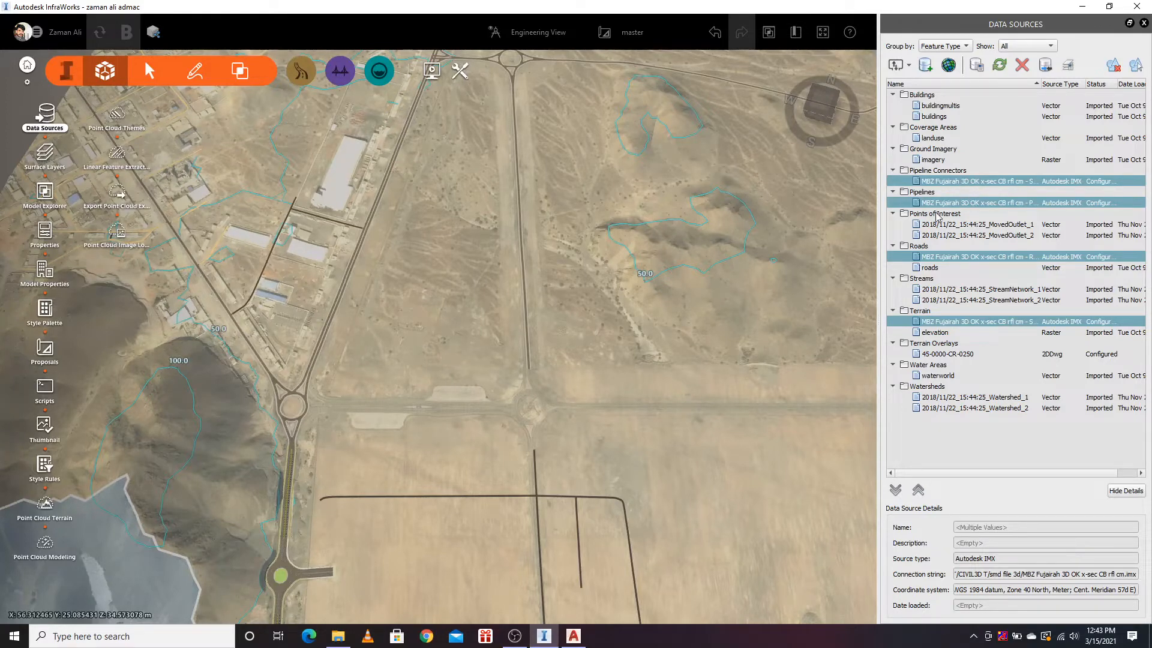
# Step: Configure the four IMX data sources with the UTM84-40N coordinate system and refresh them into the model
pyautogui.rightClick(978, 181)
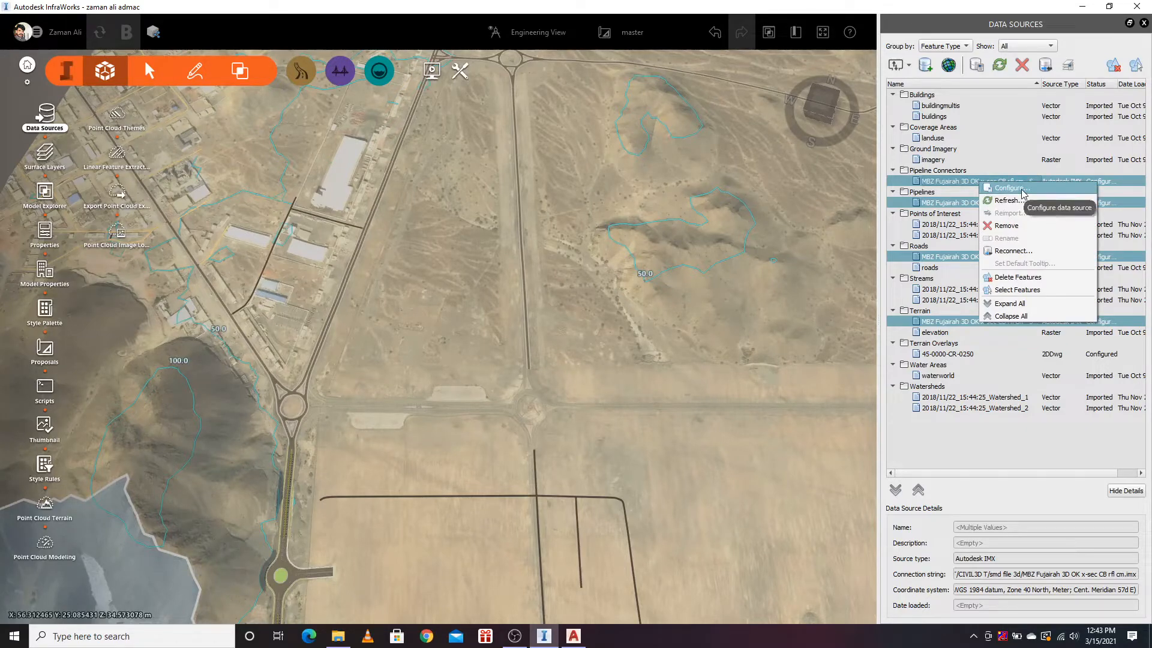
pyautogui.click(1018, 189)
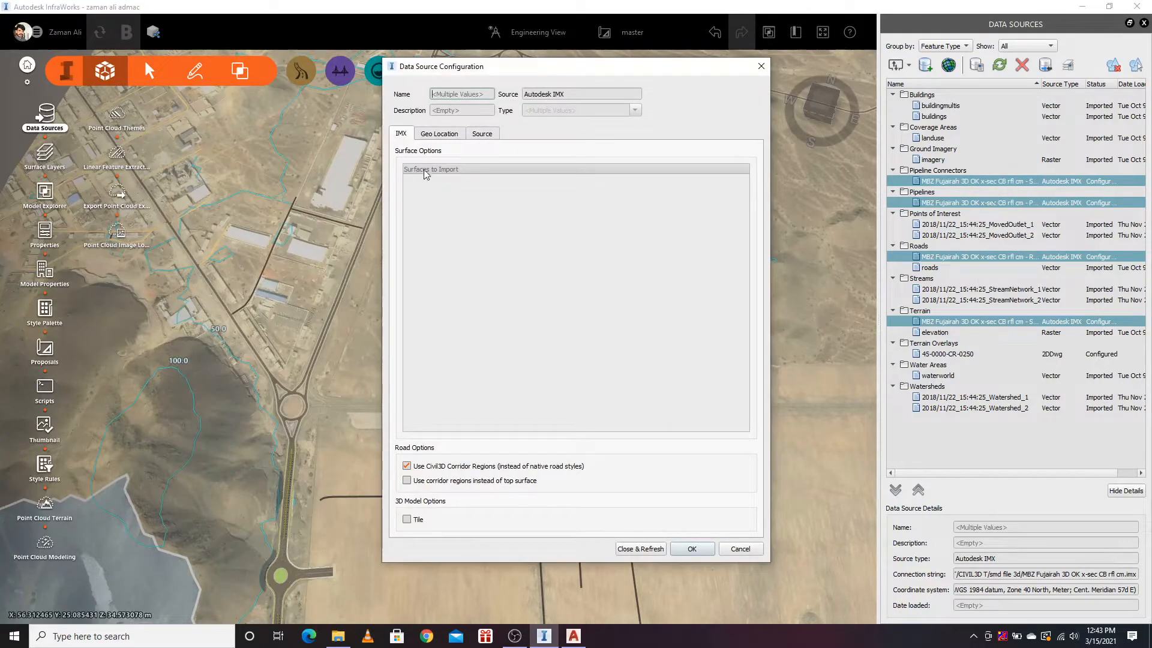
pyautogui.click(451, 135)
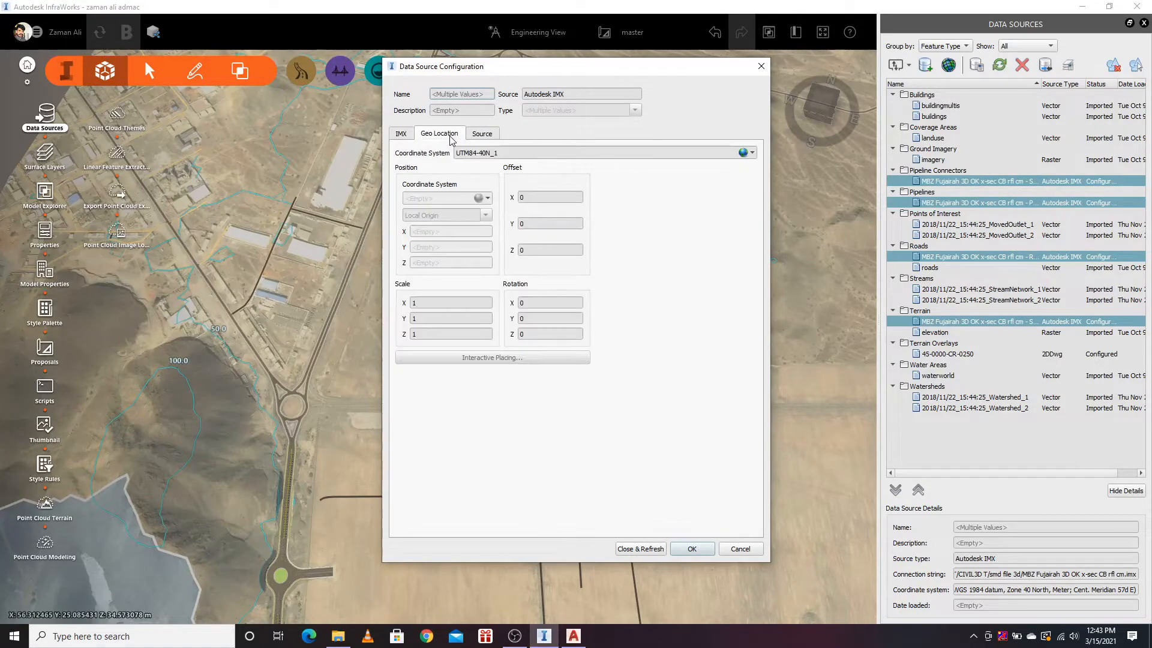
pyautogui.click(753, 153)
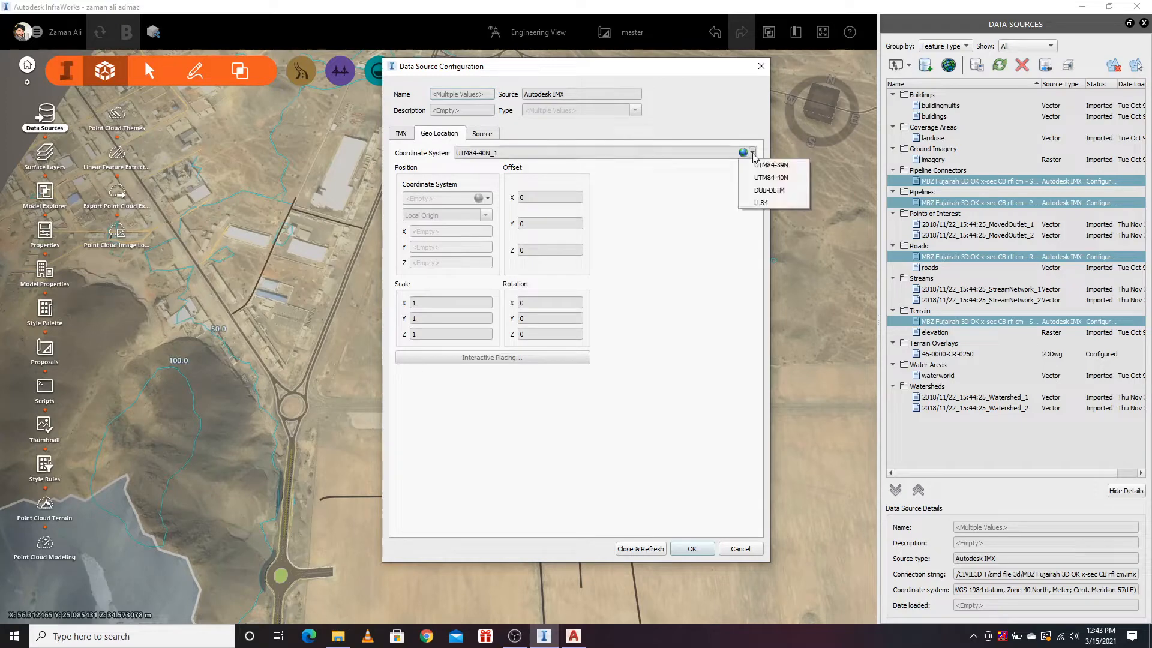
pyautogui.click(786, 176)
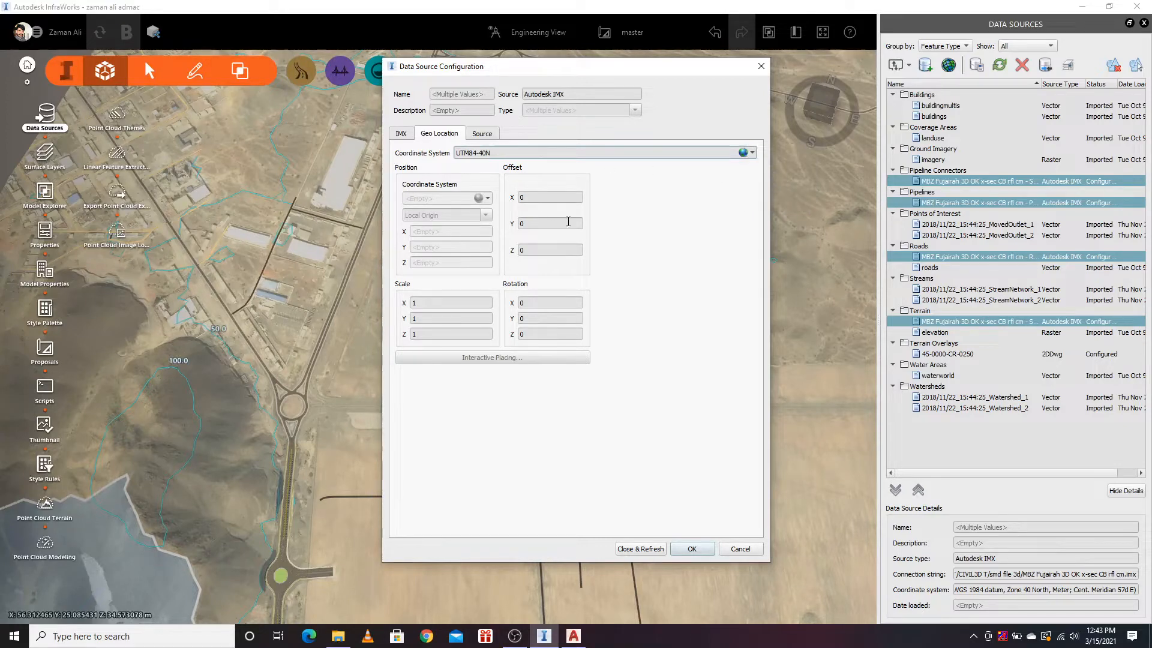
pyautogui.click(483, 134)
pyautogui.click(433, 137)
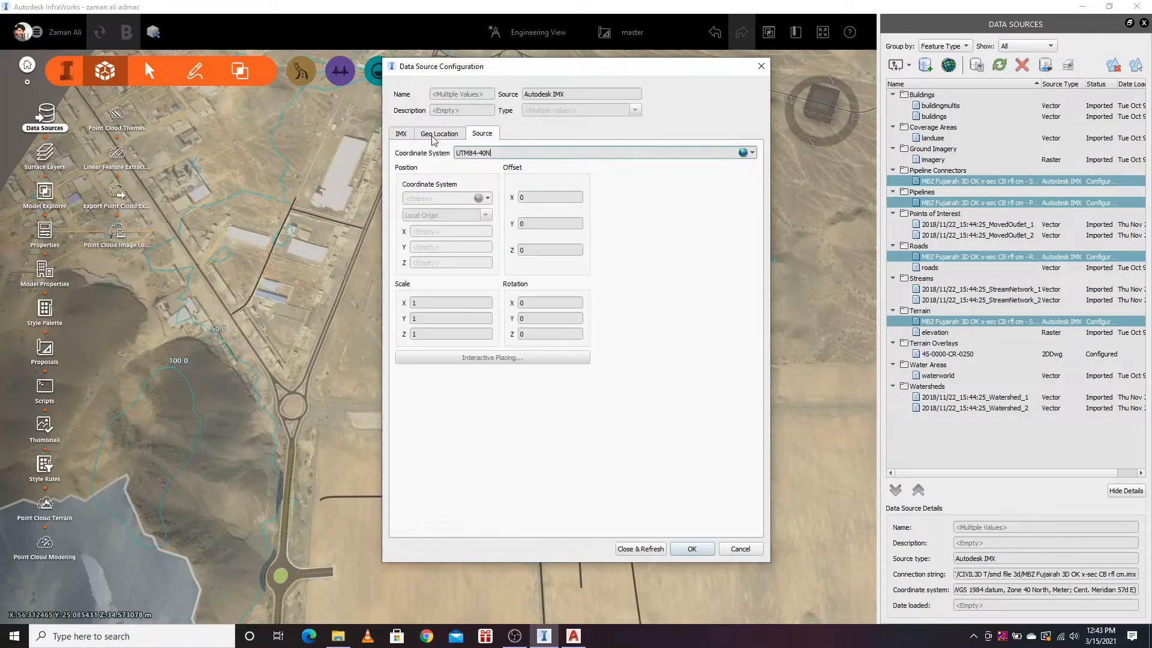
pyautogui.click(638, 549)
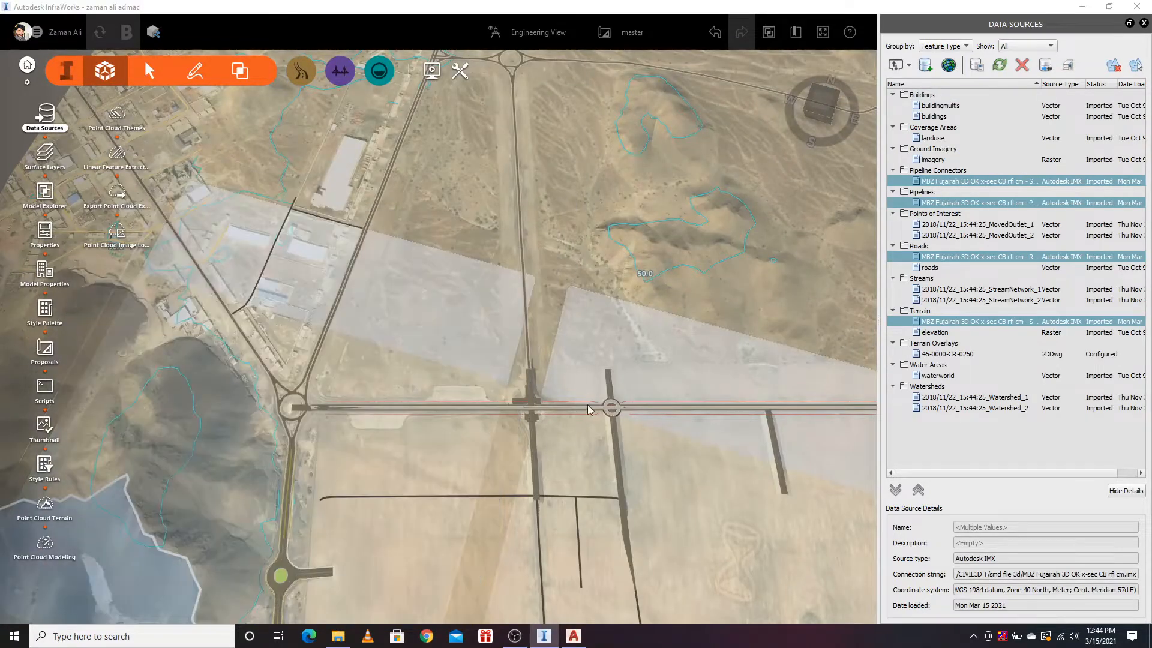
# Step: Review the coordinate system choices of the IMX data sources, keep UTM84-40N and refresh the sources
pyautogui.scroll(3, 366, 437)
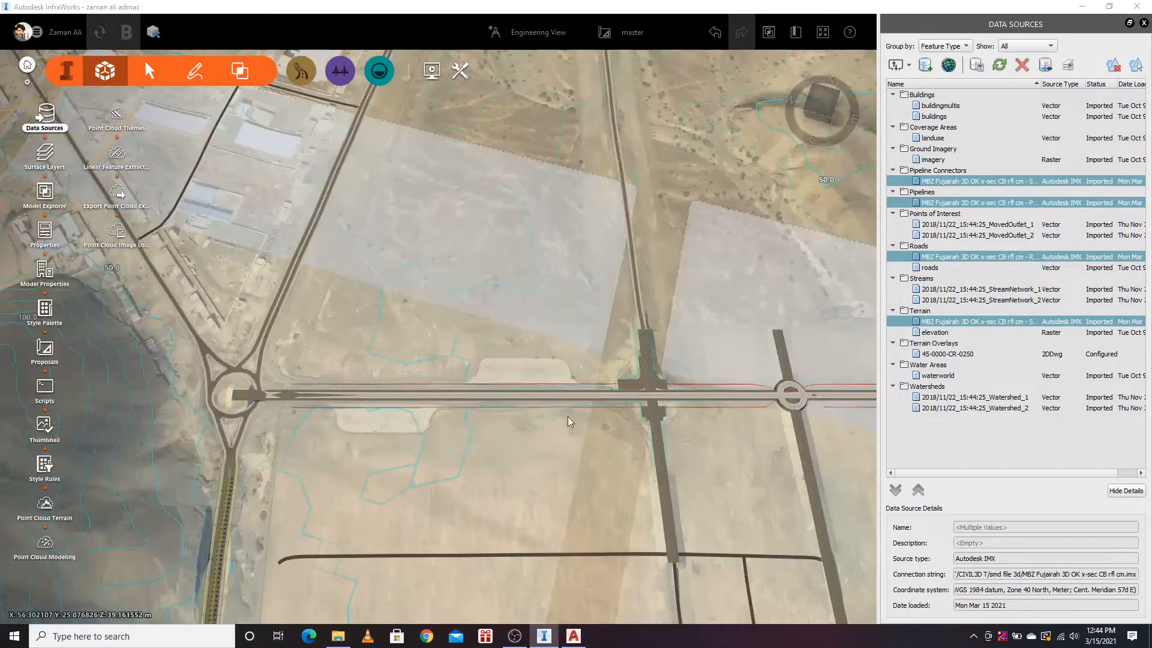
pyautogui.scroll(2, 567, 416)
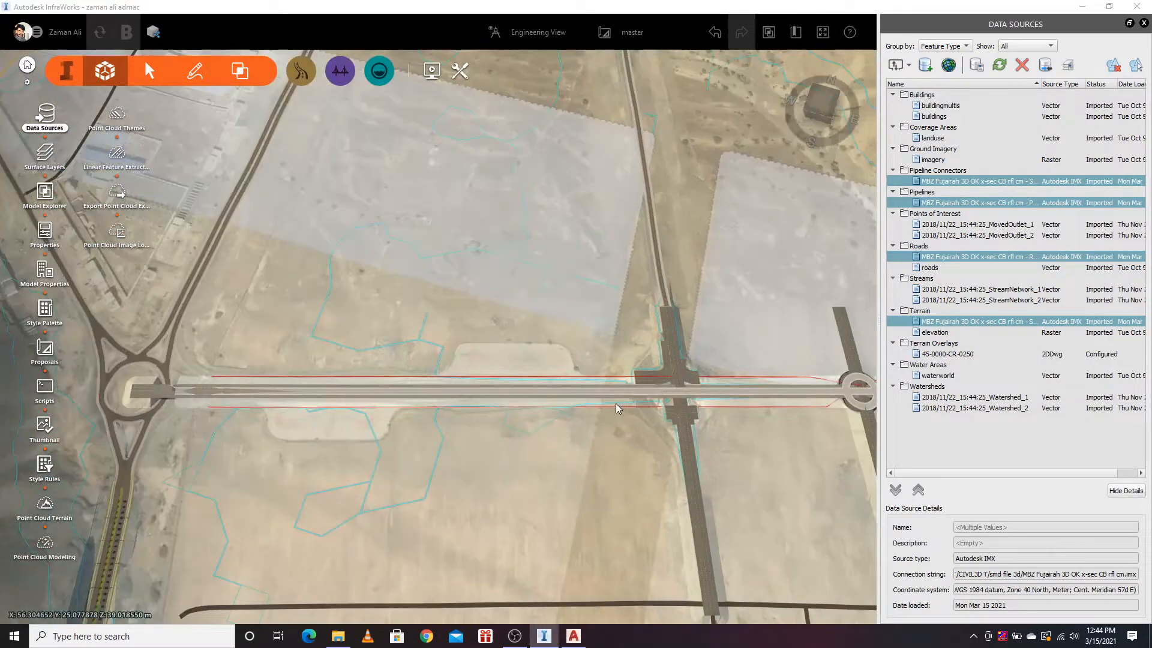
pyautogui.scroll(2, 303, 408)
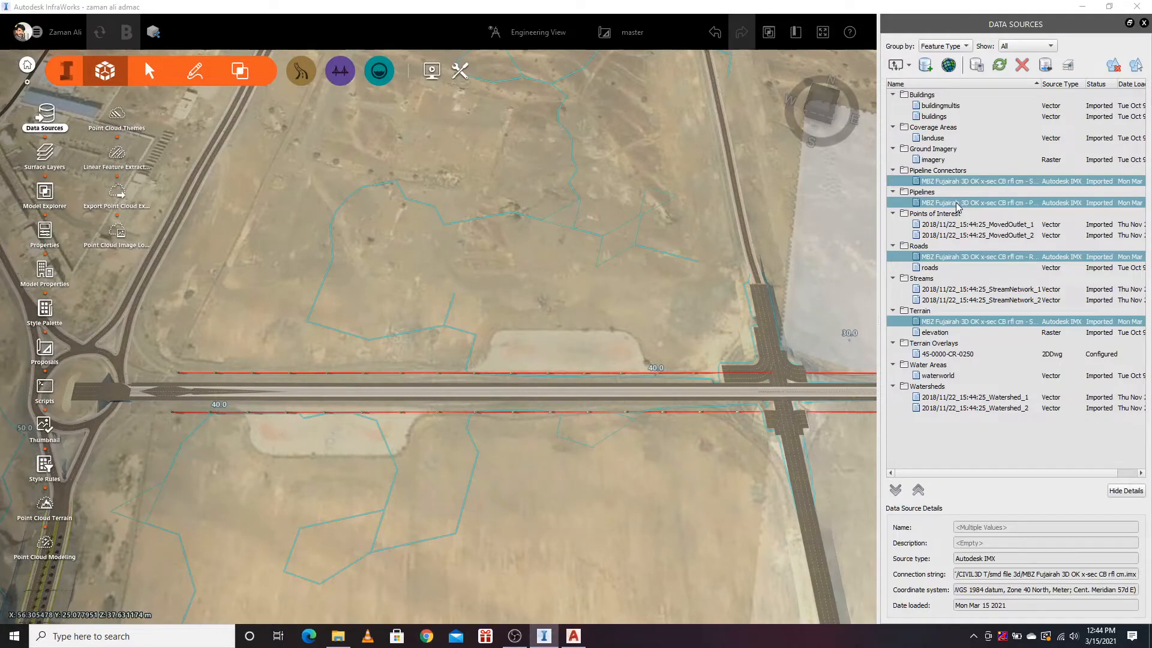
pyautogui.rightClick(957, 204)
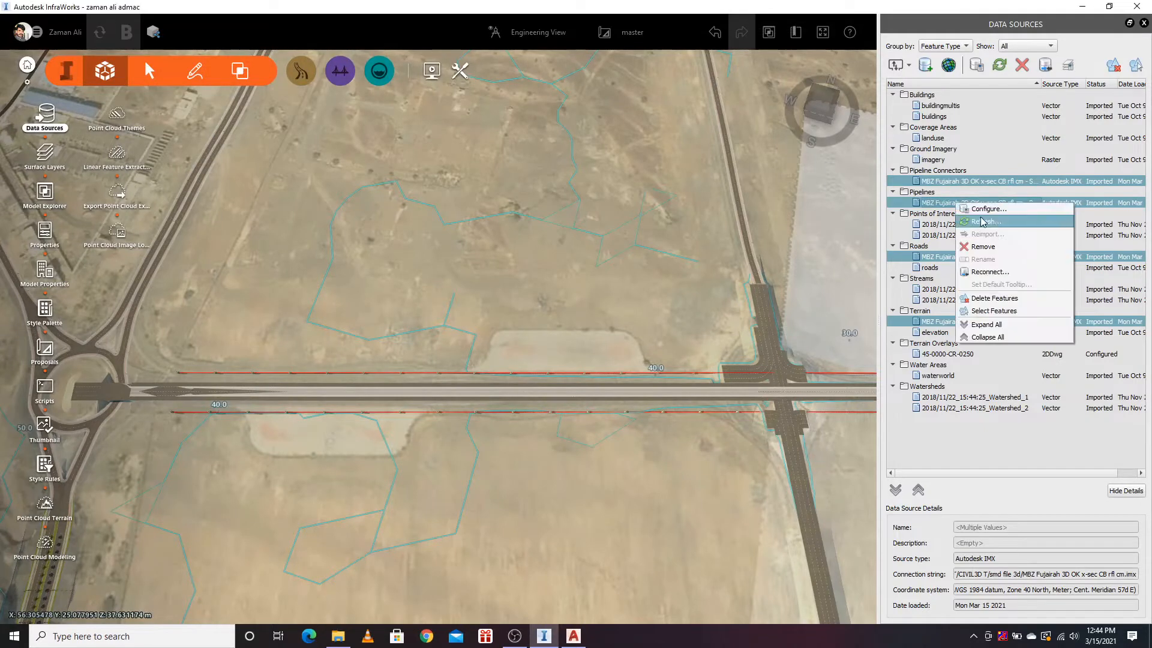
pyautogui.click(983, 209)
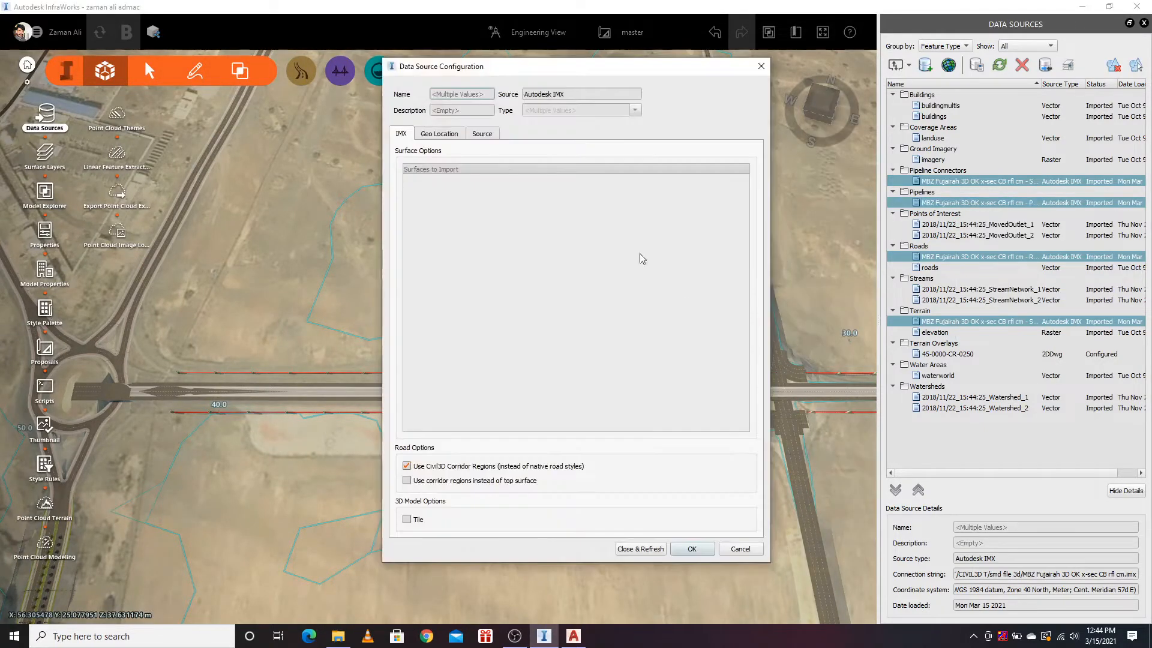
pyautogui.click(447, 137)
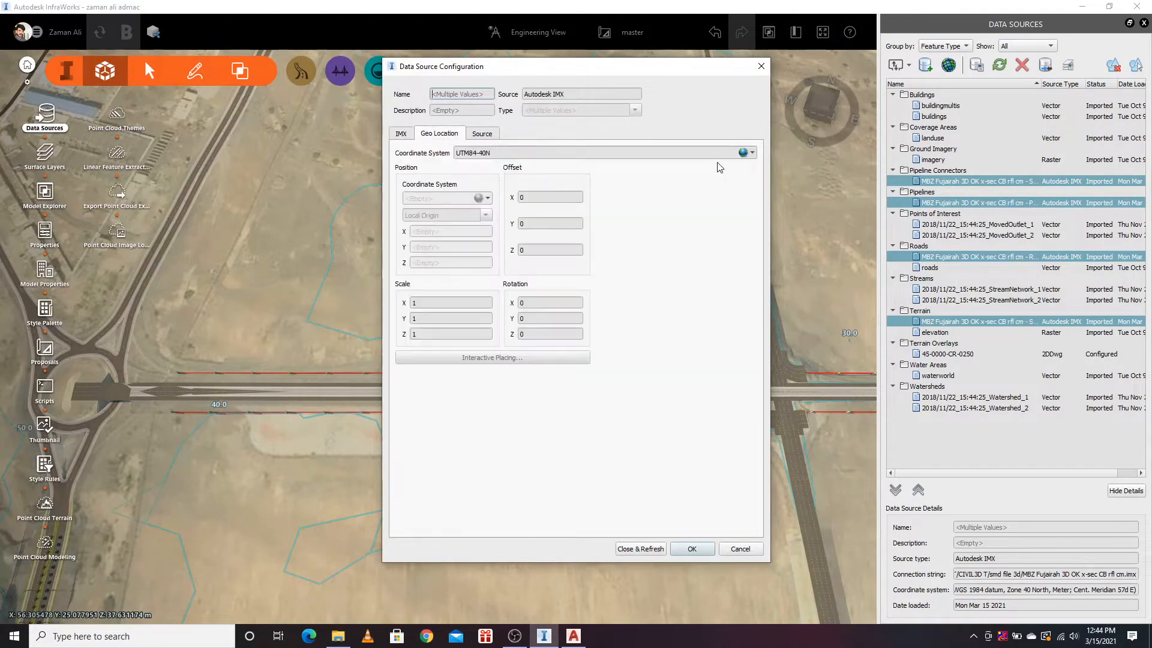
pyautogui.click(752, 154)
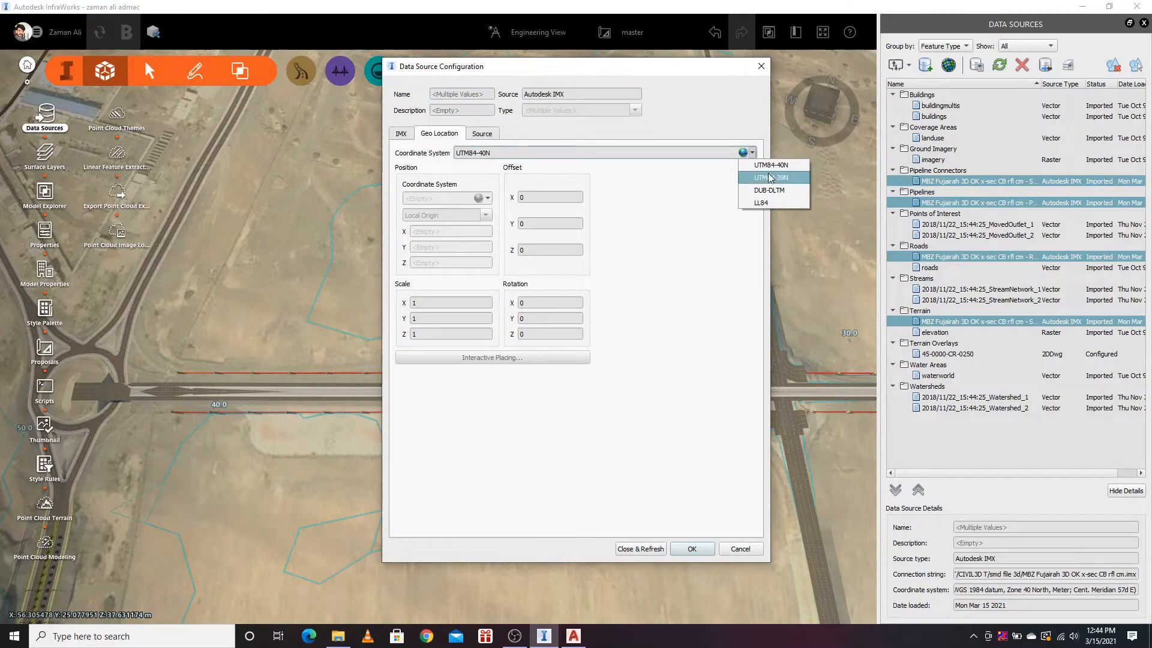
pyautogui.click(629, 150)
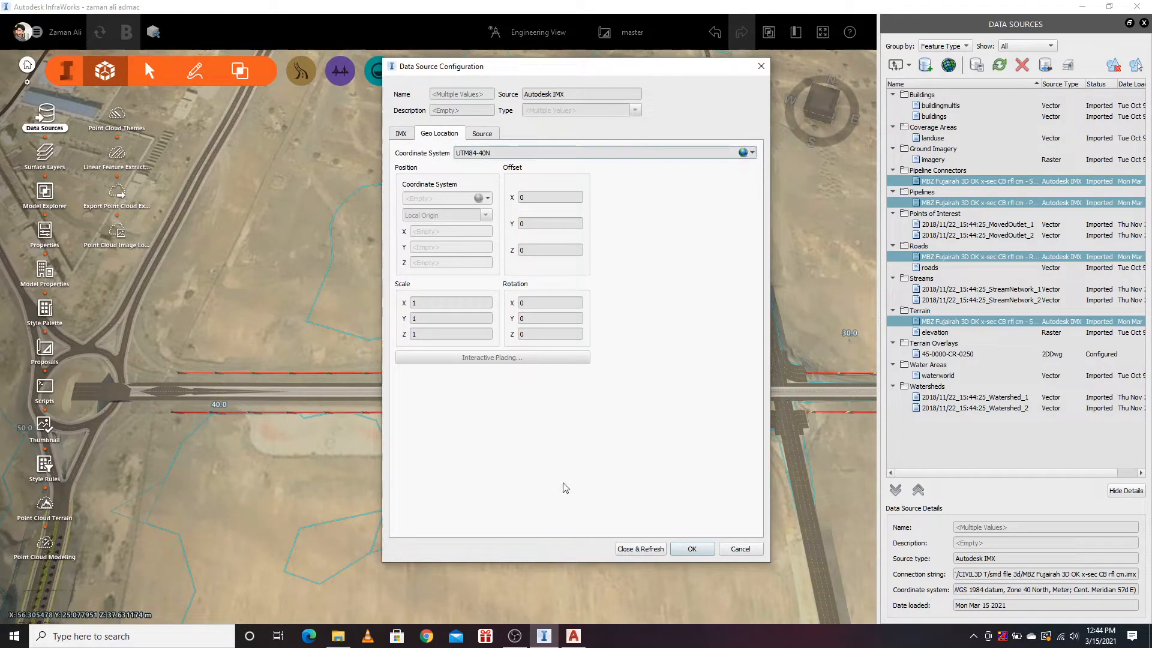
pyautogui.click(640, 549)
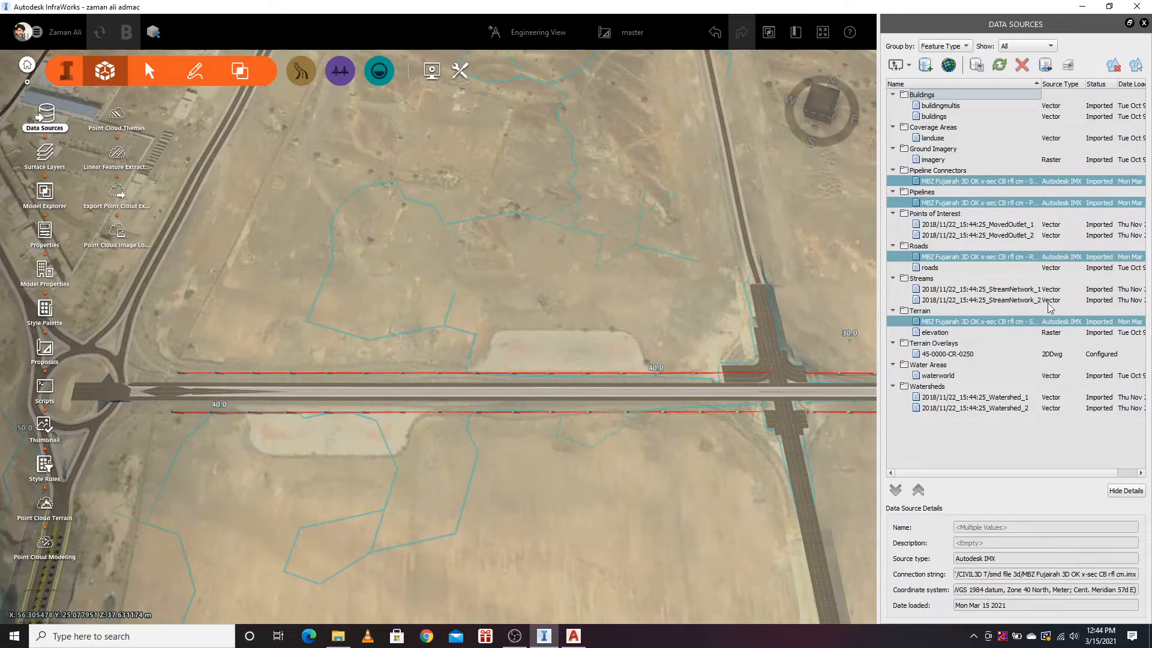
# Step: Check the geo location settings of the IMX data sources once more and refresh them again
pyautogui.rightClick(972, 322)
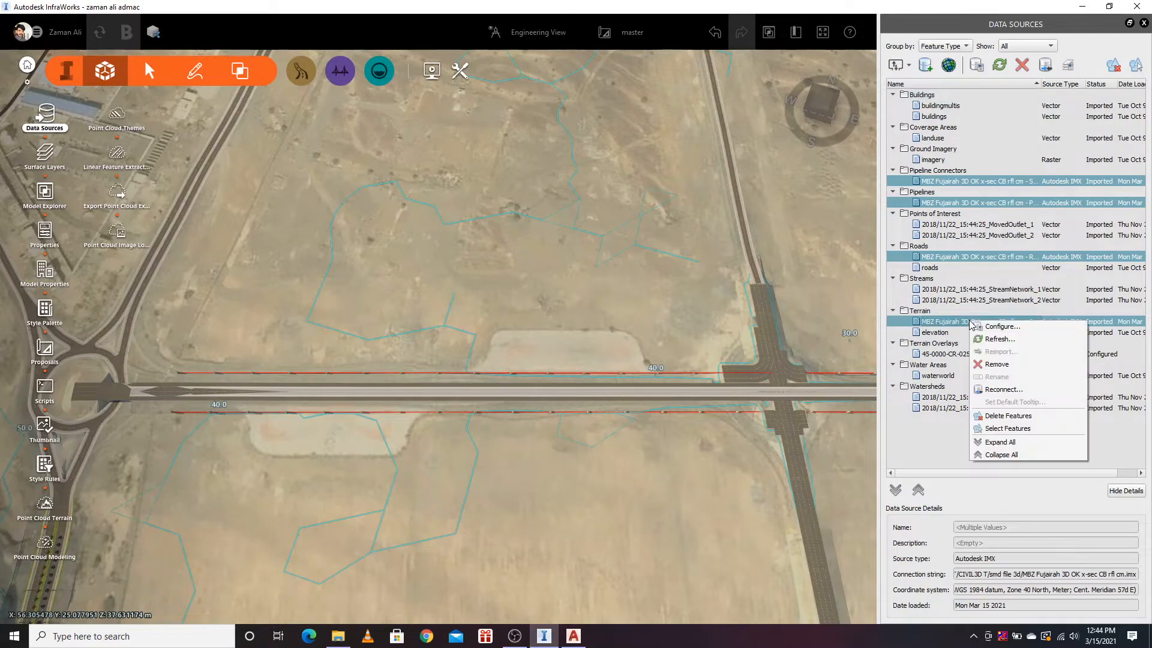
pyautogui.click(994, 329)
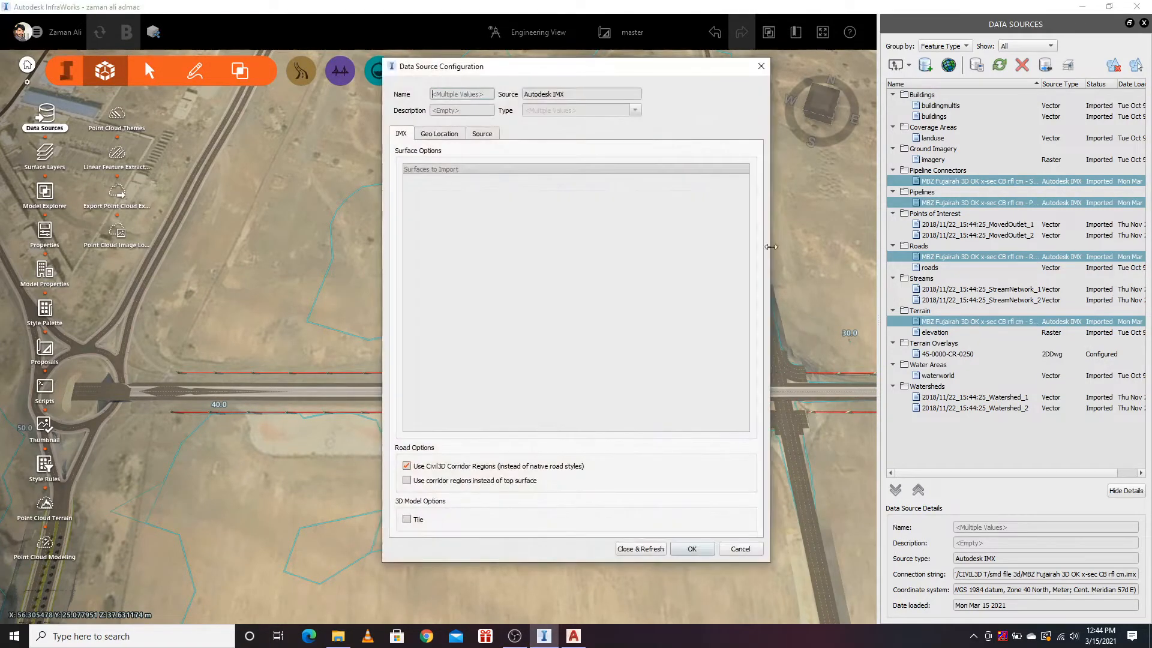
pyautogui.click(447, 134)
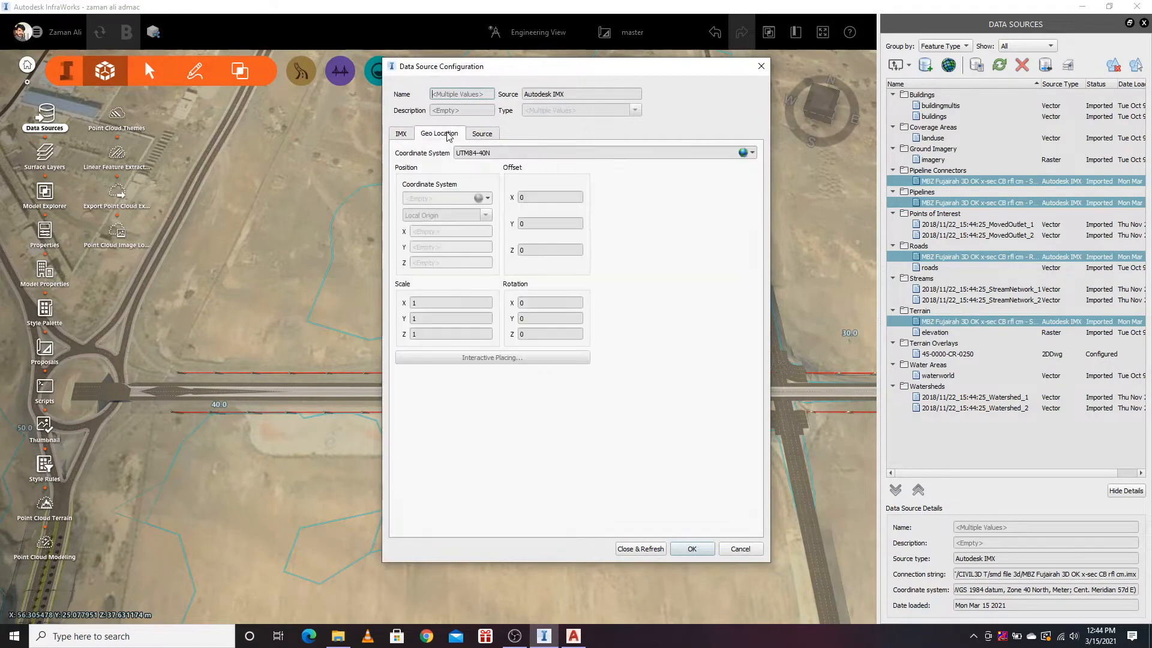
pyautogui.click(640, 549)
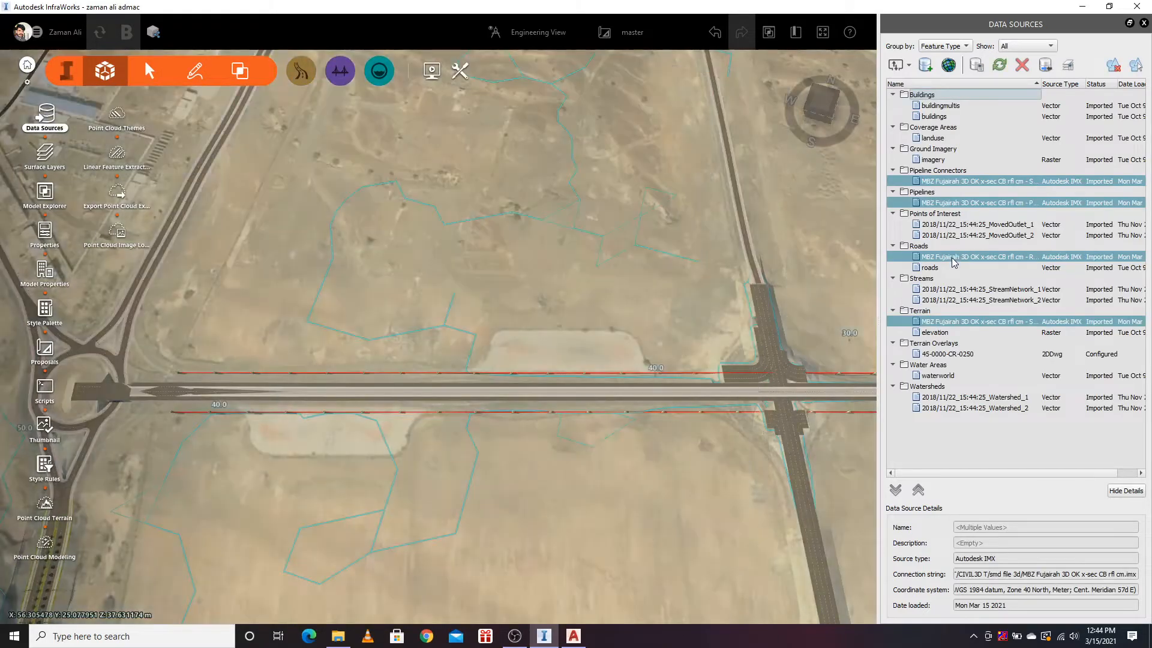
# Step: Reopen the geo location configuration of the four IMX data sources, refresh them into the model and close the data sources list
pyautogui.rightClick(951, 257)
pyautogui.click(975, 269)
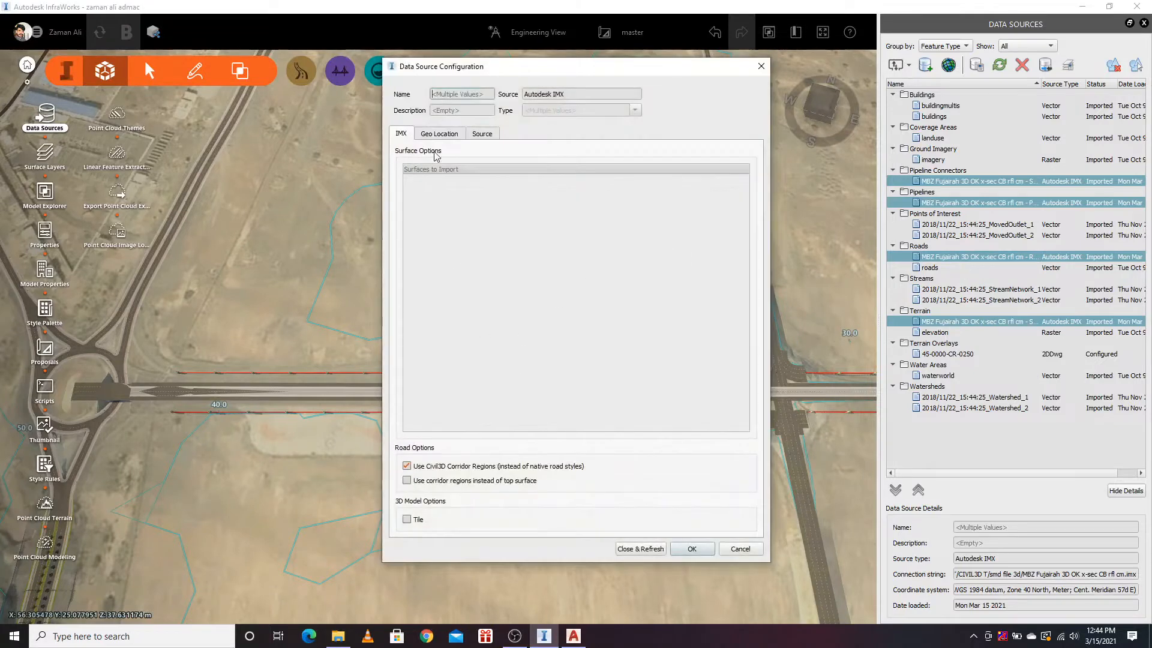
pyautogui.click(439, 134)
pyautogui.click(649, 549)
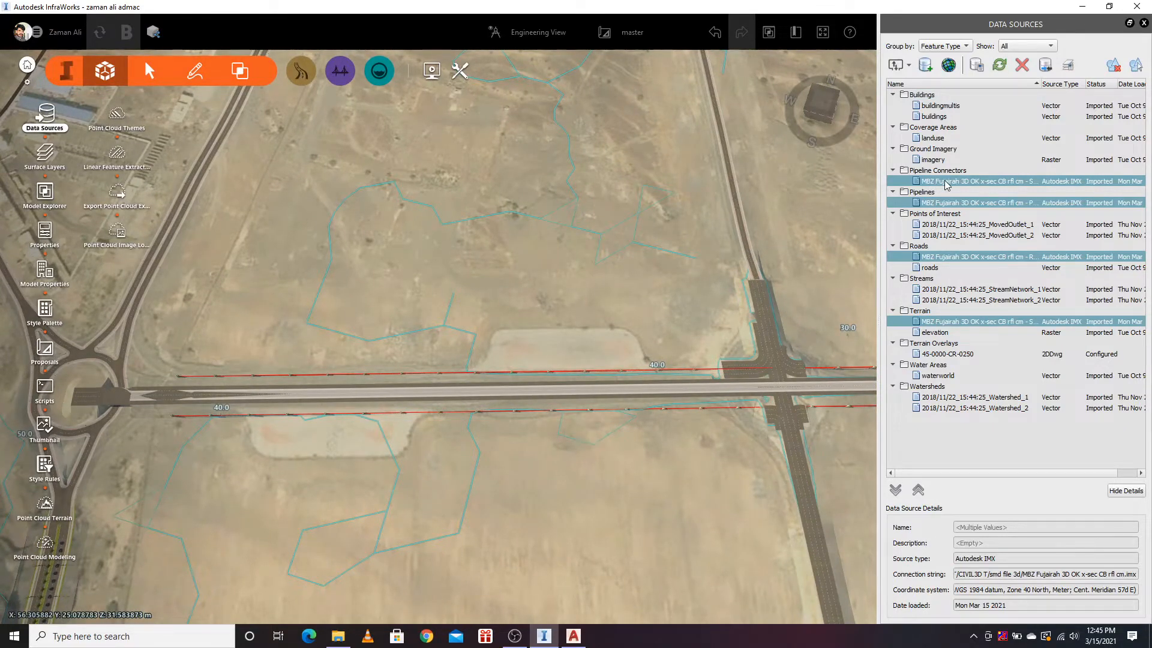
pyautogui.click(1144, 24)
# Step: Examine the imported main road, the pipelines running alongside it and its Corridor -MBZ surface from several angles
pyautogui.scroll(2, 317, 480)
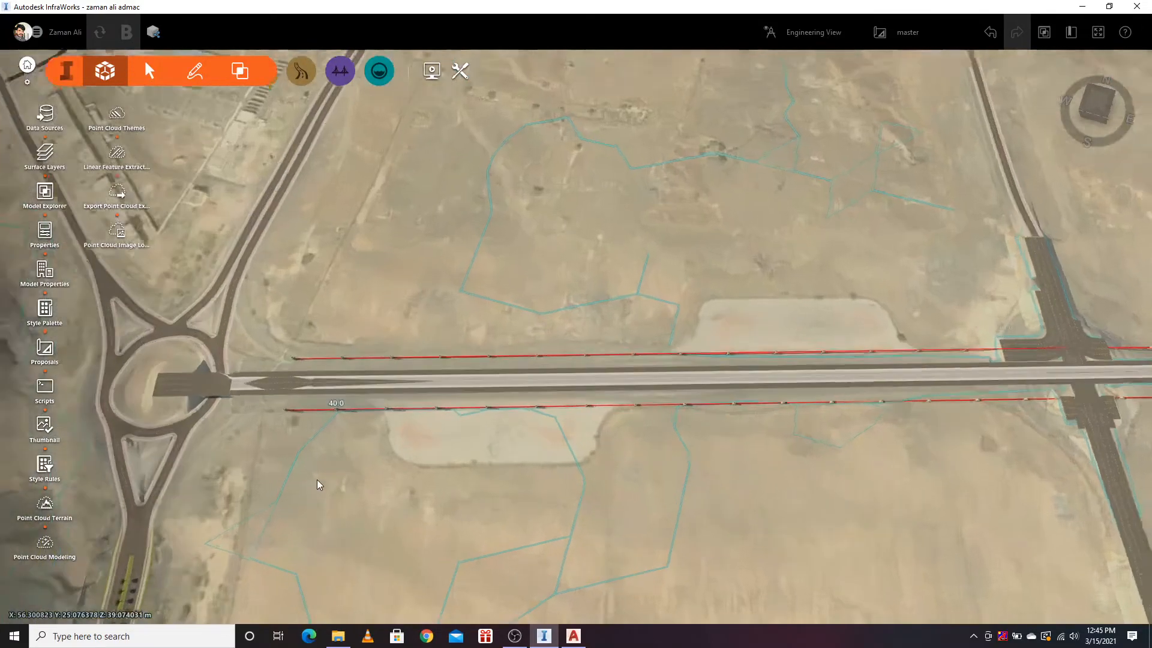
pyautogui.scroll(4, 302, 478)
pyautogui.moveTo(471, 524); pyautogui.dragTo(468, 362)
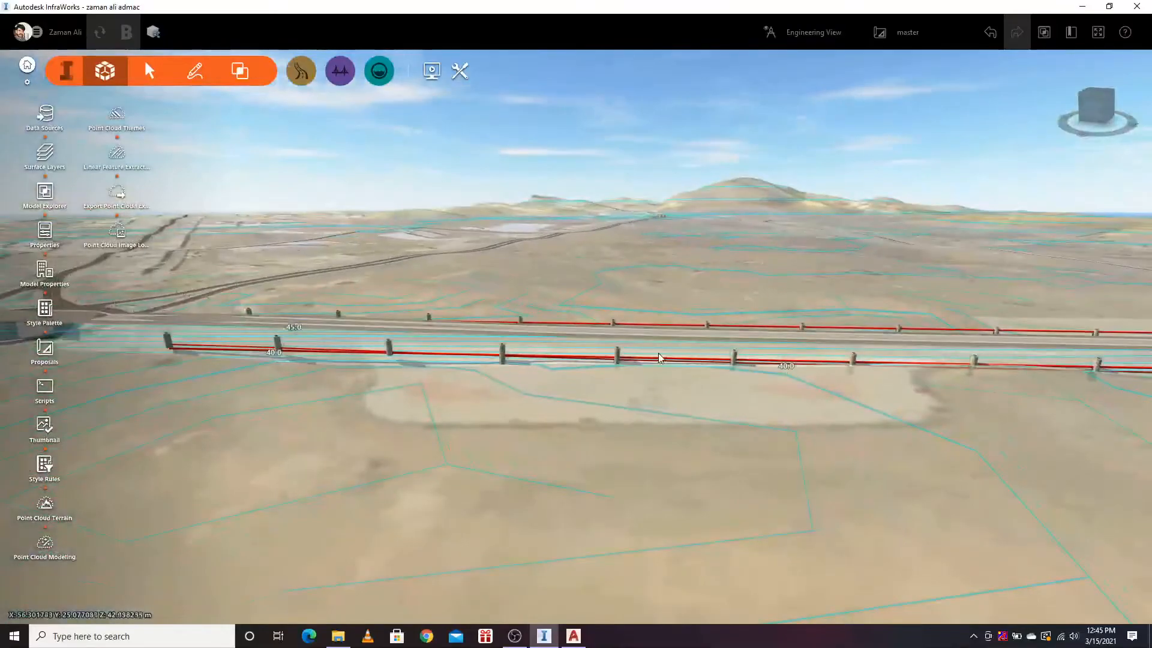
pyautogui.scroll(5, 734, 418)
pyautogui.moveTo(755, 450); pyautogui.dragTo(917, 495)
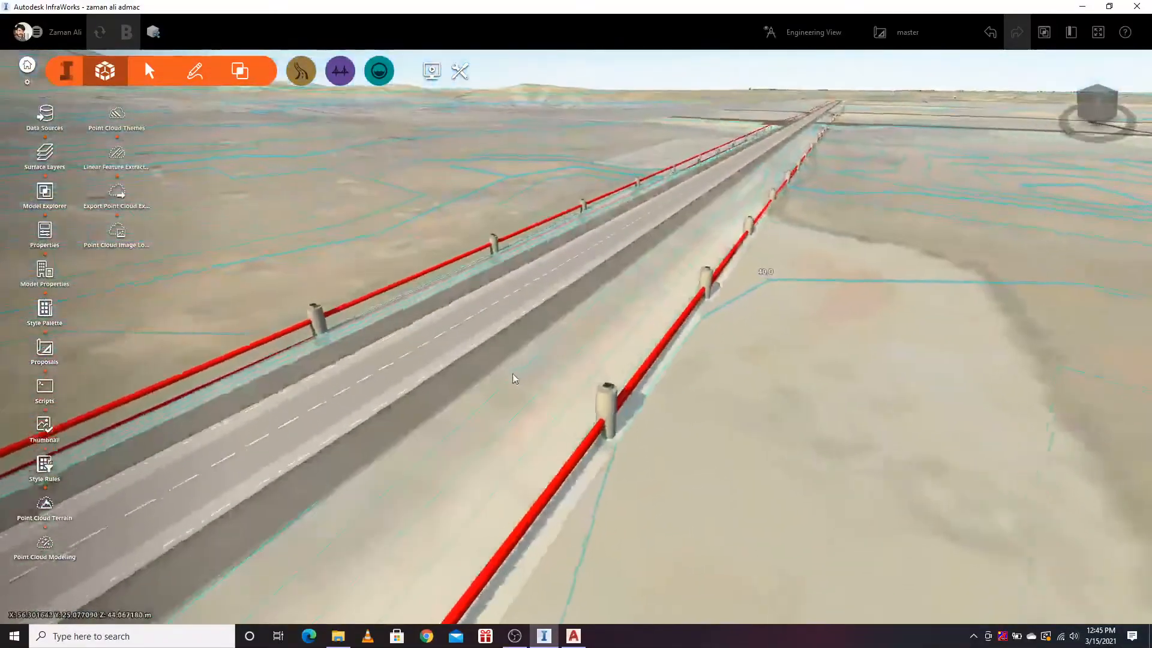
pyautogui.scroll(2, 513, 379)
pyautogui.scroll(-5, 913, 401)
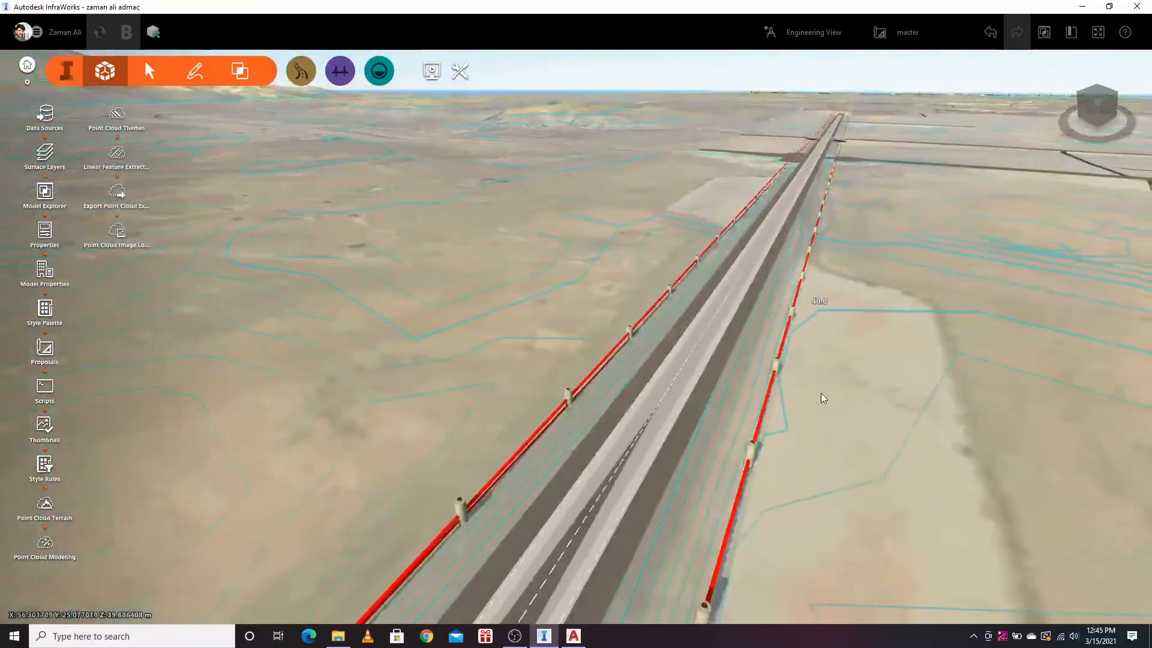
pyautogui.moveTo(821, 398); pyautogui.dragTo(663, 418)
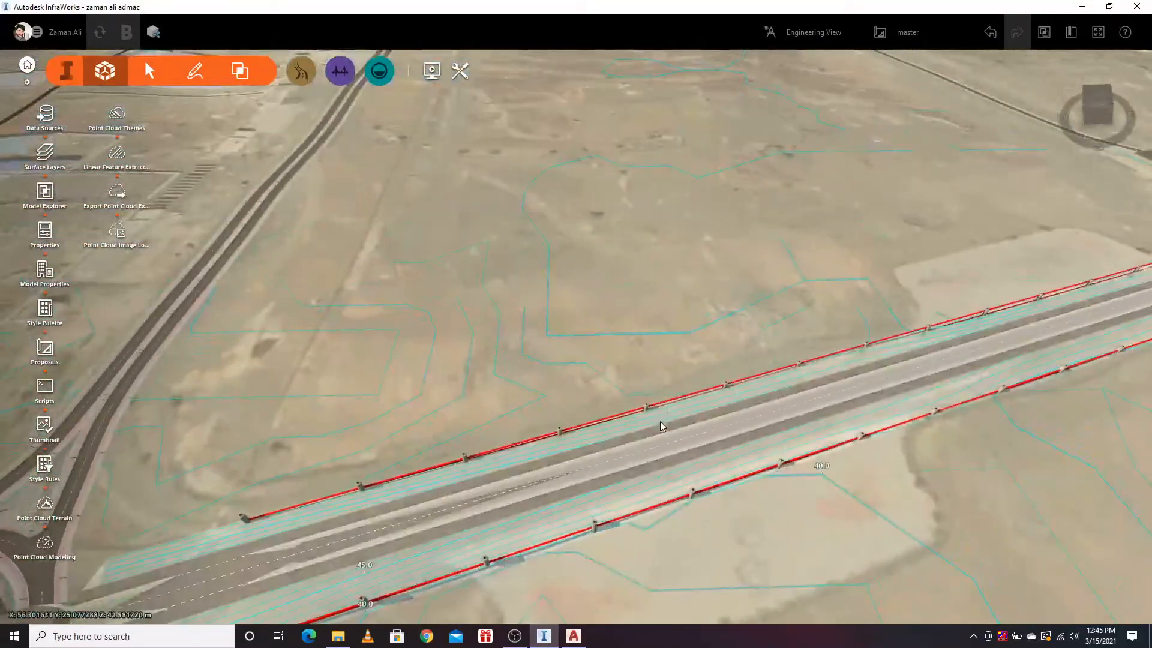
pyautogui.click(651, 452)
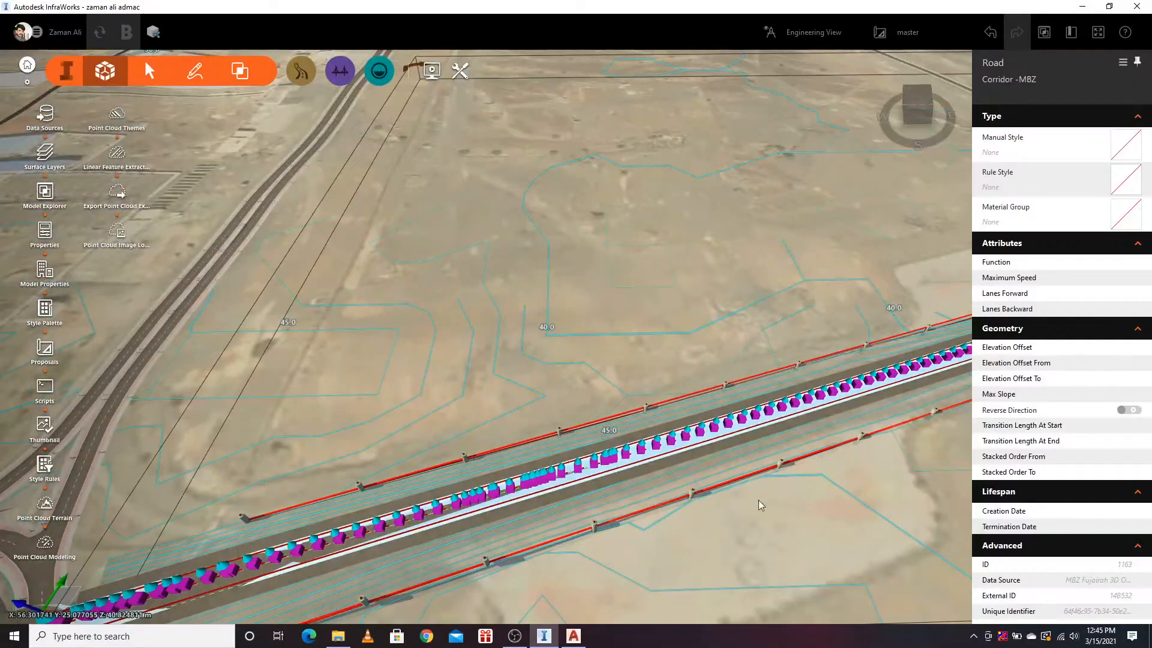
pyautogui.moveTo(865, 524); pyautogui.dragTo(805, 553)
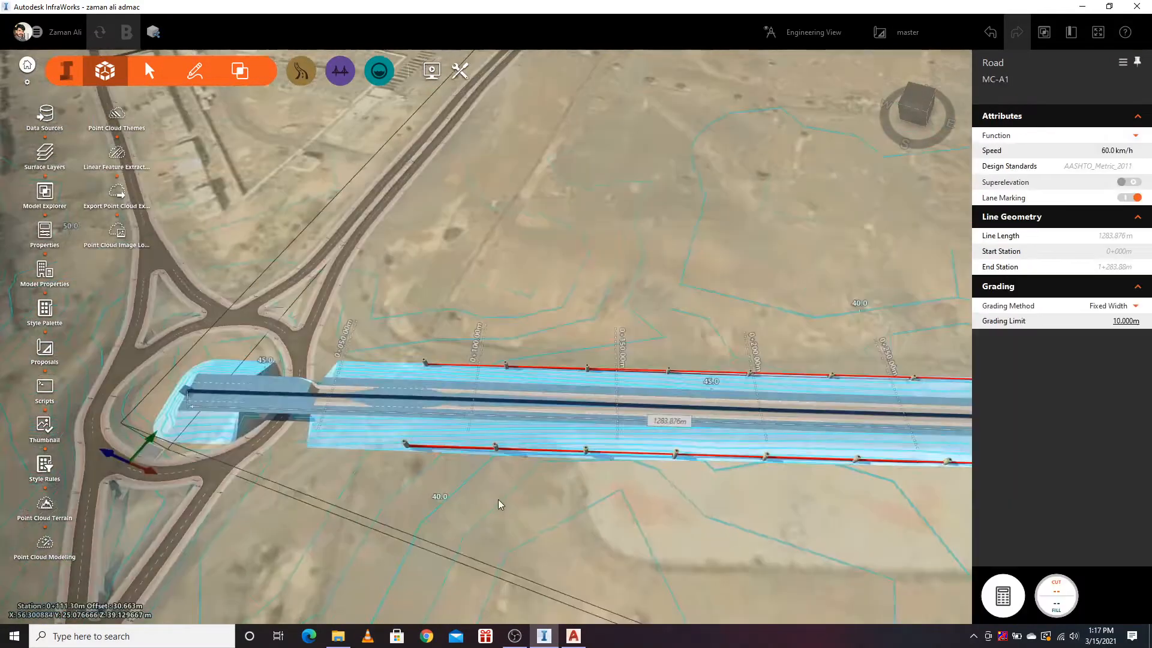
# Step: Start replacing road MC-A1's assembly with Four Lane Divided with Sloped Grass Median from station 0+043.43, just past the roundabout
pyautogui.moveTo(498, 499); pyautogui.dragTo(559, 528)
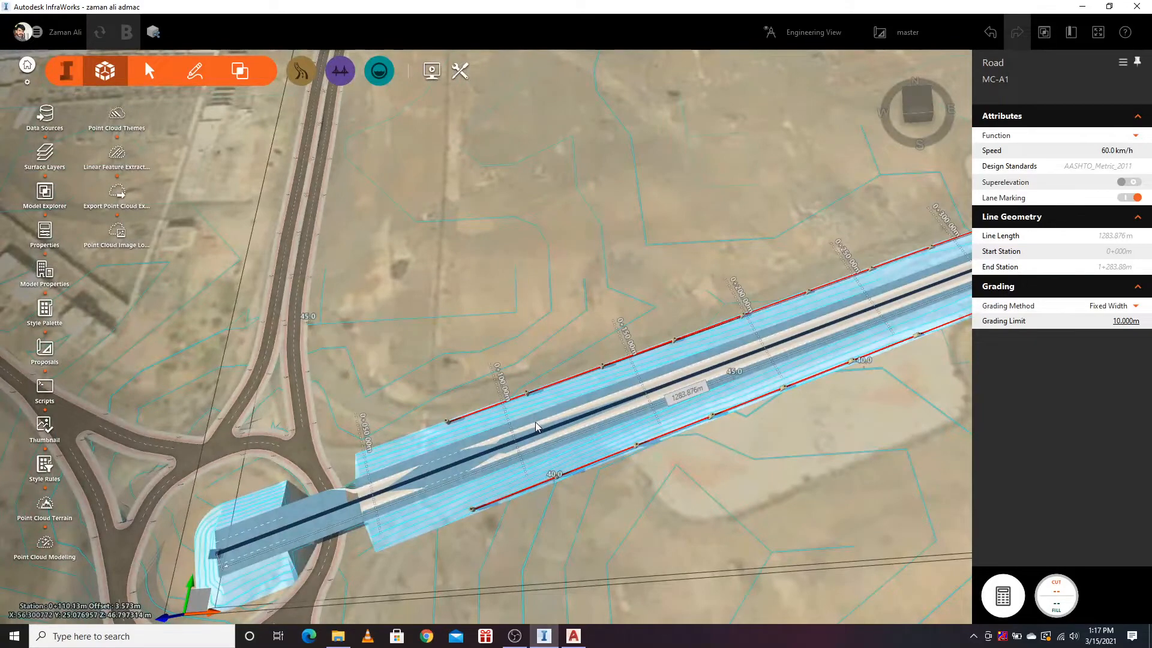
pyautogui.moveTo(664, 510); pyautogui.dragTo(607, 485)
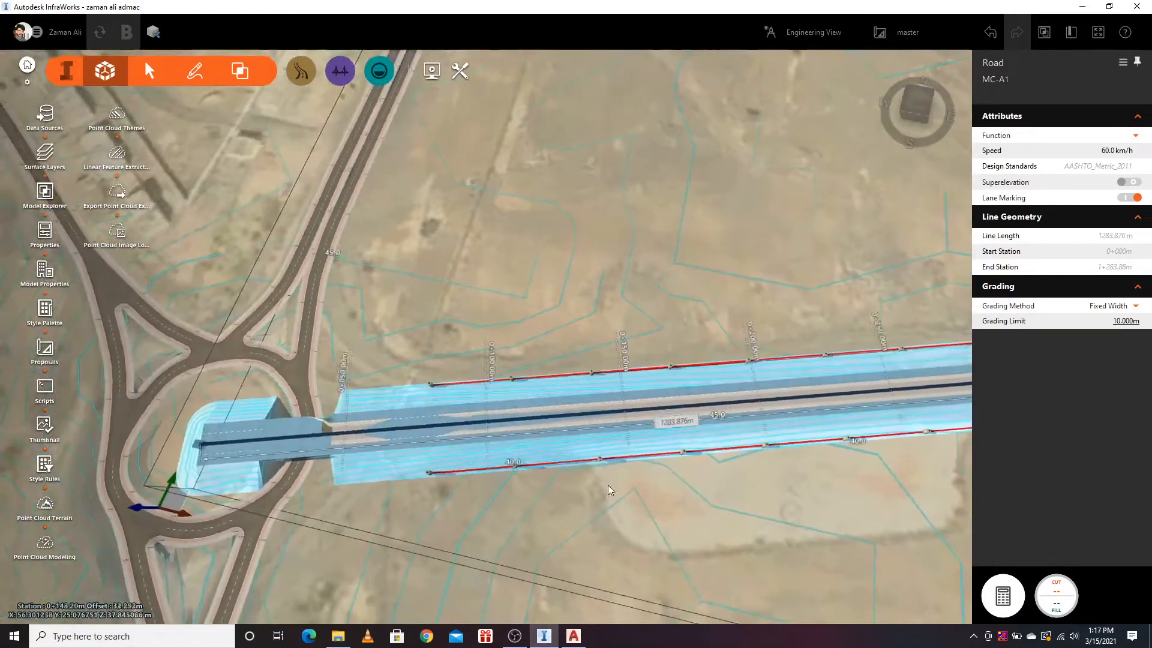
pyautogui.rightClick(555, 416)
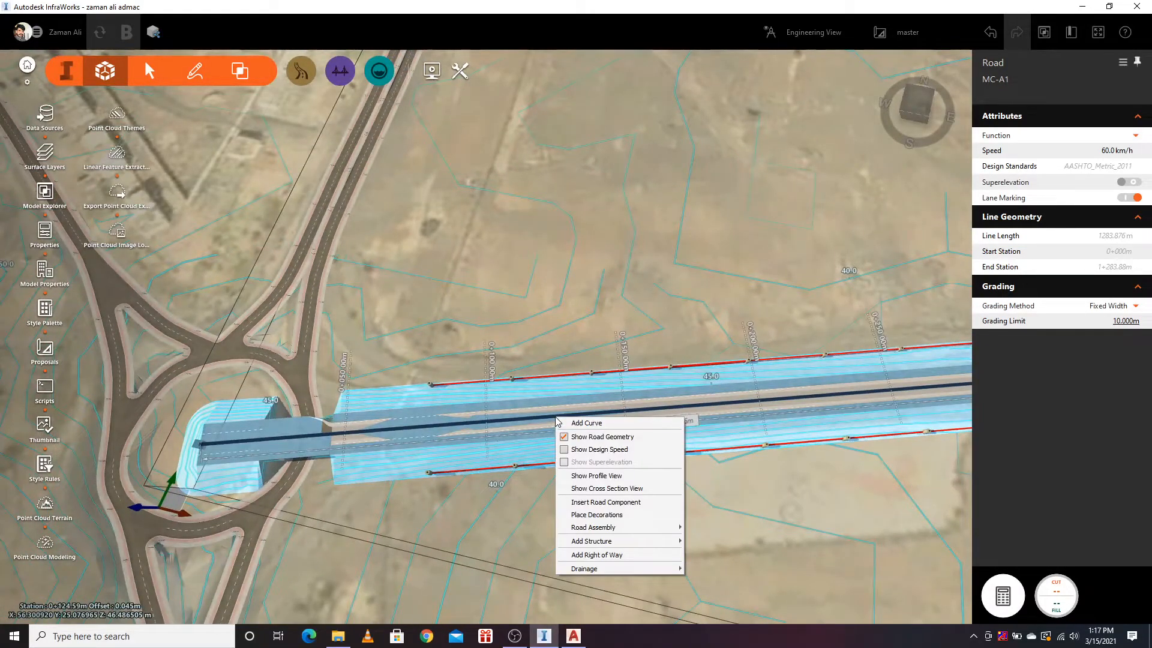
pyautogui.moveTo(604, 531)
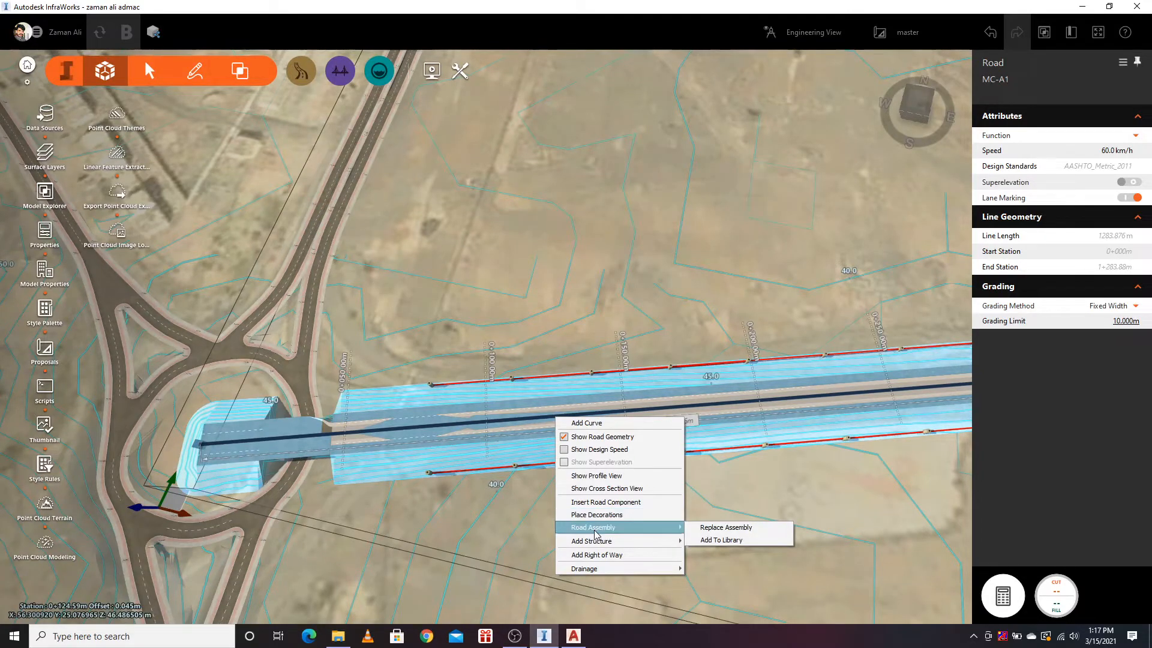
pyautogui.click(733, 532)
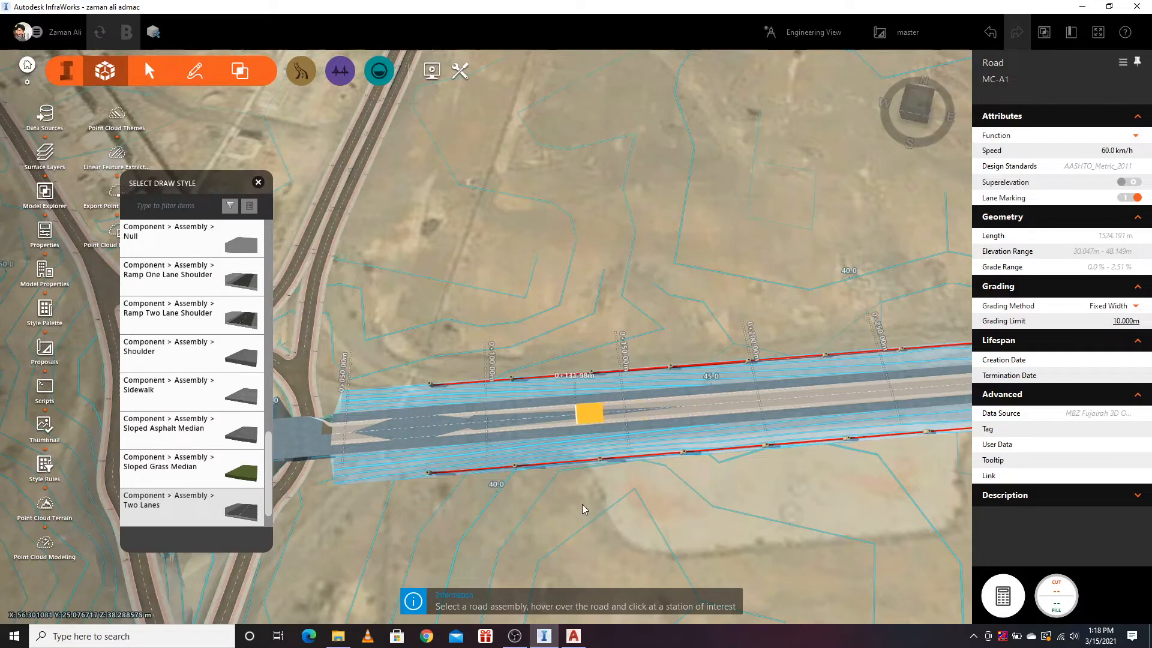
pyautogui.scroll(-1, 224, 330)
pyautogui.scroll(3, 226, 435)
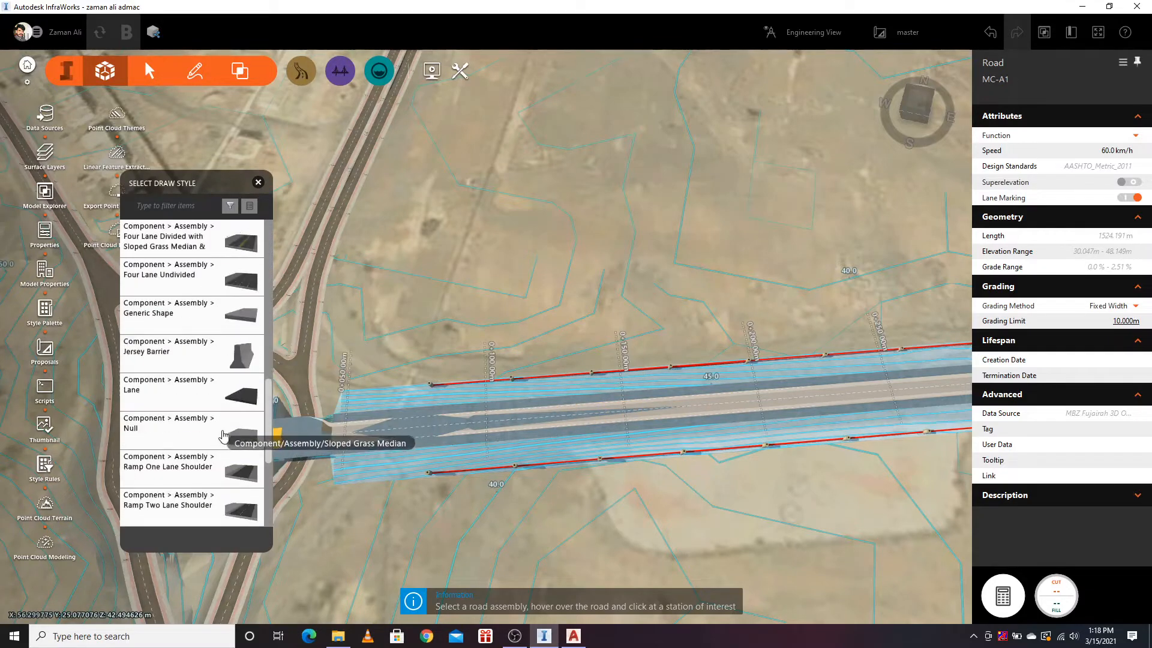
pyautogui.scroll(1, 228, 435)
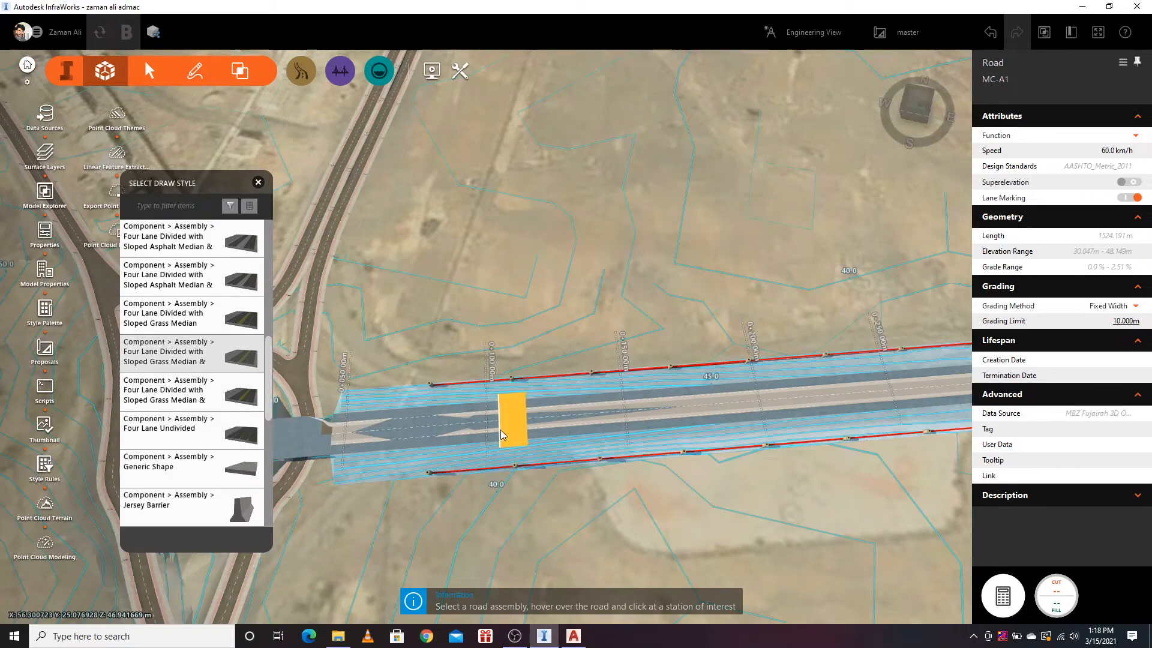
pyautogui.scroll(-1, 624, 442)
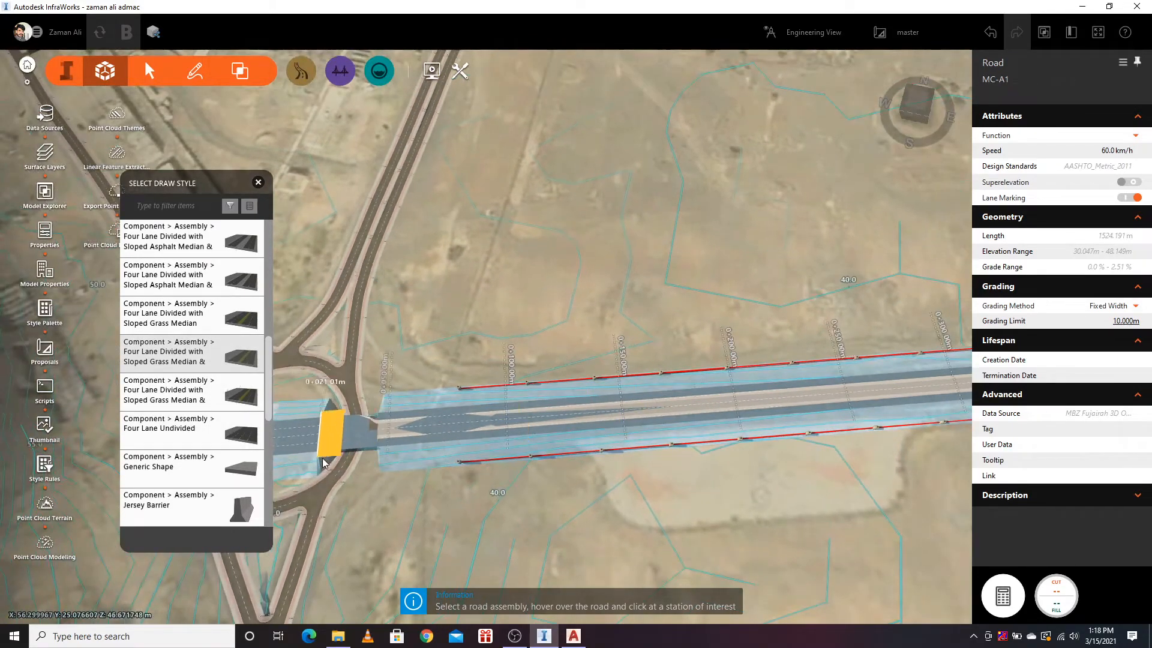
pyautogui.click(376, 457)
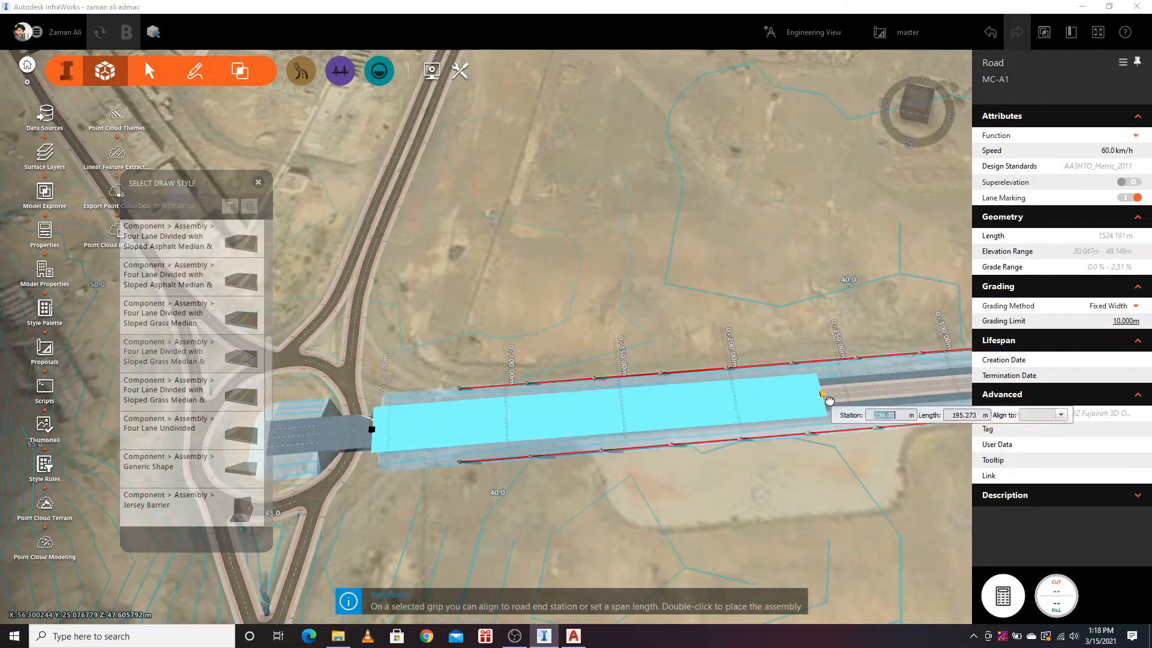
# Step: Extend the replacement assembly to the end of road MC-A1 at station 1+524.19, place it and deselect the road
pyautogui.scroll(-3, 240, 464)
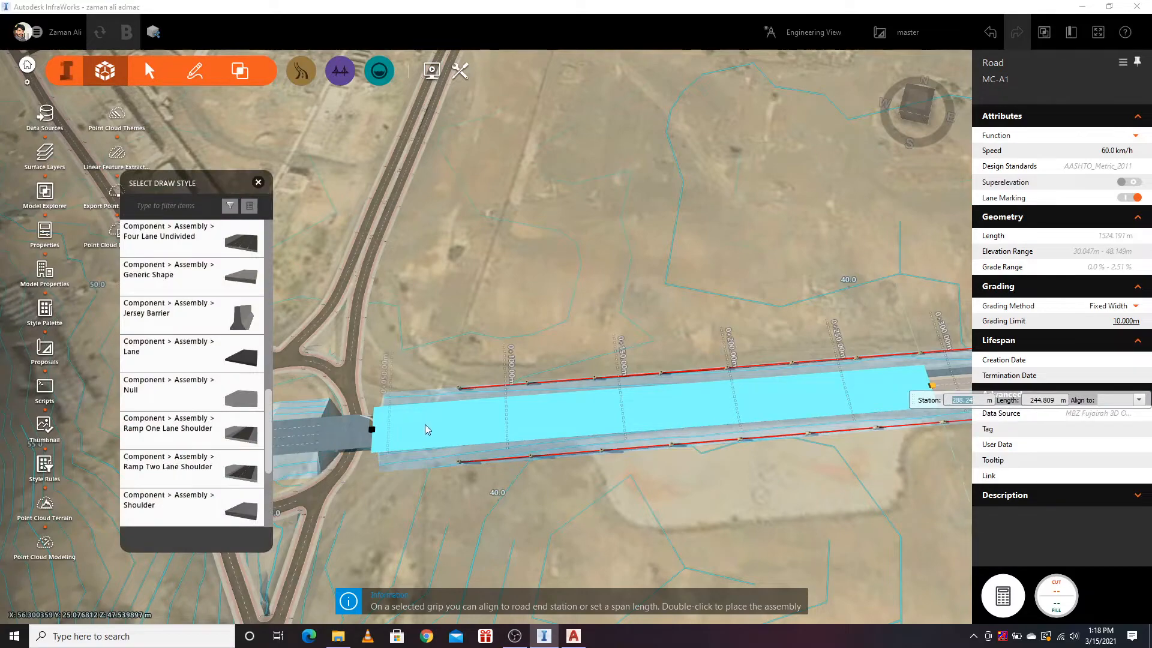
pyautogui.scroll(-6, 422, 427)
pyautogui.scroll(-5, 419, 461)
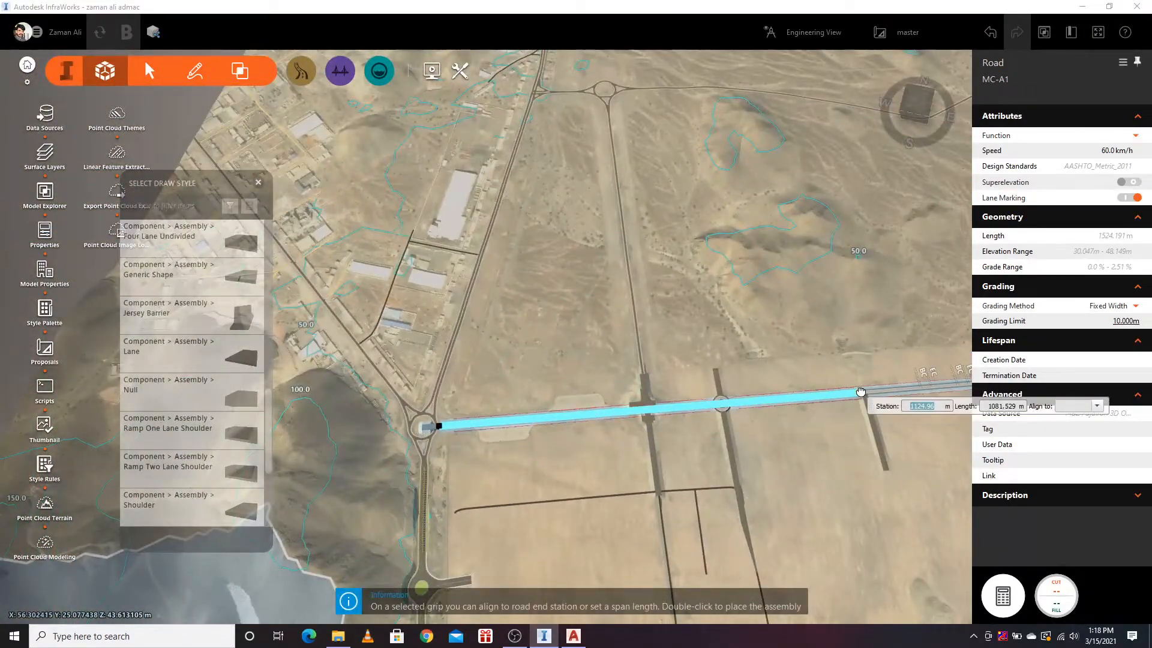
pyautogui.scroll(-5, 851, 403)
pyautogui.scroll(4, 780, 428)
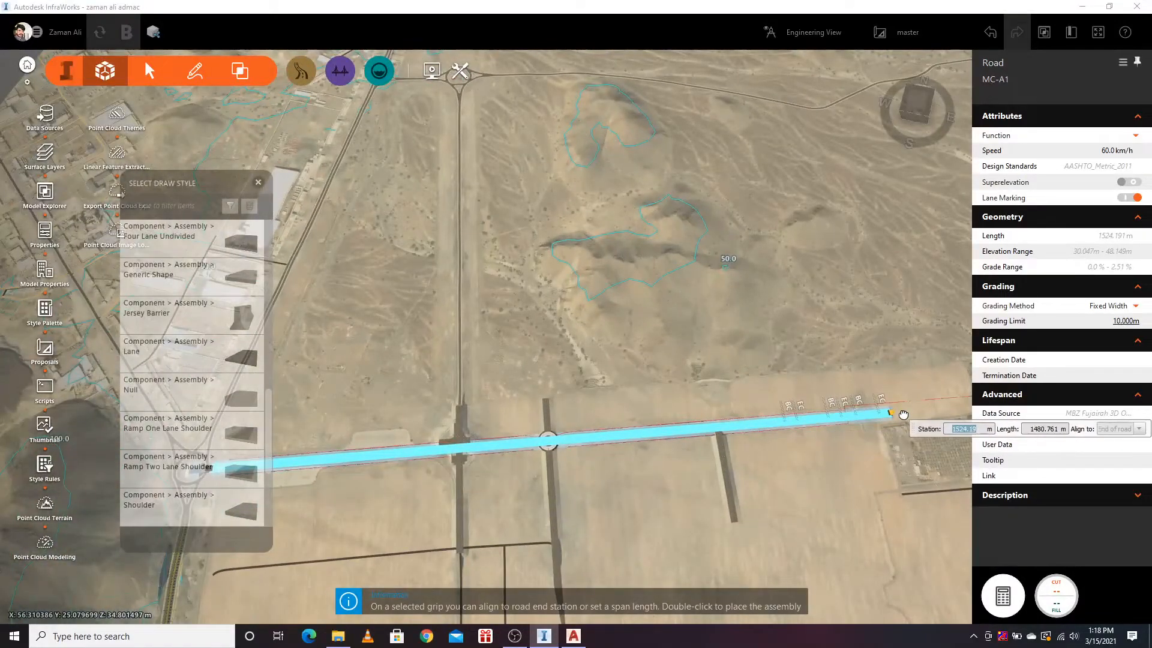
pyautogui.doubleClick(879, 438)
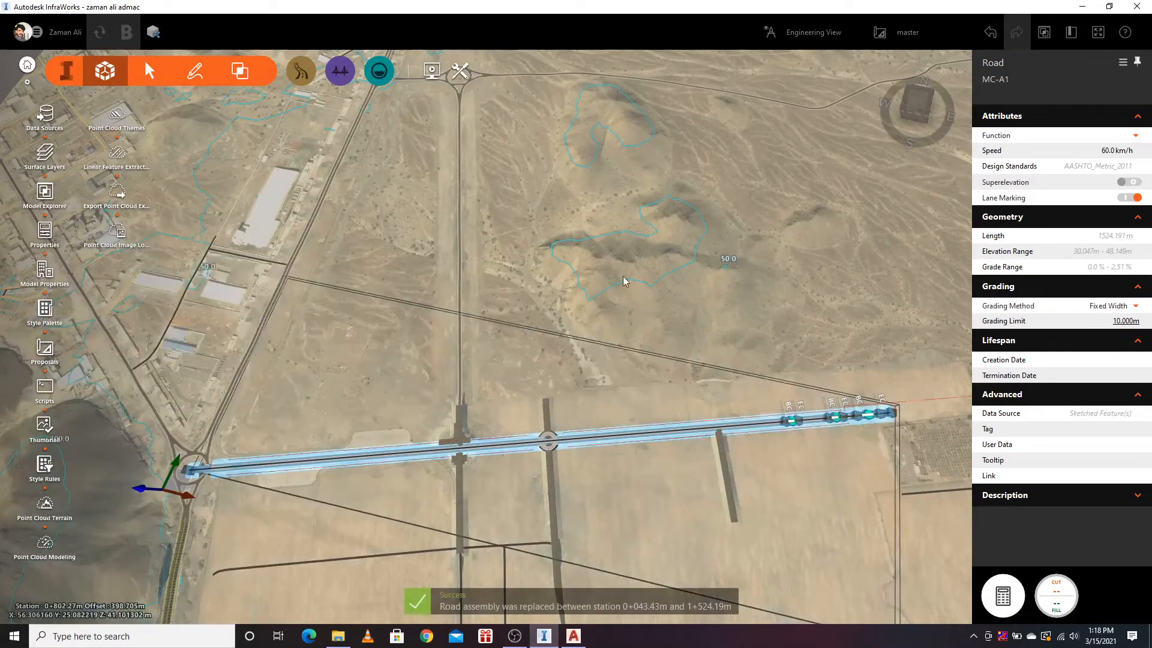
pyautogui.doubleClick(623, 276)
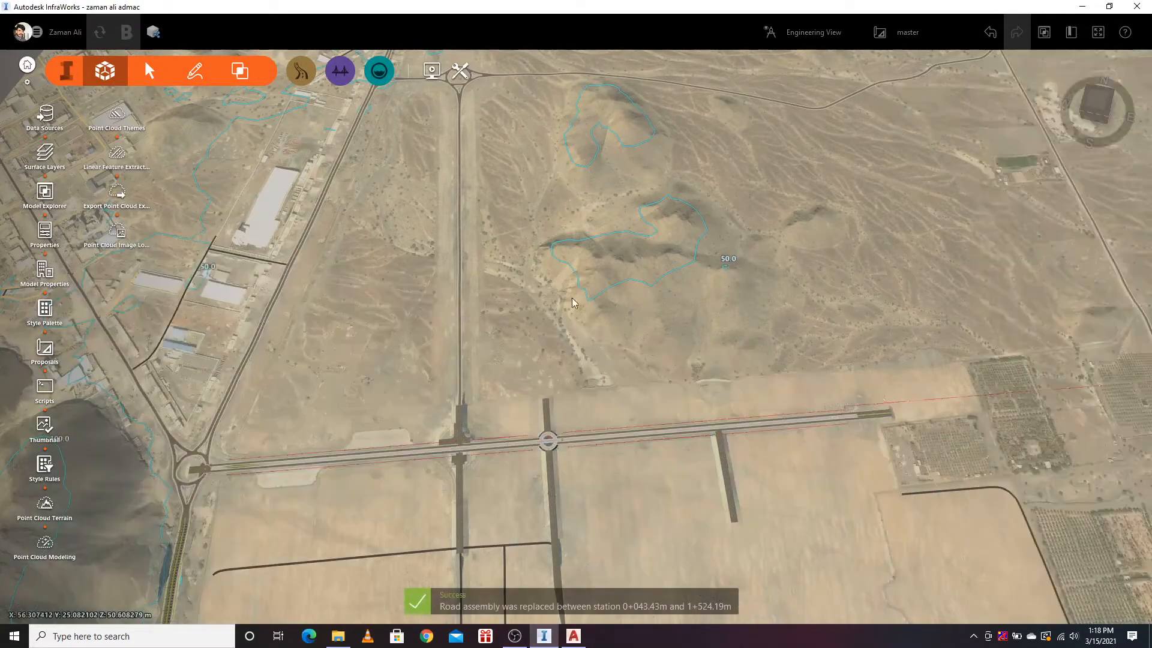
# Step: Remove the Corridor -MBZ surface that covers the main road and its crossroads
pyautogui.scroll(6, 299, 508)
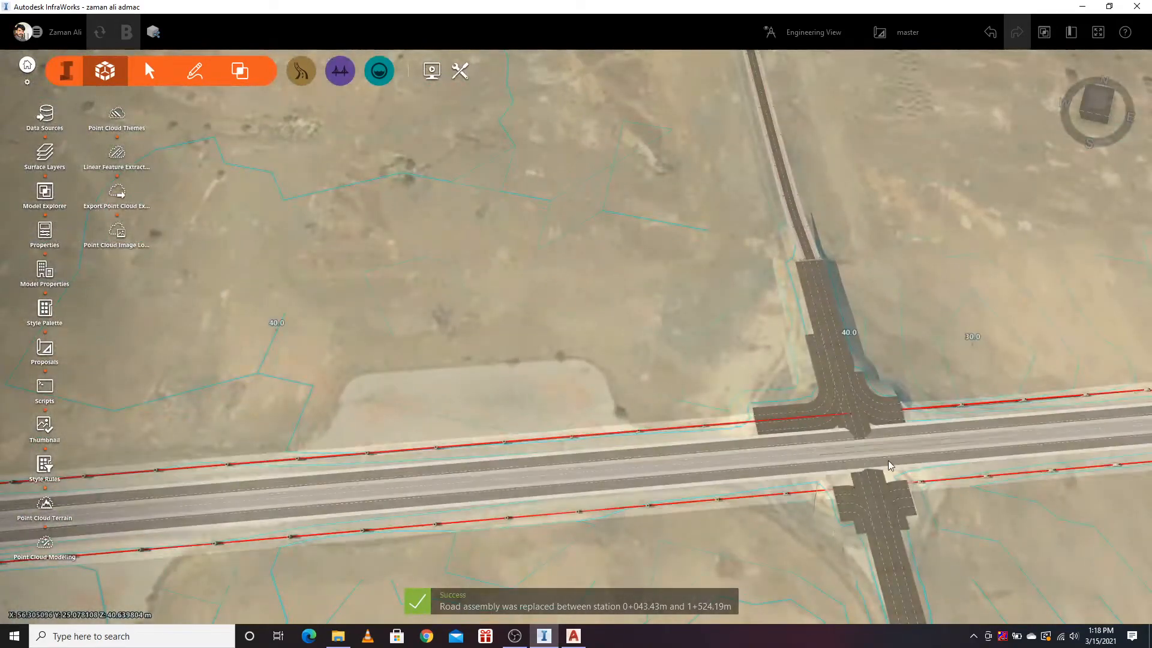
pyautogui.scroll(2, 896, 461)
pyautogui.scroll(1, 896, 461)
pyautogui.moveTo(945, 522); pyautogui.dragTo(864, 483)
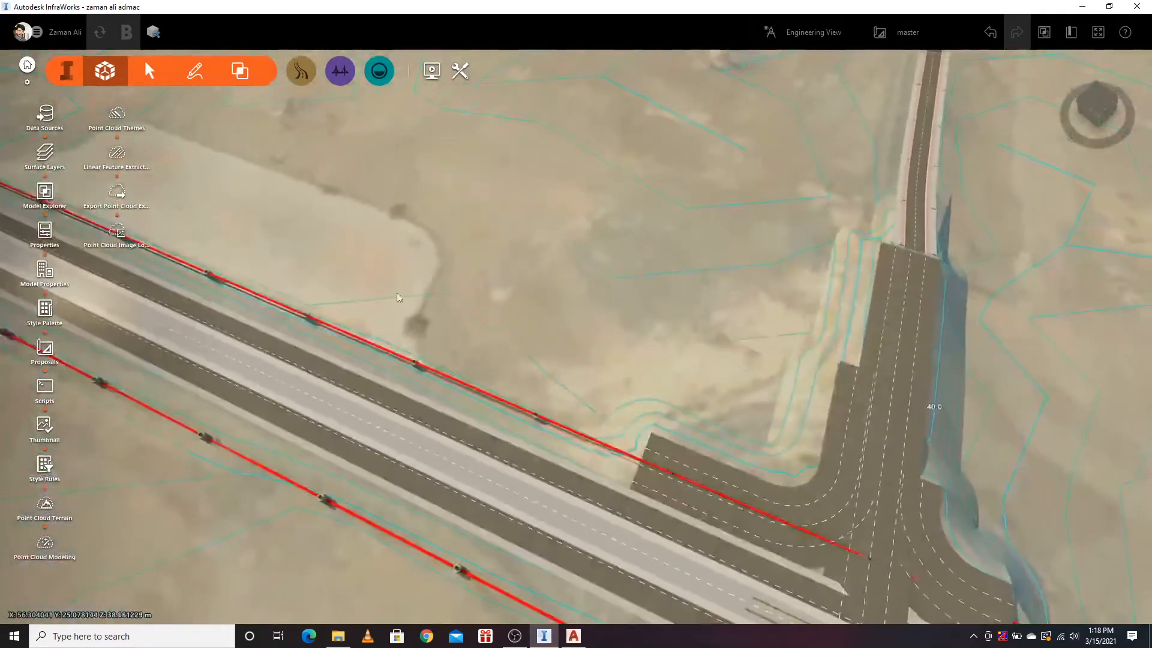
pyautogui.scroll(-4, 453, 235)
pyautogui.scroll(5, 715, 502)
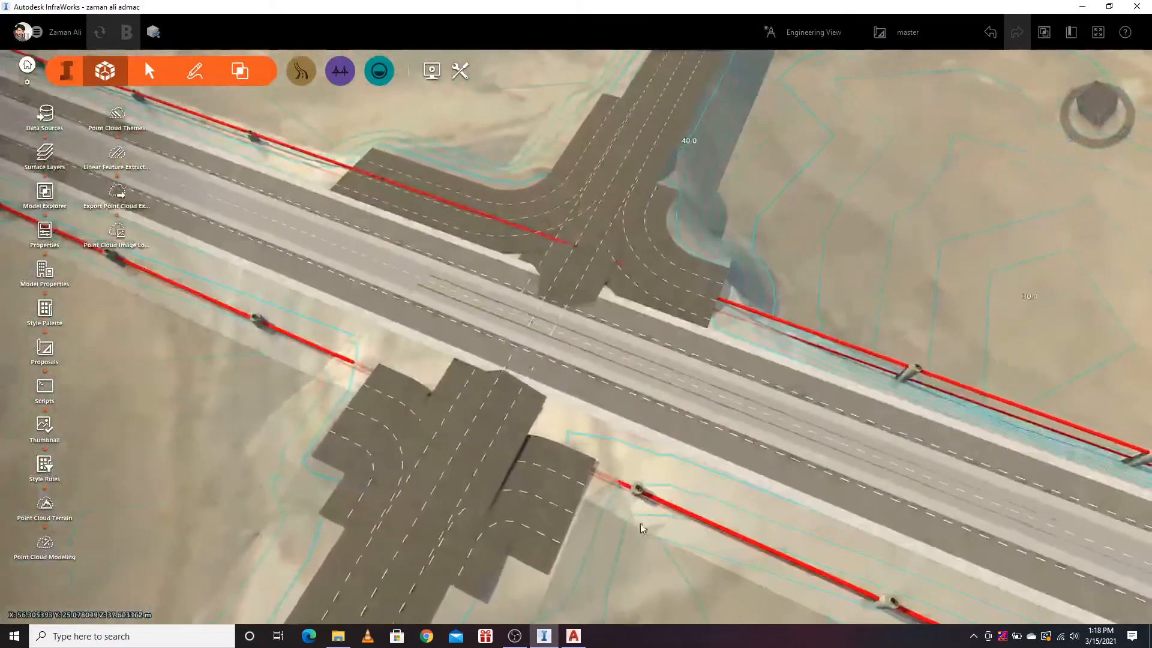
pyautogui.moveTo(640, 456); pyautogui.dragTo(760, 474)
pyautogui.scroll(2, 606, 350)
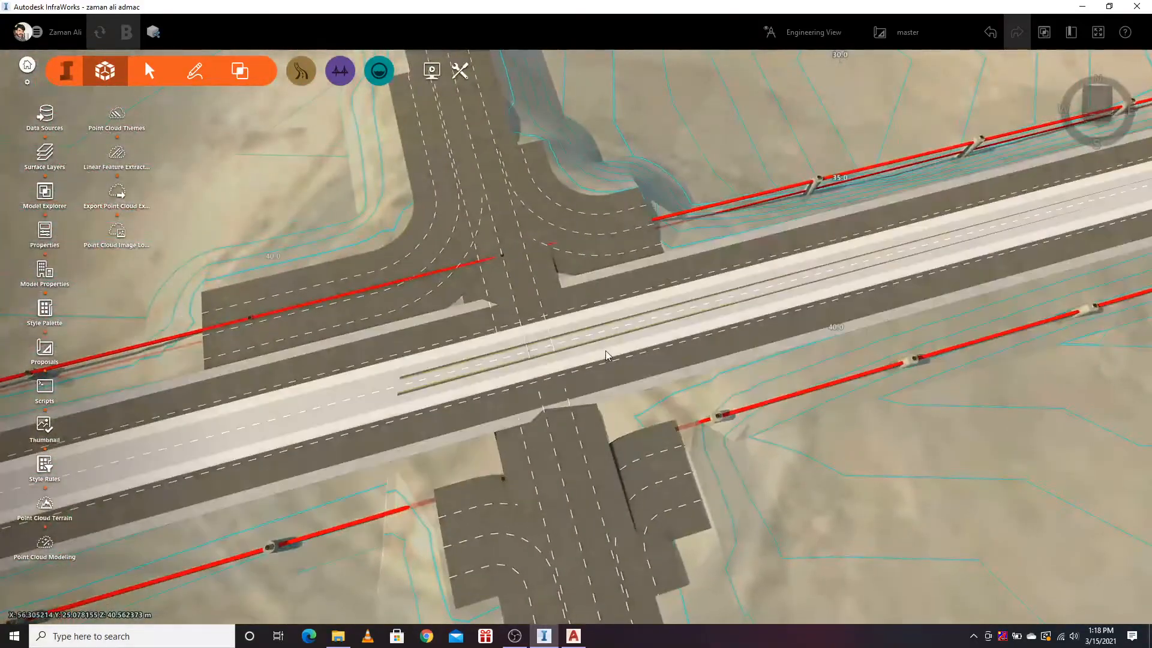
pyautogui.click(606, 355)
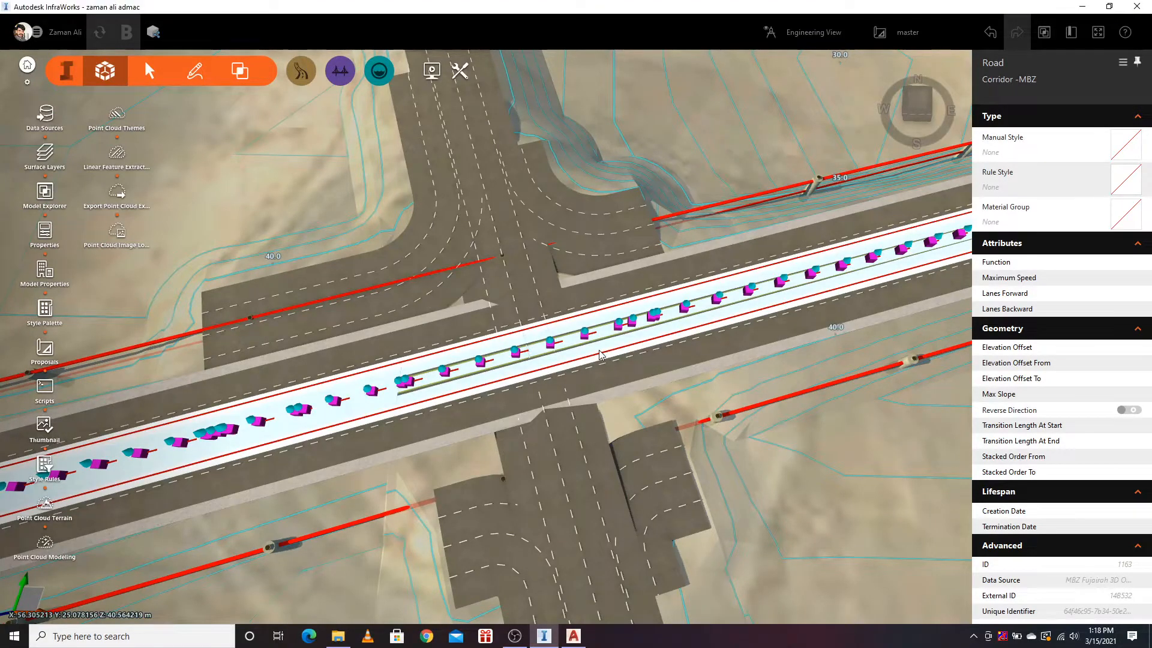
pyautogui.press('Escape')
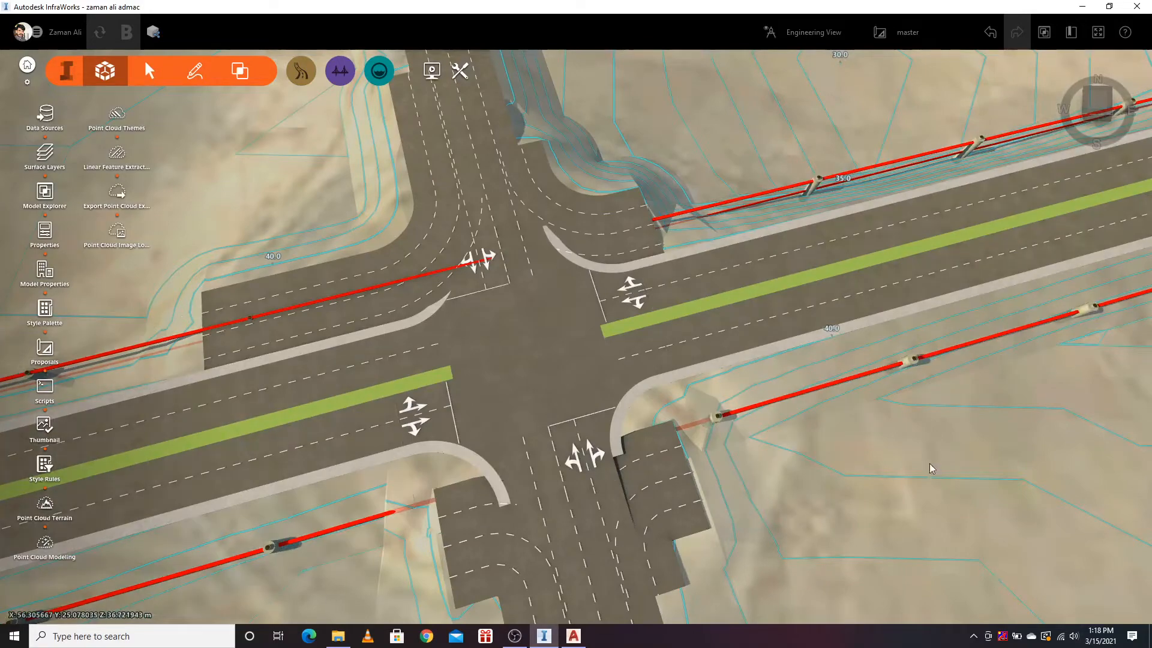
# Step: Delete the turning roads Connected Alignment - (90) and Connected Alignment - (89) at the corners of the crossroads
pyautogui.scroll(-5, 695, 152)
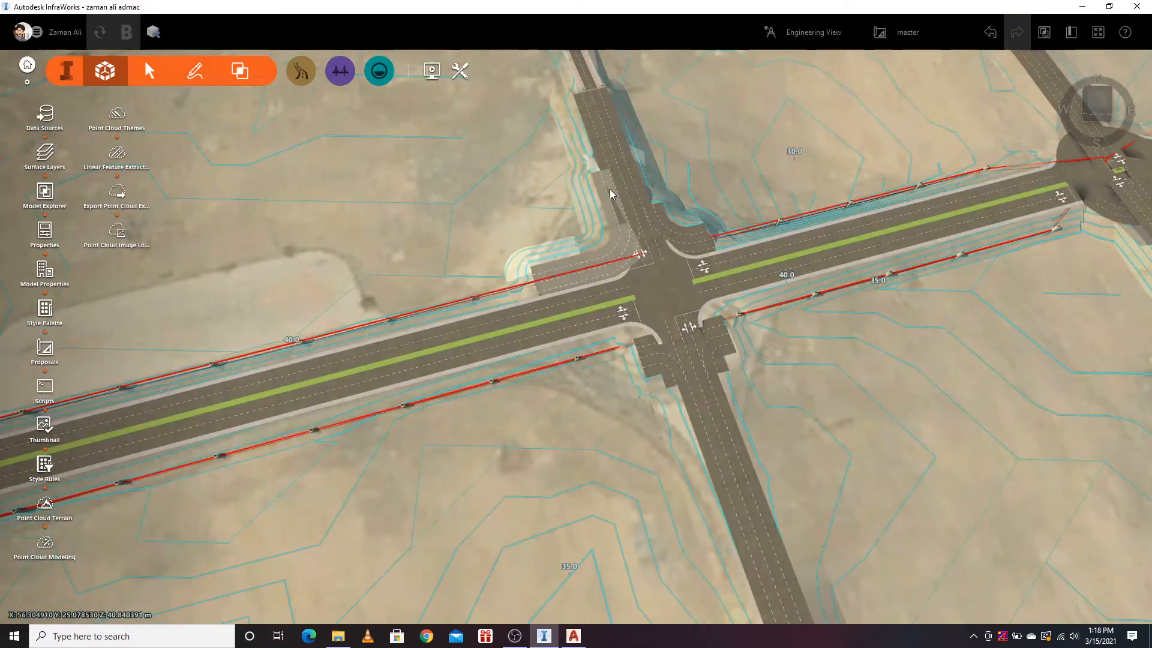
pyautogui.click(590, 83)
pyautogui.click(689, 79)
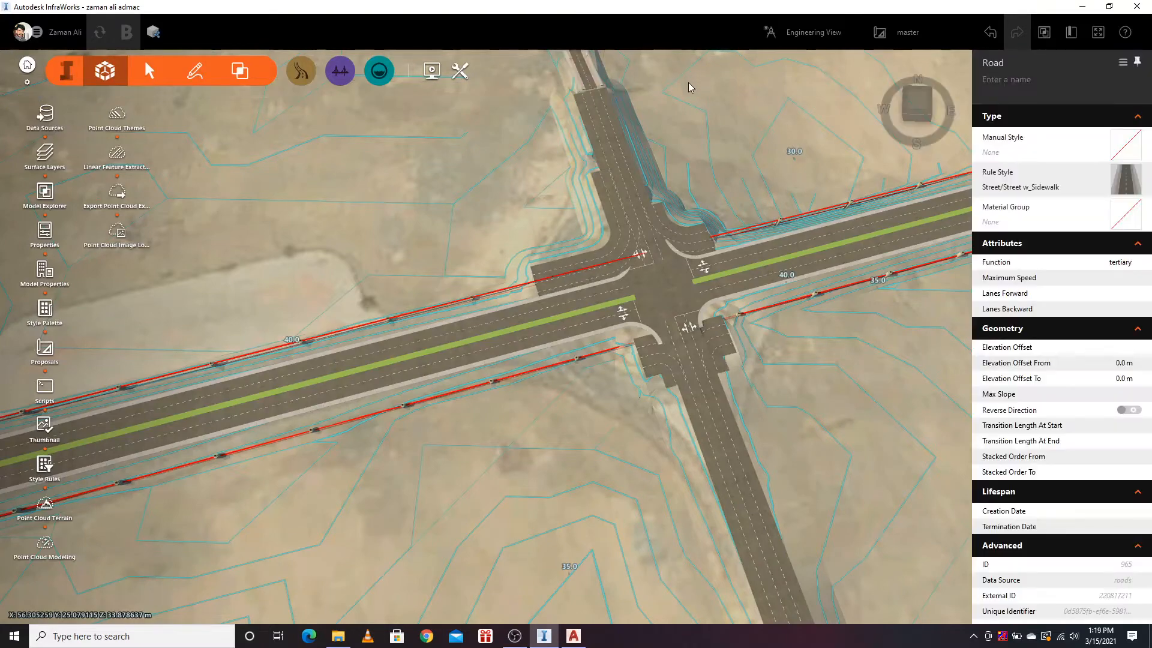
pyautogui.click(616, 240)
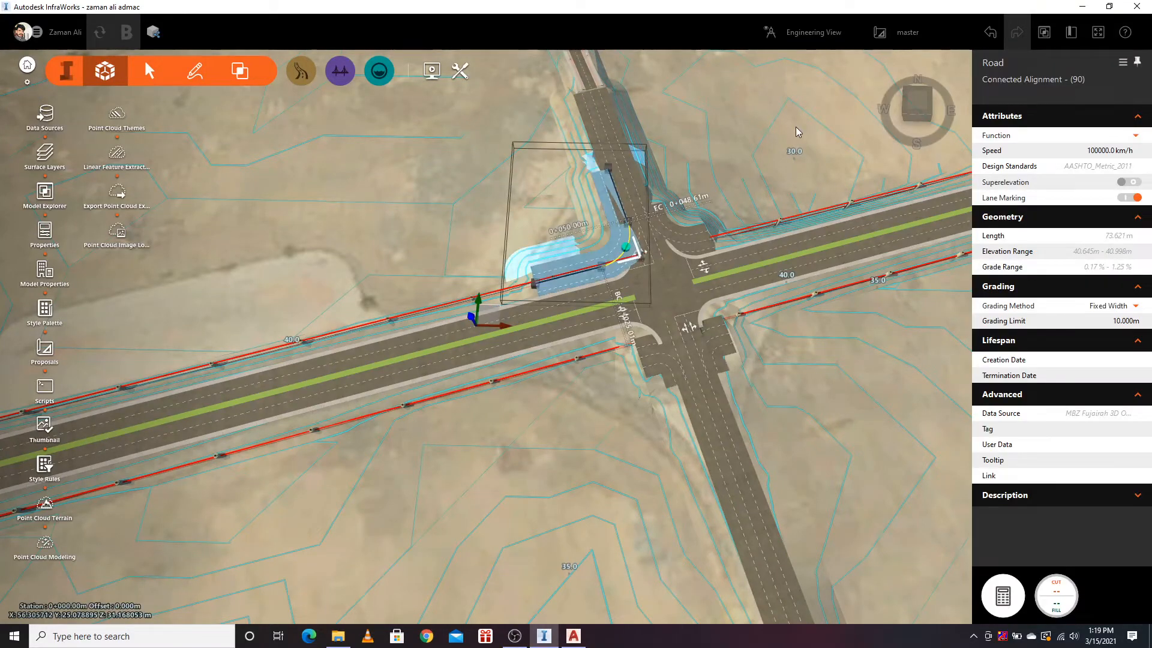
pyautogui.scroll(2, 576, 330)
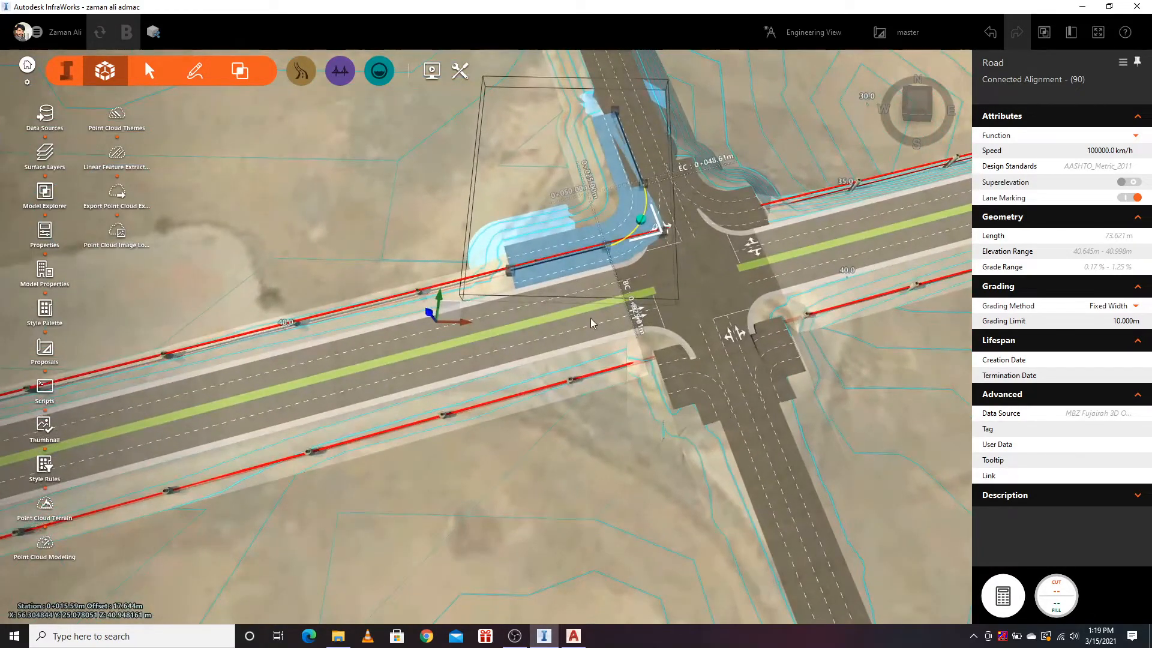
pyautogui.click(743, 167)
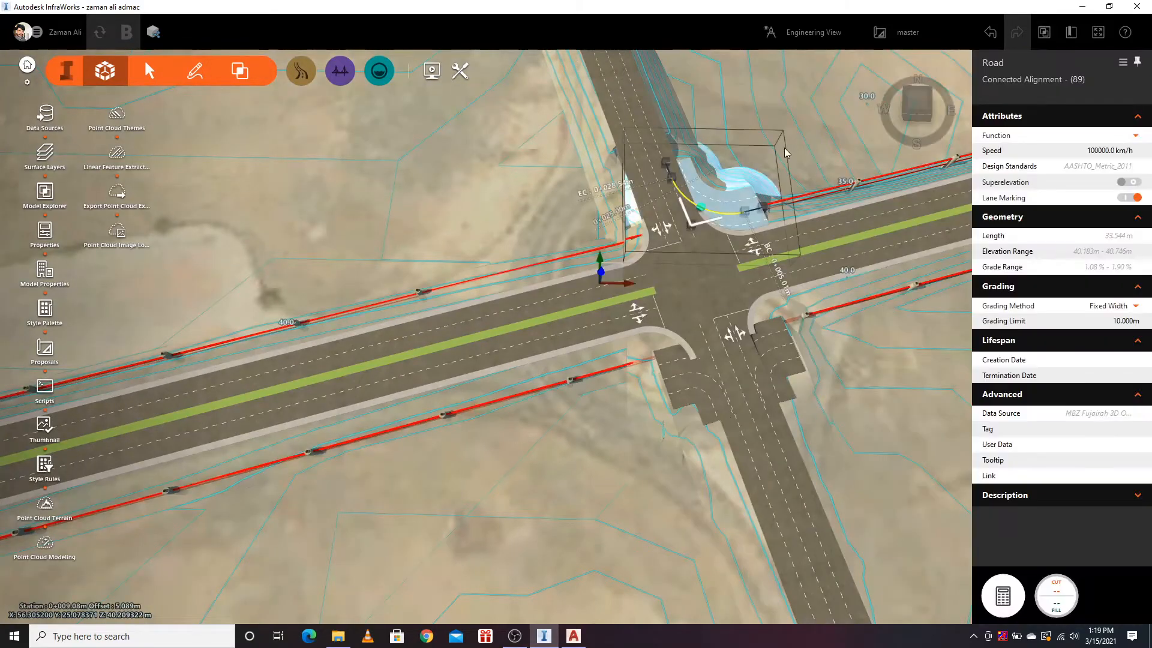
pyautogui.click(778, 153)
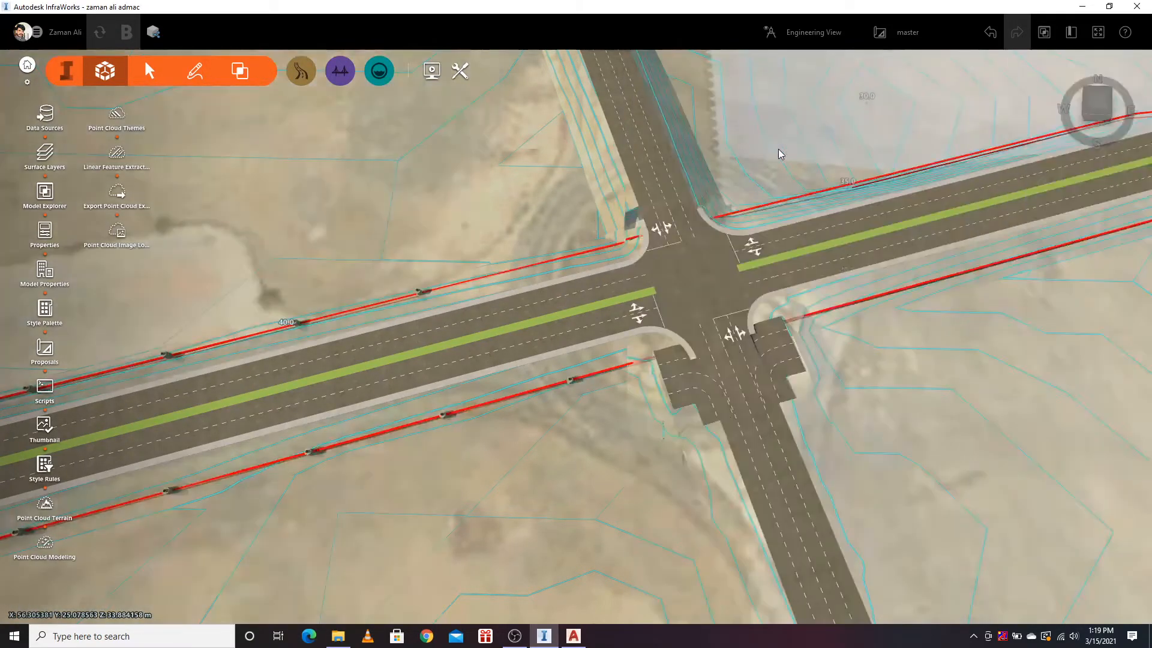
pyautogui.scroll(4, 520, 477)
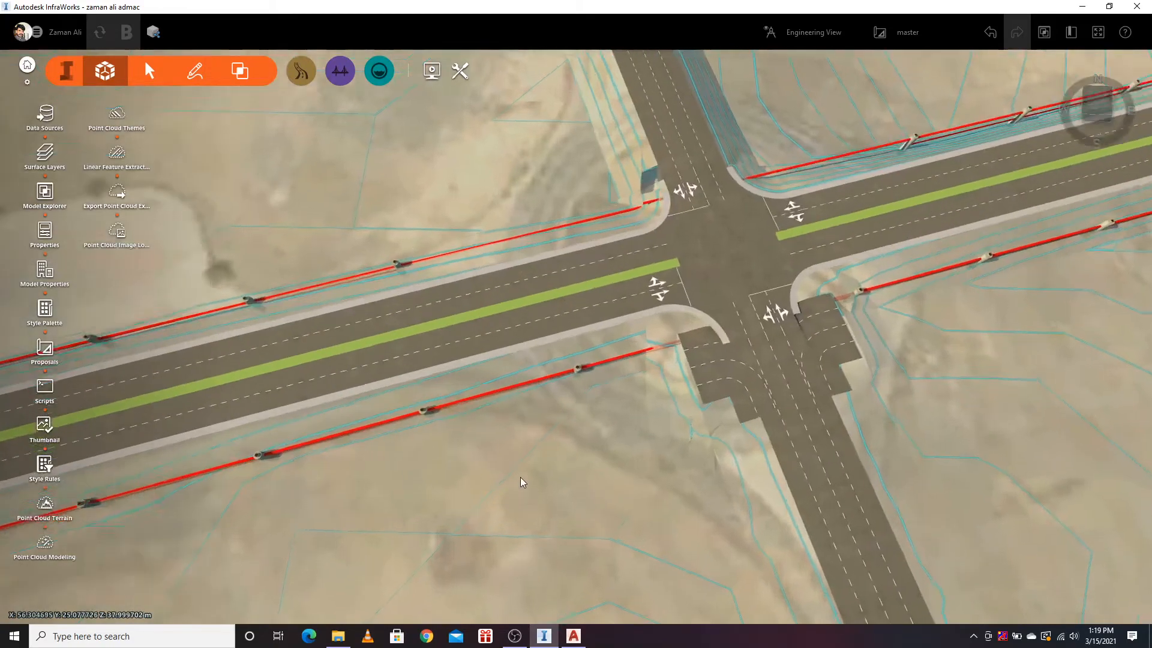
pyautogui.scroll(-5, 960, 295)
pyautogui.scroll(-6, 1074, 204)
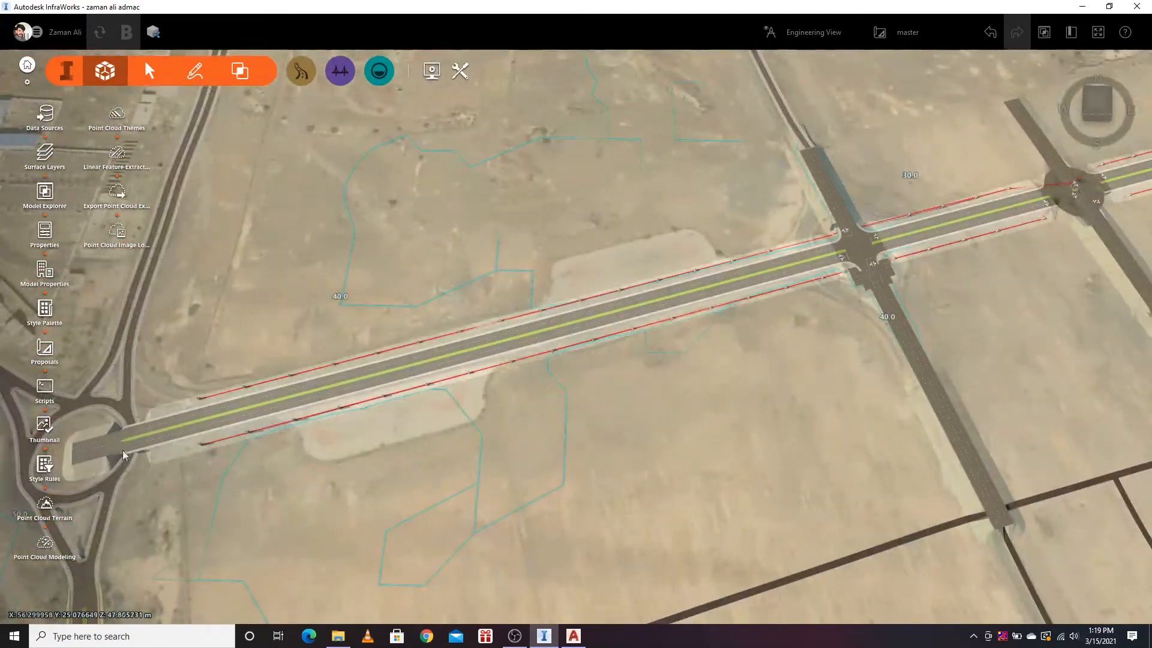
# Step: Set the sloped grass median of road MC-A1 to a width of 8 m and a depth of 0.3 m
pyautogui.scroll(8, 103, 453)
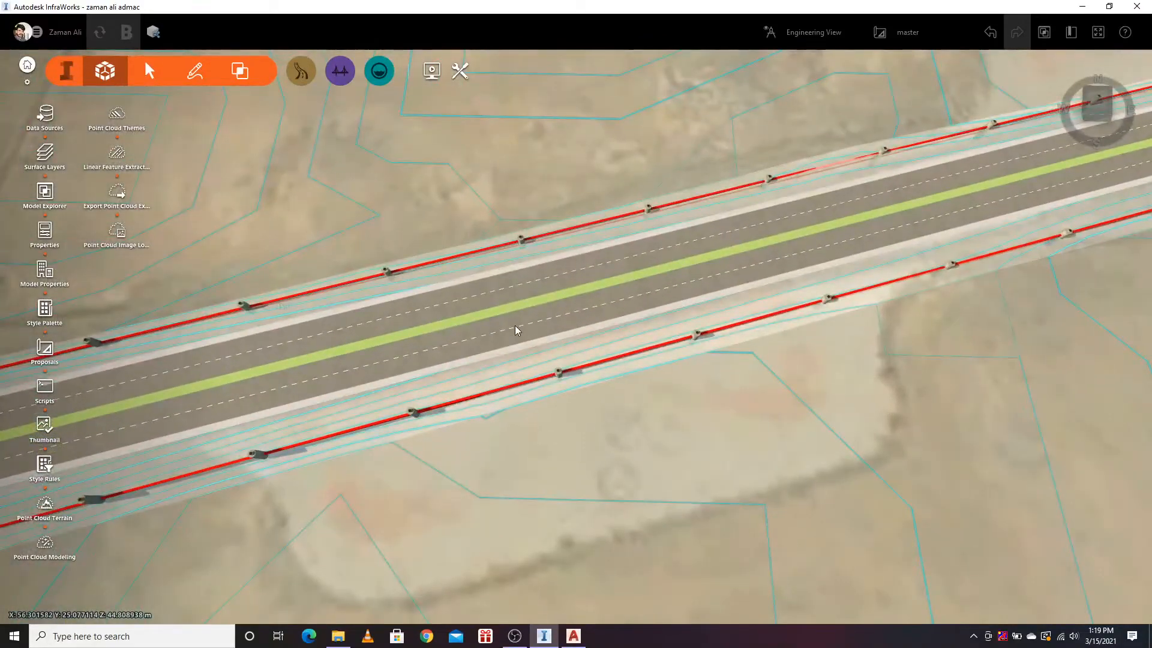
pyautogui.click(514, 325)
pyautogui.click(526, 318)
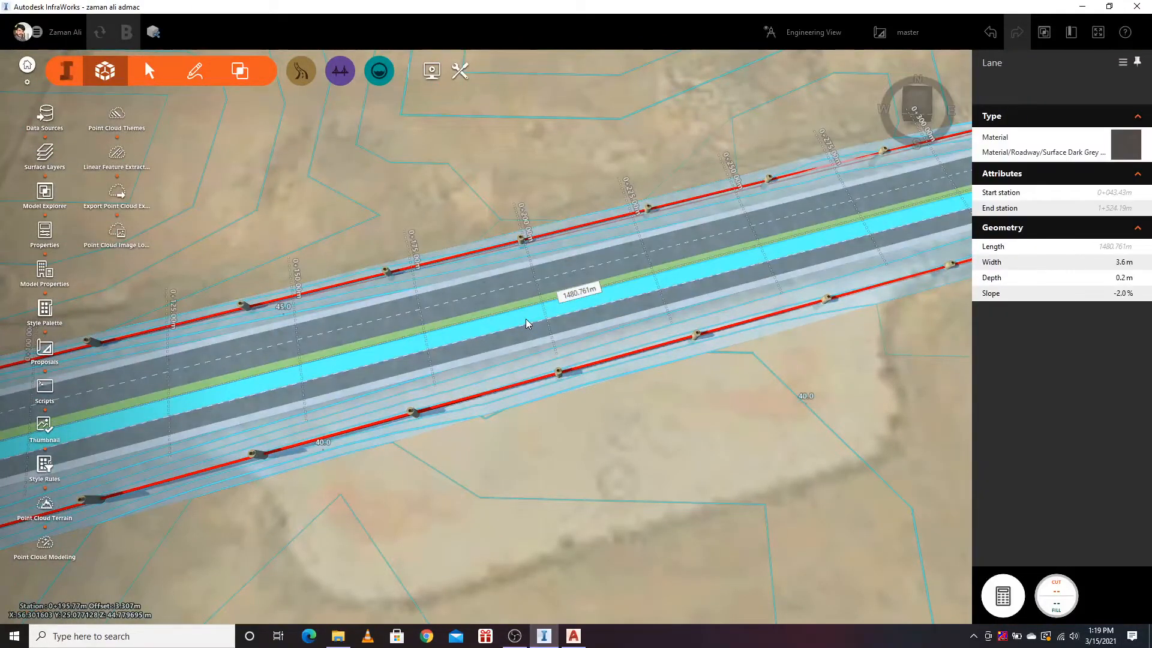
pyautogui.press('Escape')
pyautogui.click(503, 309)
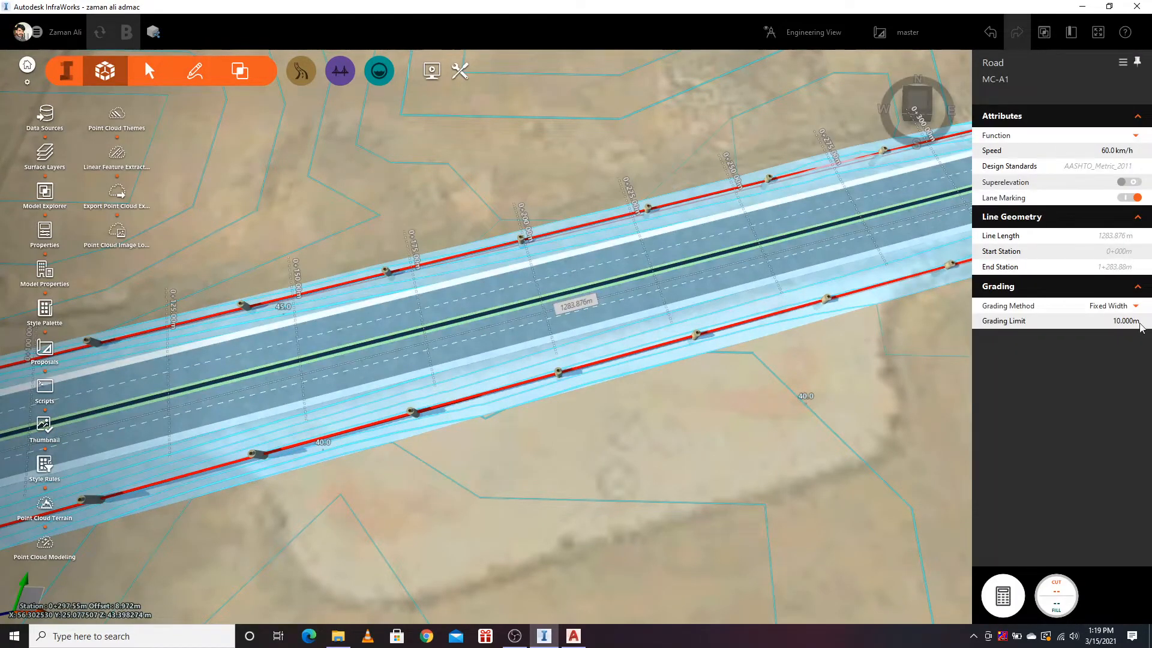
pyautogui.scroll(5, 624, 282)
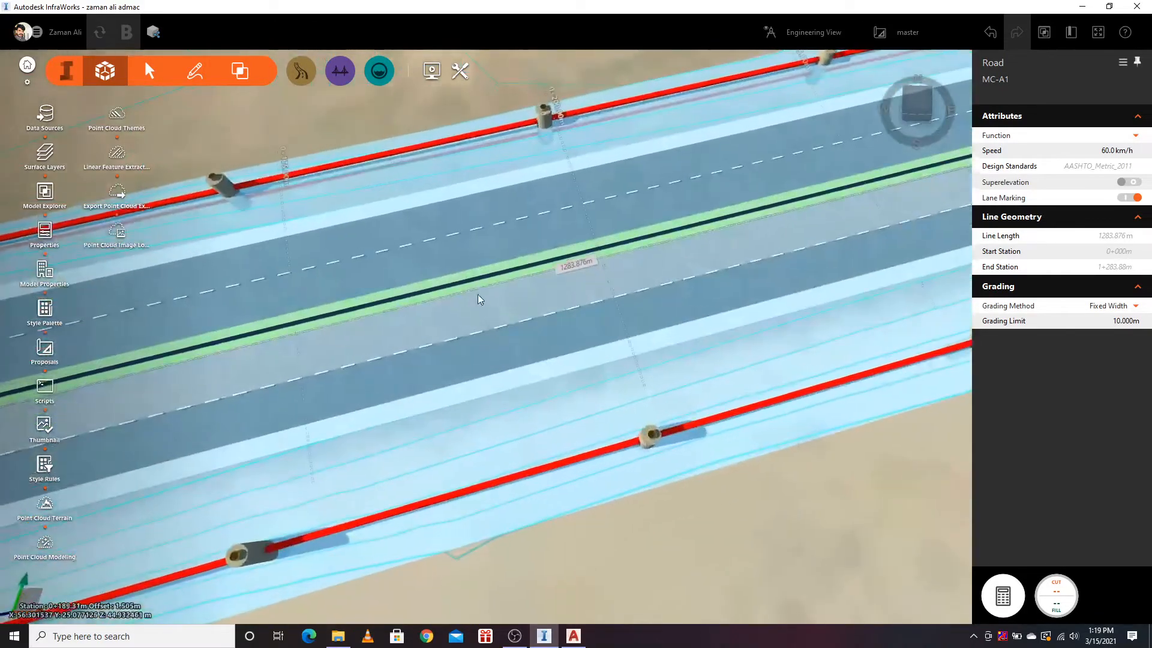
pyautogui.click(479, 287)
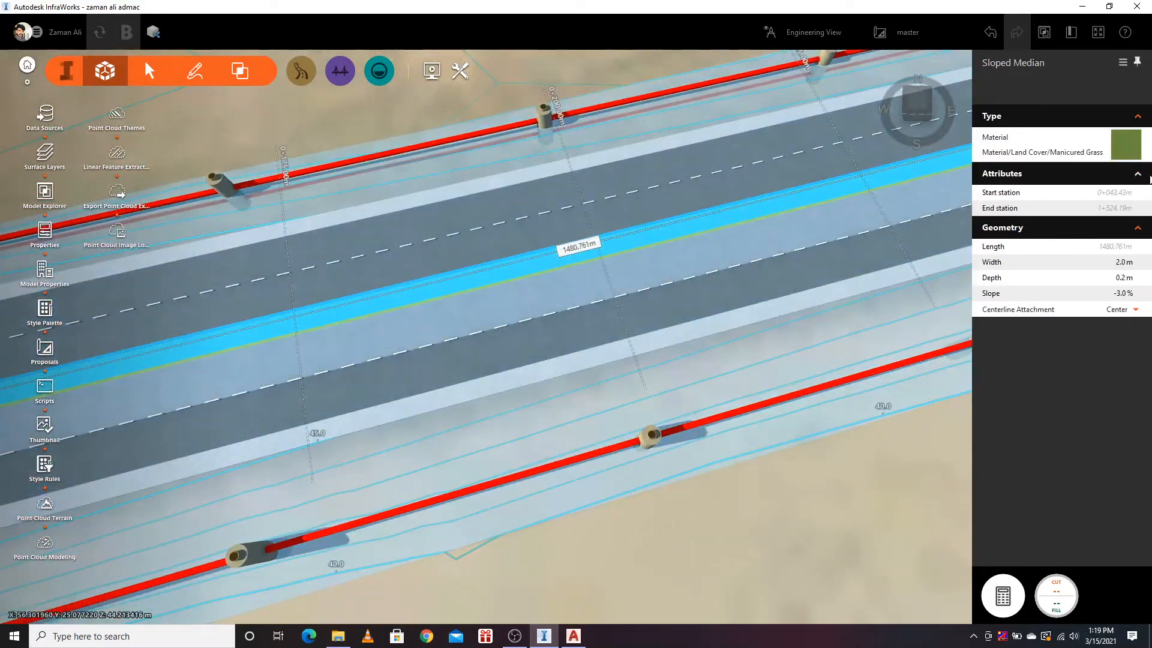
pyautogui.click(1124, 263)
pyautogui.write('8')
pyautogui.press('Return')
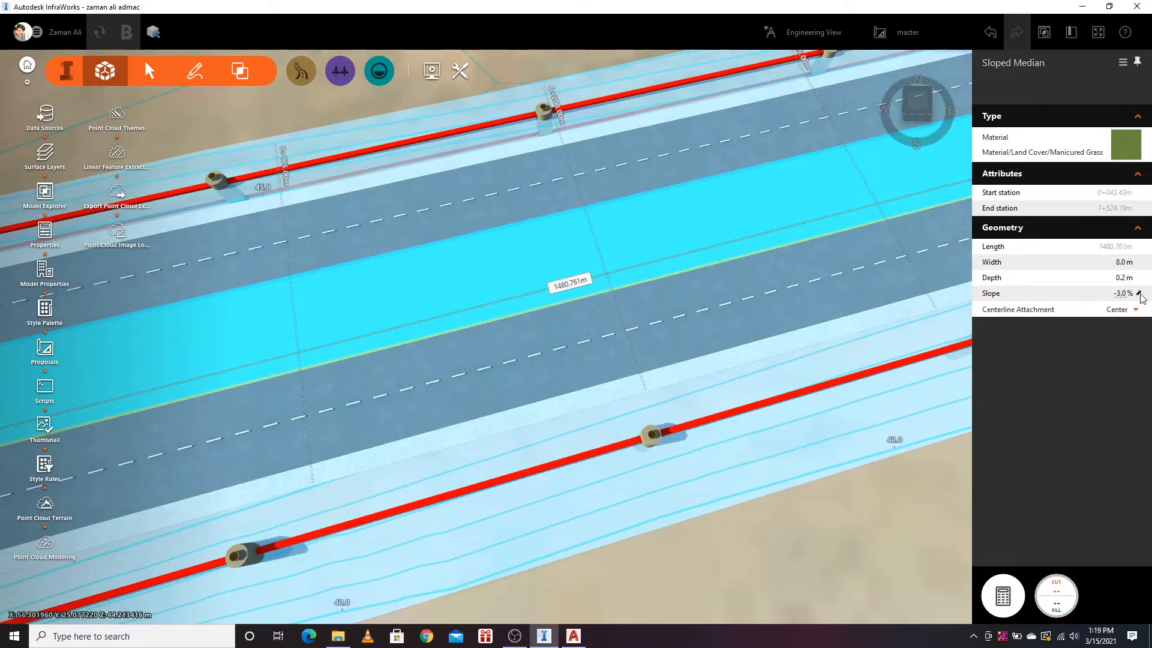
pyautogui.click(1120, 279)
pyautogui.press('Return')
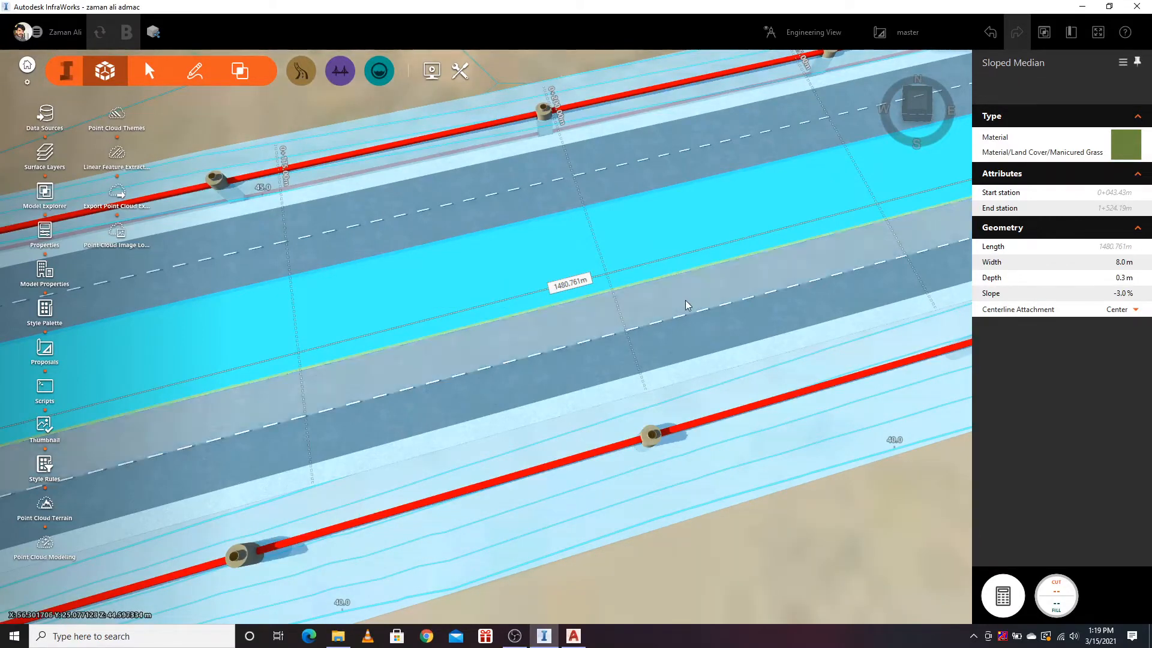
# Step: Set the width of the inner lane along the south side of MC-A1's median to 4 m
pyautogui.click(683, 300)
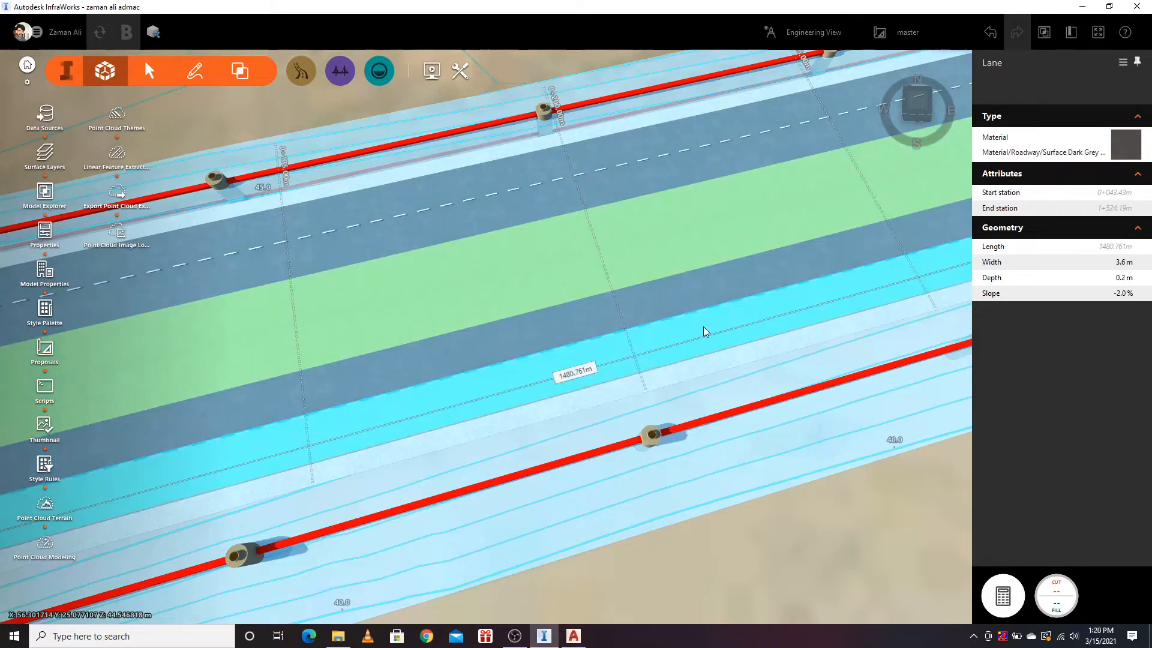
pyautogui.click(711, 327)
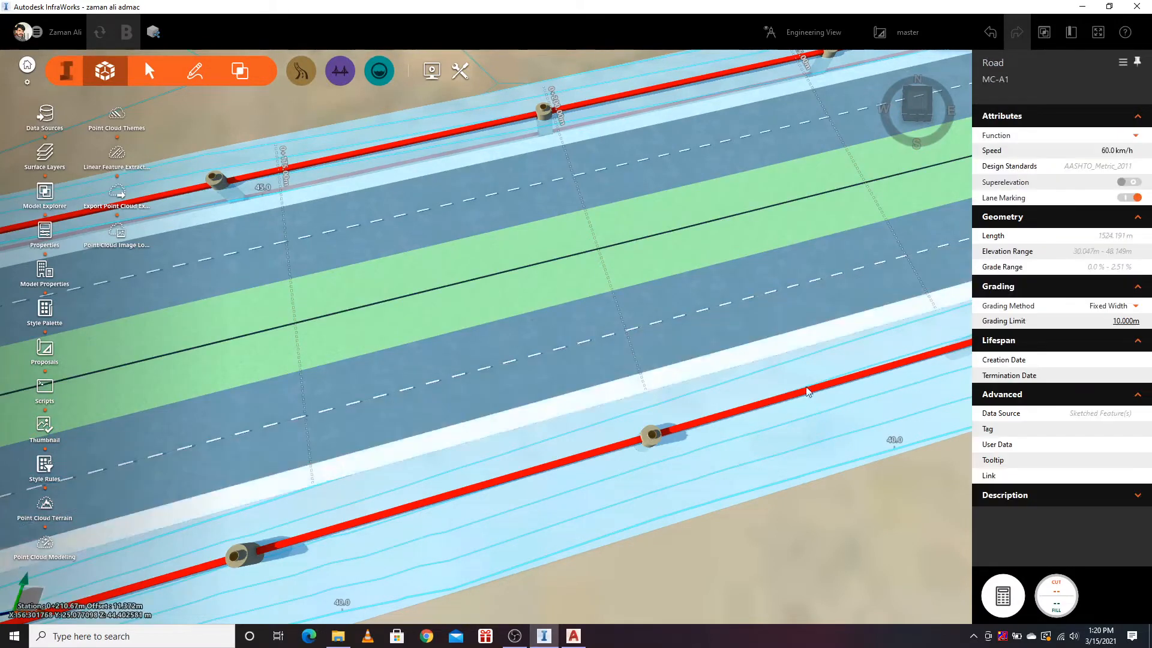
pyautogui.click(755, 285)
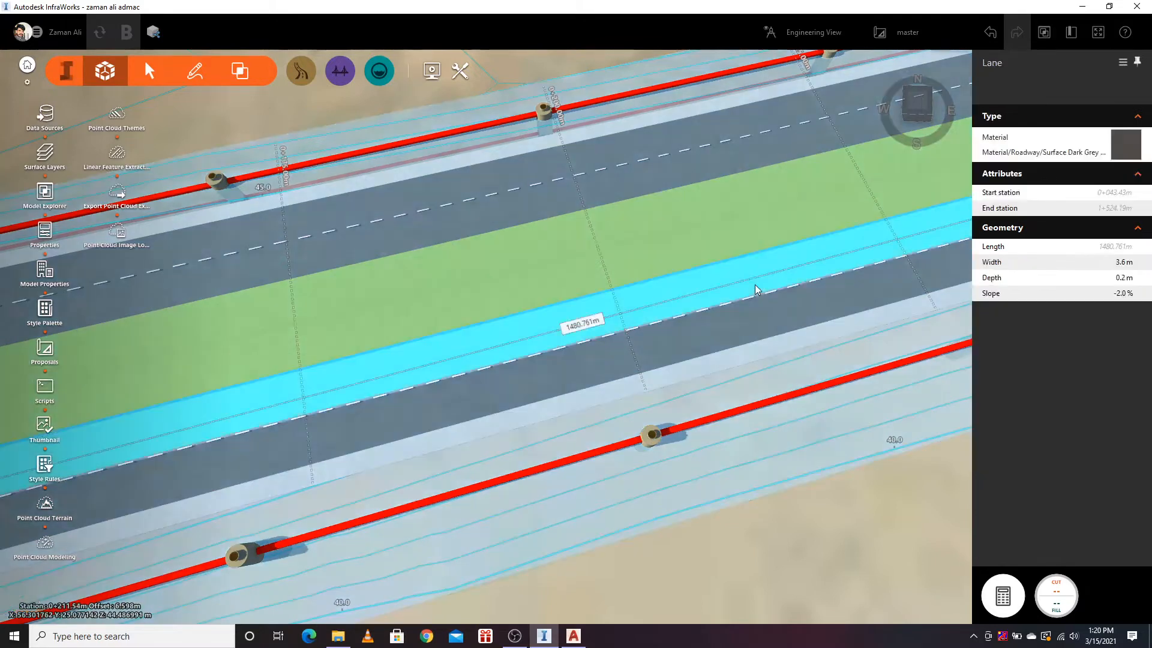
pyautogui.click(1119, 262)
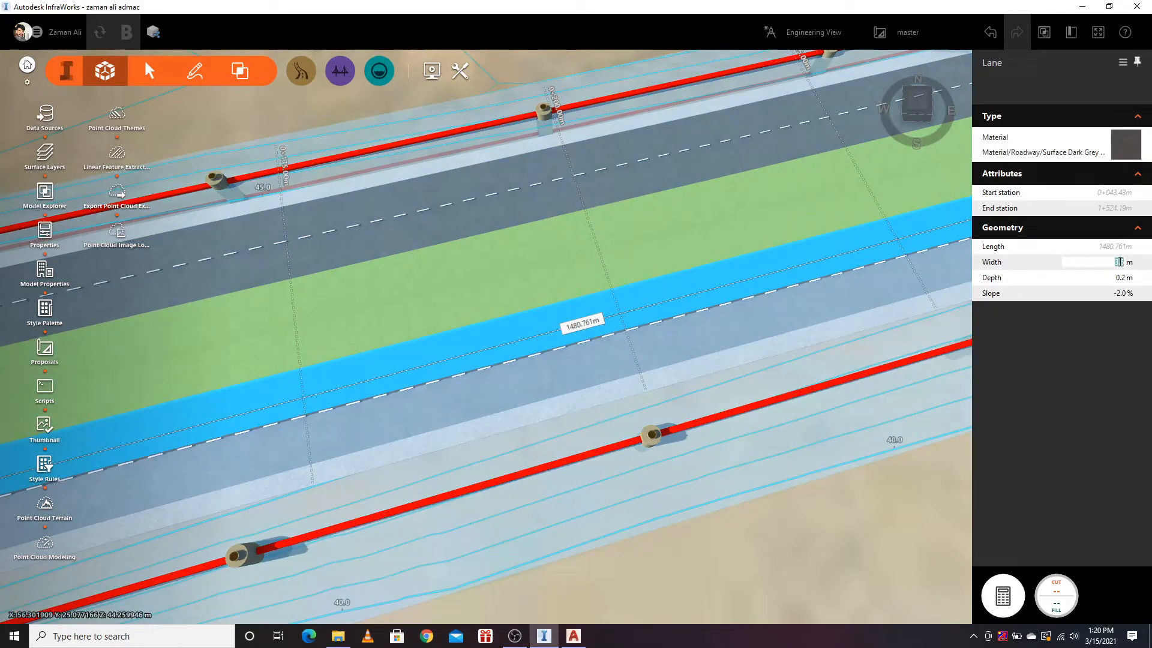
pyautogui.write('4')
pyautogui.click(1124, 277)
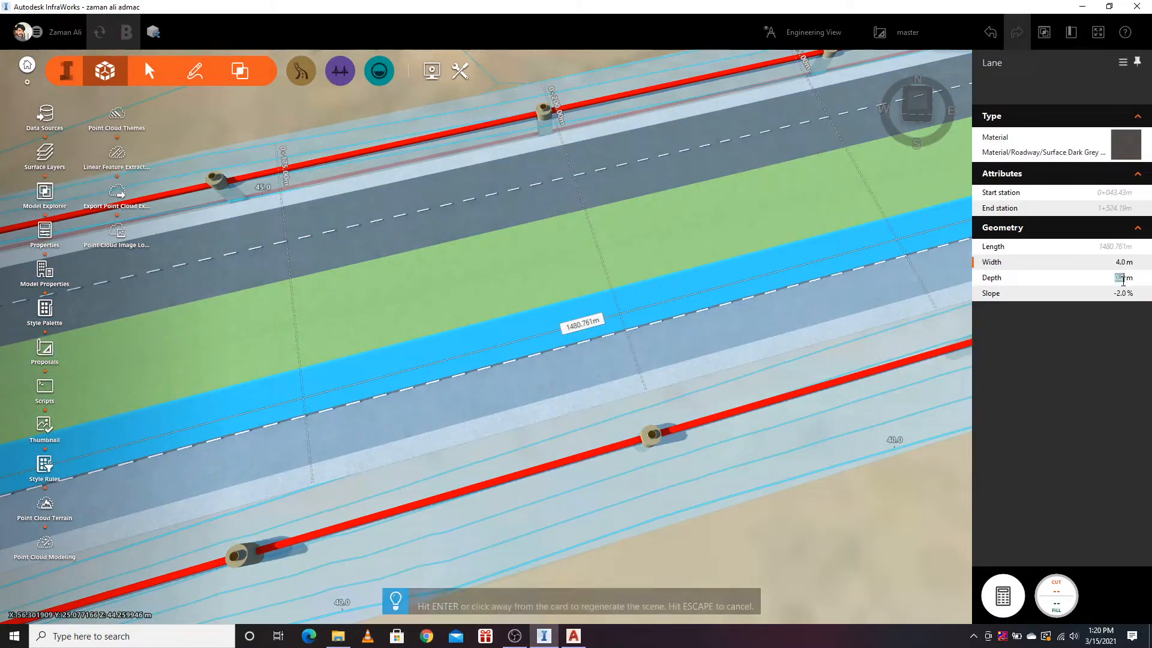
pyautogui.press('Return')
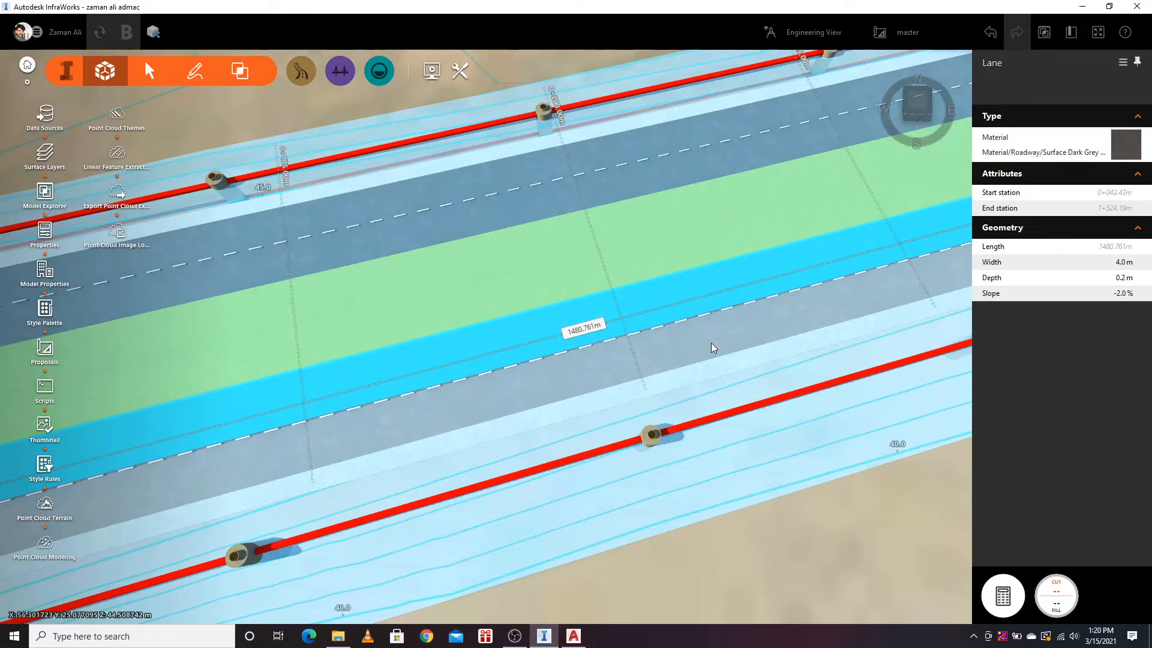
# Step: Set the width of the outer lane on the south side of road MC-A1 to 4 m
pyautogui.hotkey('ctrl', 'z')
pyautogui.click(1125, 262)
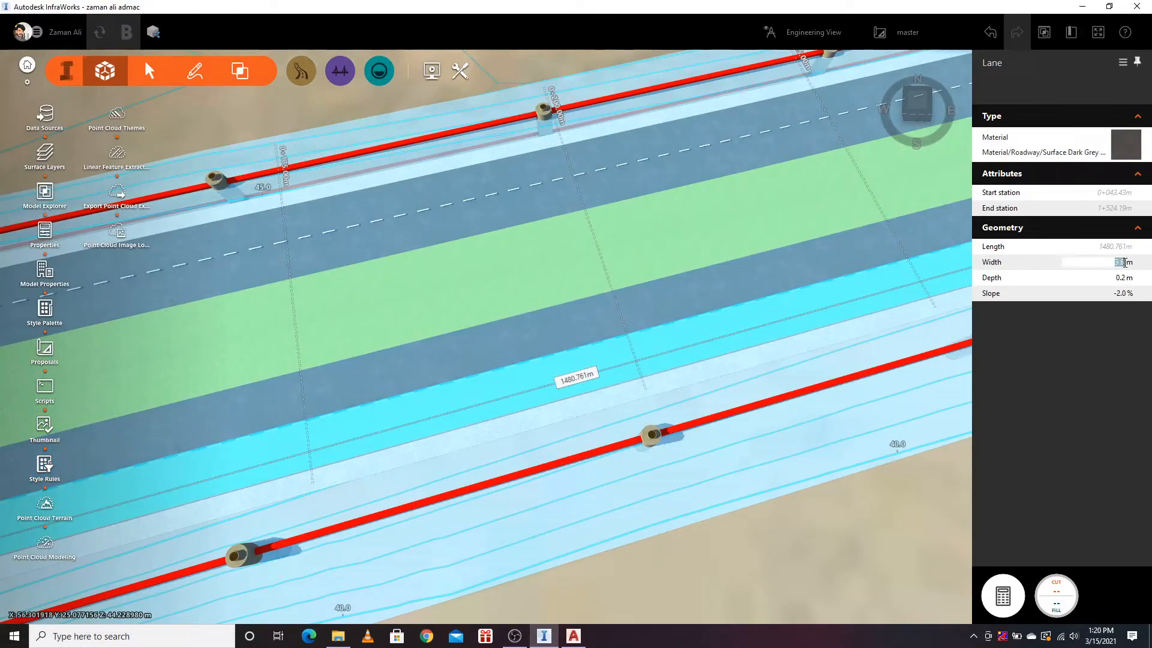
pyautogui.press('Return')
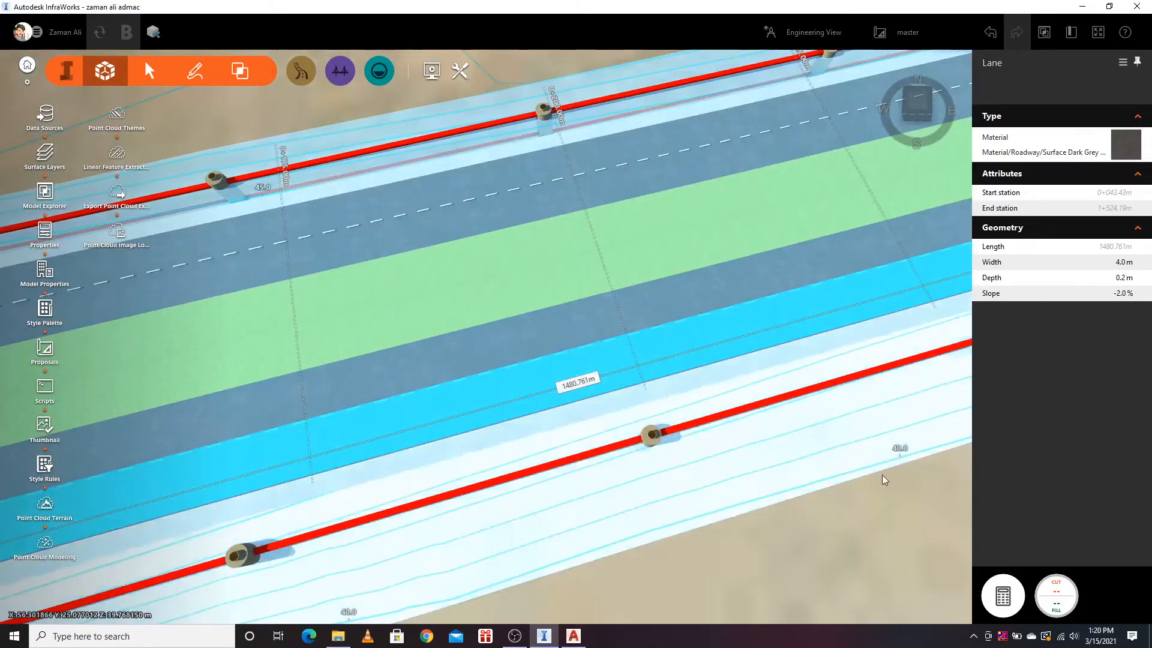
pyautogui.click(857, 489)
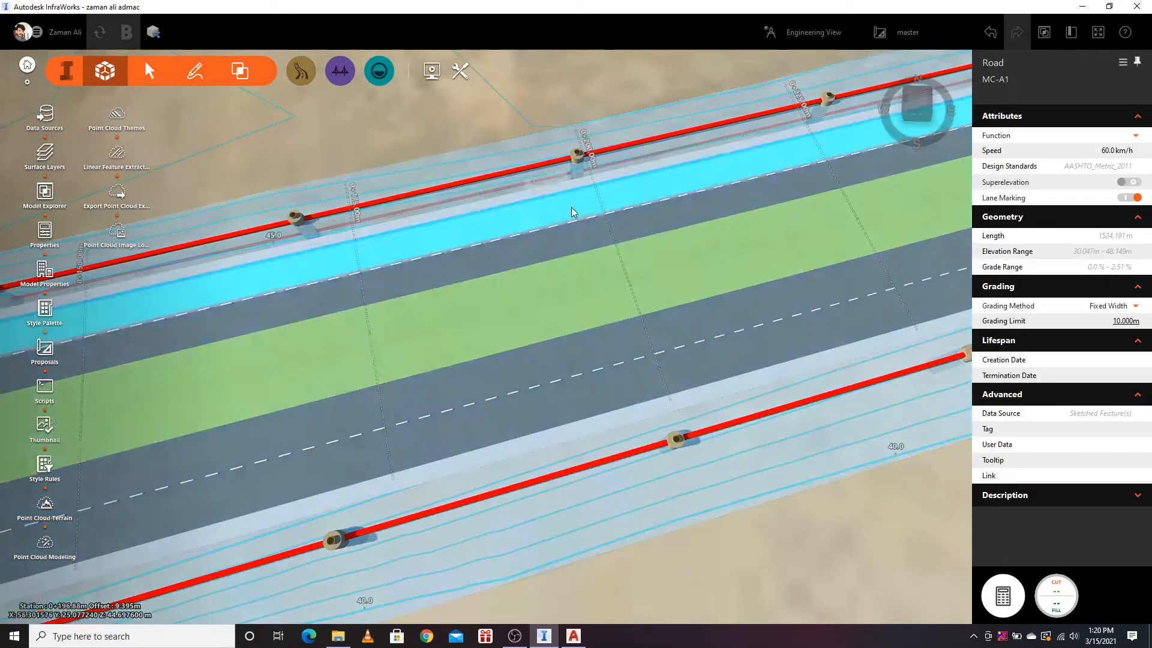
# Step: Set the width of the outer lane on the north side of road MC-A1 to 4 m
pyautogui.click(572, 209)
pyautogui.click(1121, 262)
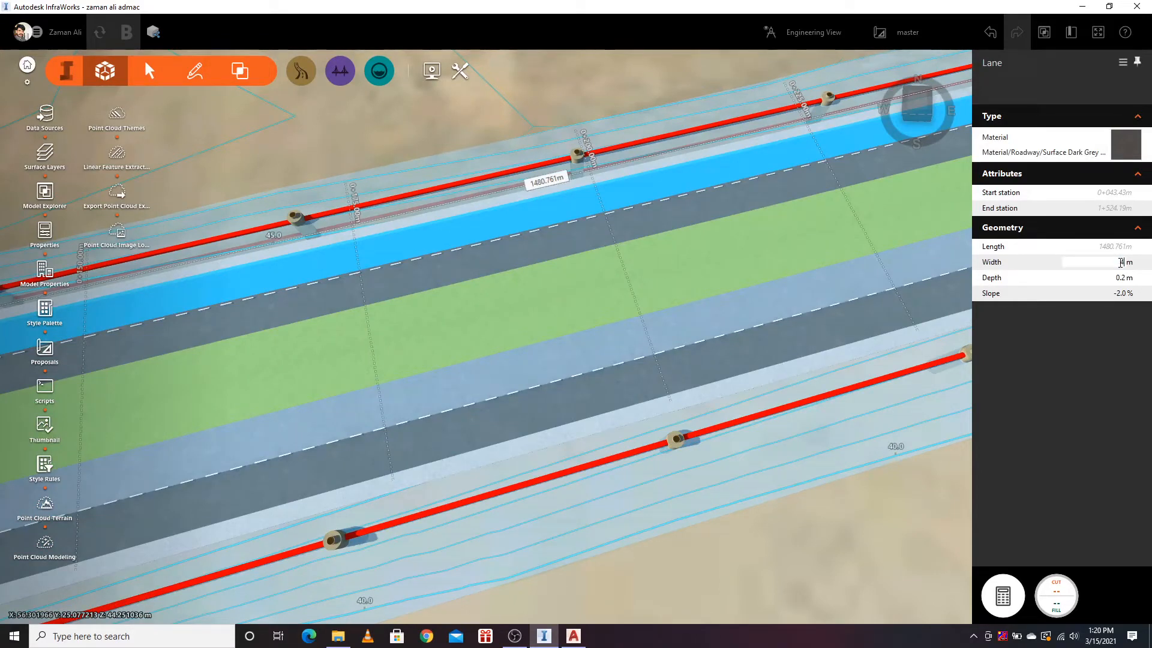
pyautogui.write('4')
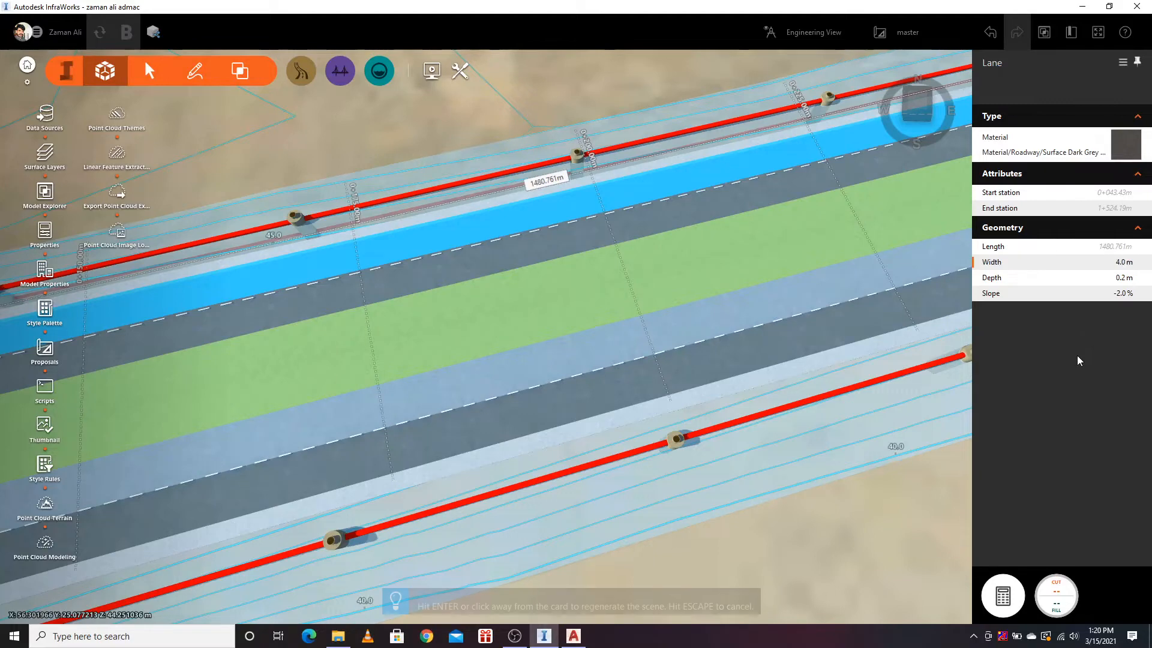
pyautogui.press('Return')
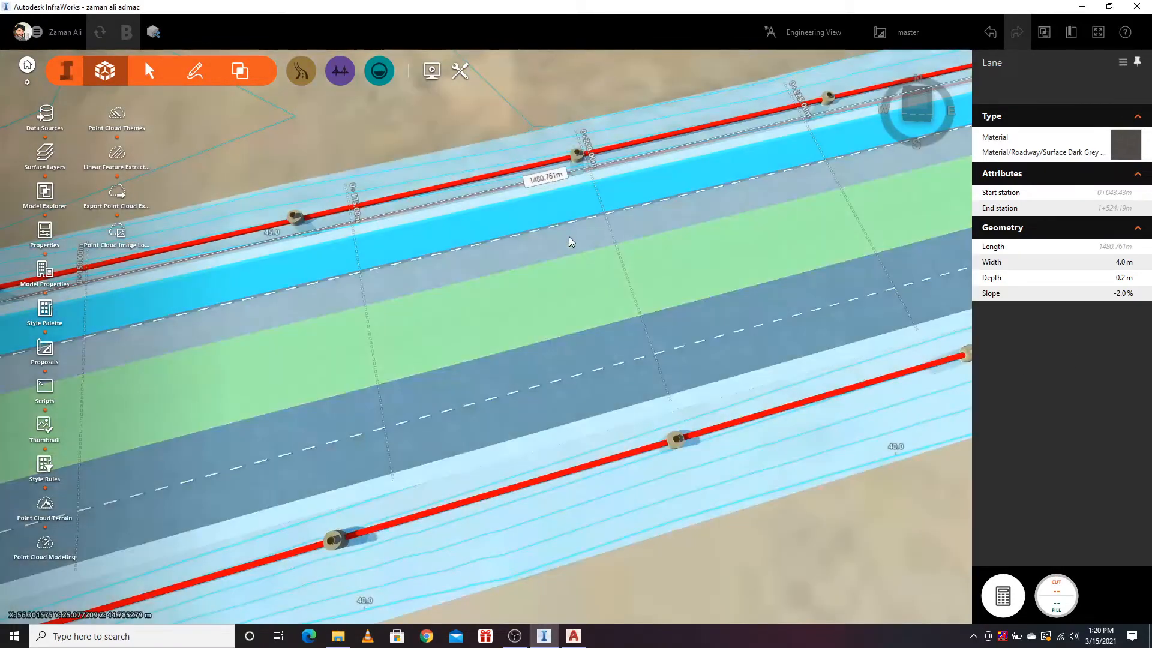
# Step: Set the width of the inner lane along the north side of MC-A1's median to 4 m and deselect the lane
pyautogui.click(572, 244)
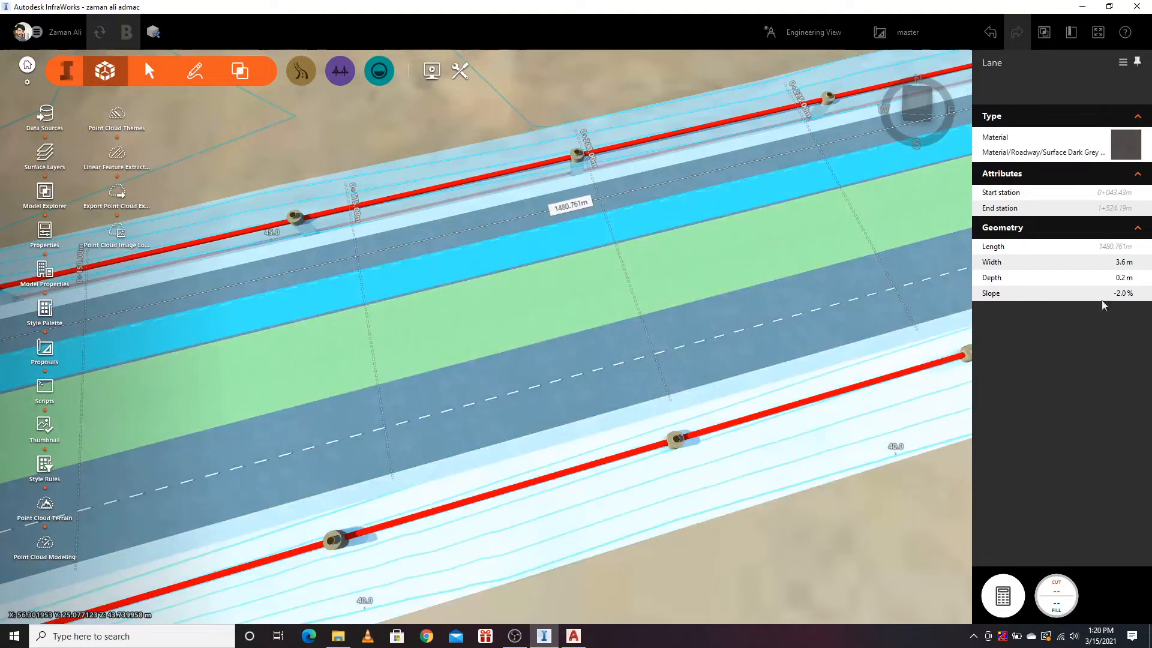
pyautogui.click(1123, 263)
pyautogui.press('Return')
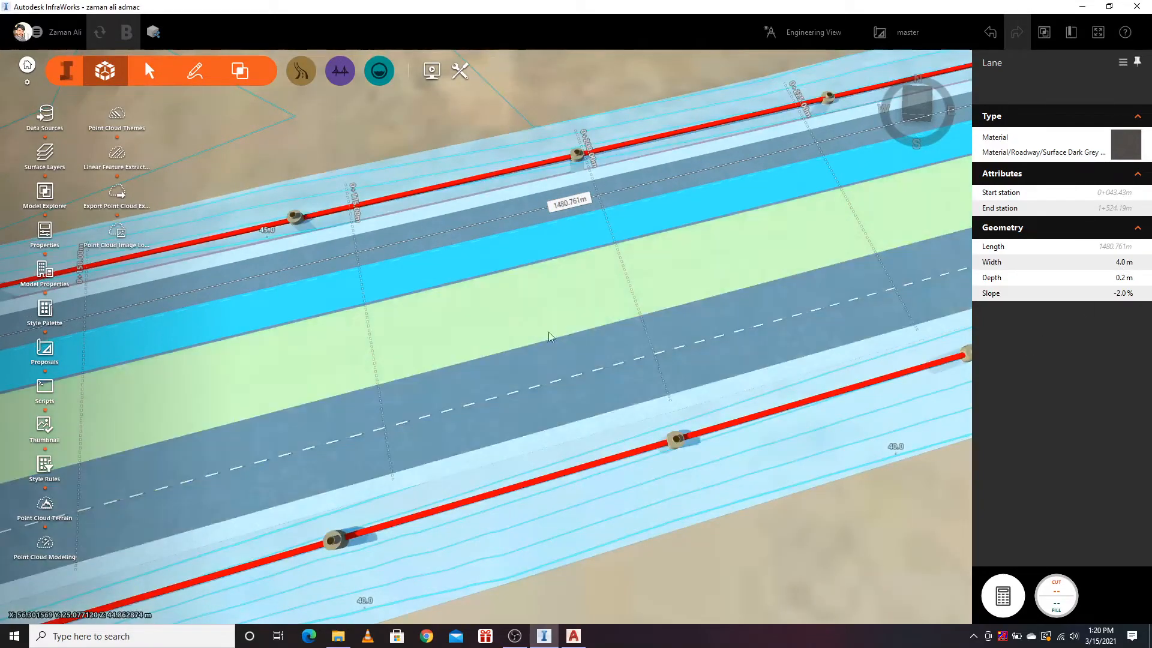
pyautogui.click(746, 544)
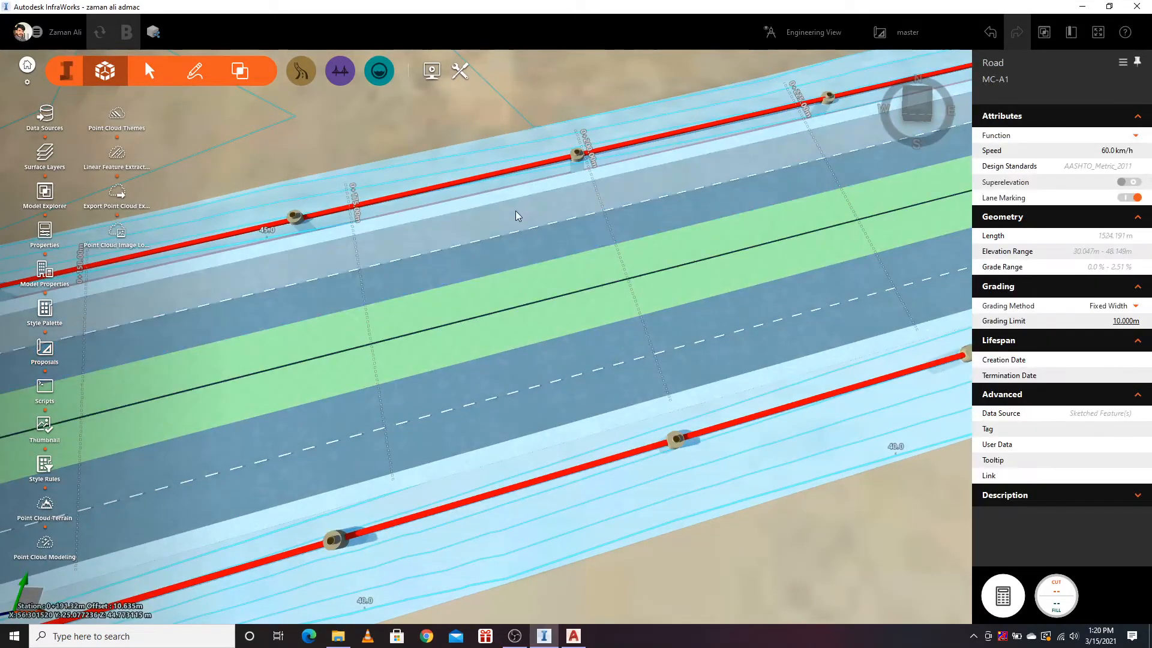
# Step: Insert a Lane component along the southern outer edge of road MC-A1, starting at station 0+046.01 near the roundabout
pyautogui.scroll(-2, 748, 178)
pyautogui.scroll(-6, 748, 180)
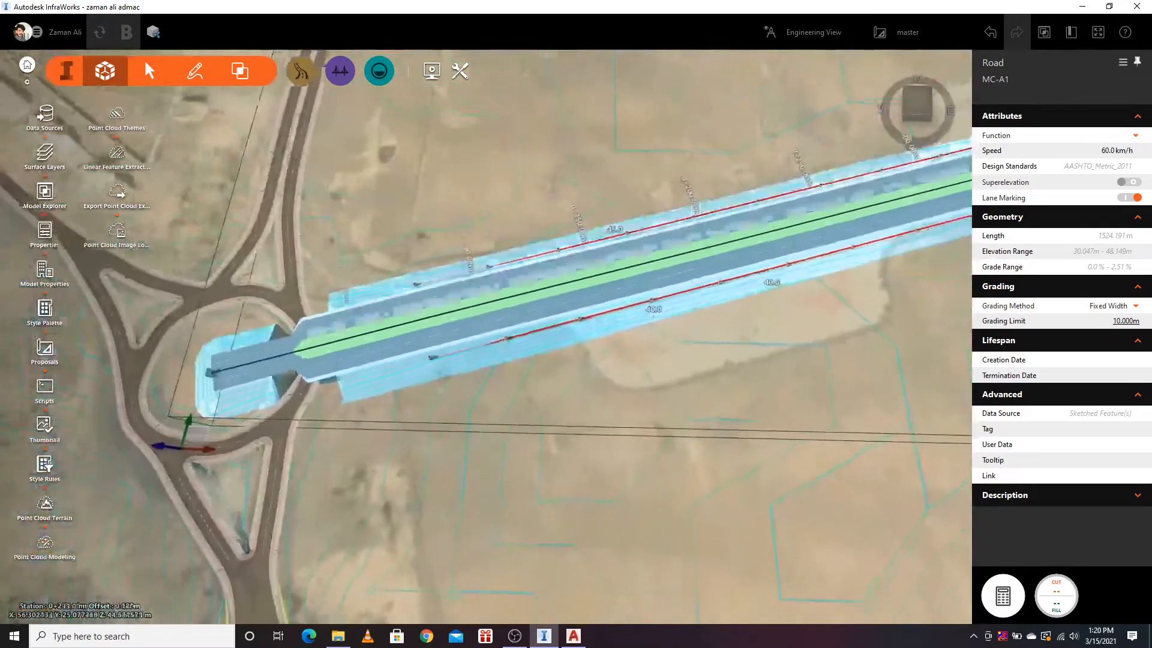
pyautogui.scroll(4, 361, 442)
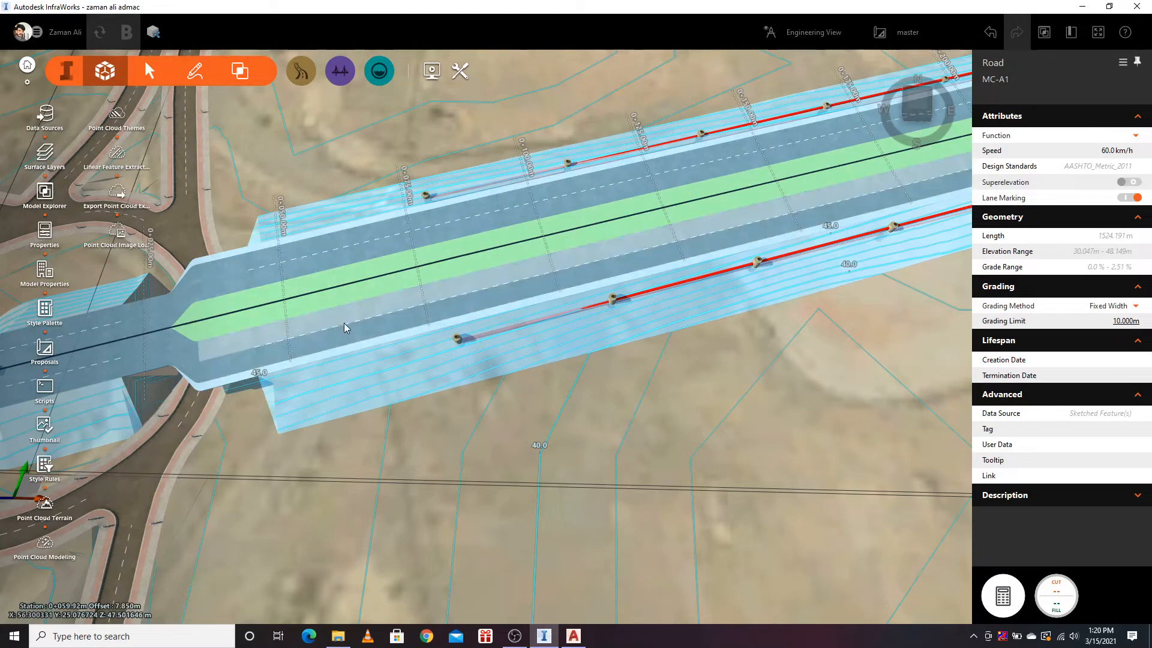
pyautogui.rightClick(345, 345)
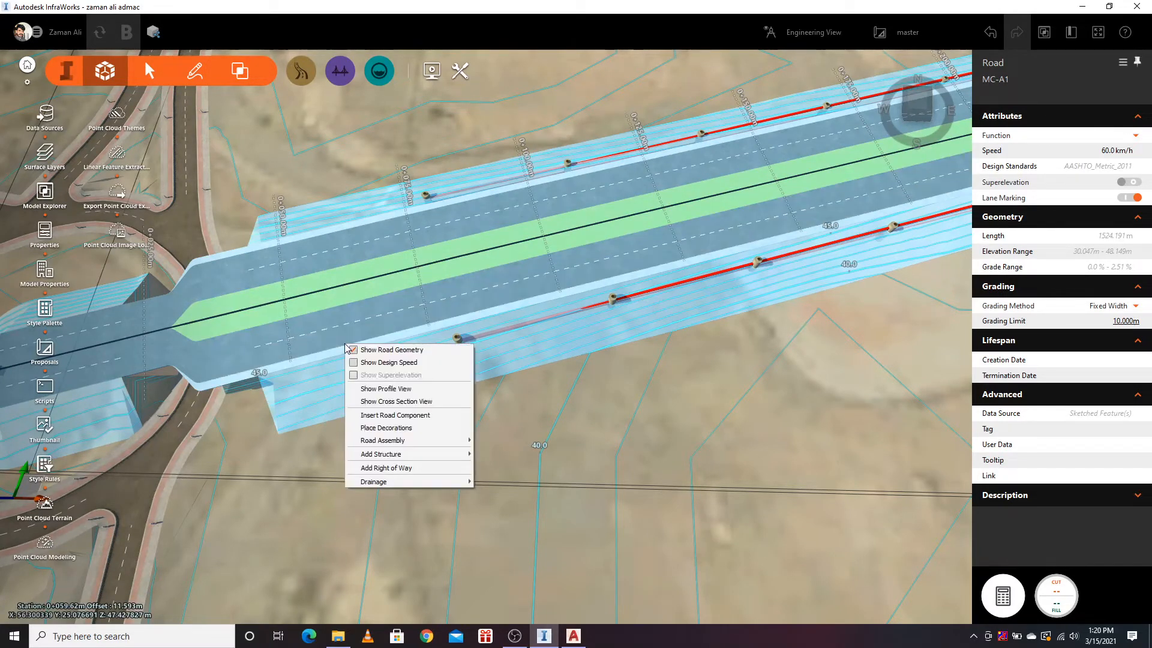
pyautogui.click(389, 416)
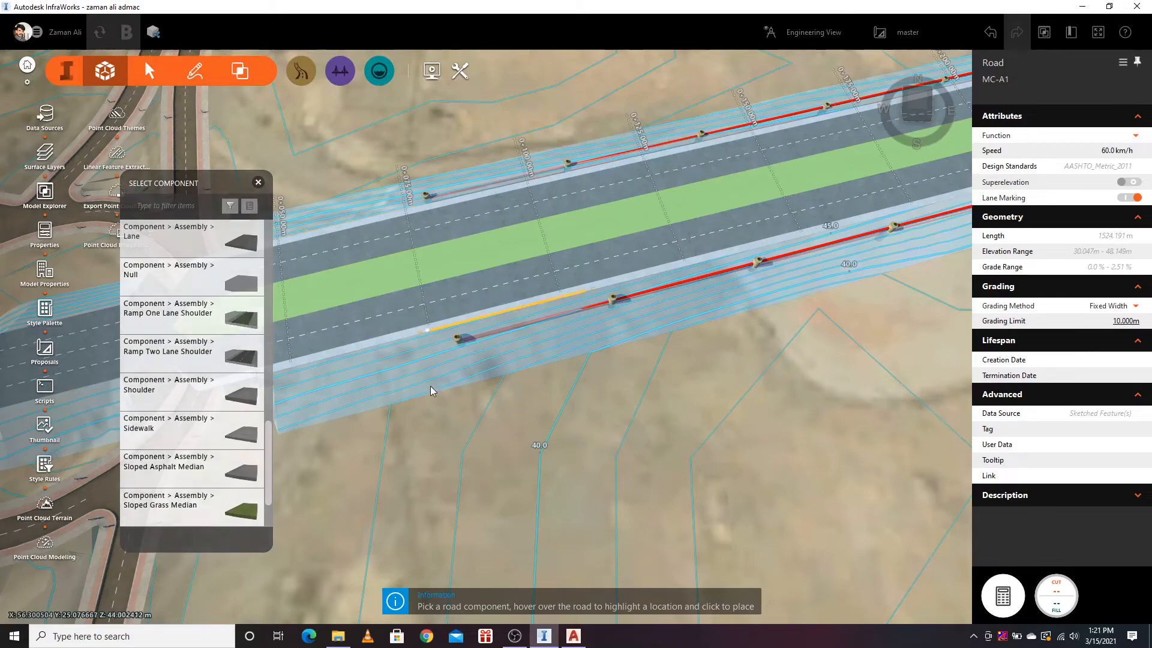
pyautogui.scroll(-2, 595, 351)
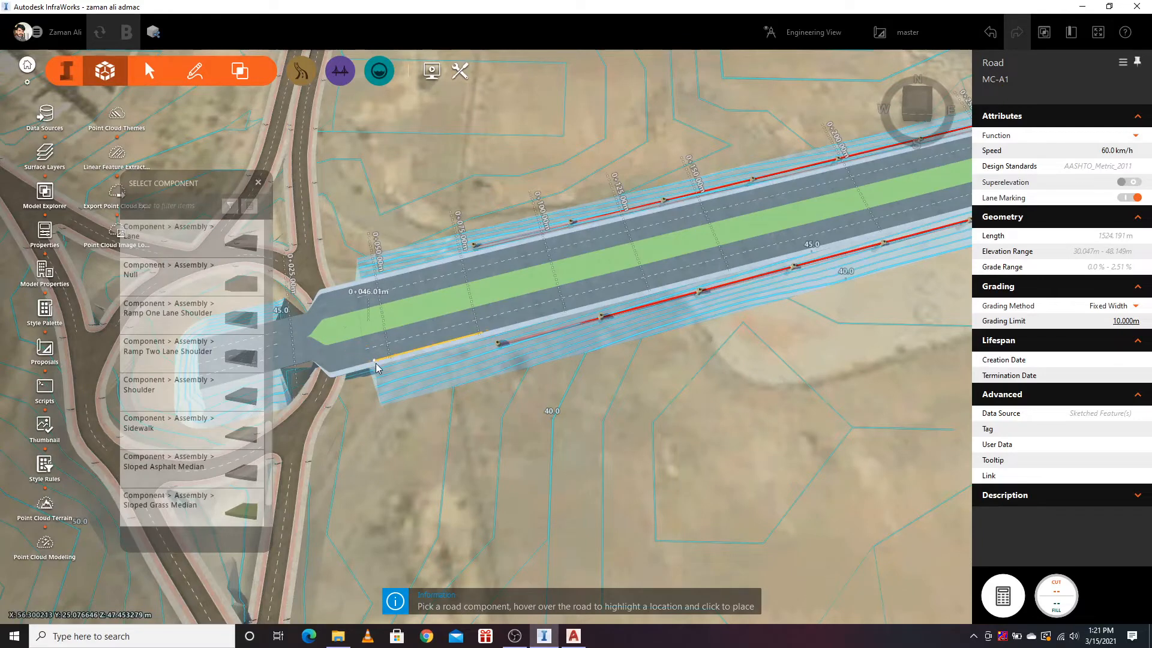
pyautogui.click(375, 363)
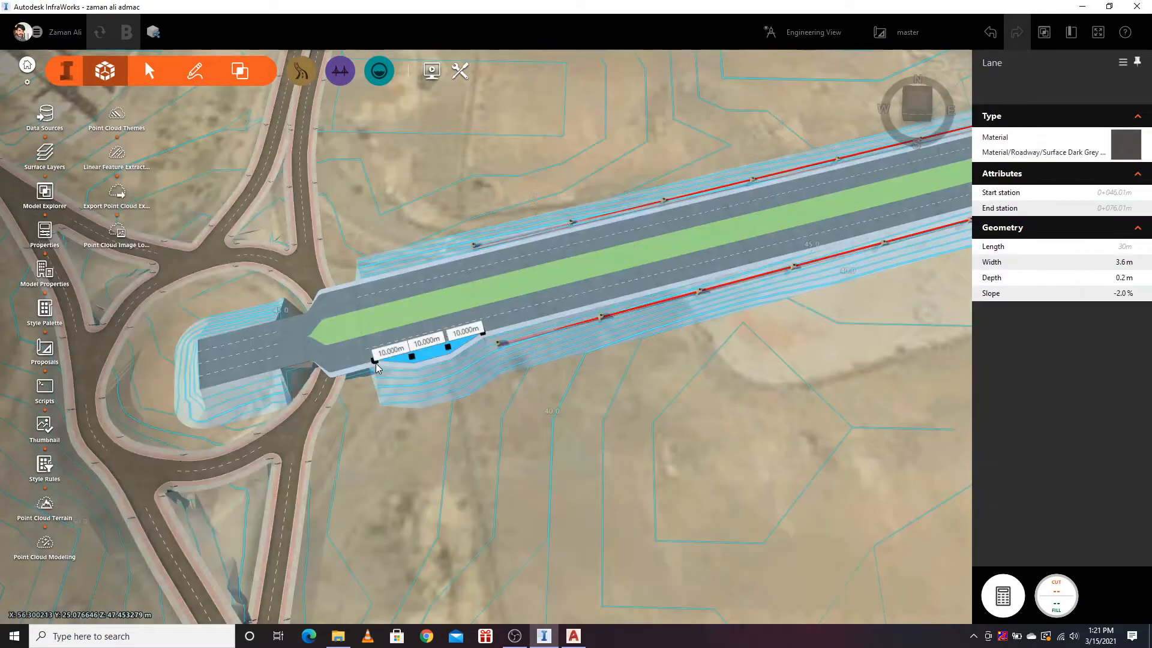
# Step: Extend the added southern lane along road MC-A1 to the road's end at station 1+524.19 and refresh the model
pyautogui.moveTo(448, 347); pyautogui.dragTo(828, 254)
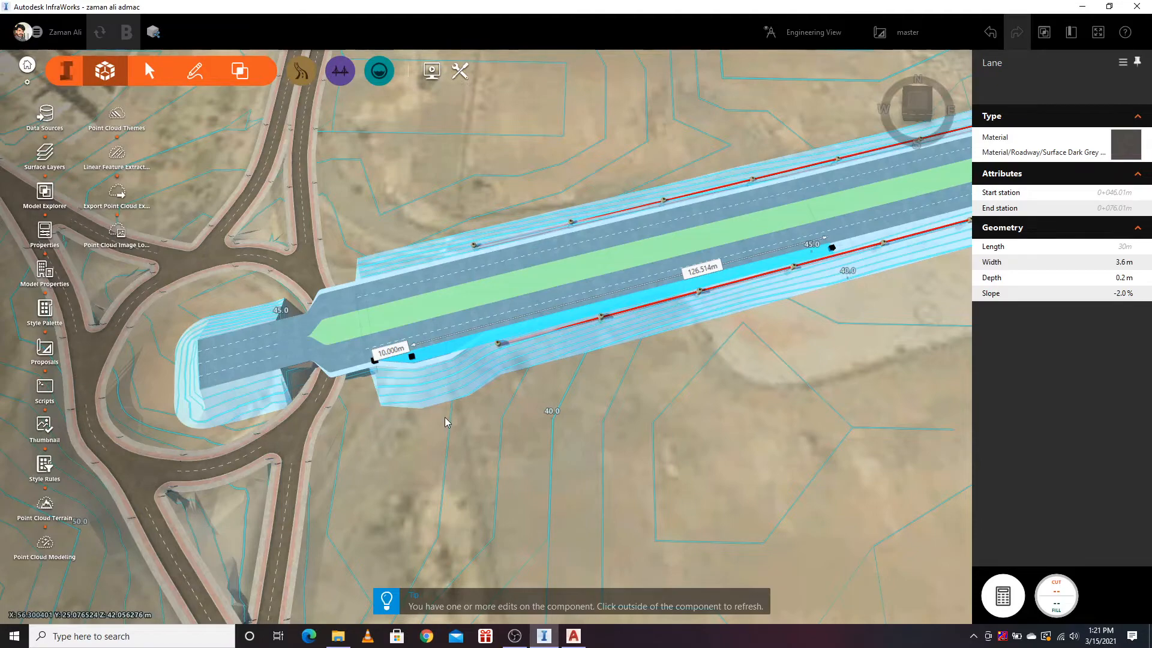
pyautogui.scroll(-10, 445, 422)
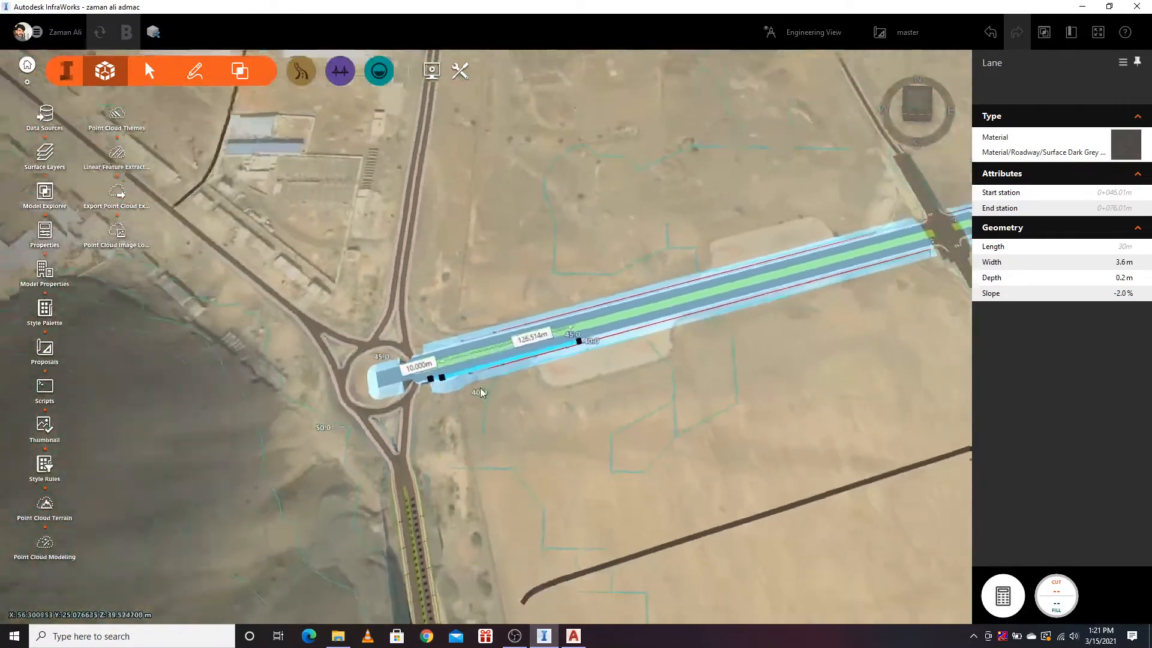
pyautogui.scroll(-8, 480, 392)
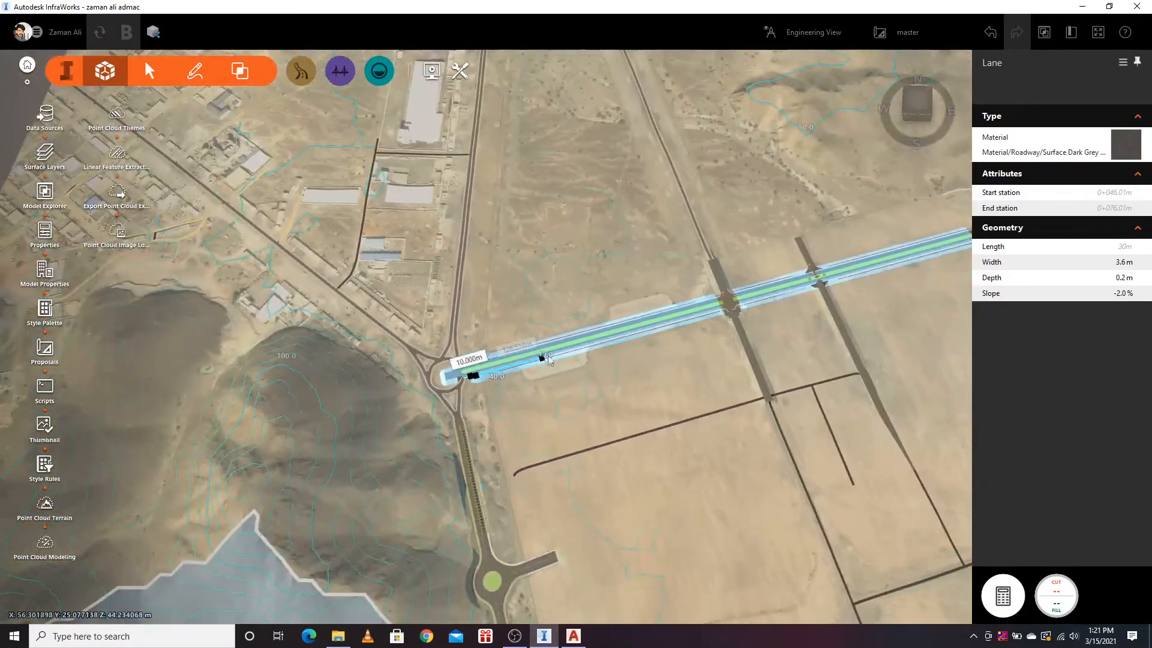
pyautogui.moveTo(543, 359); pyautogui.dragTo(939, 237)
pyautogui.scroll(-4, 840, 315)
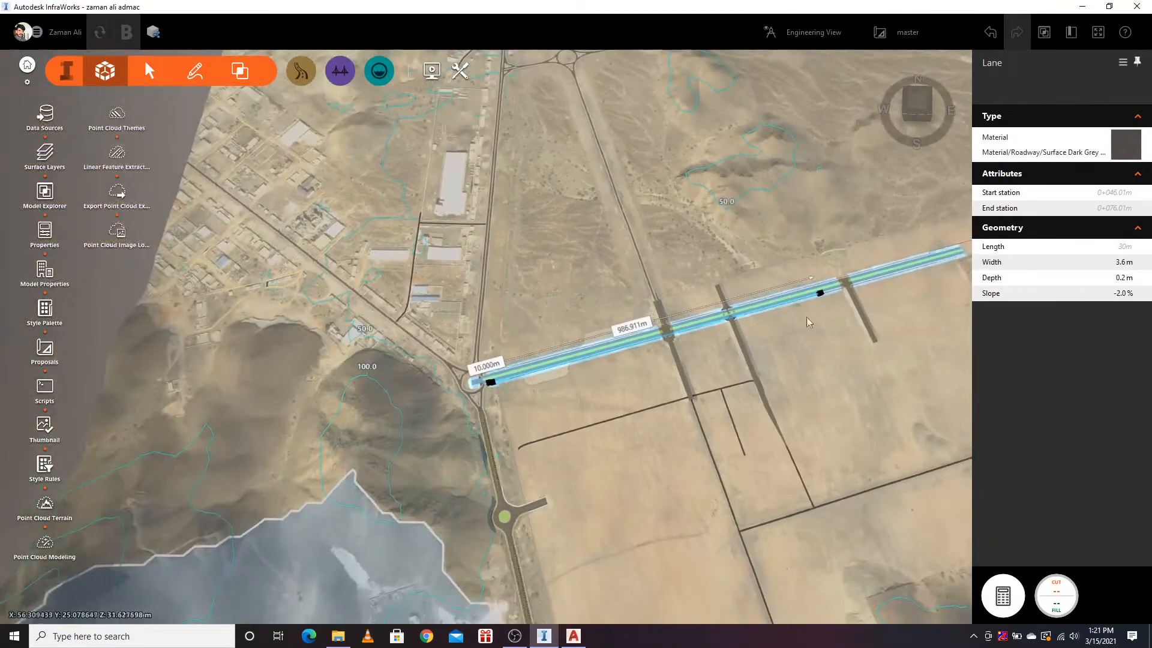
pyautogui.scroll(-2, 807, 318)
pyautogui.scroll(3, 800, 312)
pyautogui.moveTo(726, 321); pyautogui.dragTo(897, 339)
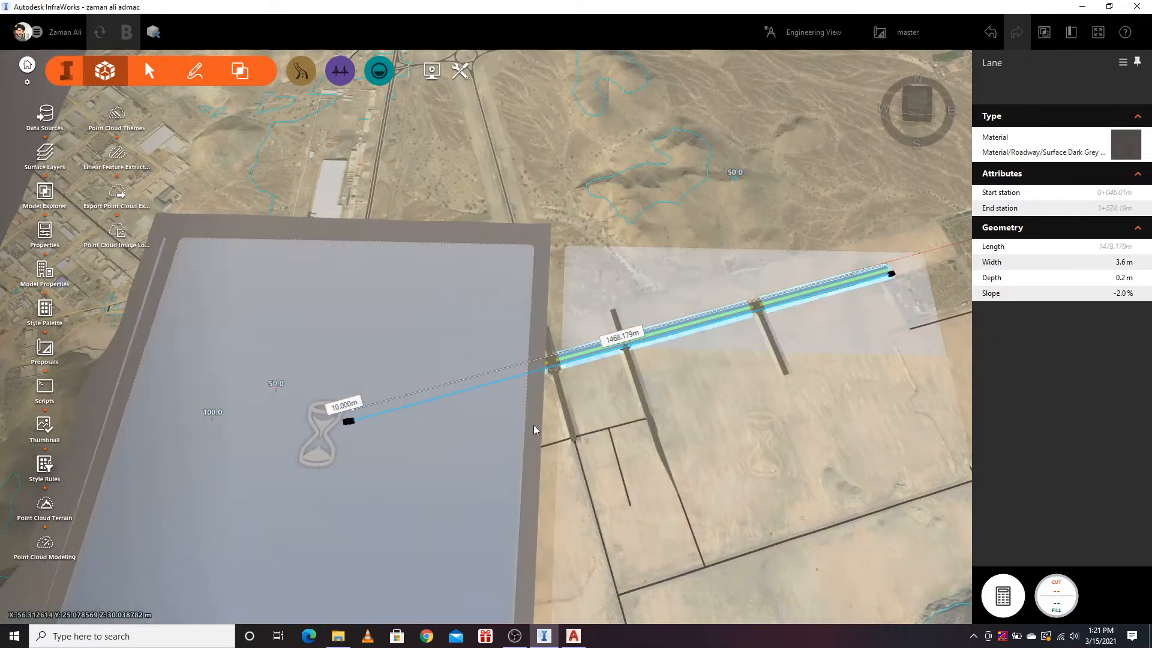
# Step: Deselect the added lane and examine the southern edge of road MC-A1 from the roundabout to the first intersection
pyautogui.click(537, 438)
pyautogui.scroll(6, 378, 423)
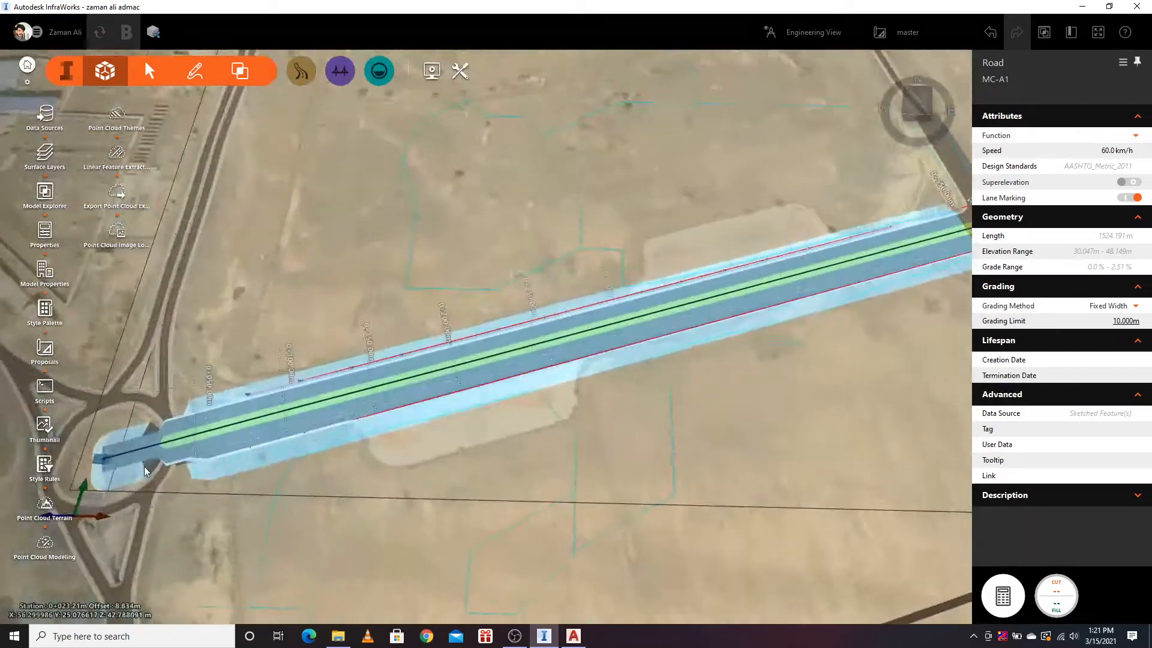
pyautogui.scroll(8, 225, 455)
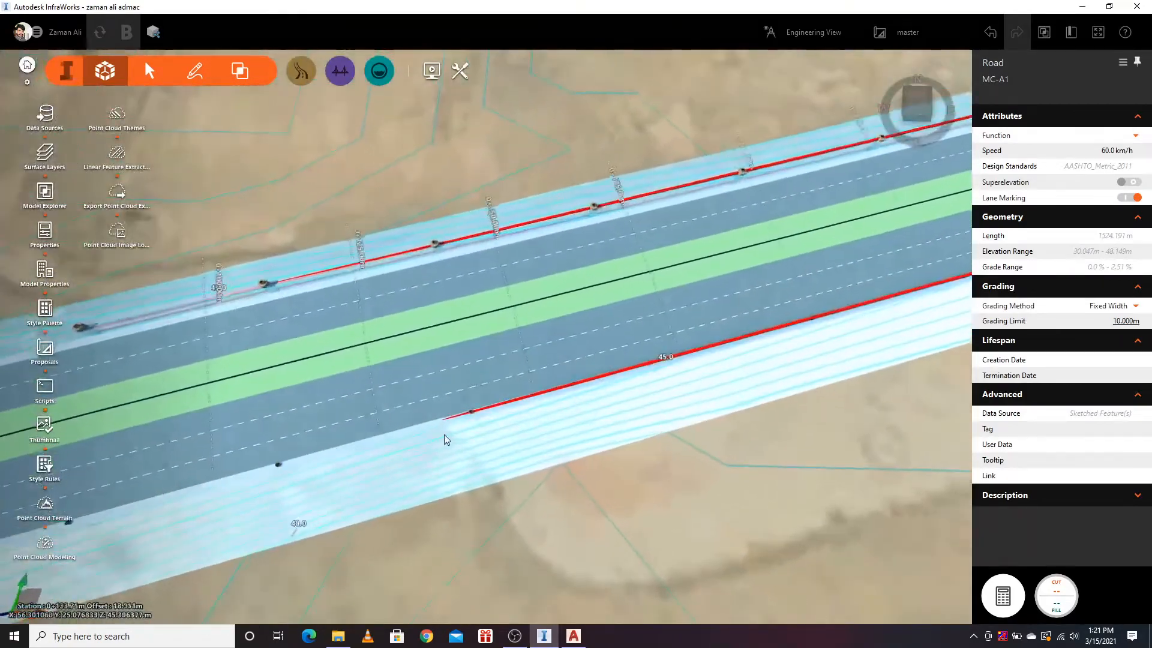
pyautogui.scroll(8, 441, 436)
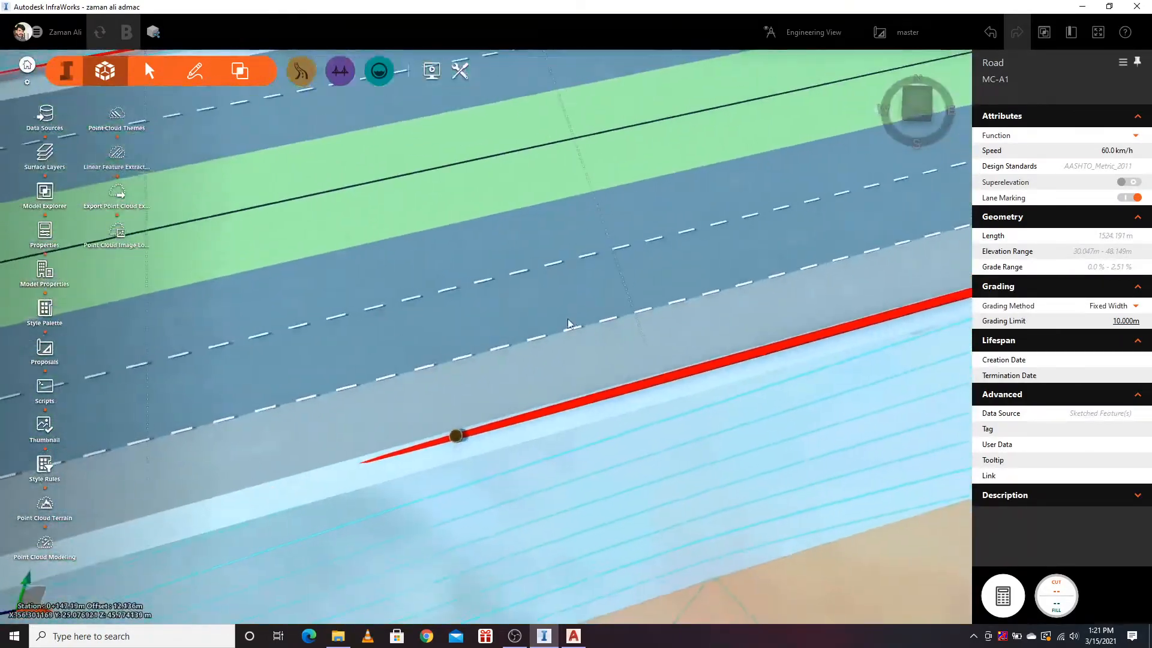
pyautogui.scroll(-10, 268, 316)
pyautogui.scroll(-3, 271, 335)
pyautogui.scroll(10, 797, 258)
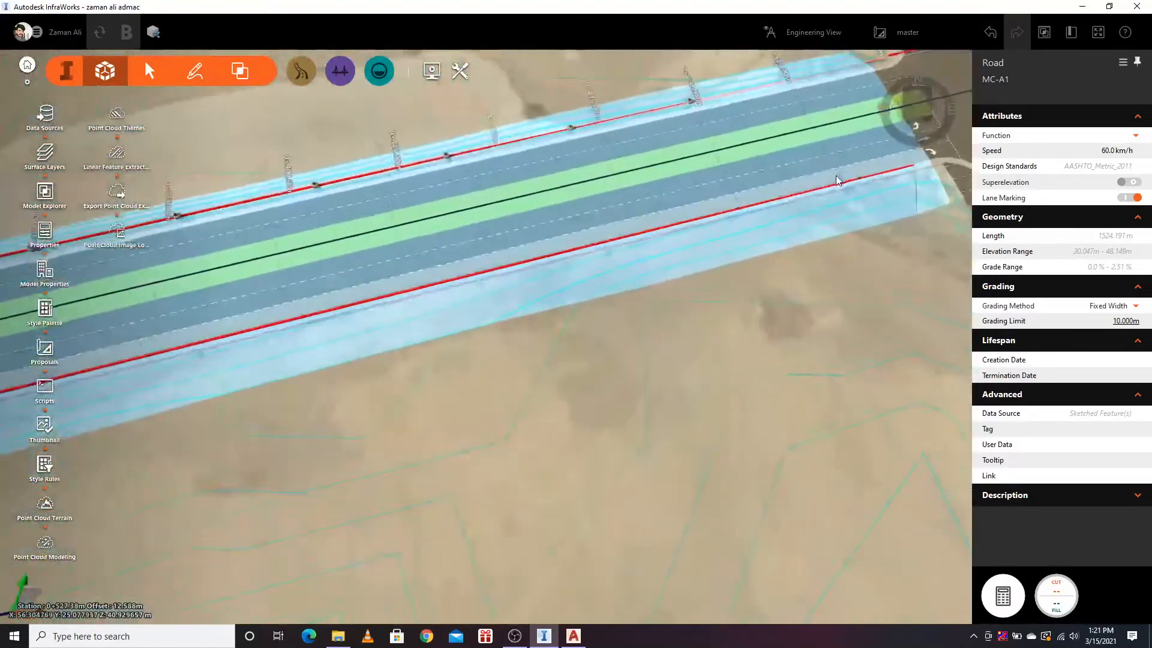
pyautogui.scroll(-6, 838, 180)
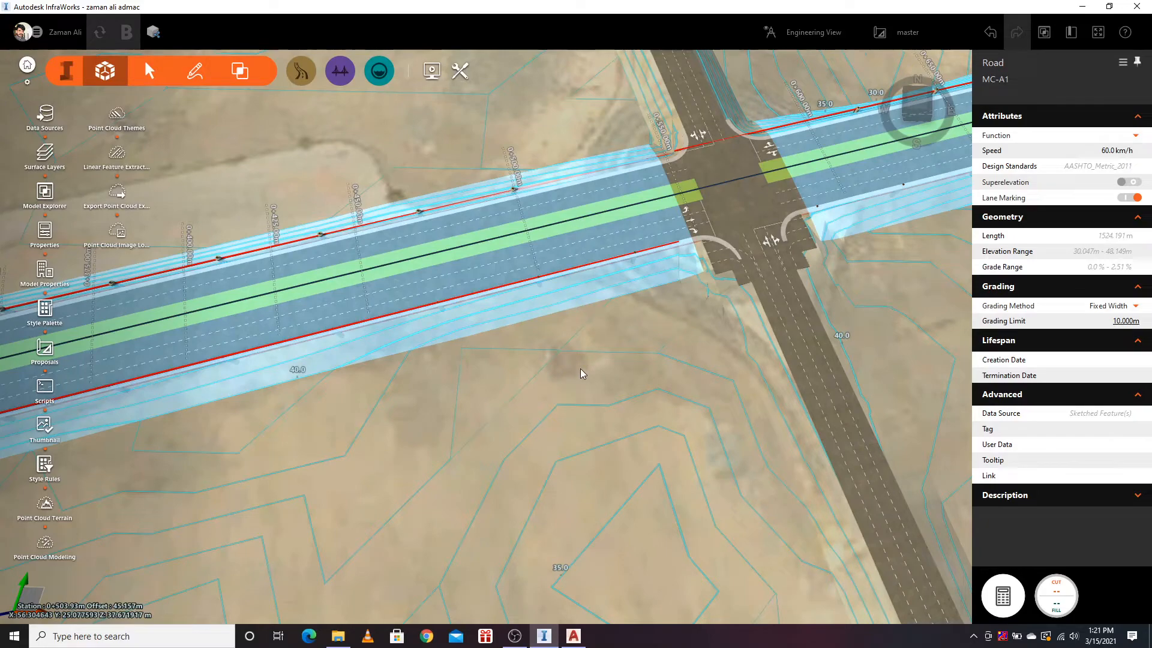
pyautogui.scroll(5, 540, 198)
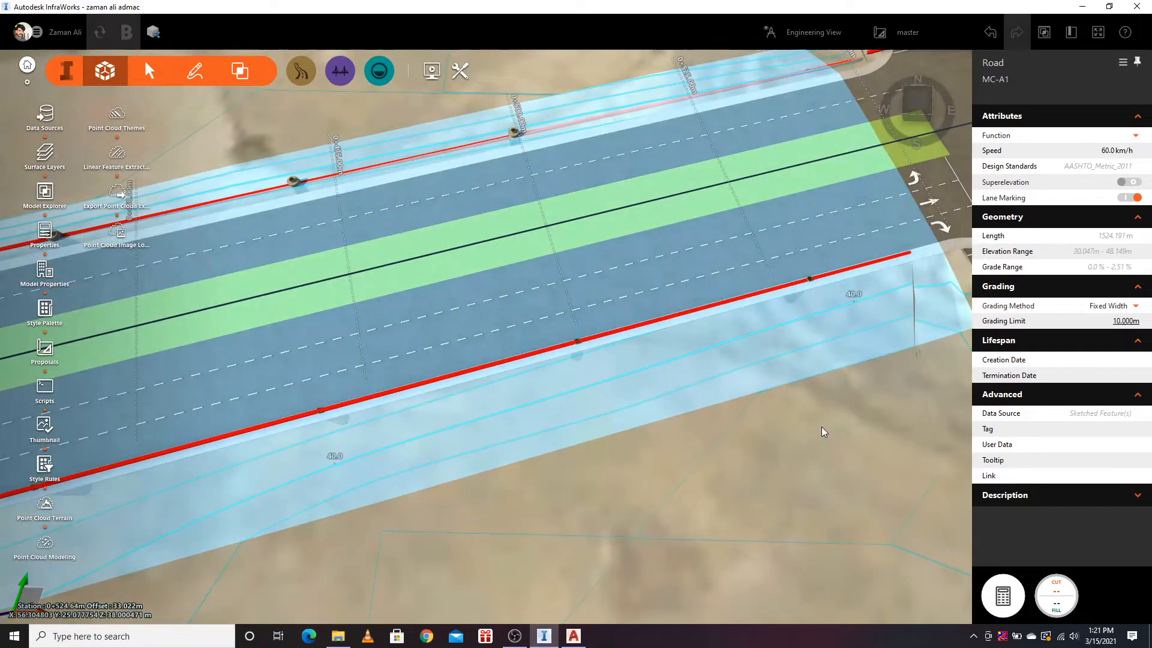
pyautogui.scroll(-3, 815, 414)
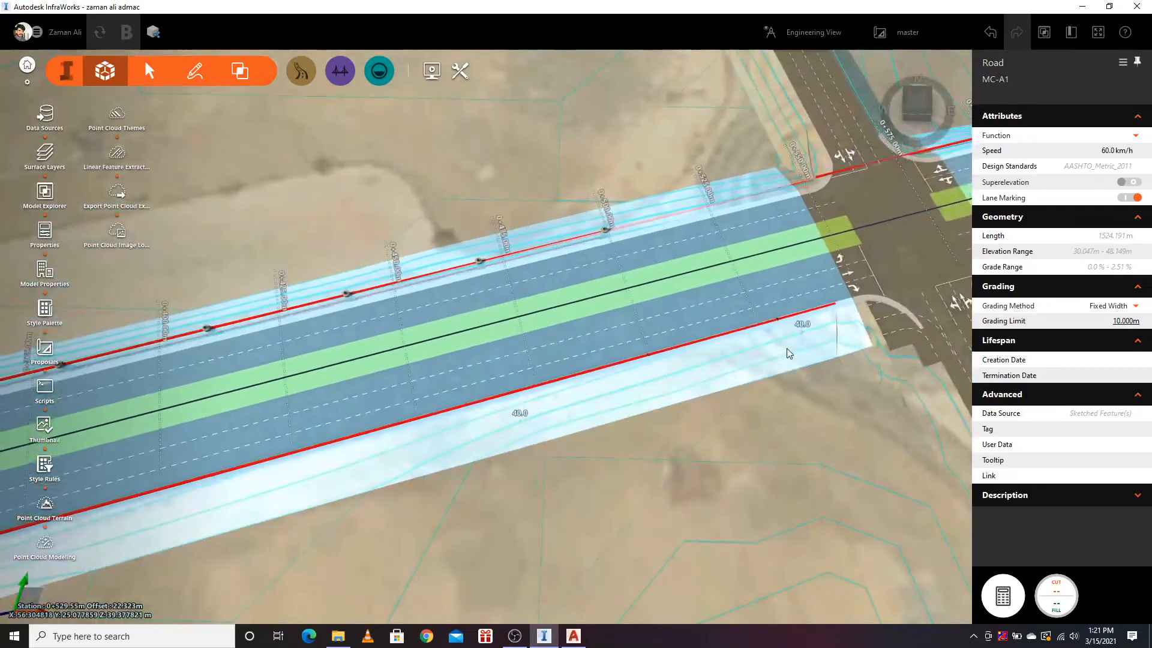
# Step: Set the width of the added outer lane on the south side of road MC-A1 to 4 m
pyautogui.click(676, 340)
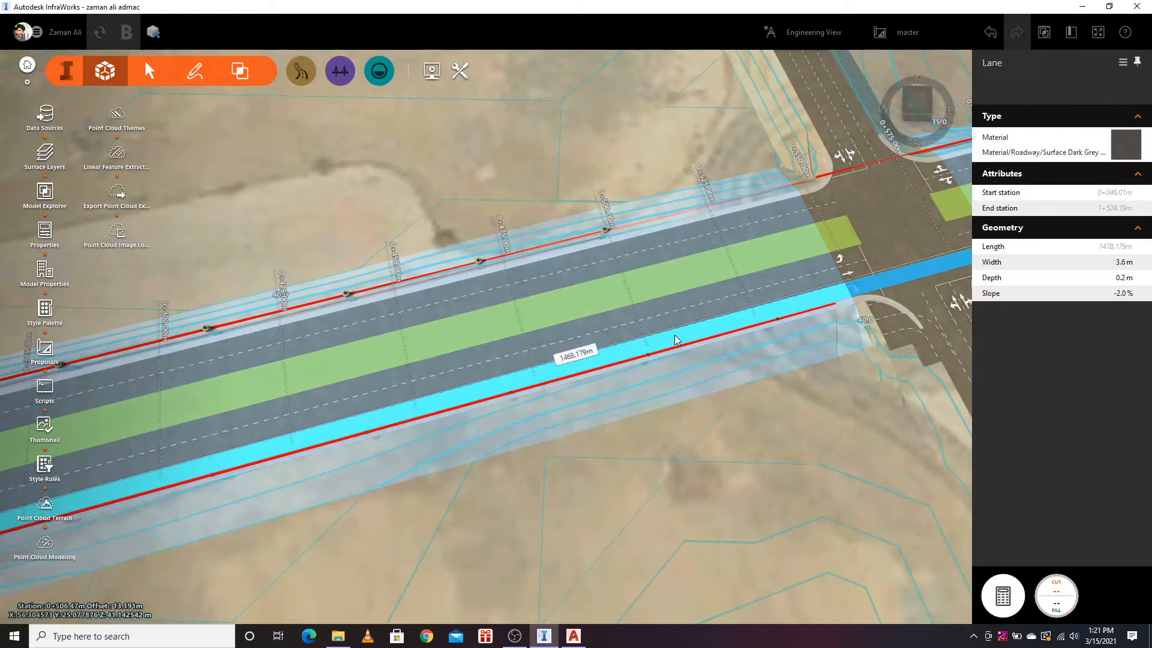
pyautogui.click(1124, 262)
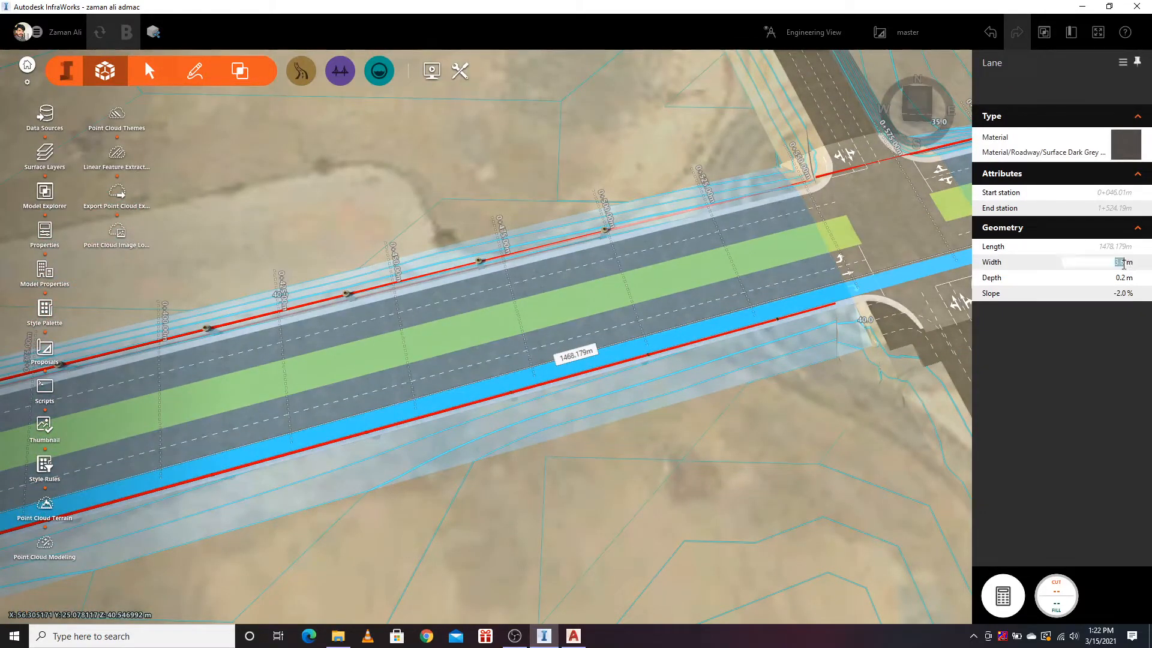
pyautogui.write('4')
pyautogui.press('Return')
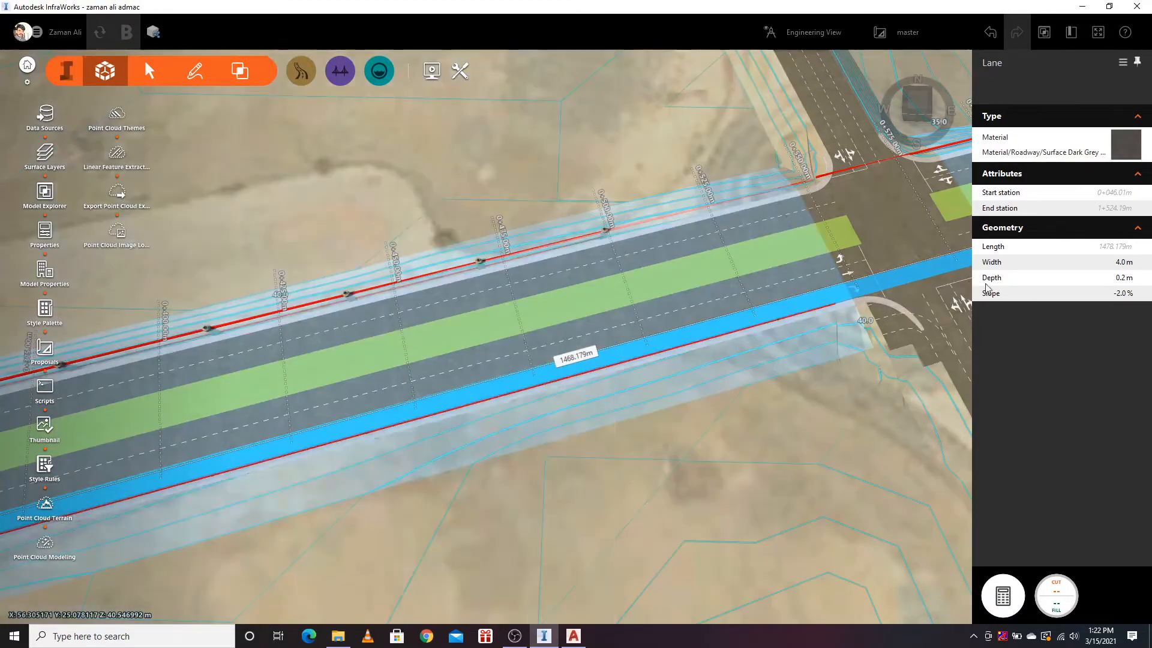
# Step: Delete the red pipeline feature that runs along the near edge of the main road
pyautogui.click(617, 401)
pyautogui.moveTo(512, 446); pyautogui.dragTo(665, 327)
pyautogui.click(786, 358)
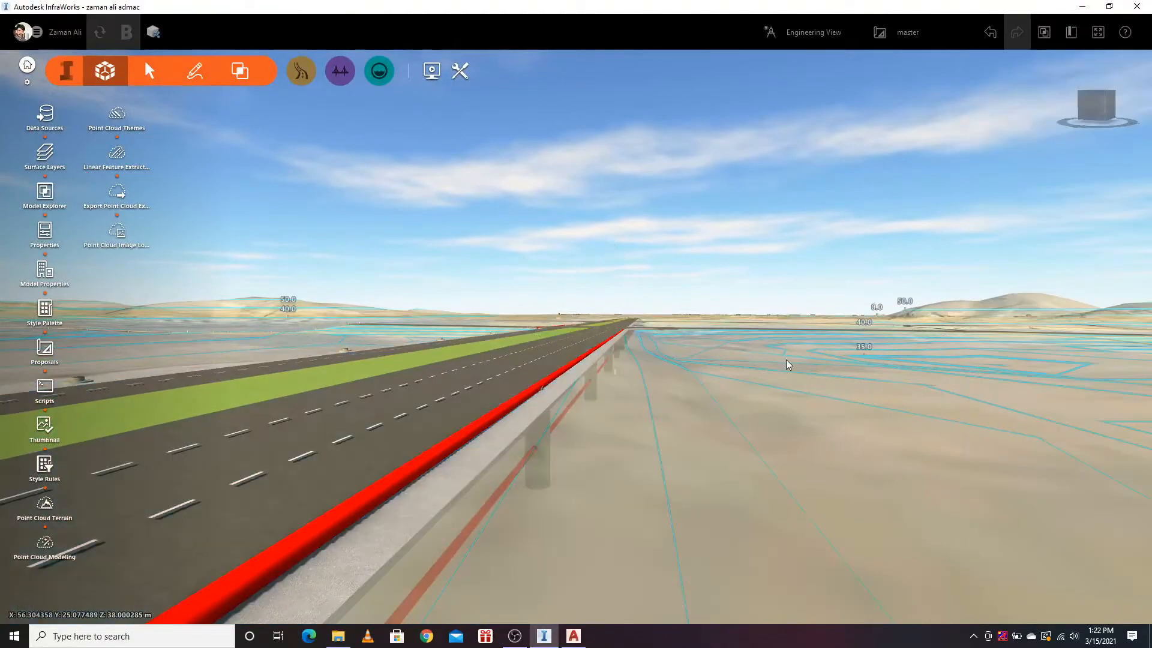
pyautogui.click(456, 445)
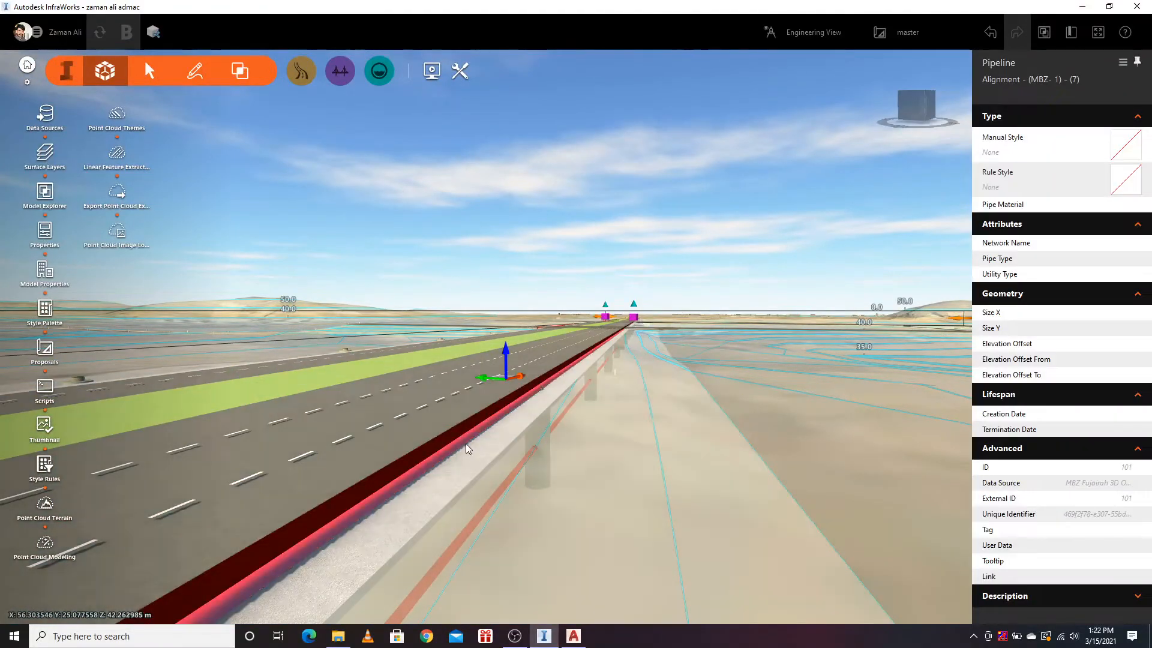
pyautogui.moveTo(601, 367); pyautogui.dragTo(300, 355, button='middle')
pyautogui.moveTo(617, 401); pyautogui.dragTo(491, 488)
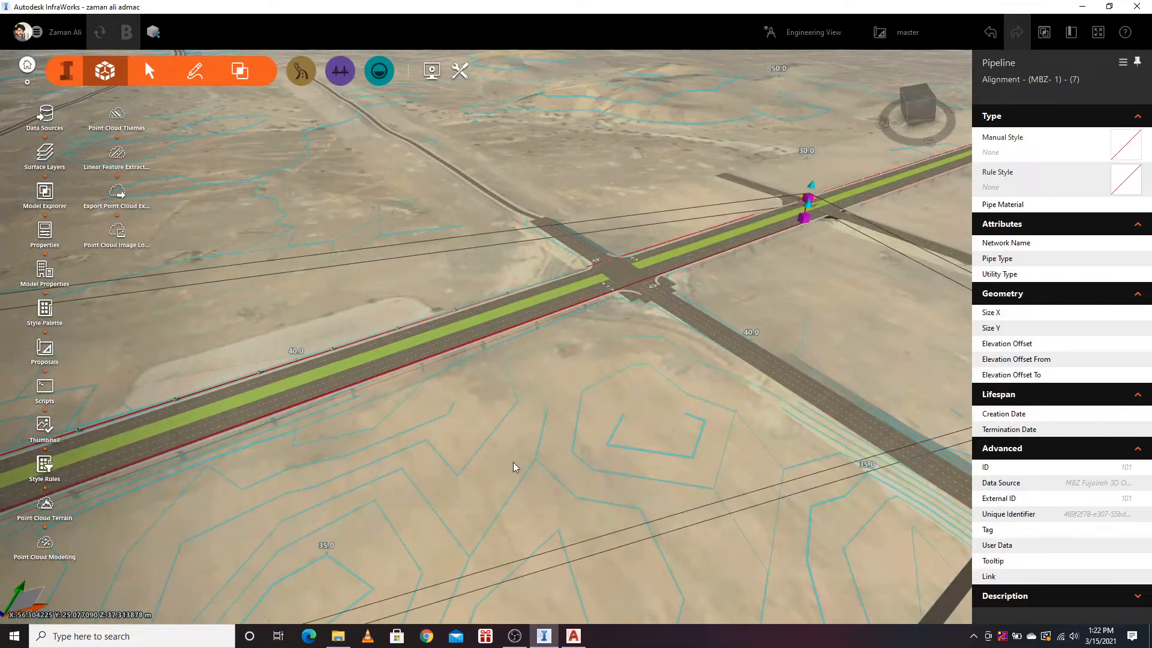
pyautogui.press('Delete')
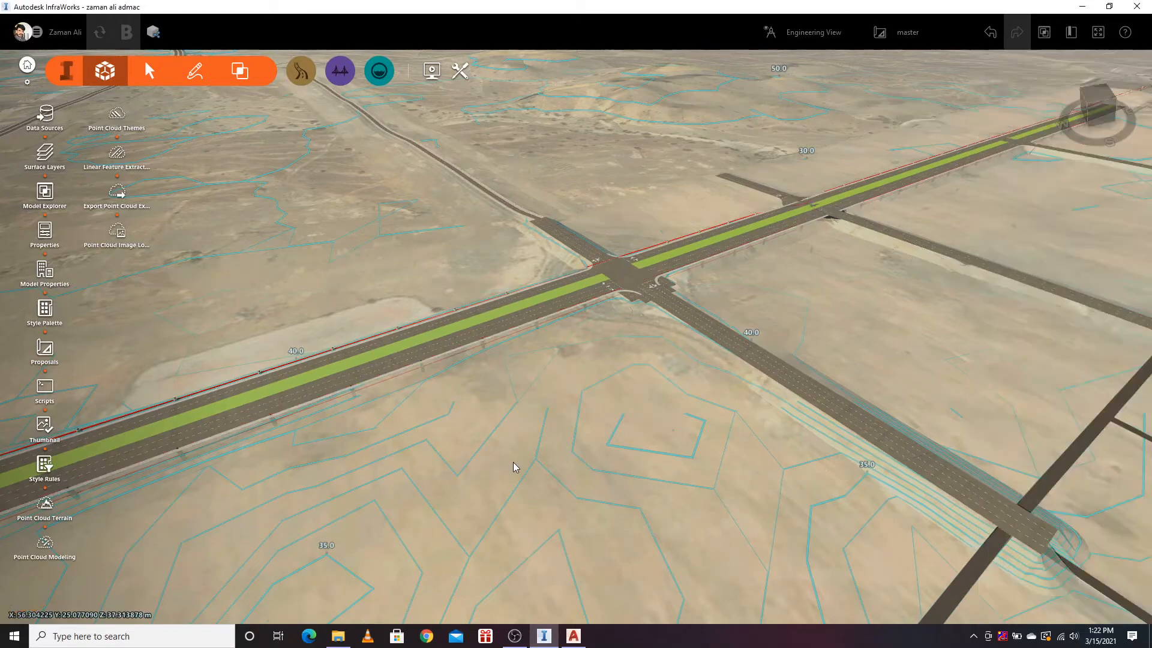
# Step: Examine the near road edge and its manholes where the pipeline ran
pyautogui.scroll(10, 259, 456)
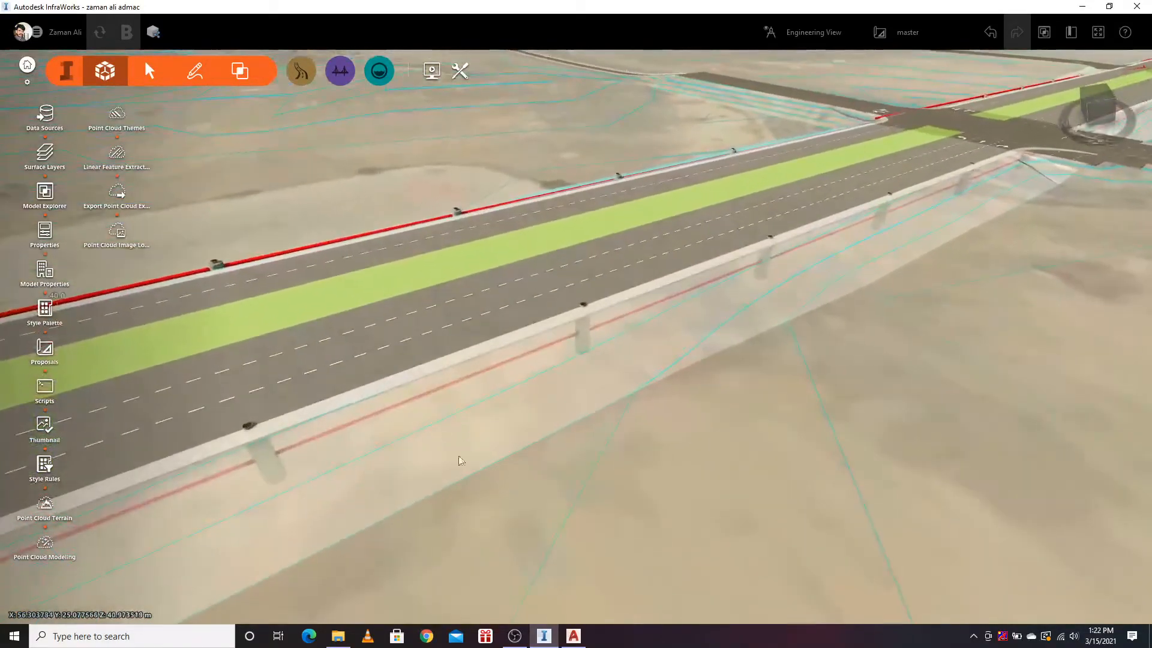
pyautogui.moveTo(458, 456); pyautogui.dragTo(629, 406)
pyautogui.scroll(2, 412, 442)
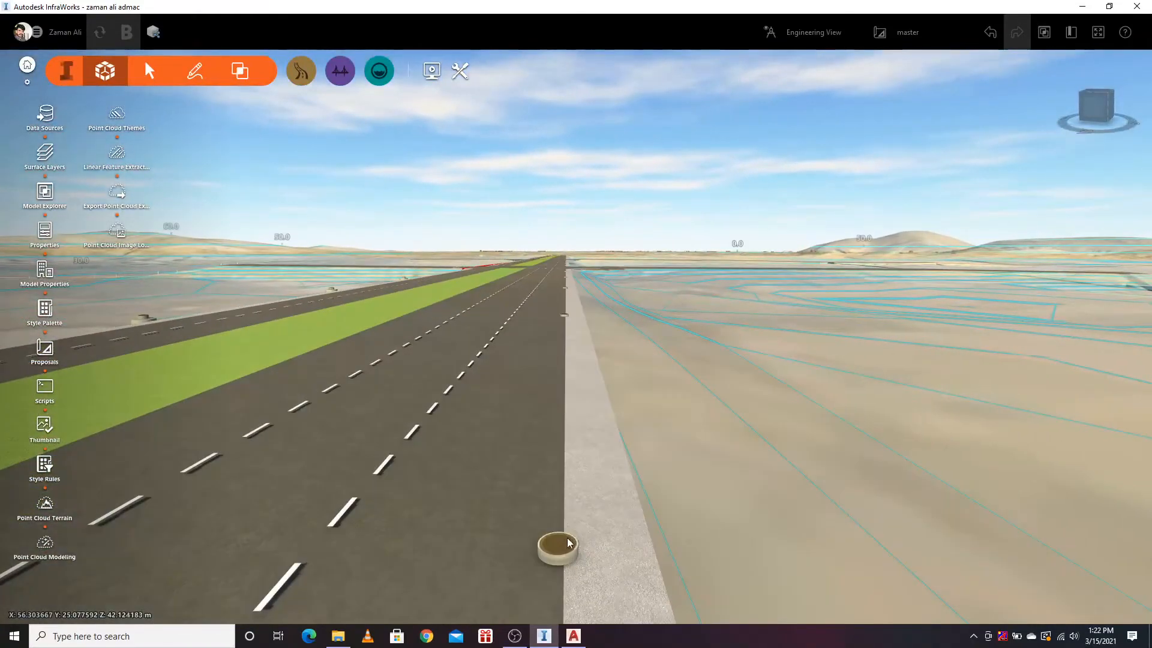
pyautogui.scroll(-2, 473, 354)
pyautogui.scroll(-4, 530, 185)
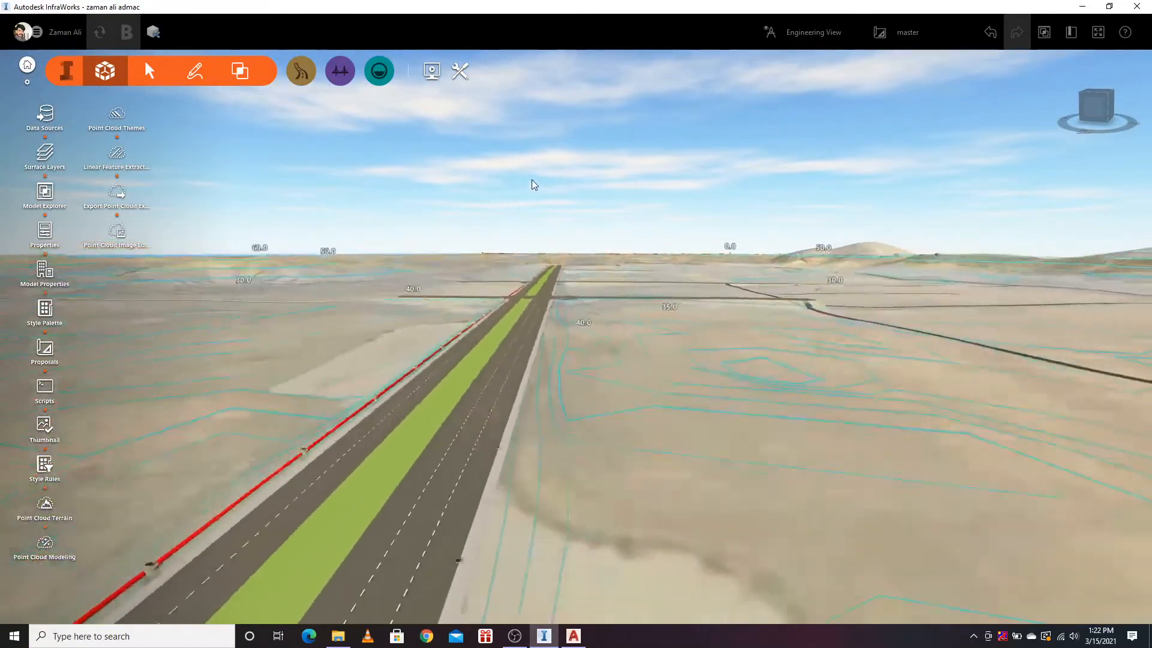
pyautogui.scroll(-3, 406, 234)
pyautogui.scroll(5, 462, 401)
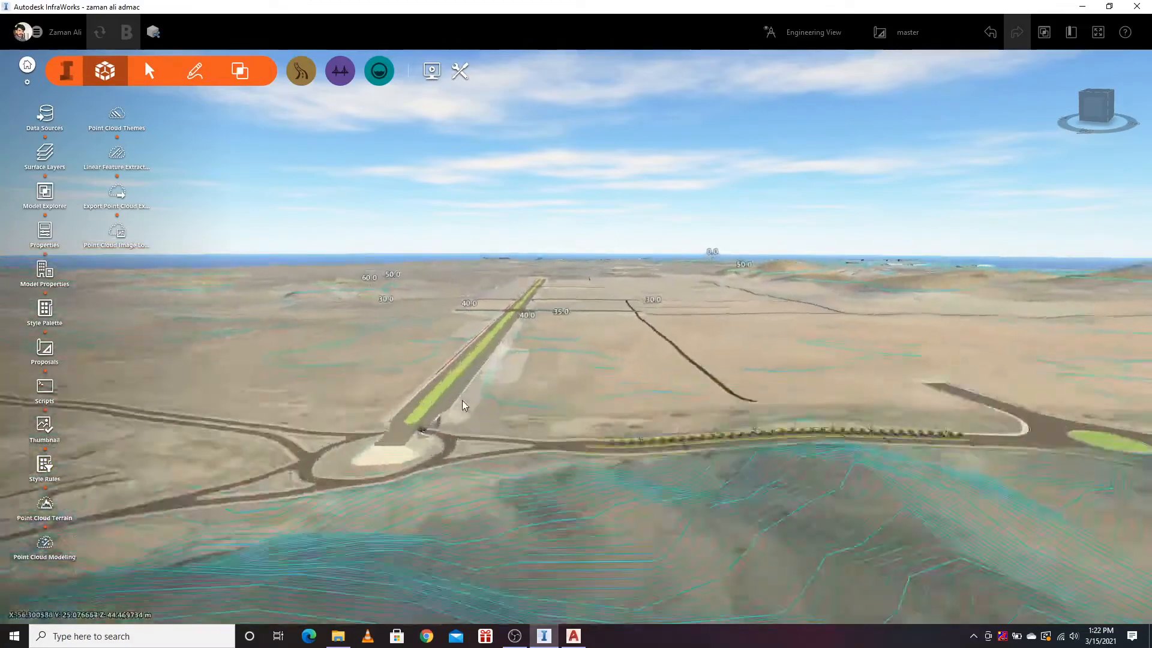
# Step: Change the part of a manhole near the start of the road's near edge to Rectangular Access Structure M01
pyautogui.moveTo(677, 498); pyautogui.dragTo(506, 527)
pyautogui.moveTo(799, 403); pyautogui.dragTo(750, 566)
pyautogui.scroll(6, 124, 513)
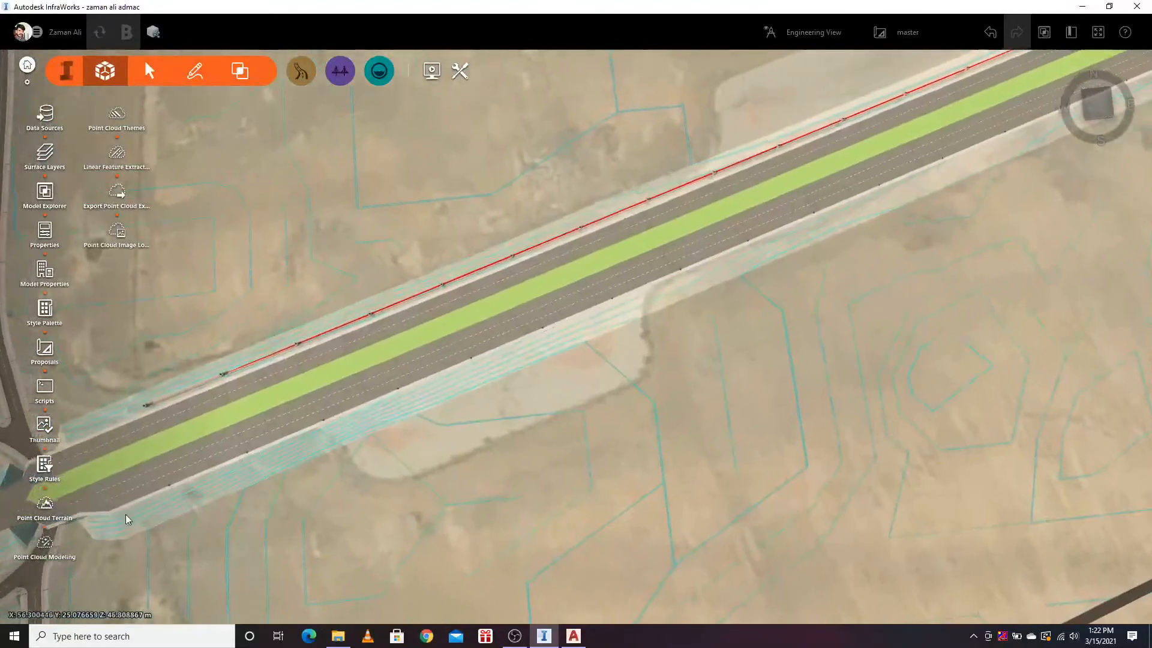
pyautogui.scroll(-5, 949, 267)
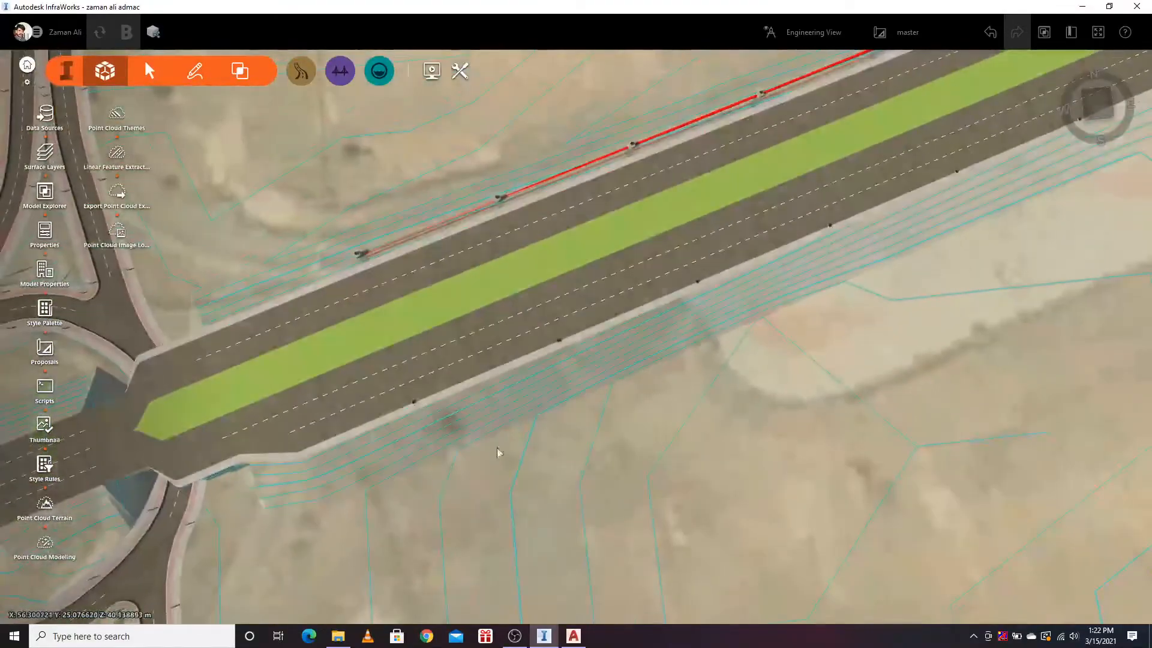
pyautogui.scroll(6, 307, 457)
pyautogui.scroll(4, 330, 445)
pyautogui.moveTo(257, 472); pyautogui.dragTo(279, 263)
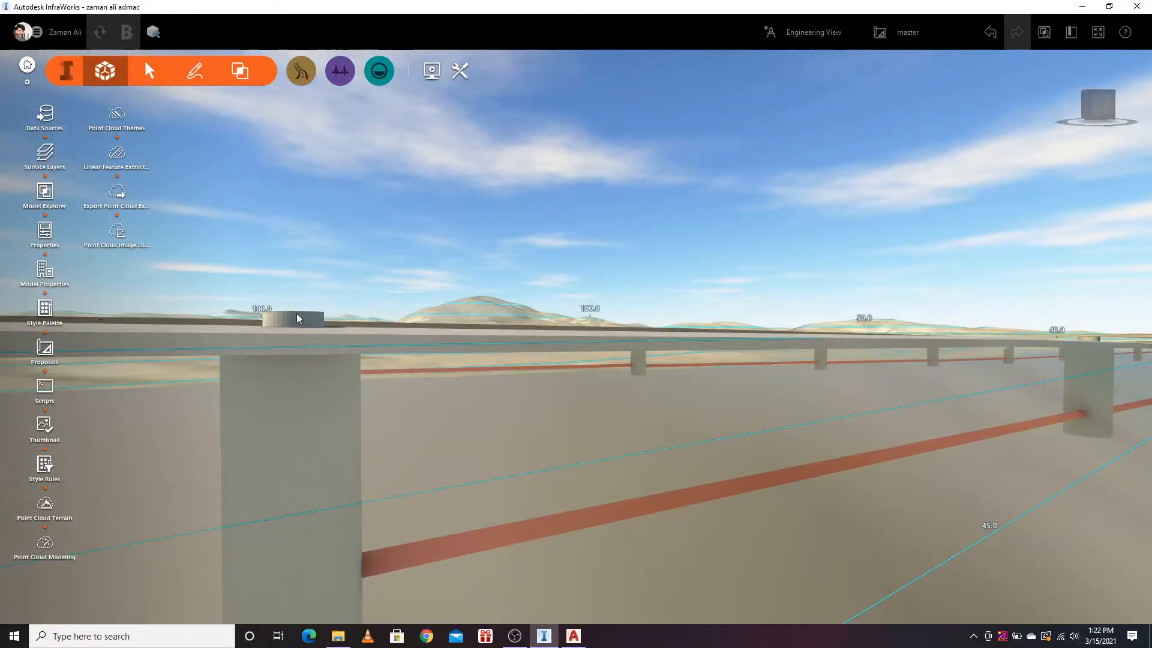
pyautogui.click(296, 315)
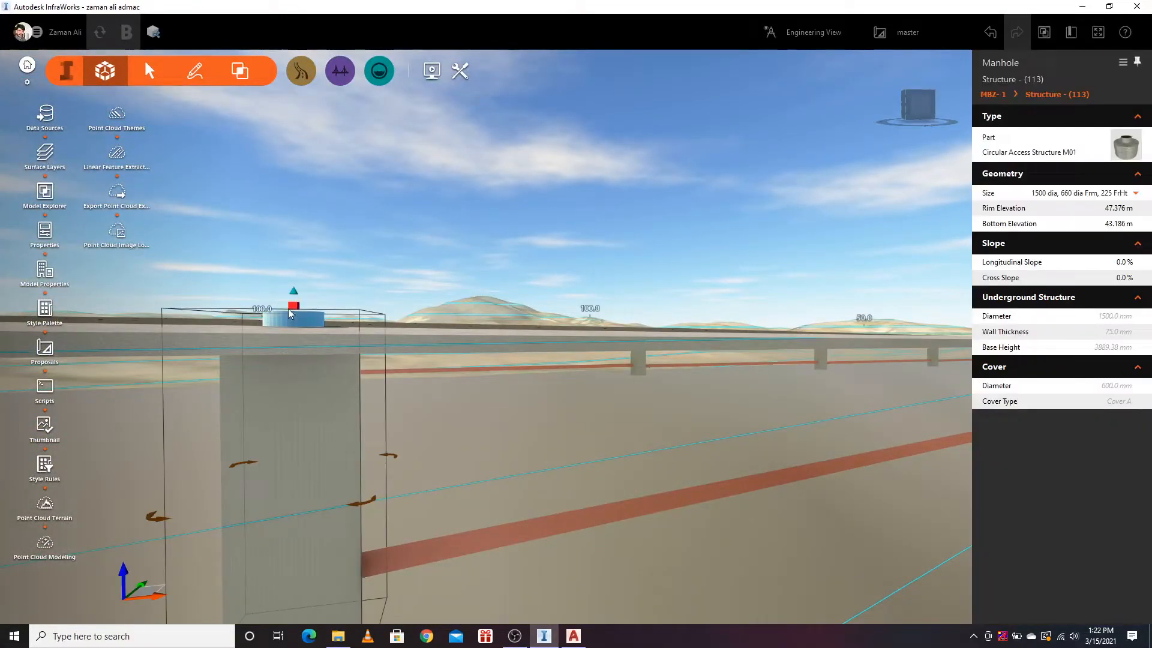
pyautogui.click(1124, 150)
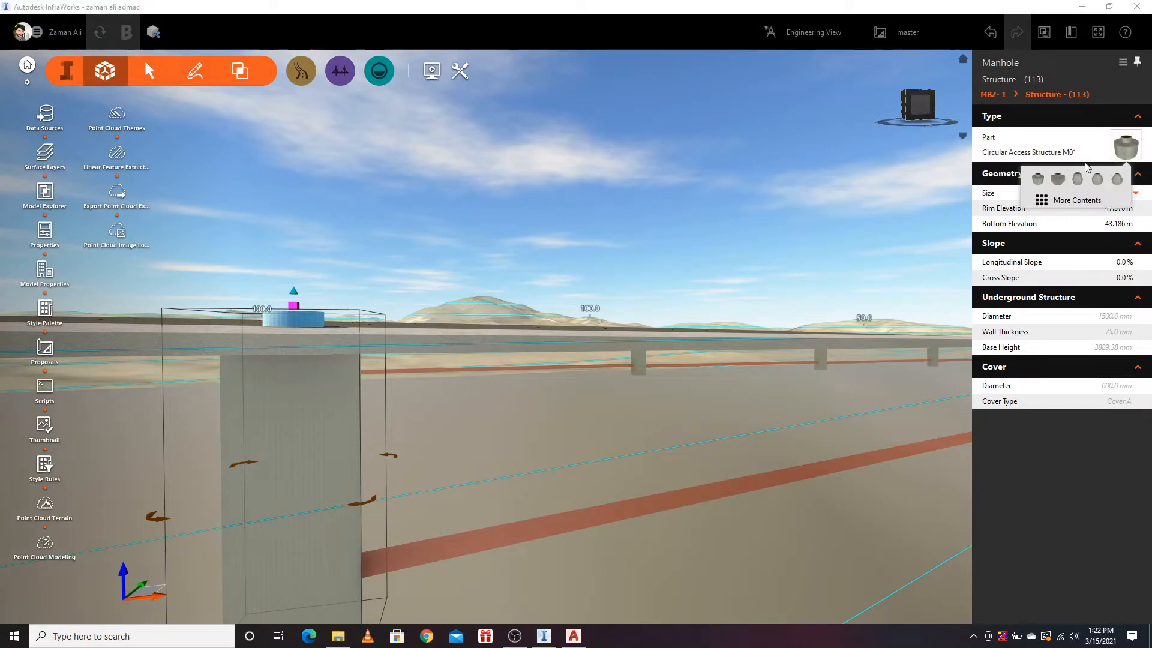
pyautogui.click(1057, 180)
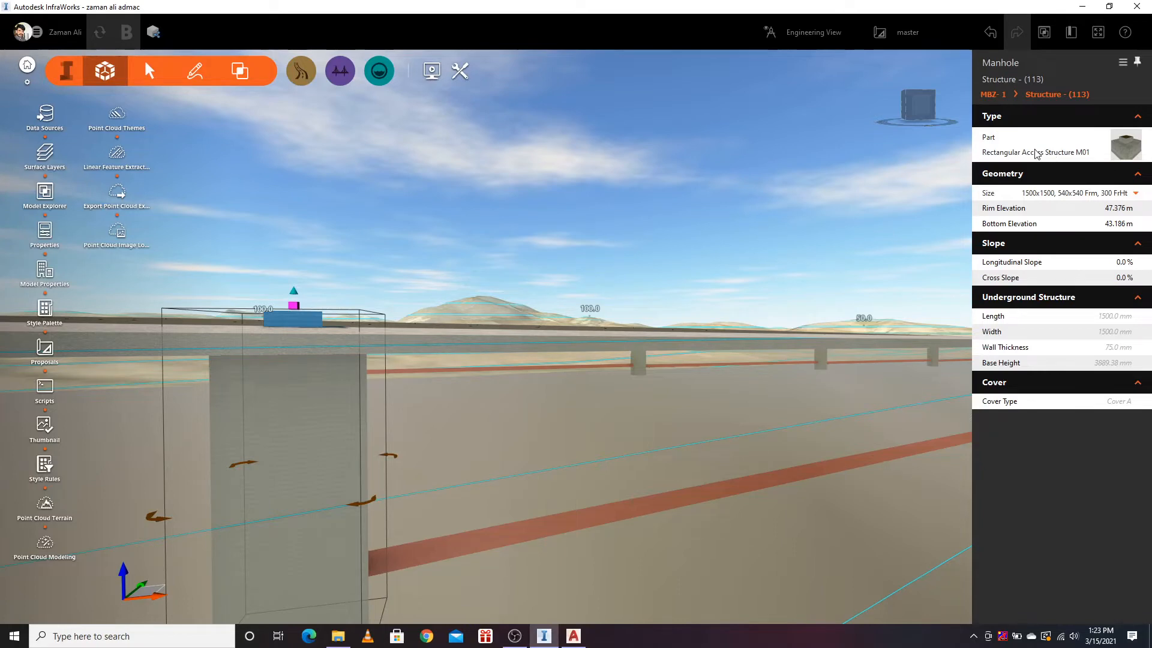
# Step: Browse the full catalogue of manhole components and pick Rectangular Access Structure M01 again
pyautogui.click(1130, 147)
pyautogui.click(1039, 201)
pyautogui.scroll(-5, 222, 373)
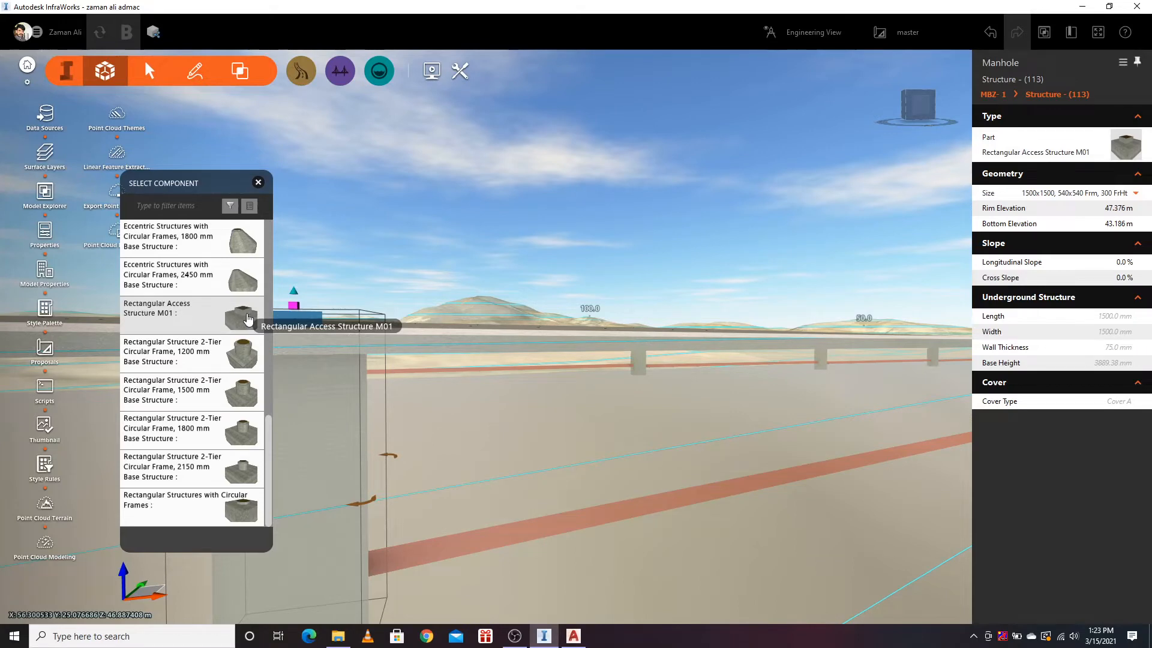
pyautogui.scroll(3, 249, 318)
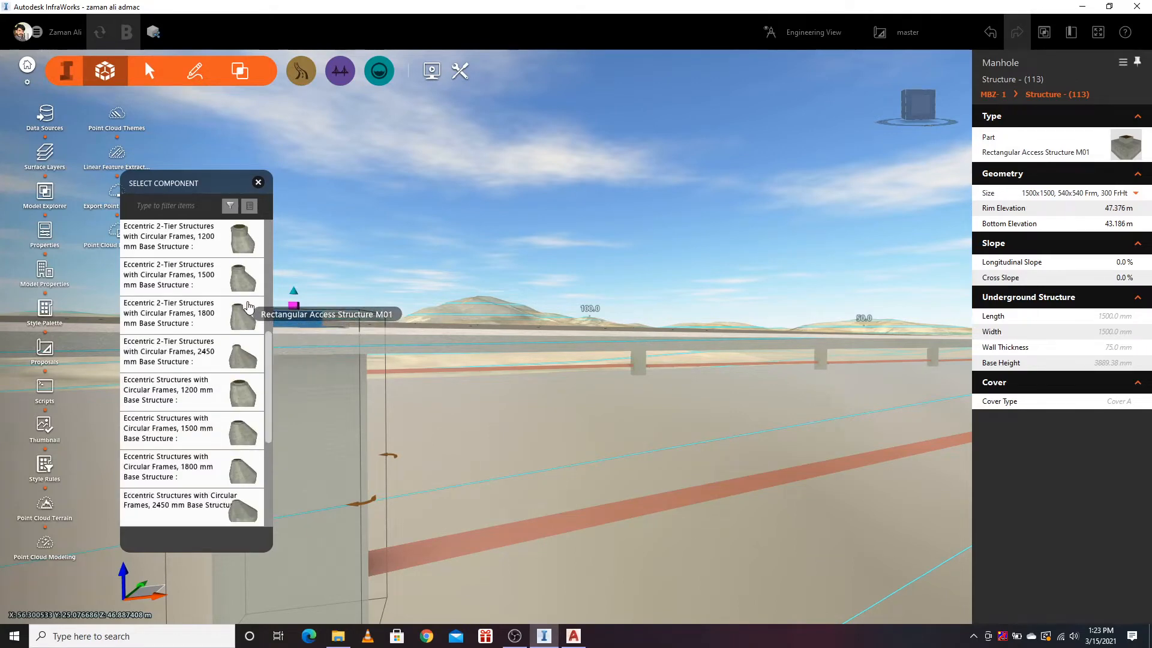
pyautogui.scroll(5, 246, 312)
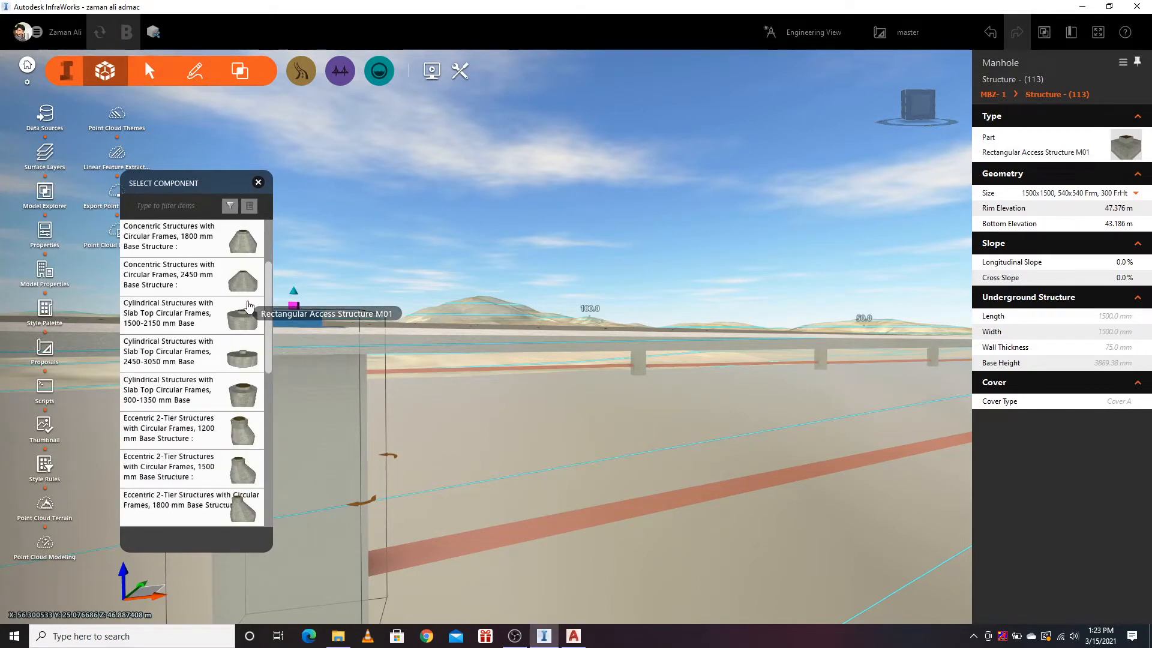
pyautogui.scroll(-8, 249, 306)
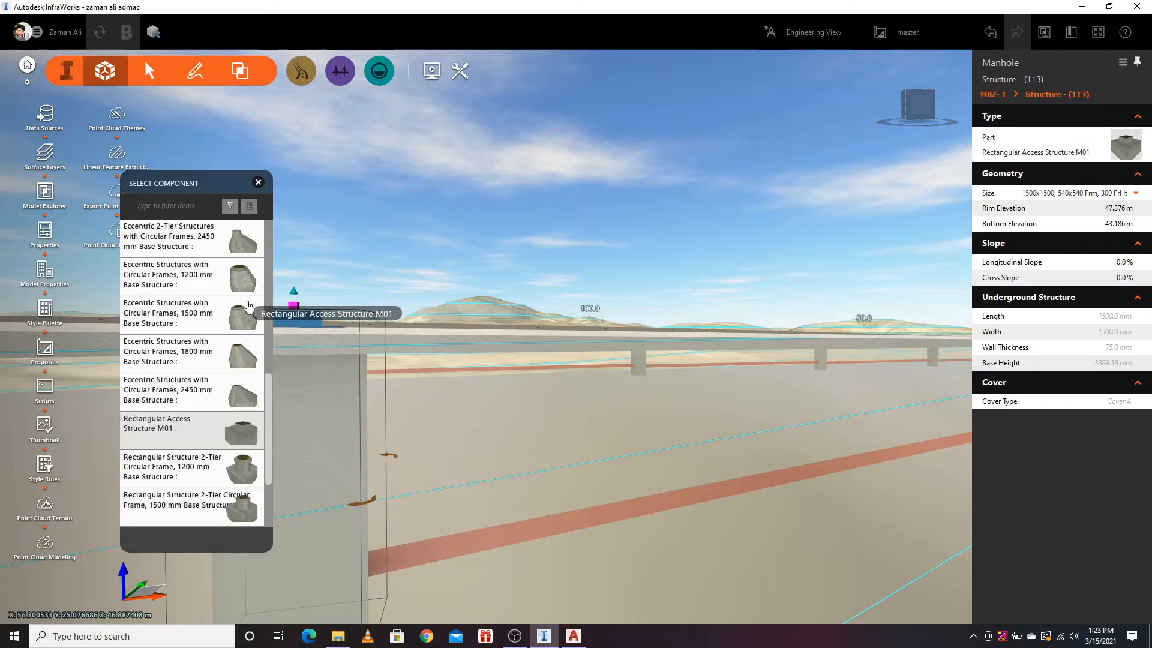
pyautogui.click(210, 441)
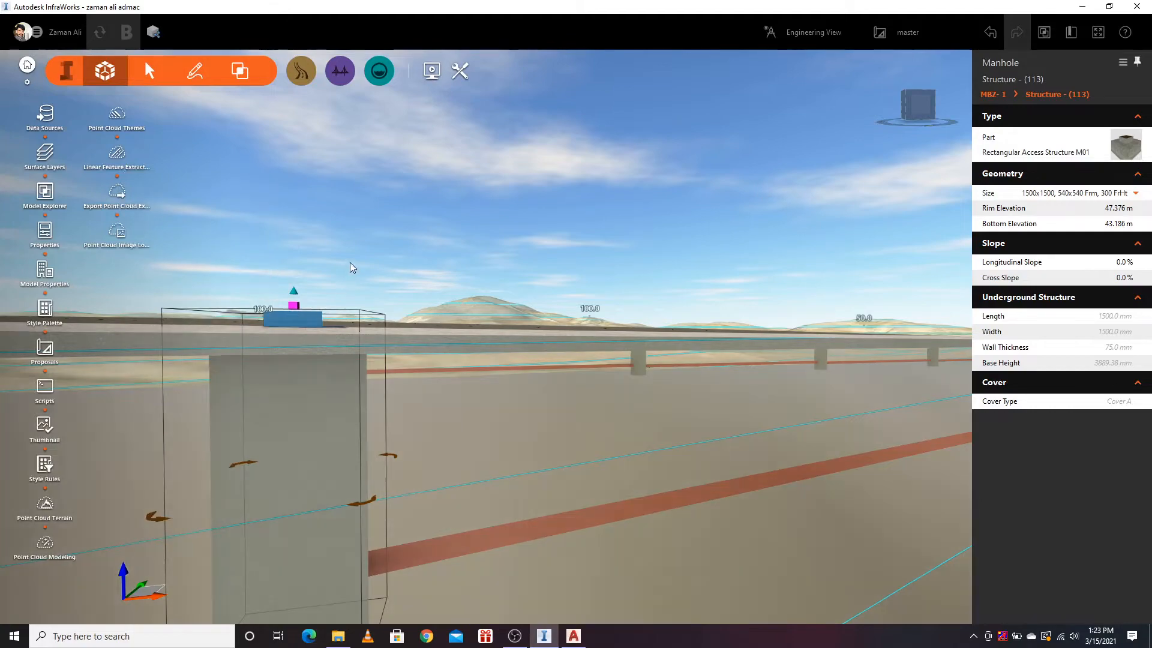
# Step: Examine the rectangular manhole from above and review its available part options
pyautogui.keyDown('shift'); pyautogui.moveTo(351, 262); pyautogui.dragTo(225, 383, button='middle'); pyautogui.keyUp('shift')
pyautogui.scroll(5, 225, 384)
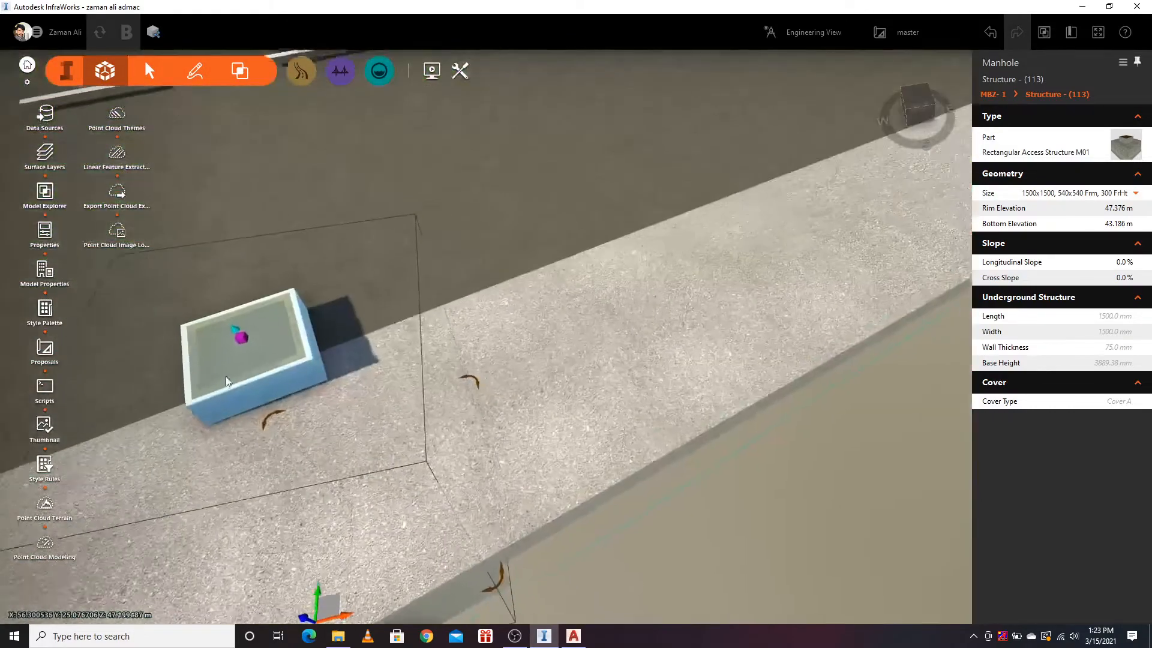
pyautogui.rightClick(276, 350)
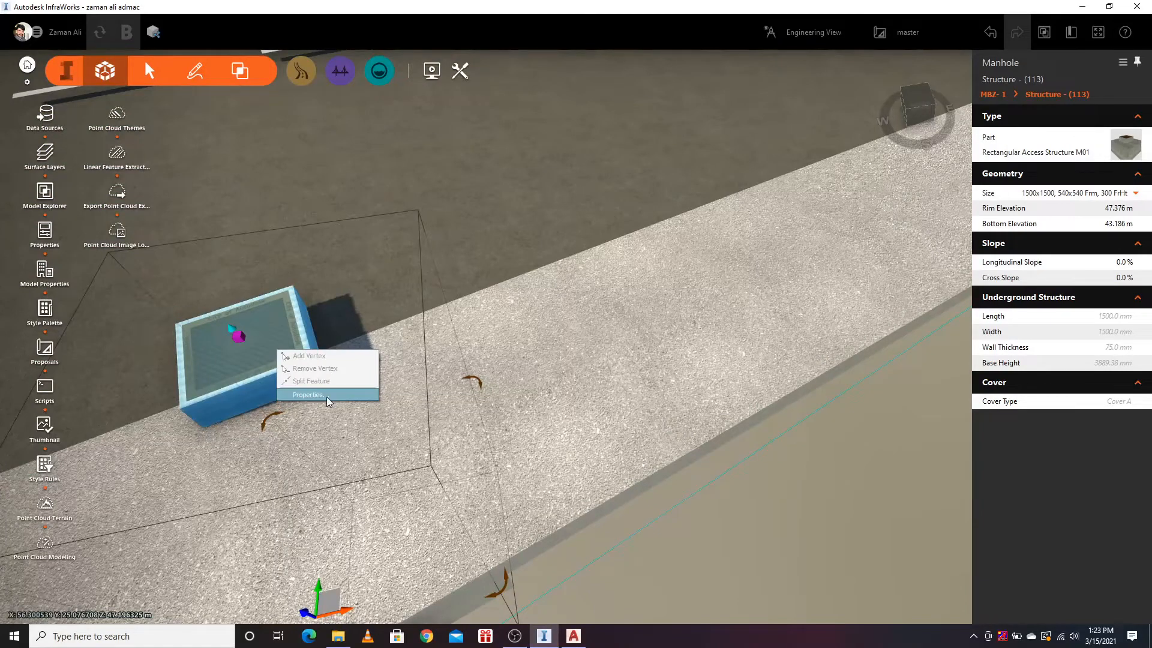
pyautogui.click(1125, 152)
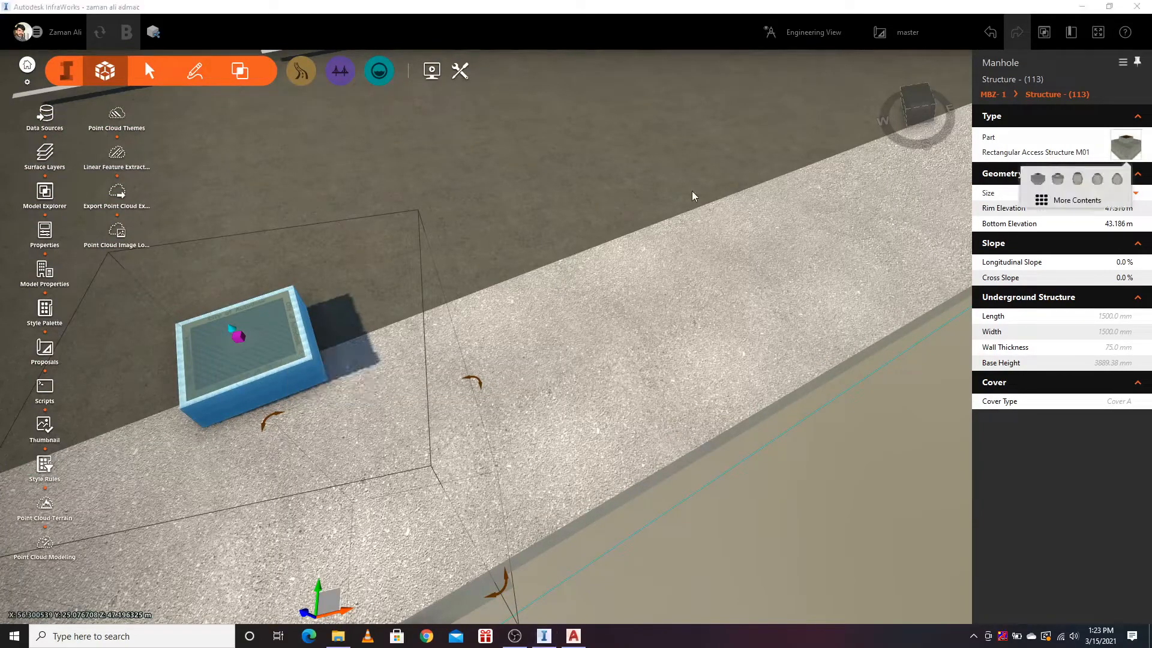
pyautogui.moveTo(297, 401); pyautogui.dragTo(279, 337)
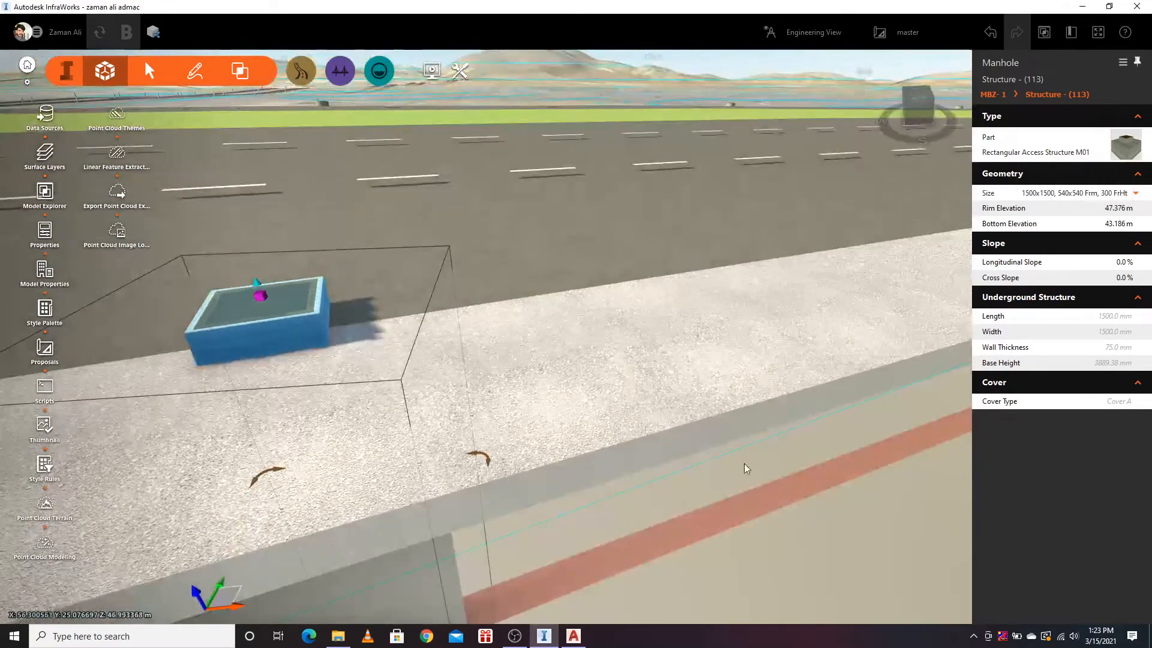
# Step: Insert a Curb & Gutter component about 30 m long along the near edge of road MC-A1, starting at about station 0+052
pyautogui.click(747, 463)
pyautogui.moveTo(388, 480); pyautogui.dragTo(597, 547)
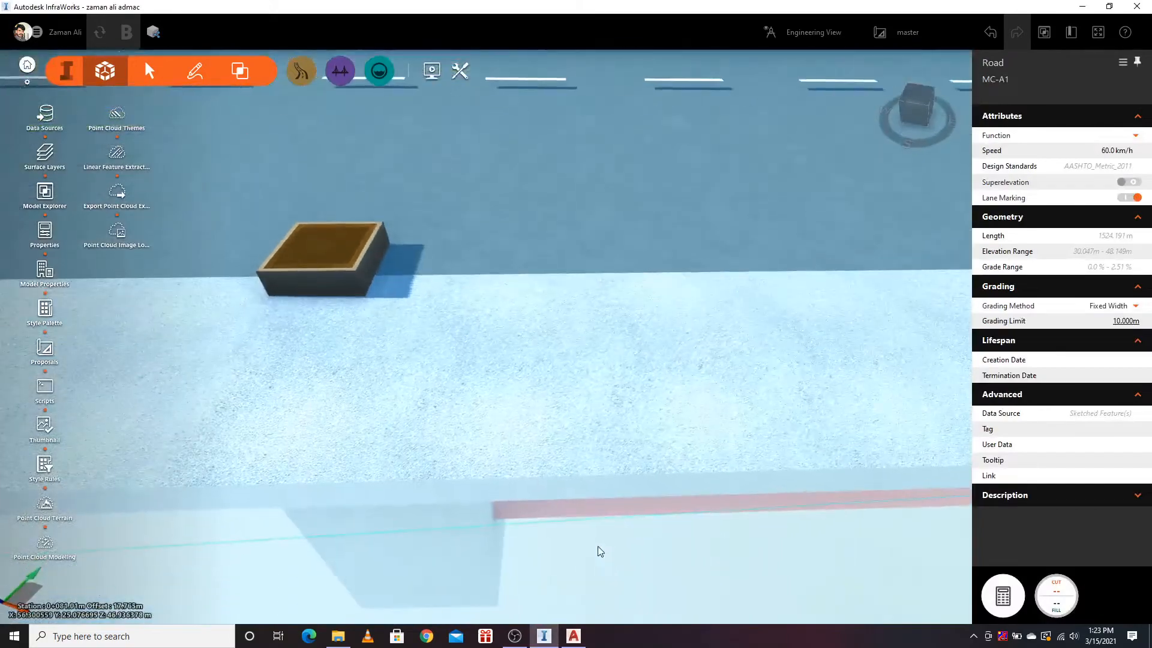
pyautogui.scroll(-5, 773, 446)
pyautogui.scroll(-8, 714, 260)
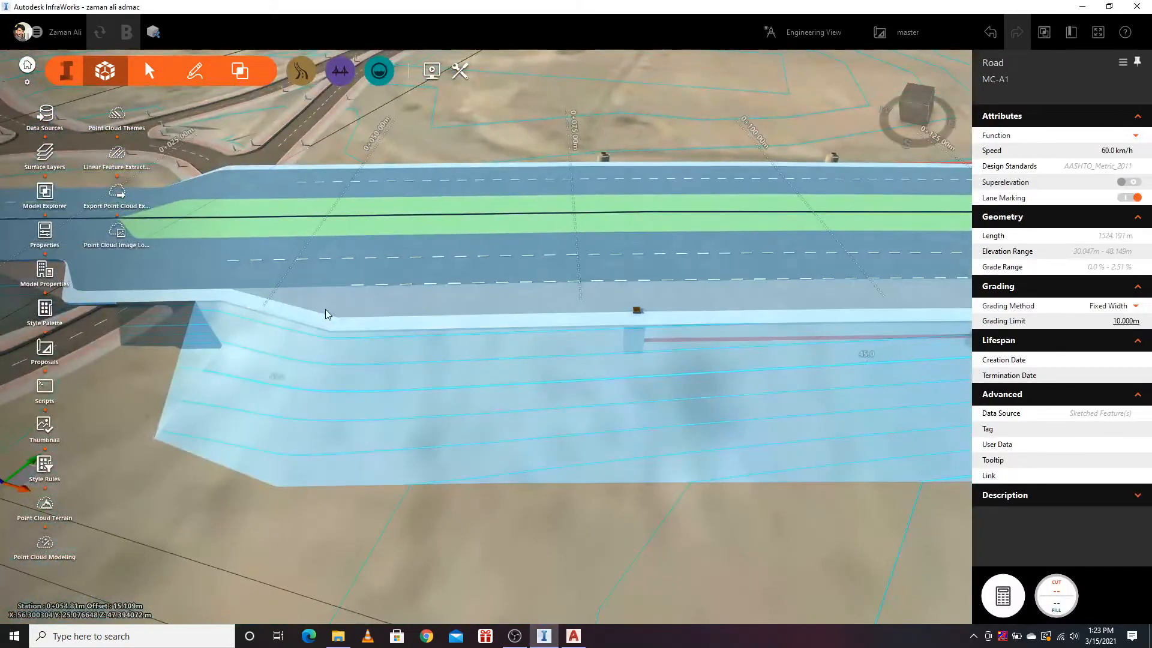
pyautogui.rightClick(325, 317)
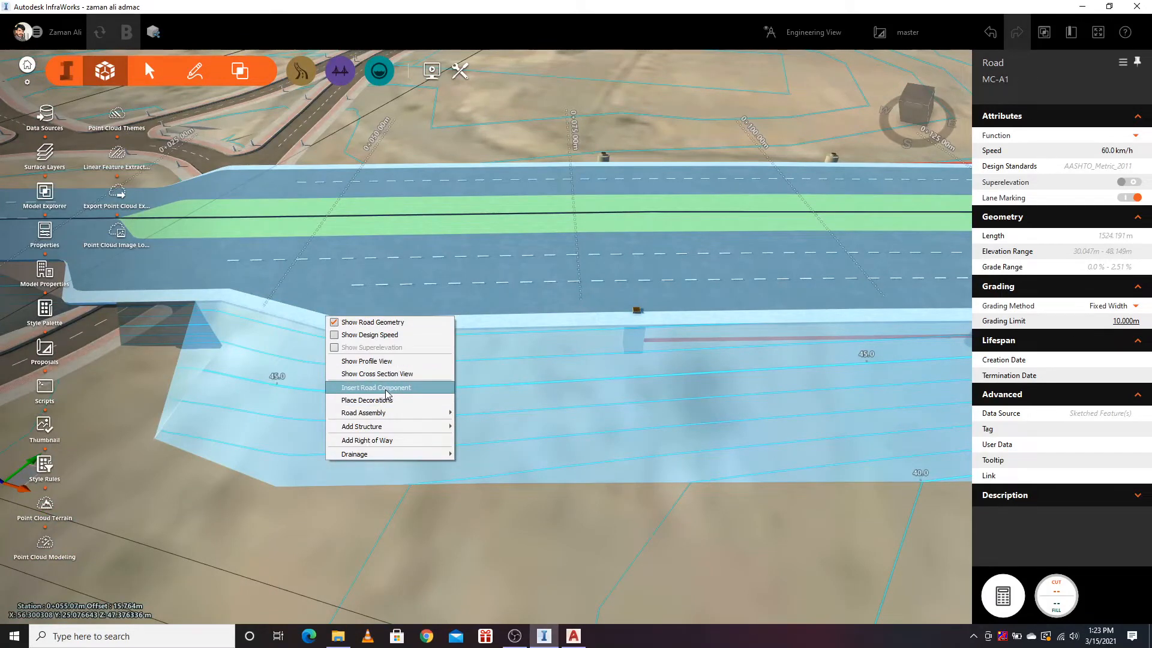
pyautogui.click(424, 388)
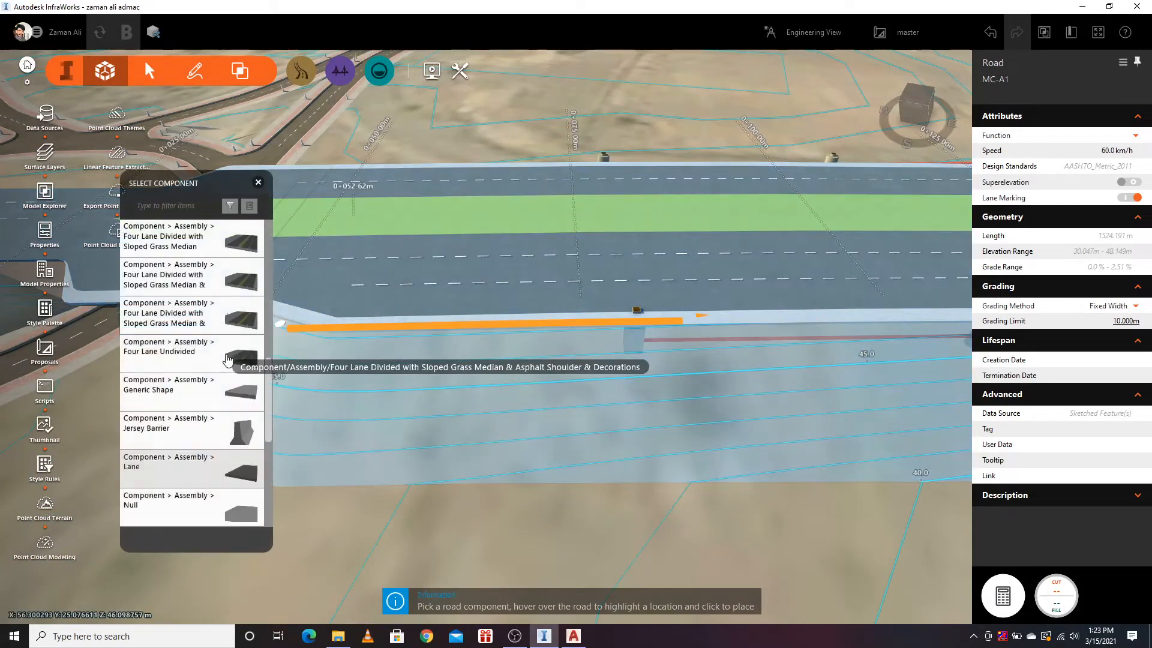
pyautogui.scroll(-5, 226, 359)
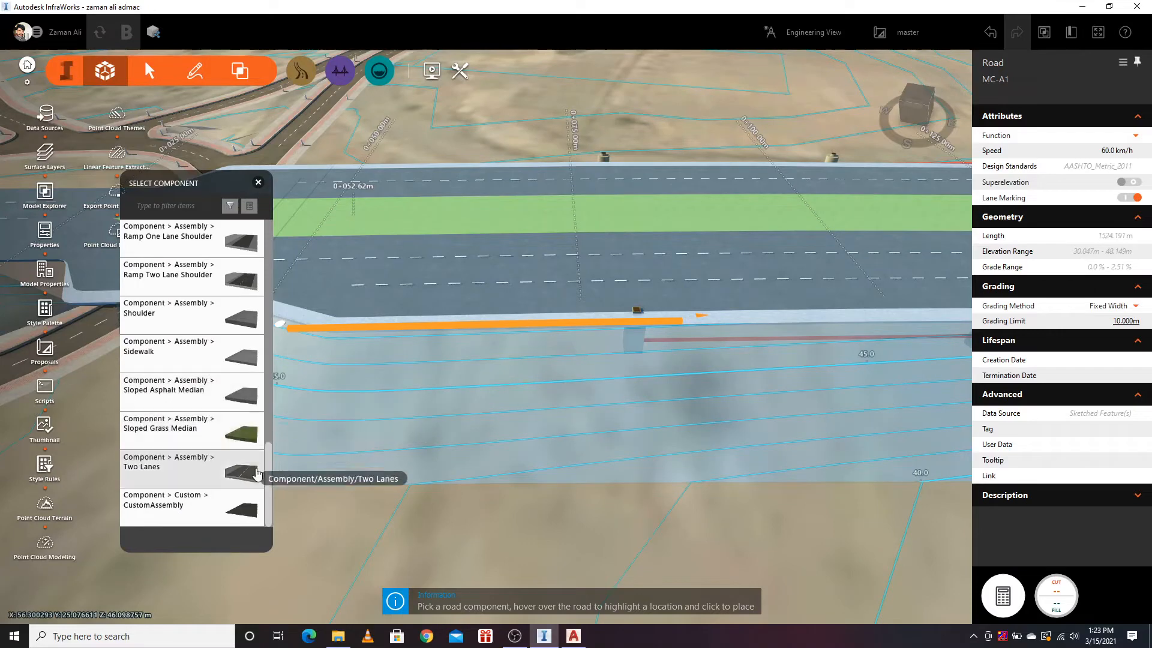
pyautogui.scroll(5, 261, 487)
pyautogui.scroll(5, 261, 487)
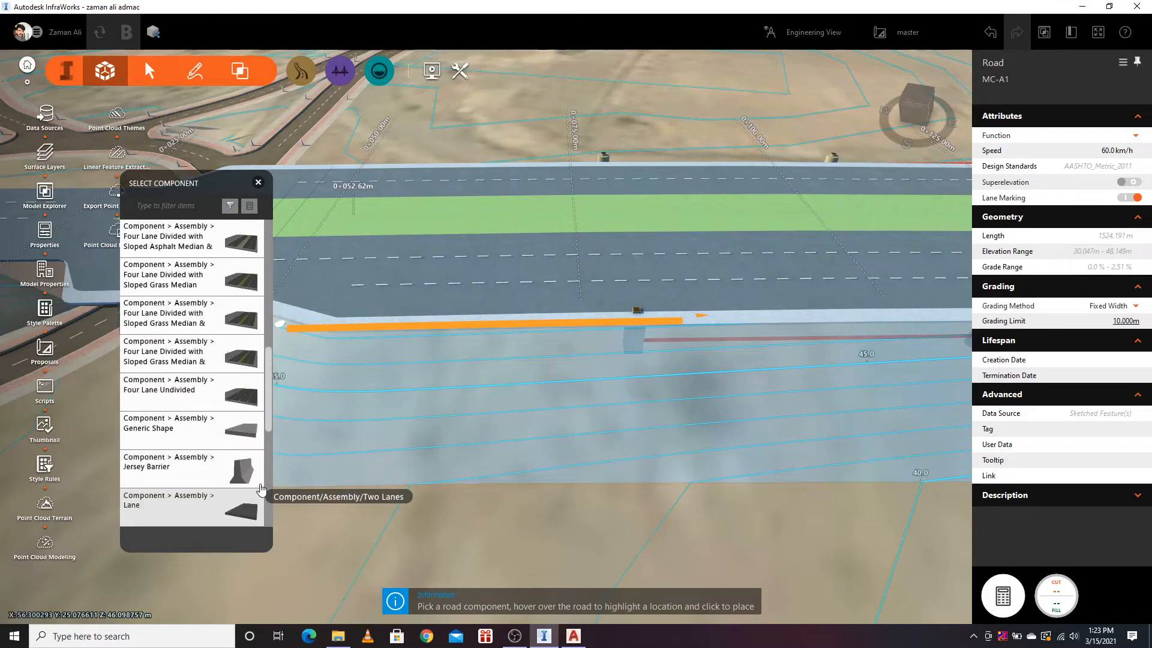
pyautogui.scroll(4, 261, 488)
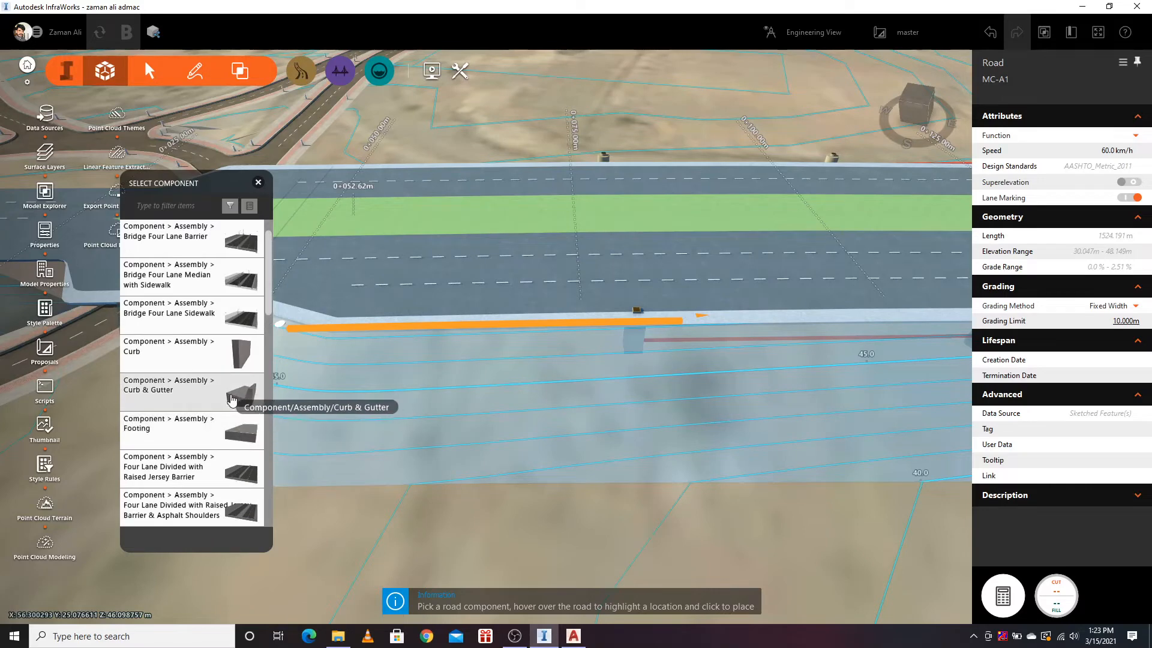
pyautogui.click(233, 399)
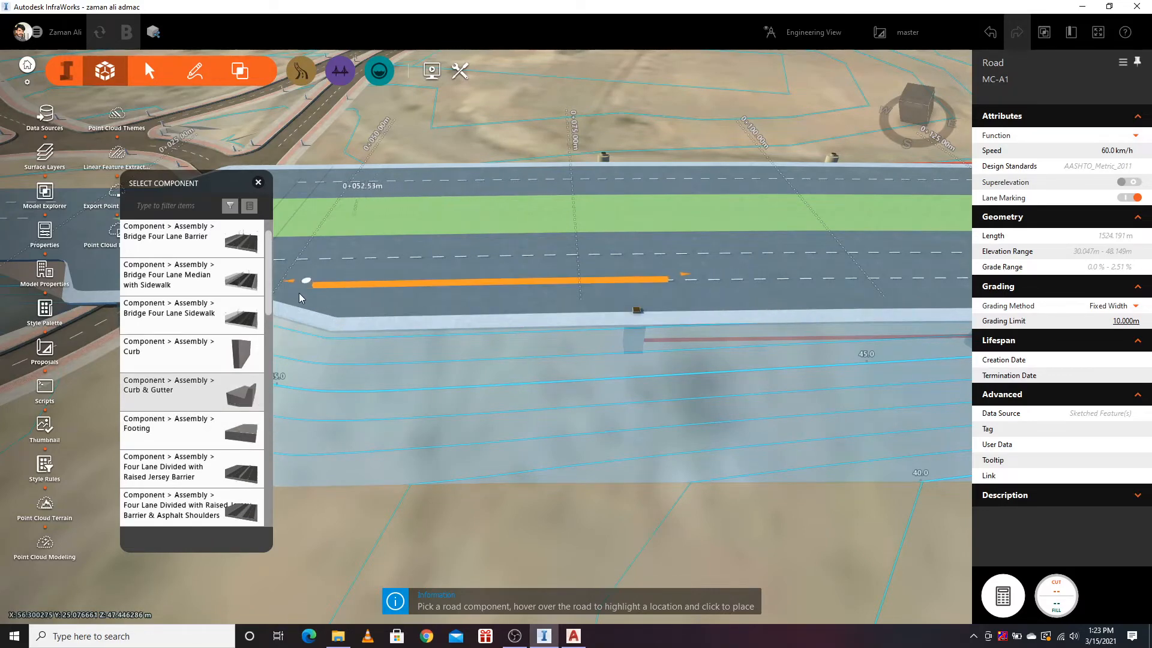
pyautogui.click(313, 312)
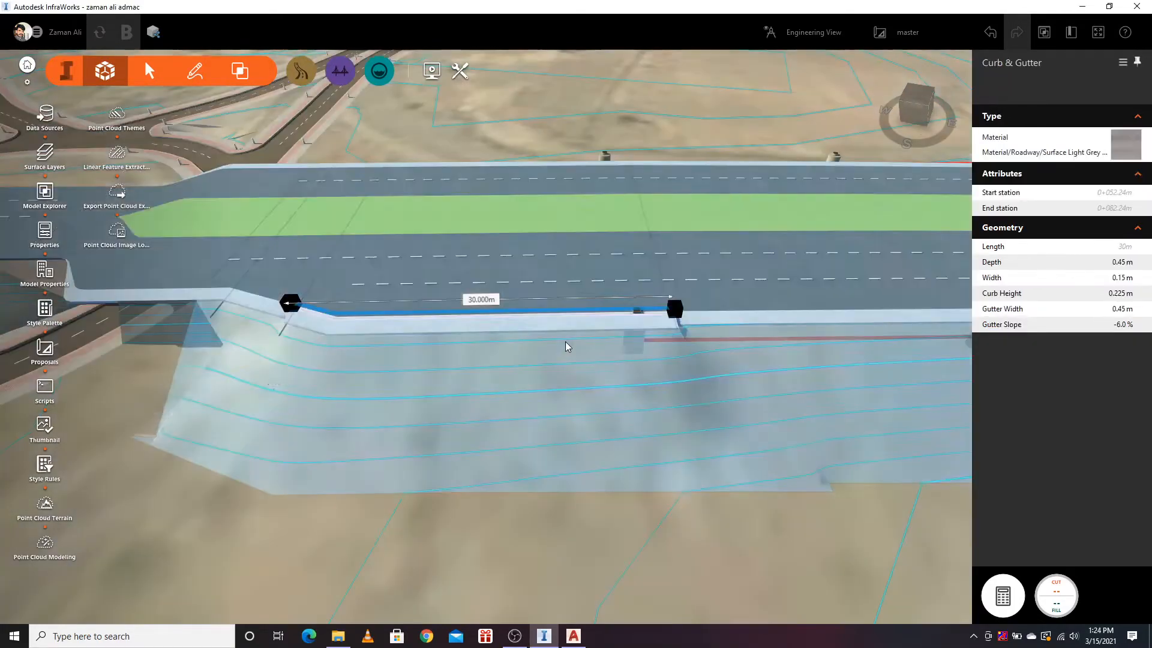
# Step: Stretch the far end of the near-edge curb and gutter along road MC-A1 to a length of about 63 m
pyautogui.scroll(5, 643, 322)
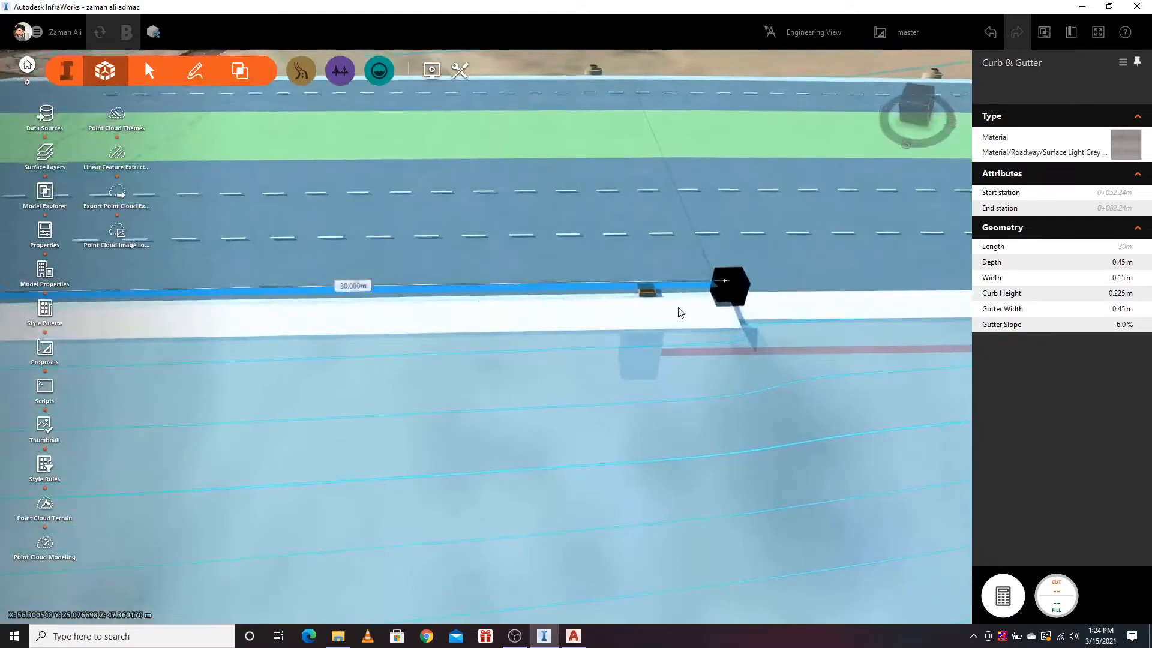
pyautogui.click(779, 273)
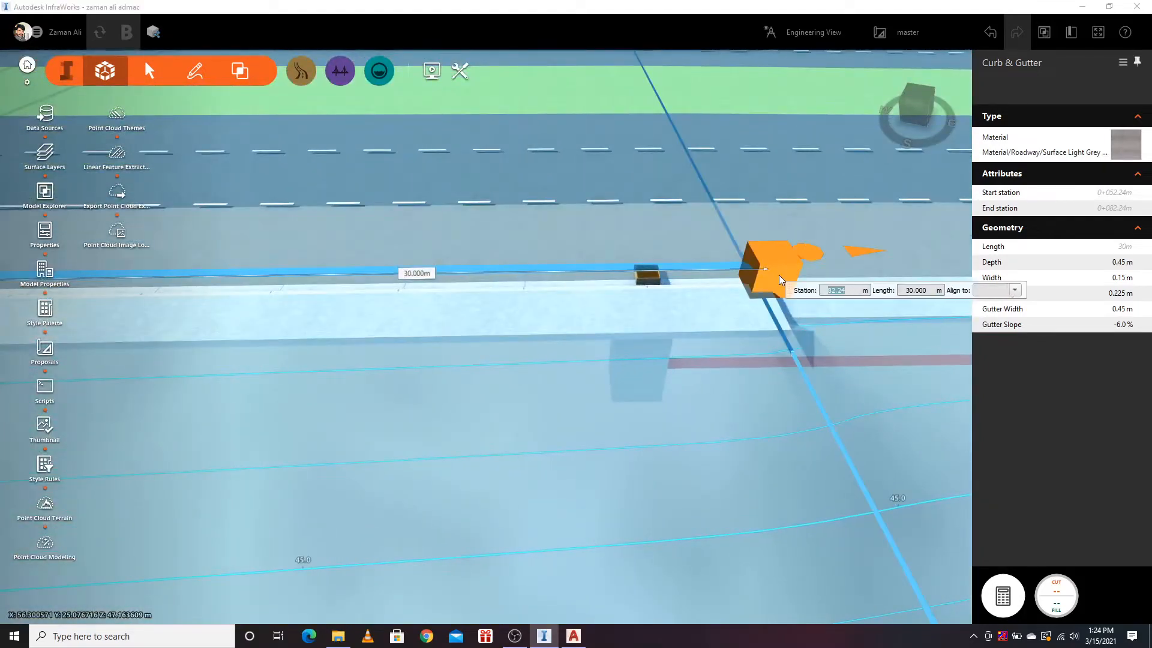
pyautogui.scroll(-3, 383, 357)
pyautogui.scroll(-3, 419, 398)
pyautogui.moveTo(244, 372); pyautogui.dragTo(519, 313)
pyautogui.click(613, 287)
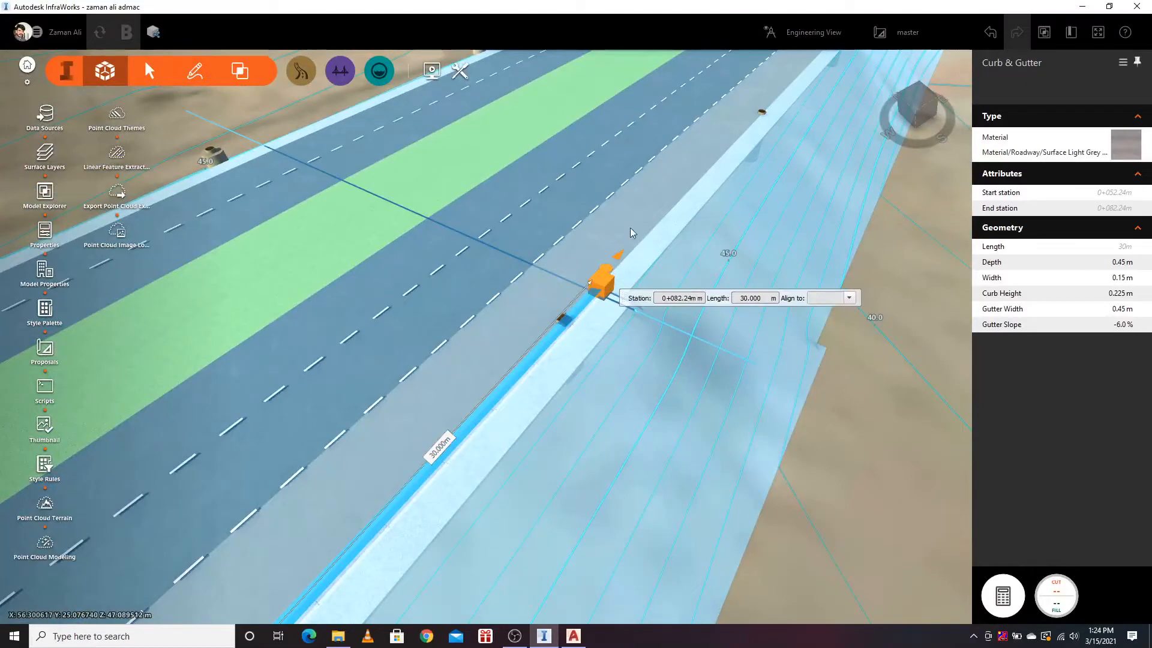
pyautogui.click(605, 269)
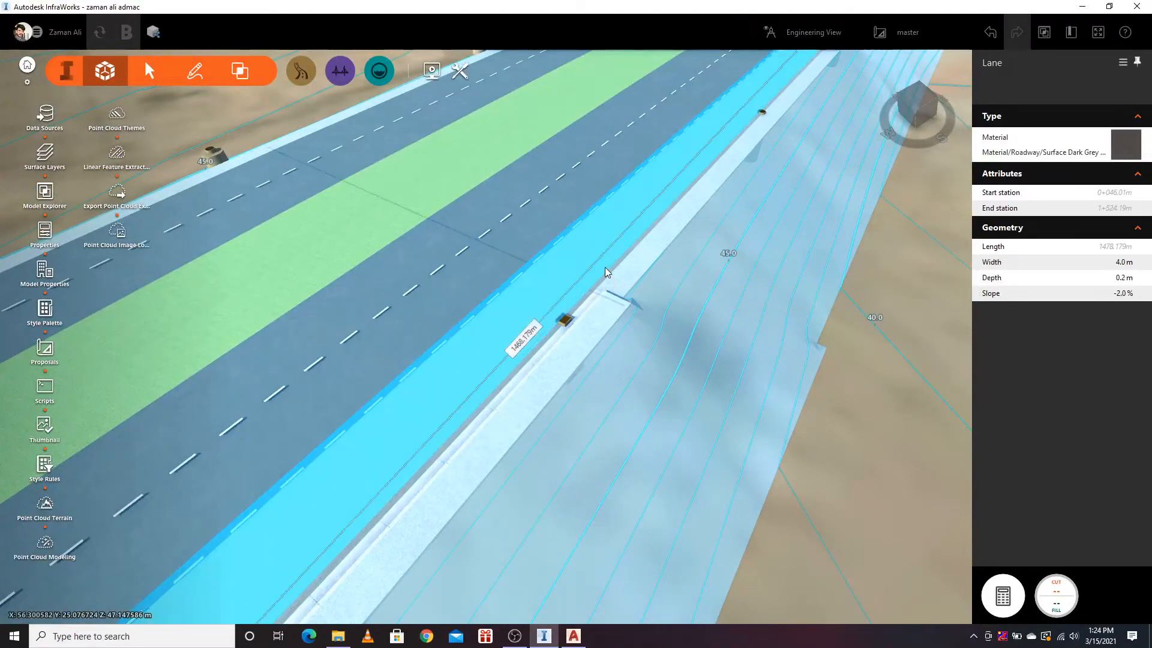
pyautogui.click(566, 324)
pyautogui.moveTo(602, 282); pyautogui.dragTo(767, 81)
pyautogui.scroll(-4, 156, 451)
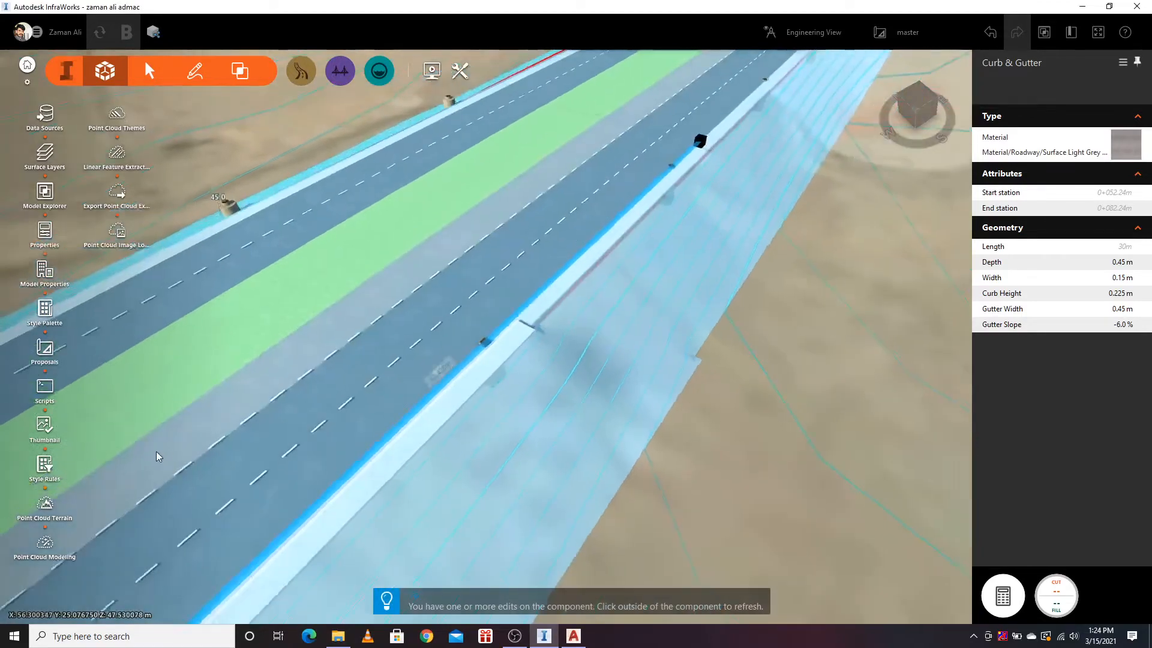
# Step: Extend the curb and gutter to the far end of road MC-A1 and regenerate the road with the new length
pyautogui.scroll(-10, 99, 488)
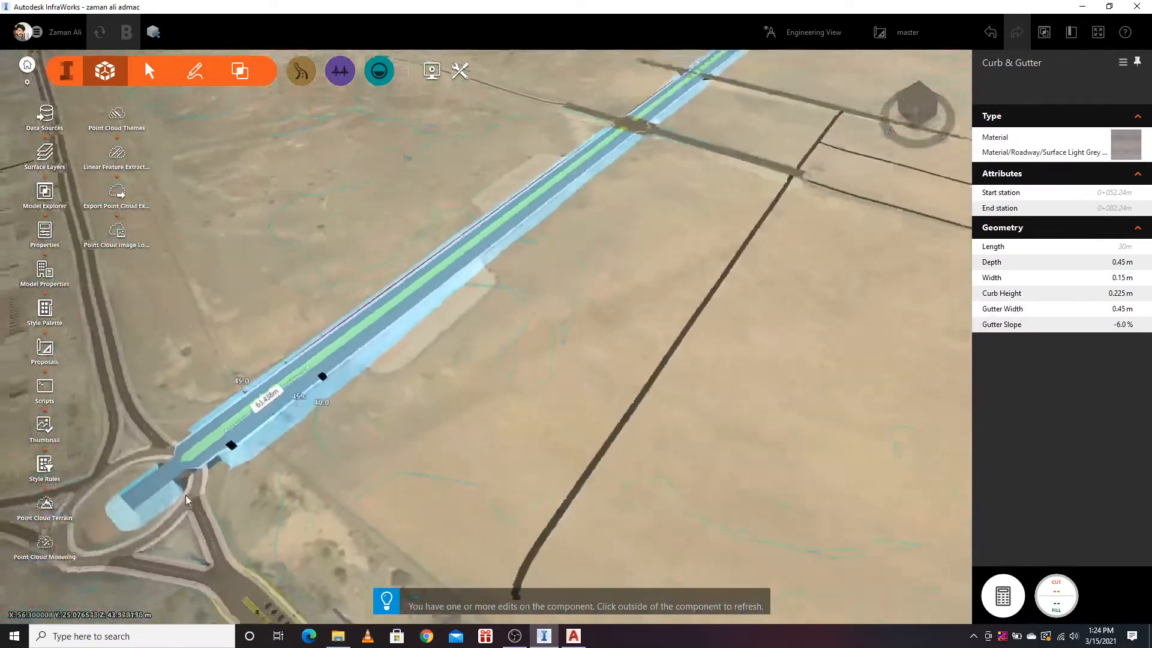
pyautogui.moveTo(292, 405); pyautogui.dragTo(711, 79)
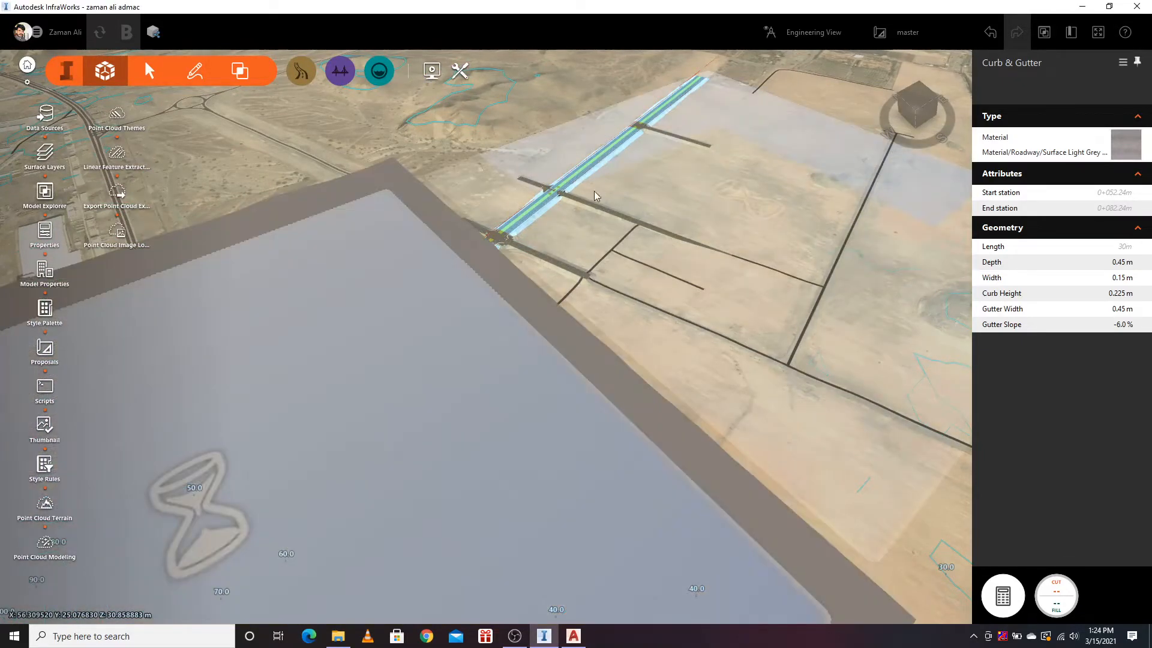
pyautogui.click(473, 293)
# Step: Examine the extended curb and gutter and the adjacent manholes along the near edge of the road
pyautogui.scroll(-5, 221, 459)
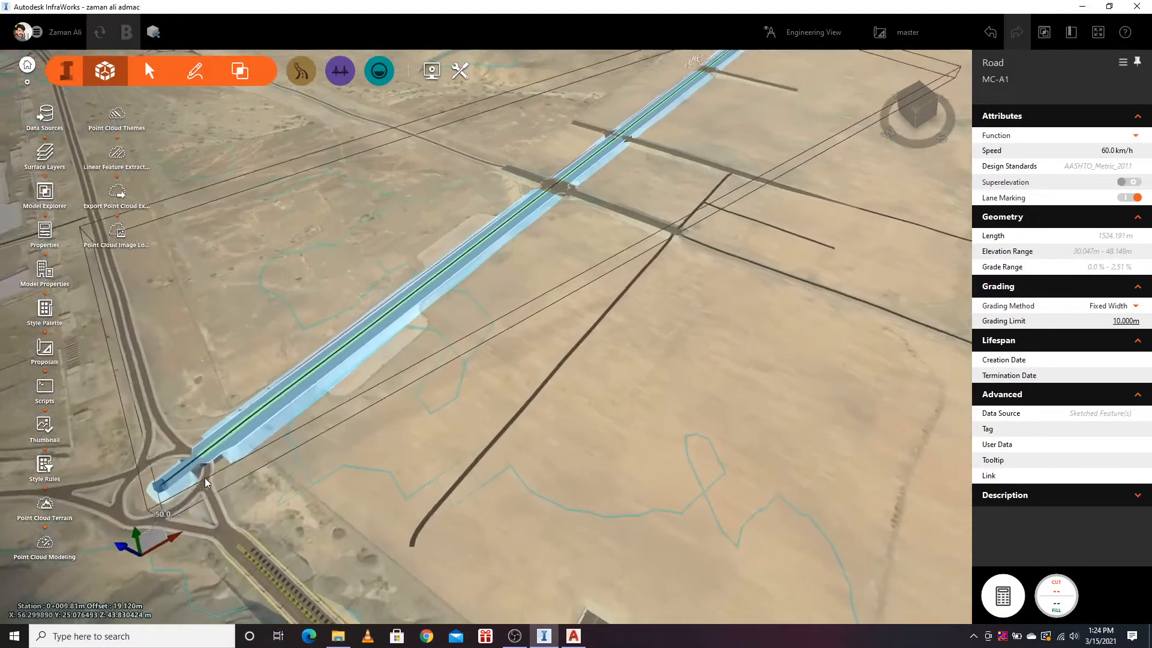
pyautogui.scroll(5, 223, 458)
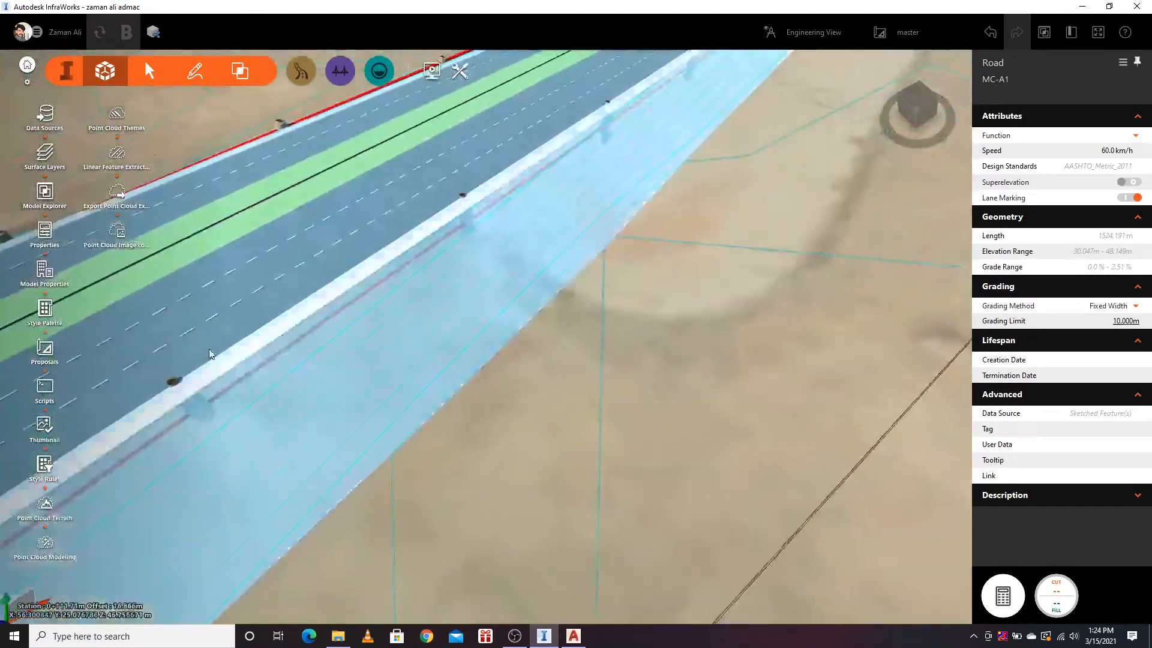
pyautogui.moveTo(329, 448); pyautogui.dragTo(483, 360)
pyautogui.scroll(-5, 552, 443)
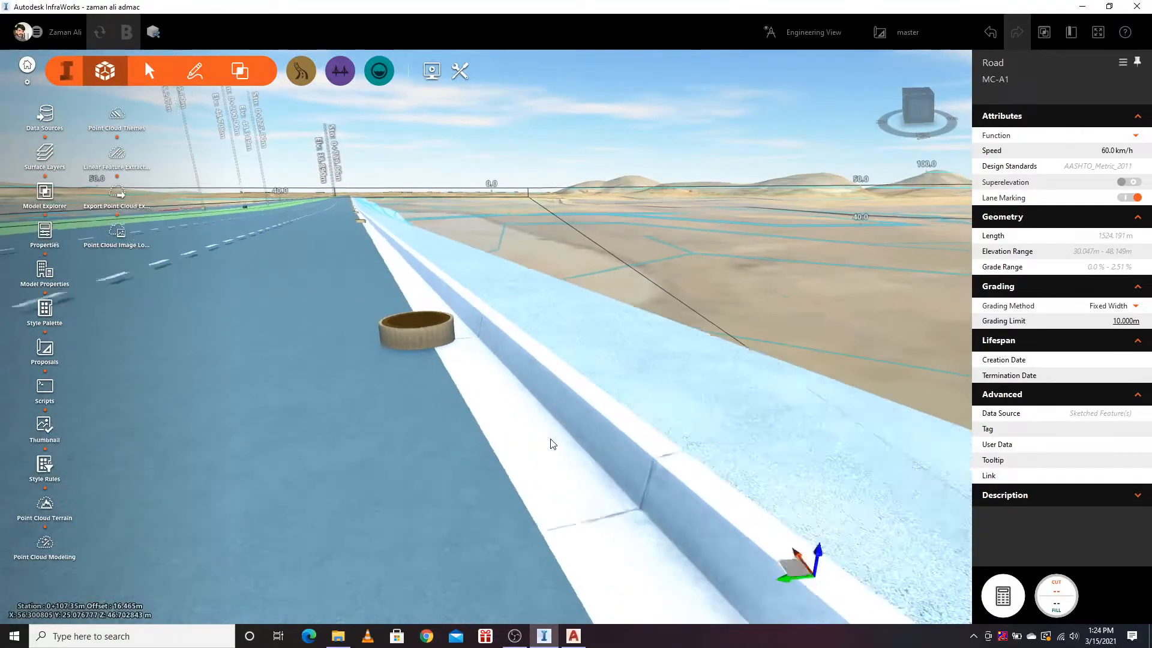
pyautogui.moveTo(538, 435); pyautogui.dragTo(542, 471)
pyautogui.press('Escape')
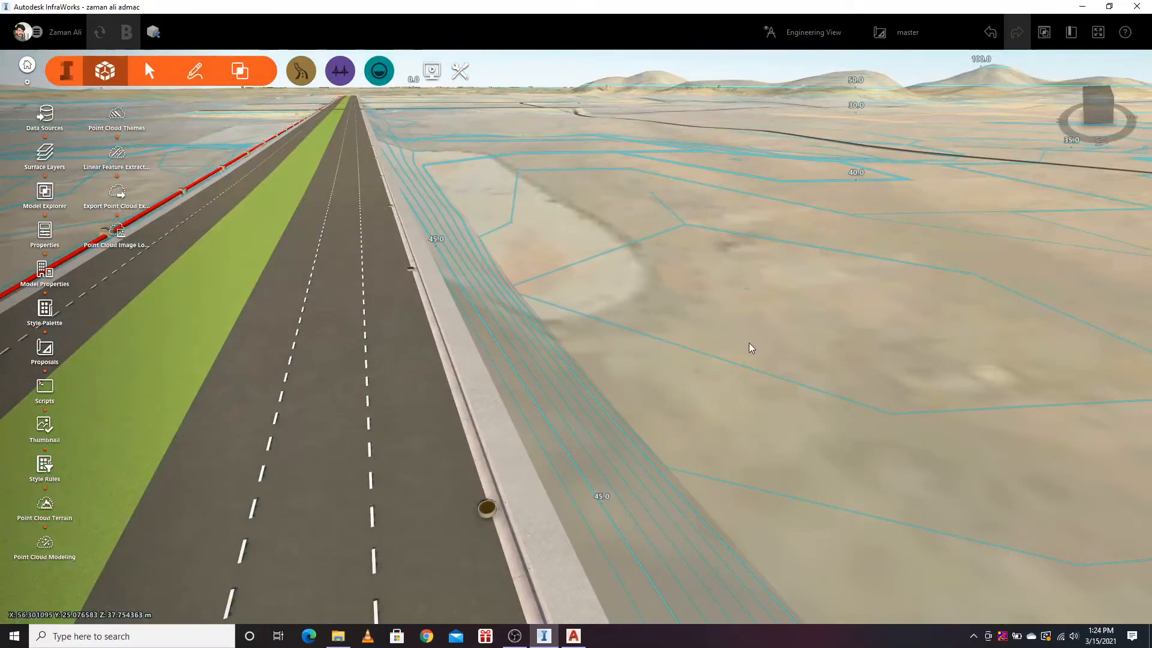
pyautogui.scroll(-3, 684, 288)
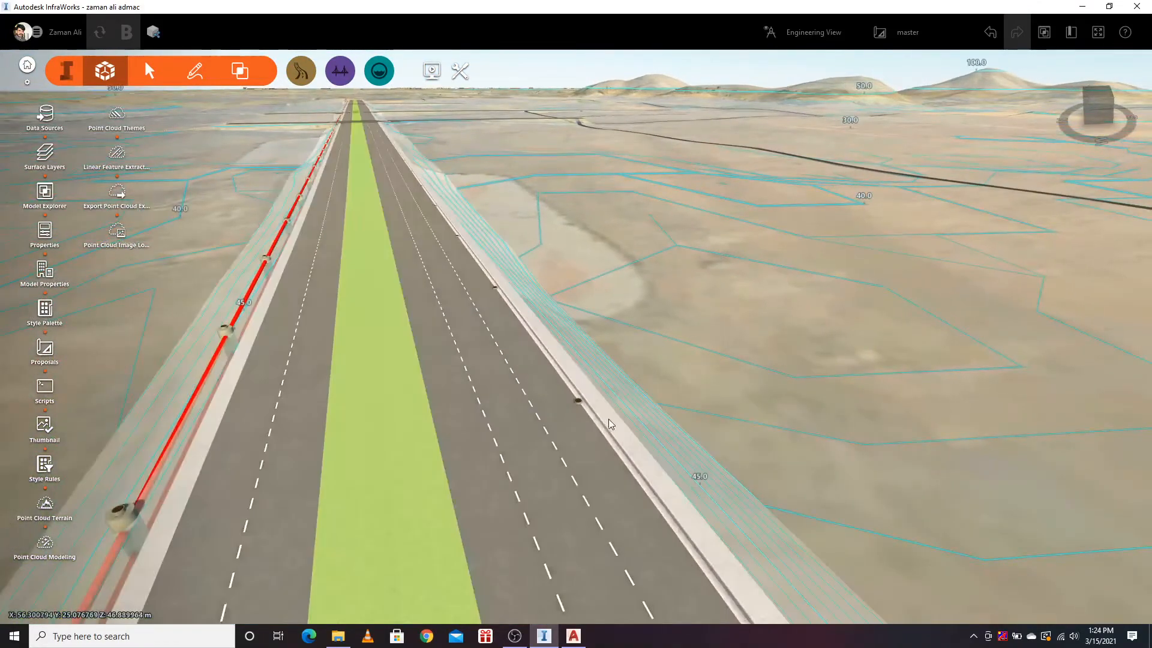
# Step: Give the shoulder behind the new curb the Surface Grey Inlay roadway material and set its width to 2.0 m
pyautogui.click(610, 419)
pyautogui.click(611, 419)
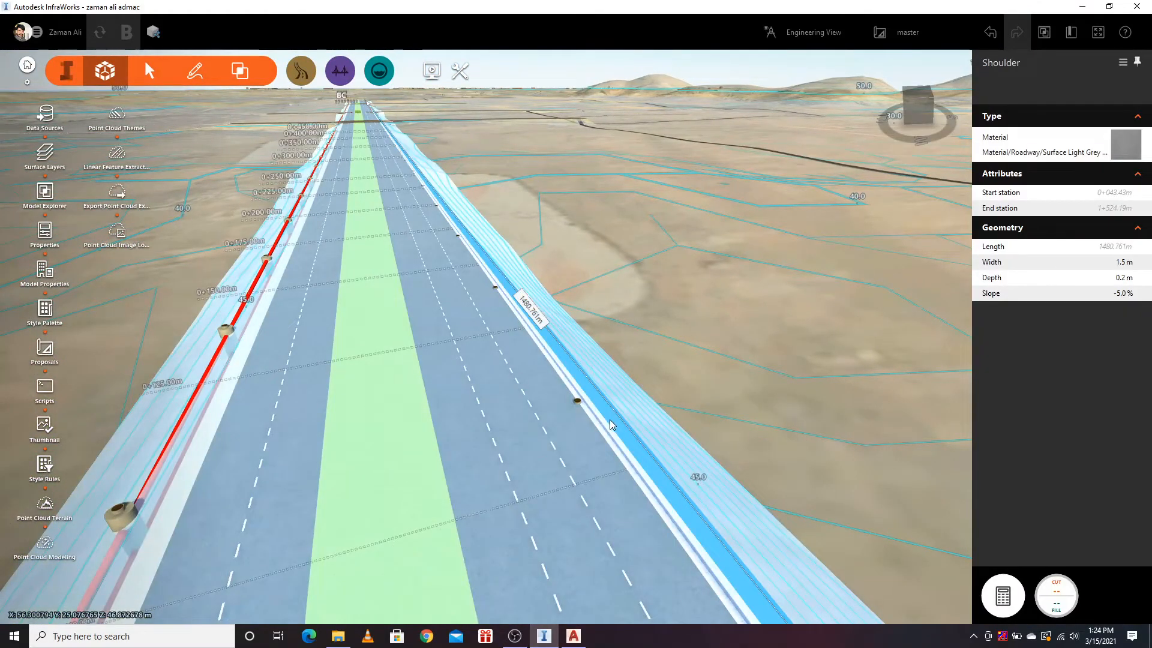
pyautogui.moveTo(740, 363); pyautogui.dragTo(576, 422)
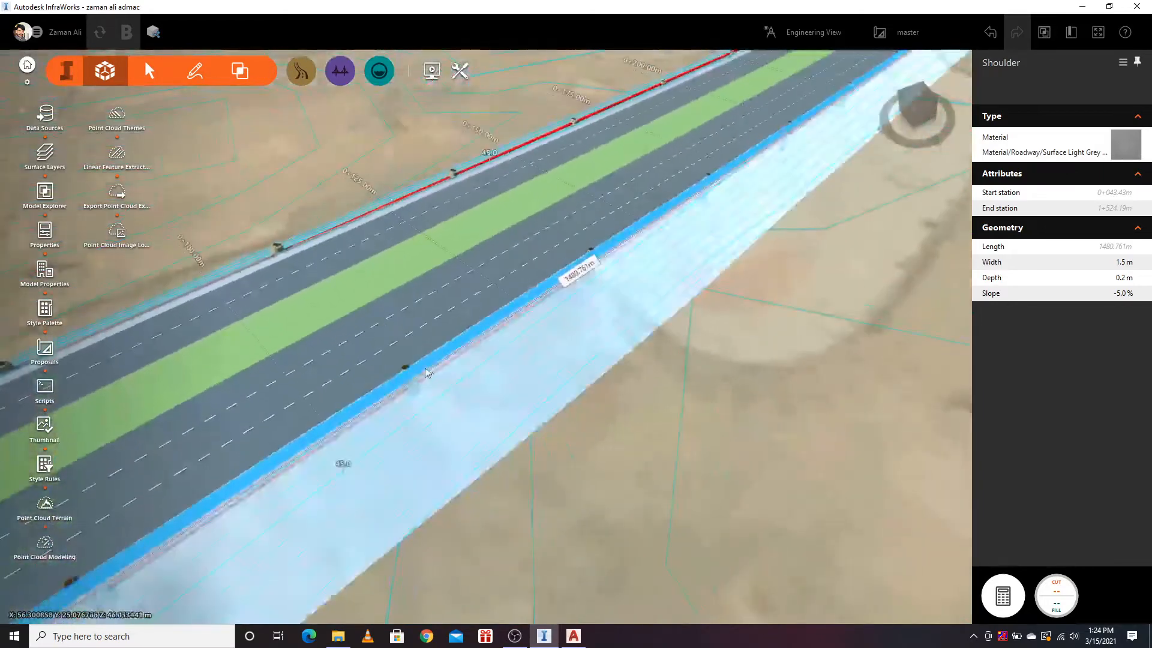
pyautogui.rightClick(424, 368)
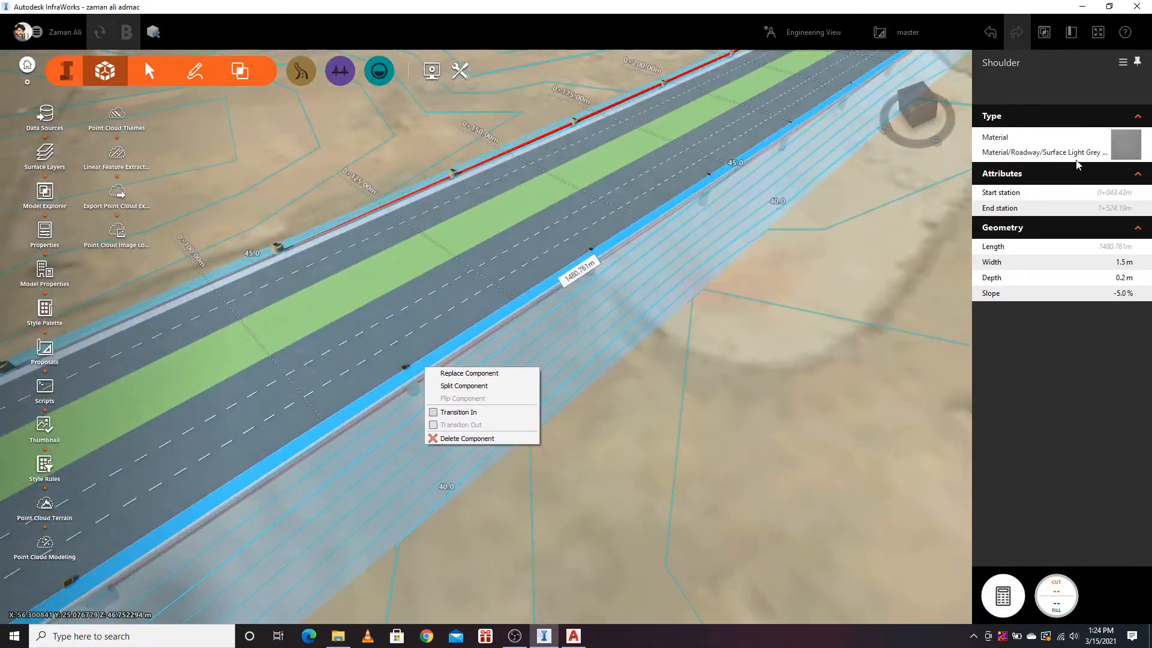
pyautogui.click(1123, 148)
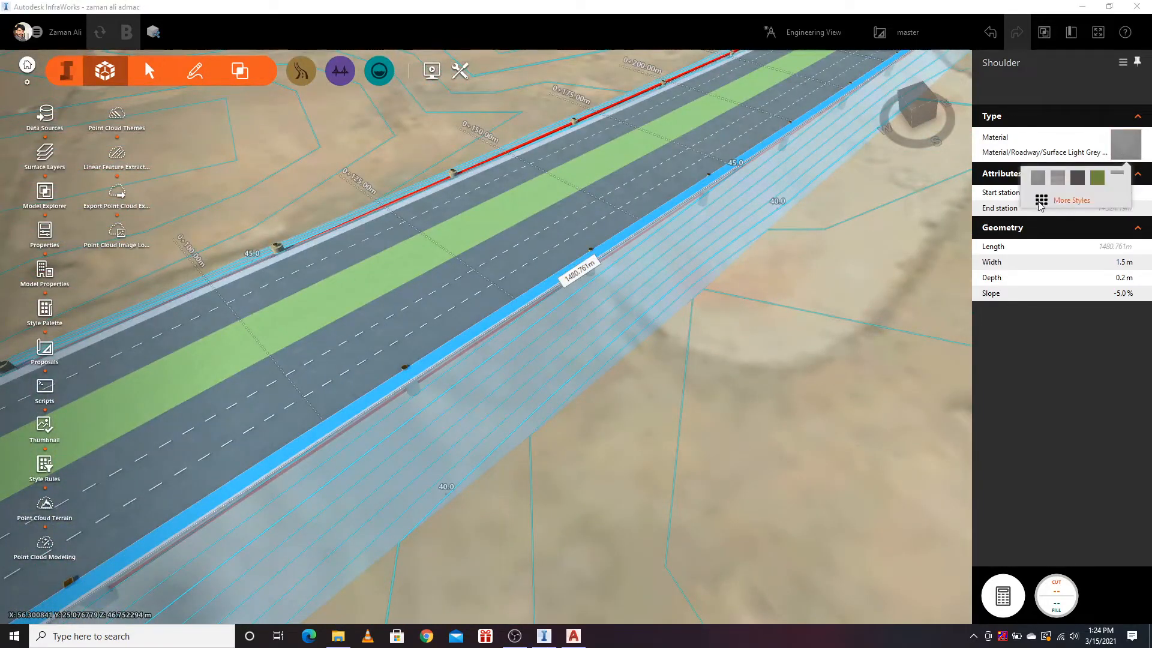
pyautogui.click(1041, 202)
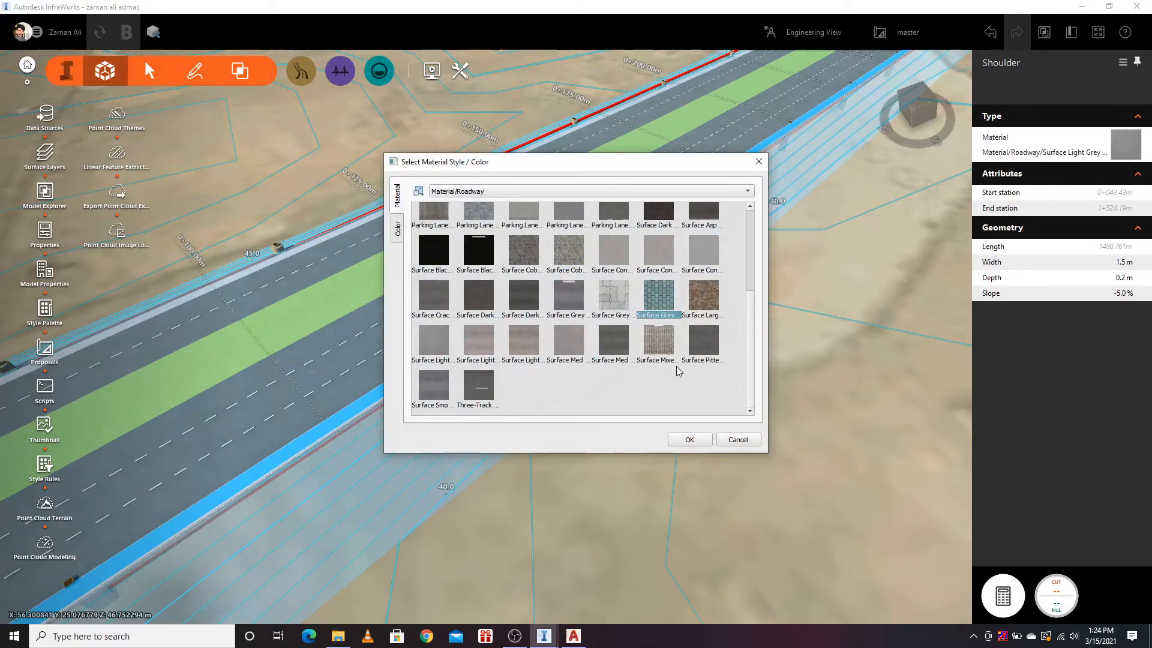
pyautogui.click(687, 441)
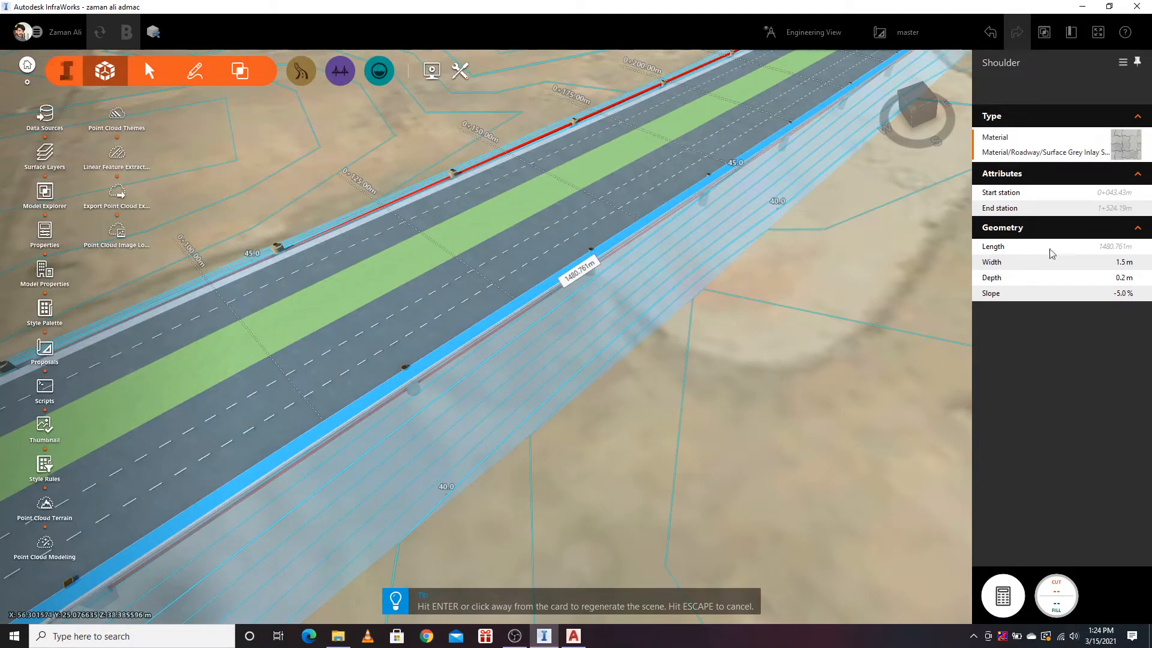
pyautogui.click(1124, 262)
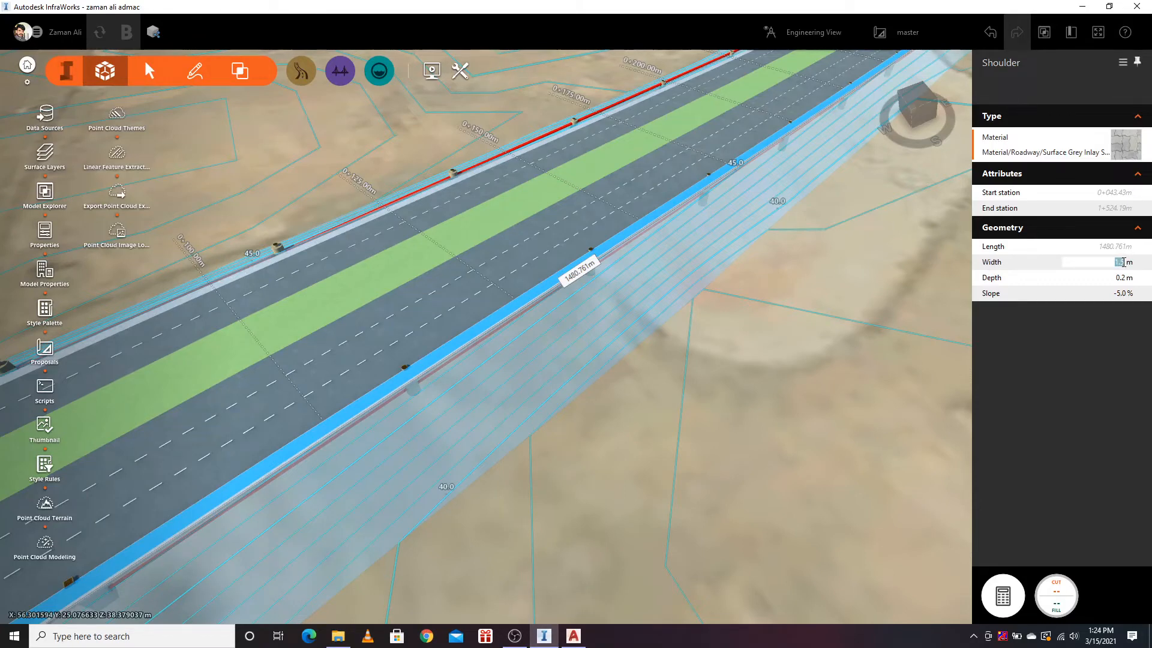
pyautogui.press('Return')
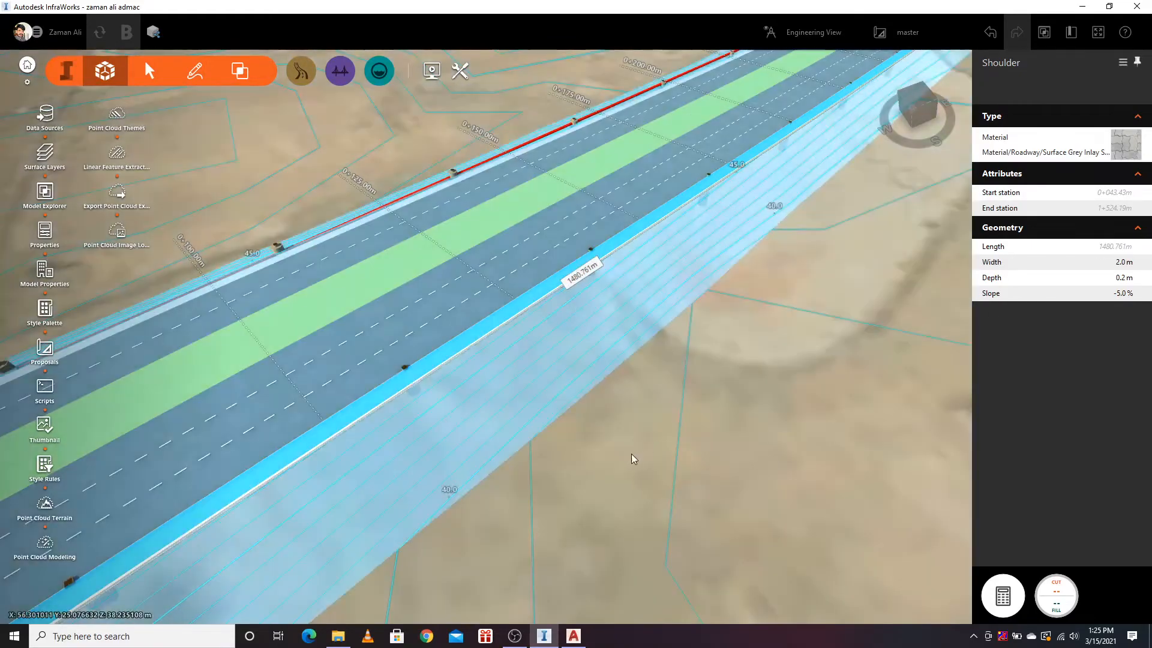
# Step: Examine the shoulder's paving pattern and its edge with the curb, from above and along the road
pyautogui.click(322, 382)
pyautogui.scroll(10, 322, 382)
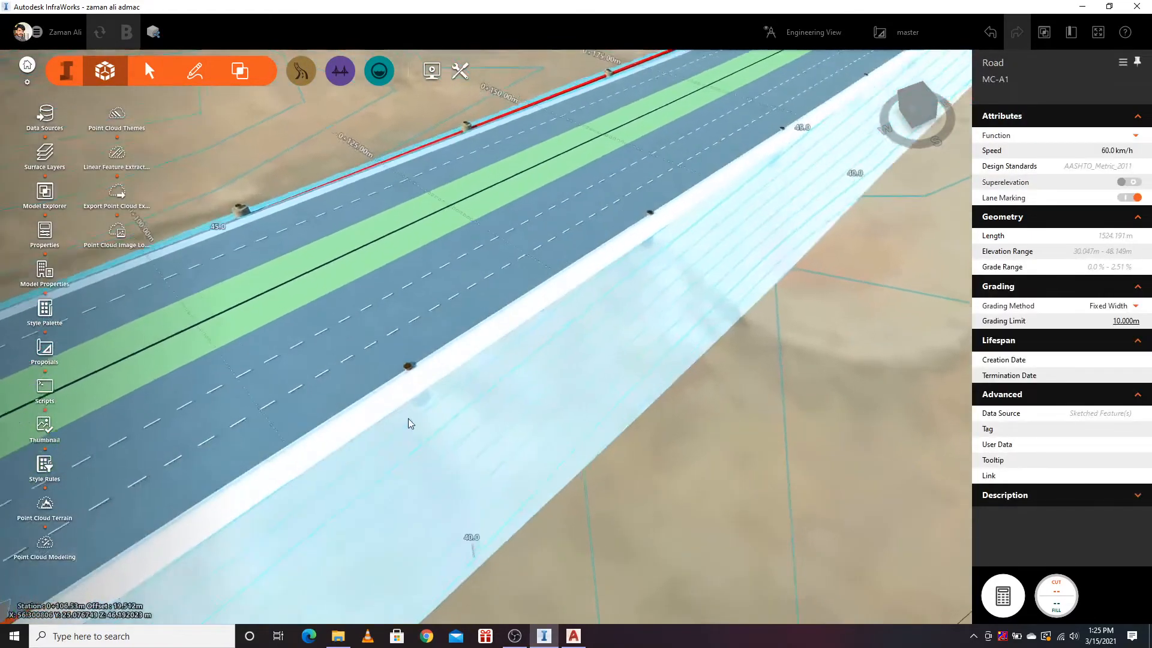
pyautogui.moveTo(382, 402); pyautogui.dragTo(555, 570, button='middle')
pyautogui.click(750, 375)
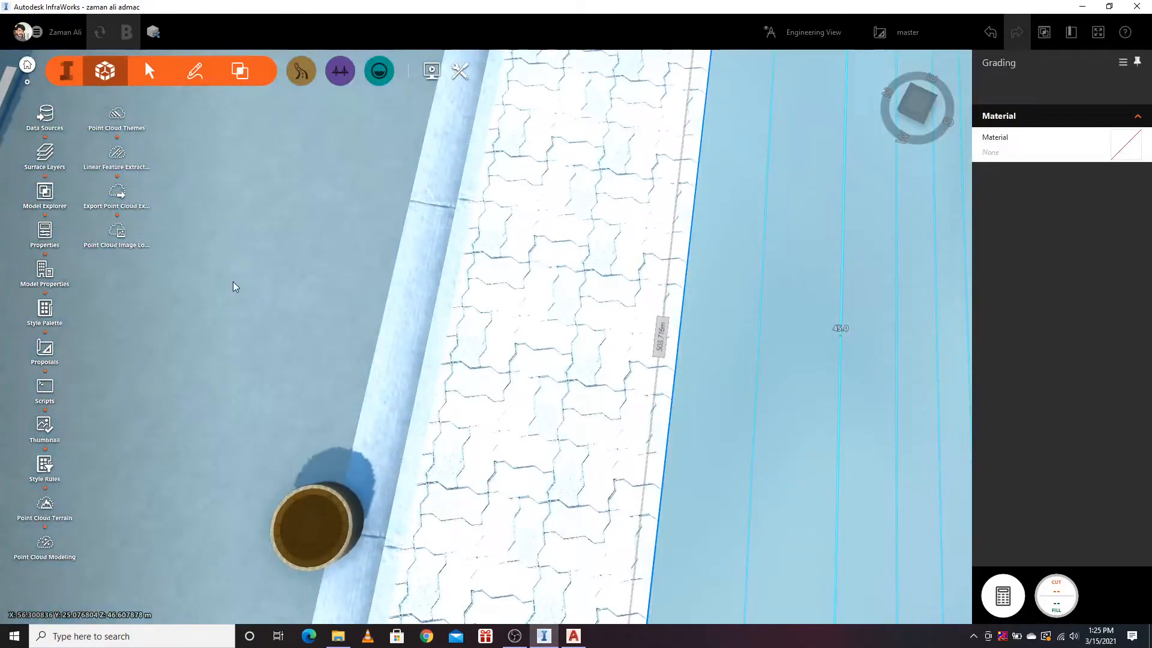
pyautogui.click(197, 284)
pyautogui.click(199, 279)
pyautogui.scroll(-3, 203, 294)
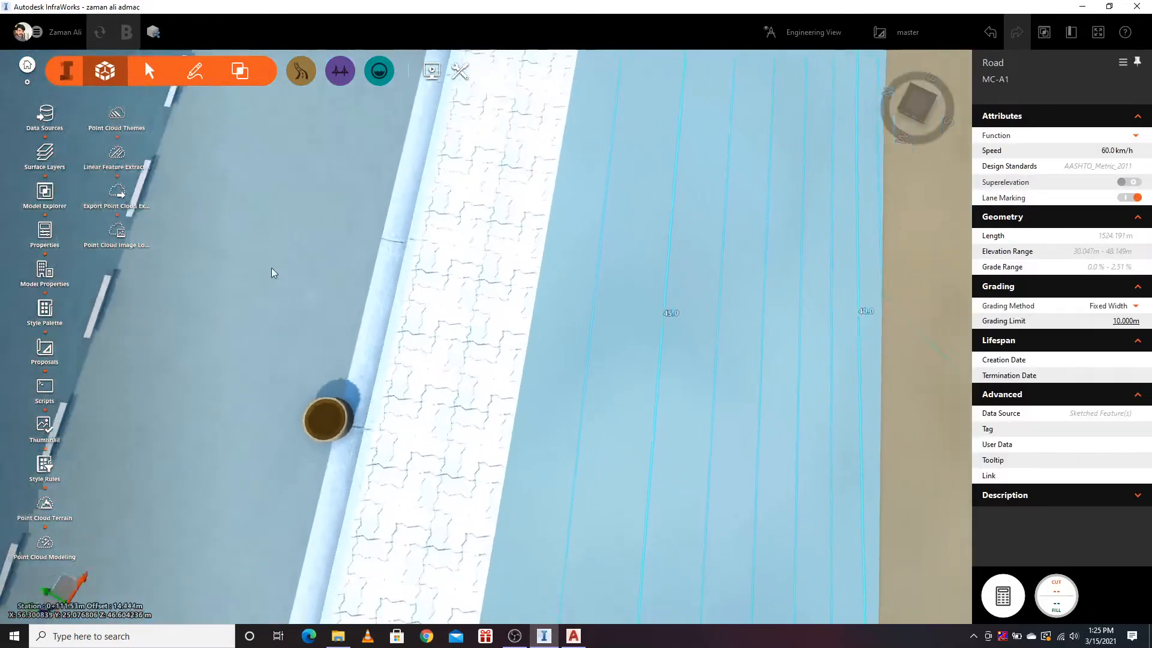
pyautogui.press('Escape')
pyautogui.scroll(4, 362, 413)
pyautogui.moveTo(392, 413); pyautogui.dragTo(450, 279, button='middle')
pyautogui.scroll(-5, 652, 211)
# Step: Browse the full catalogue of part options for the circular manhole beside the curb, then close it without replacing the part
pyautogui.click(469, 362)
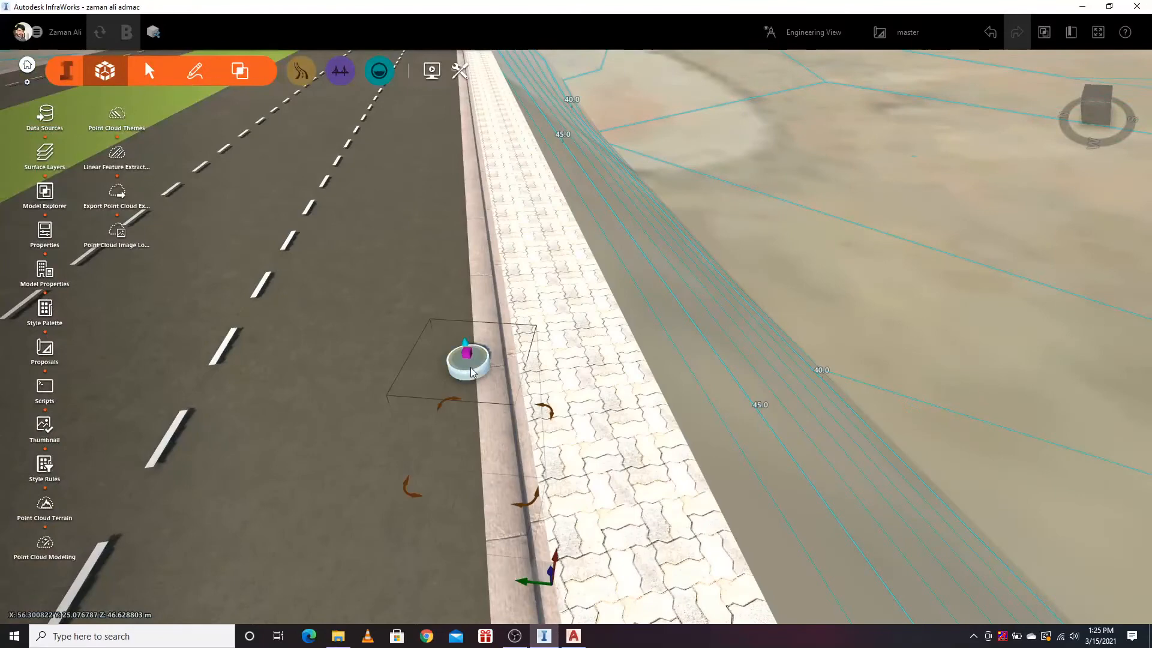
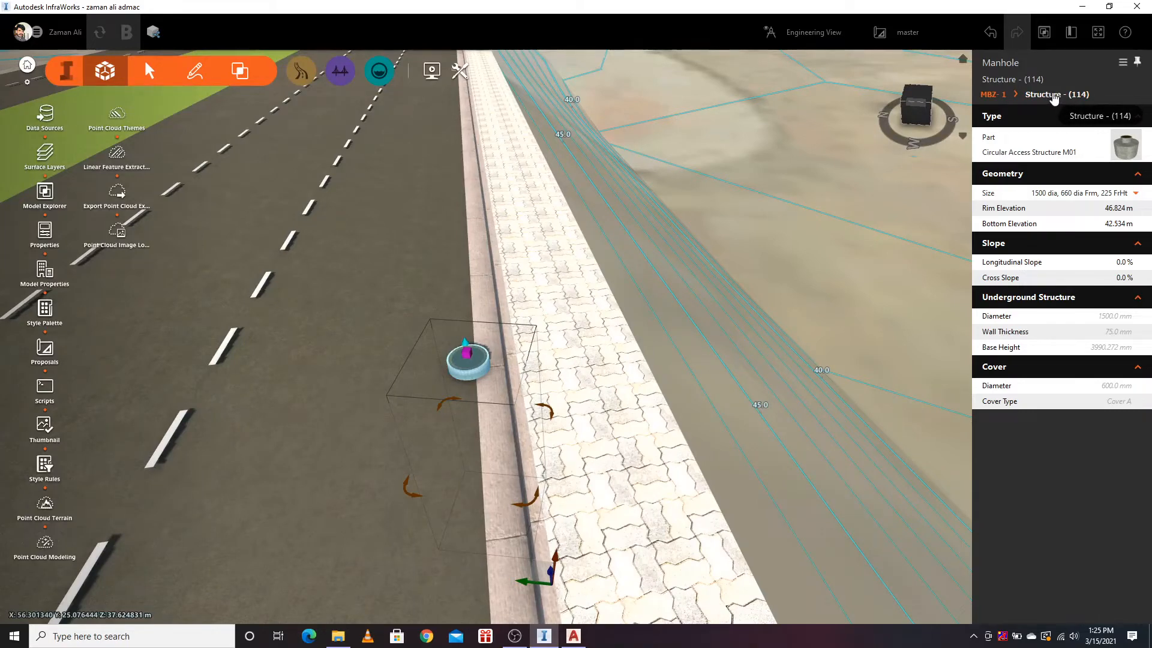
pyautogui.click(1131, 149)
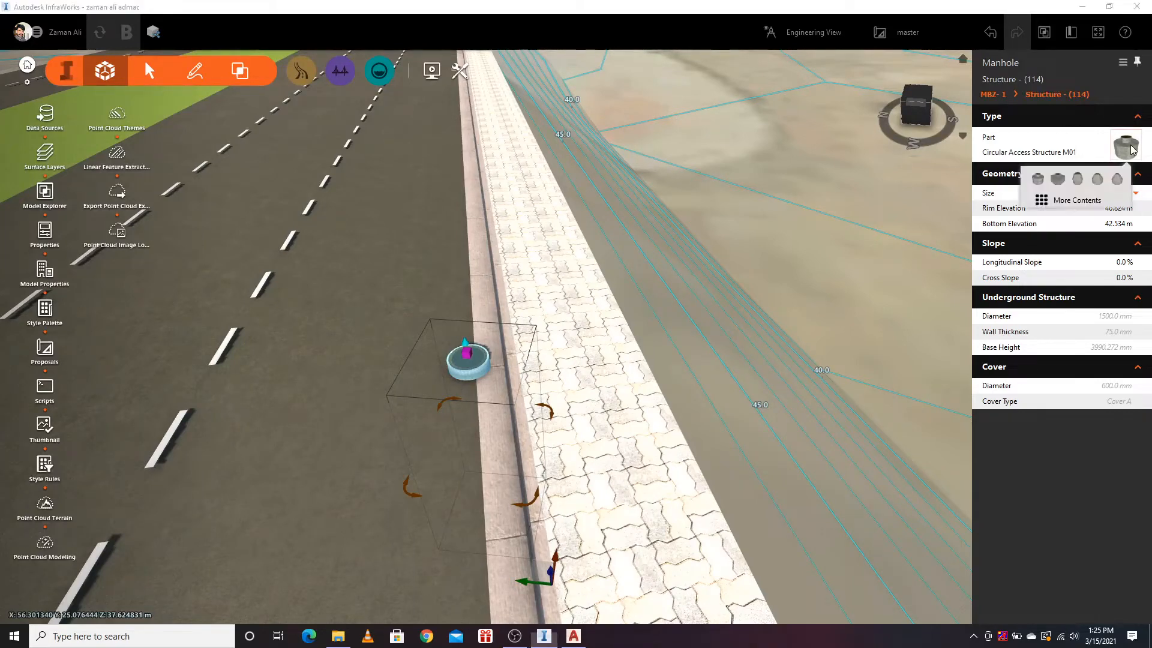
pyautogui.click(1043, 202)
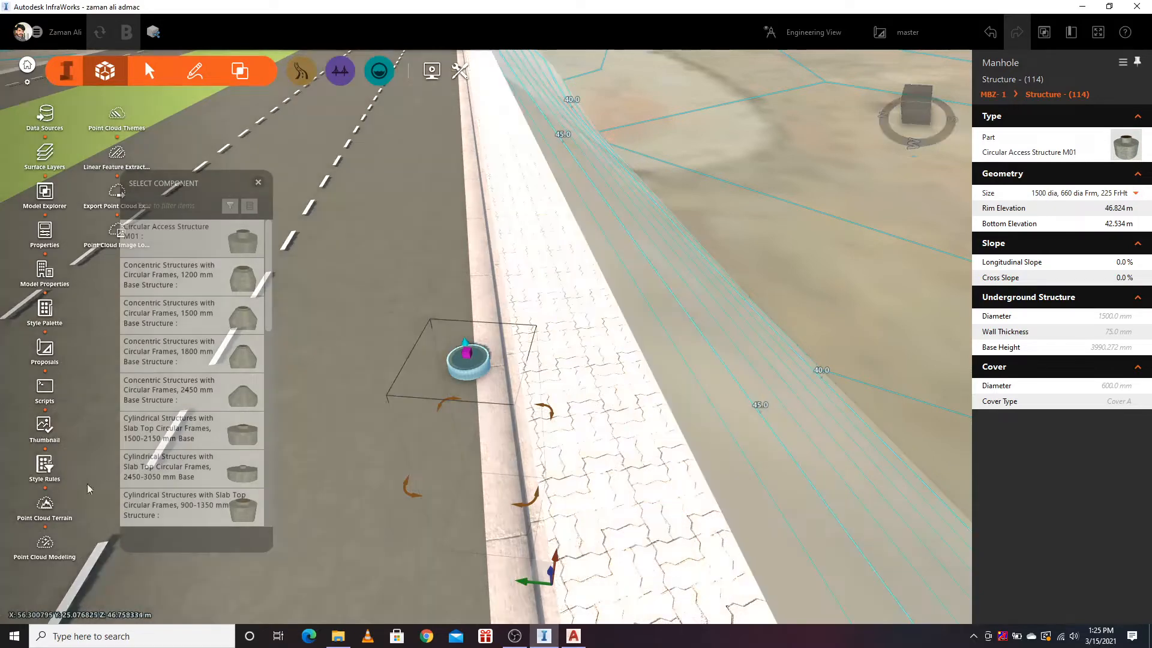
pyautogui.scroll(-10, 200, 478)
pyautogui.scroll(-1, 206, 481)
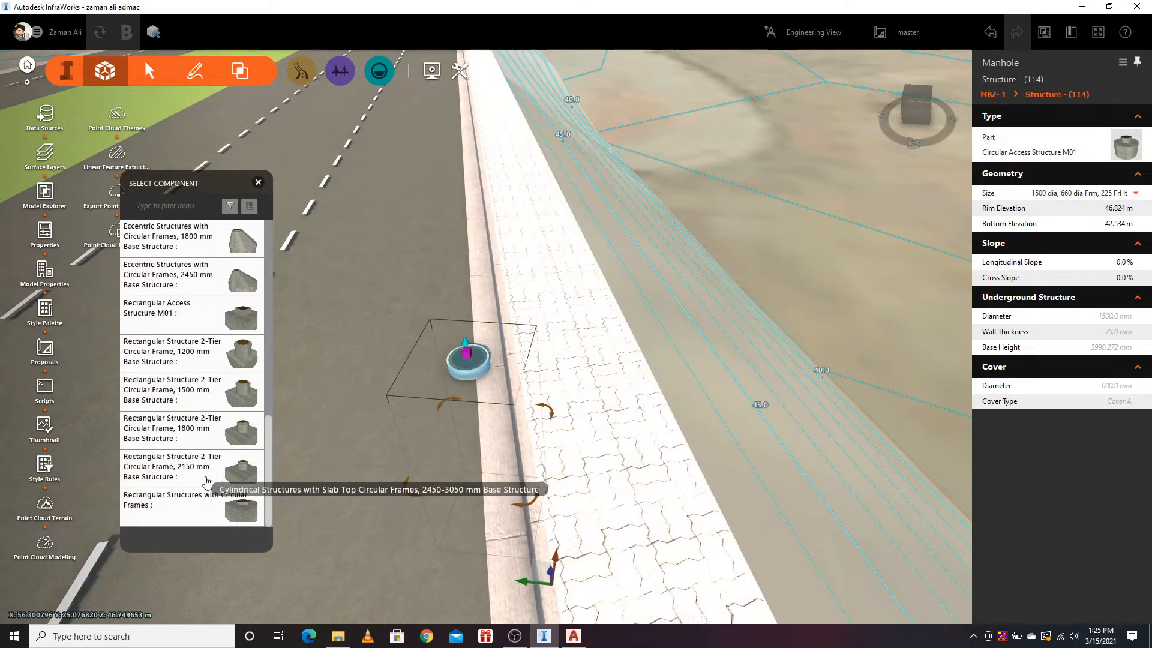
pyautogui.scroll(6, 206, 482)
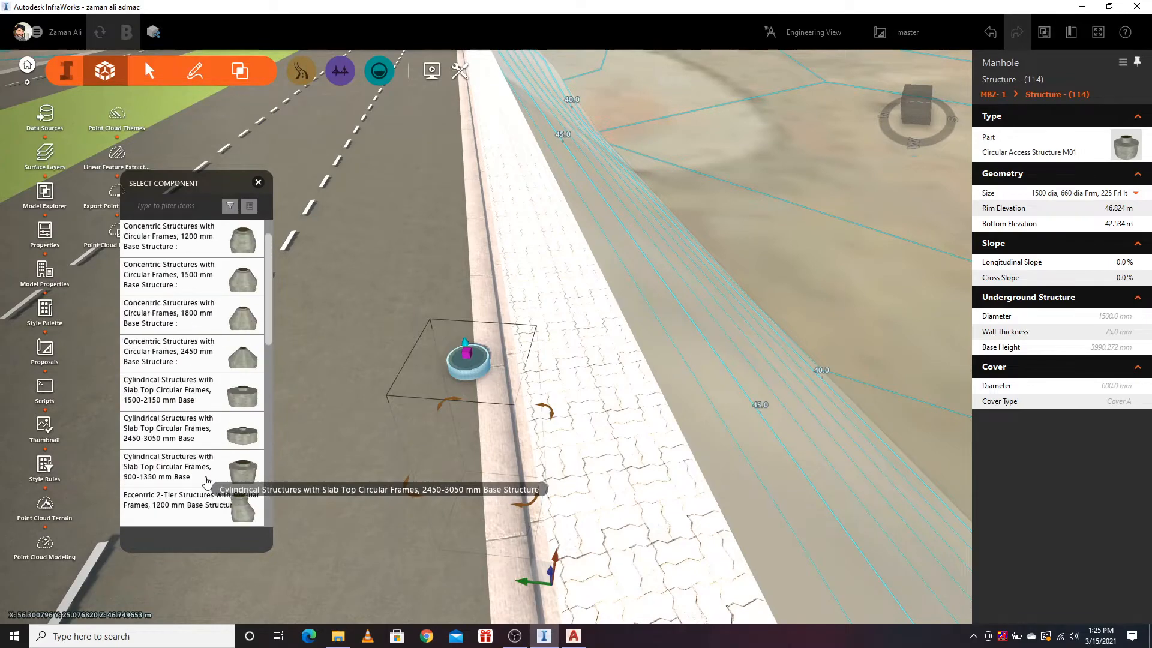
pyautogui.scroll(-6, 206, 482)
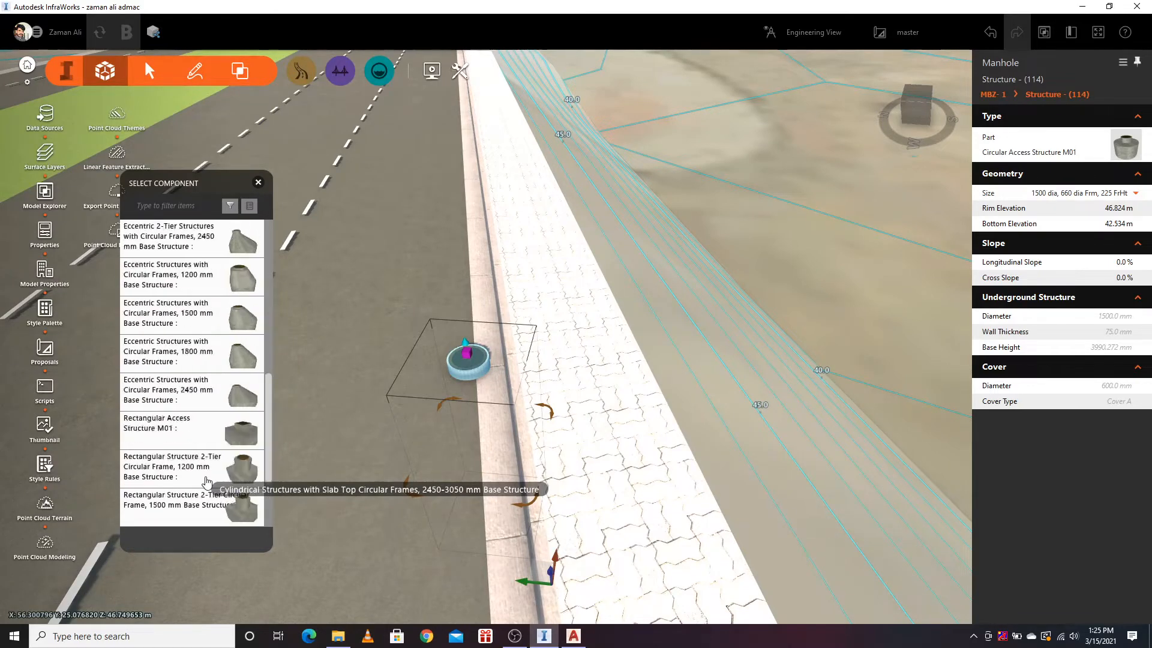
pyautogui.scroll(8, 207, 482)
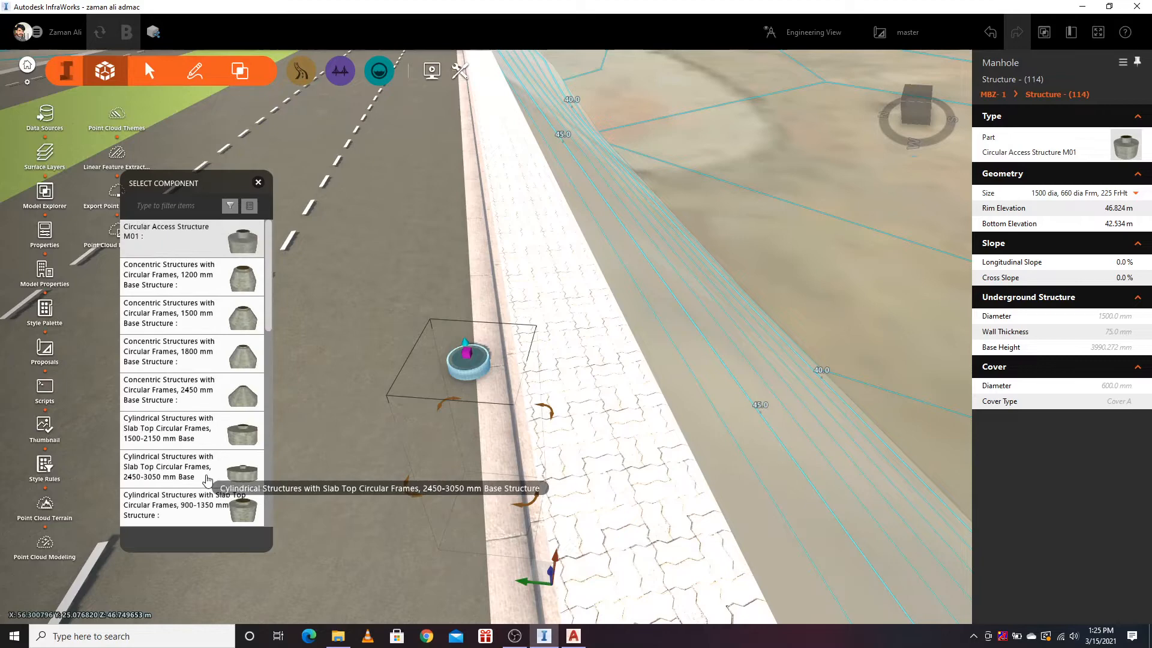
pyautogui.scroll(-6, 210, 360)
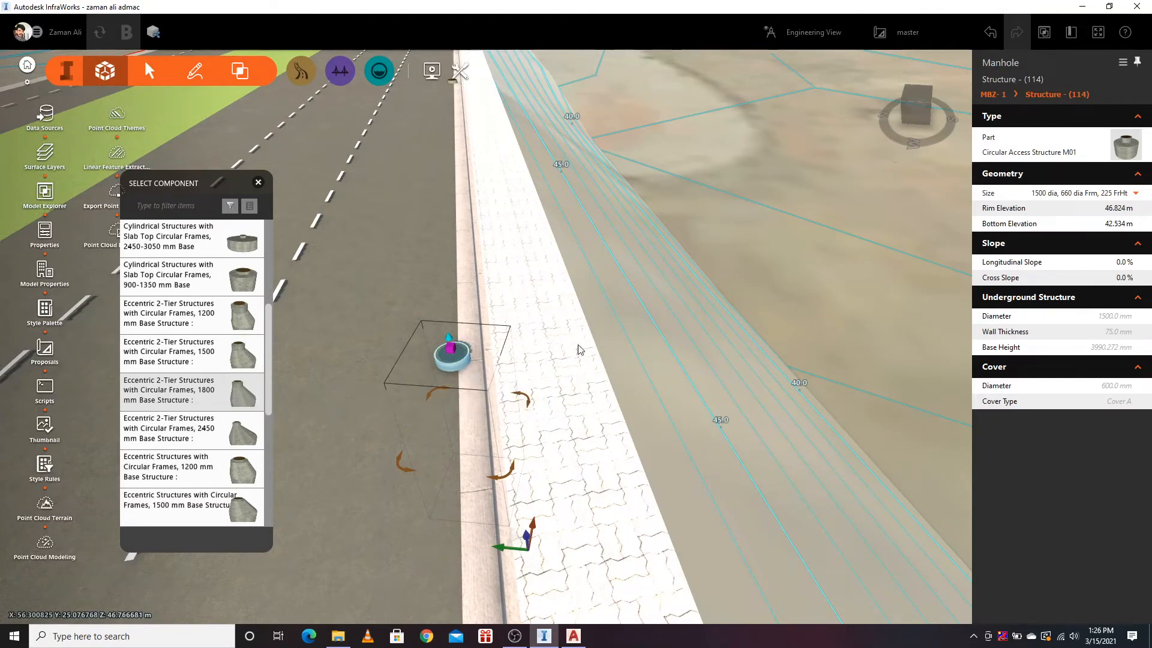
pyautogui.click(596, 336)
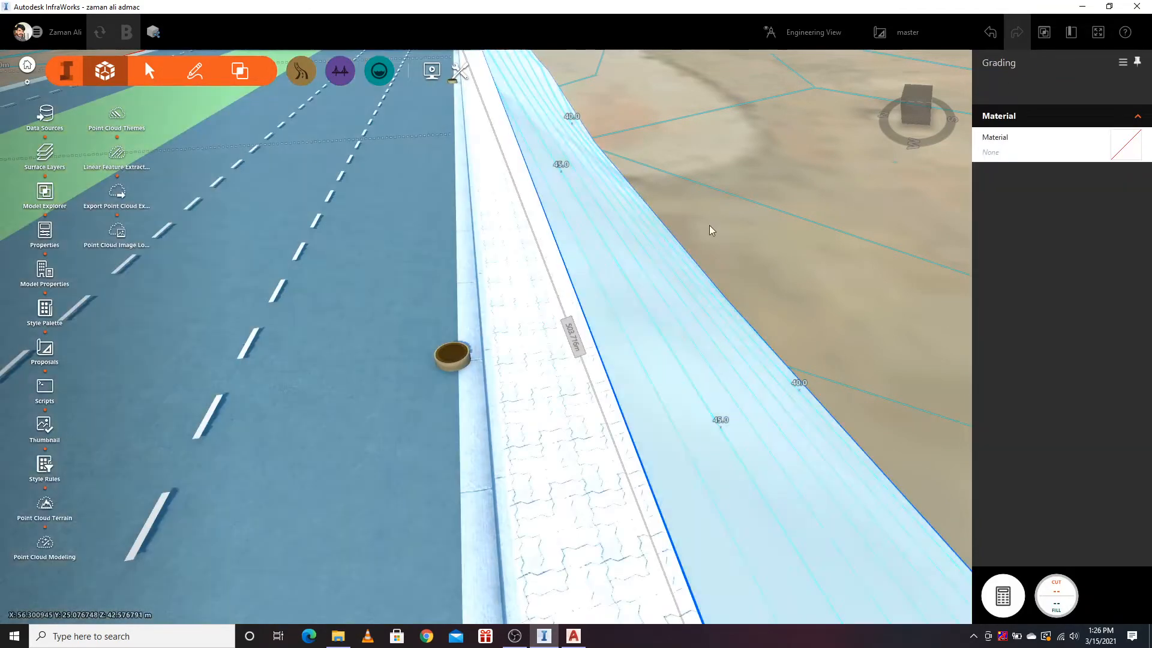
# Step: Clear the selection and view the paved shoulder and curb along the road at a low angle
pyautogui.click(709, 225)
pyautogui.moveTo(782, 207); pyautogui.dragTo(624, 334)
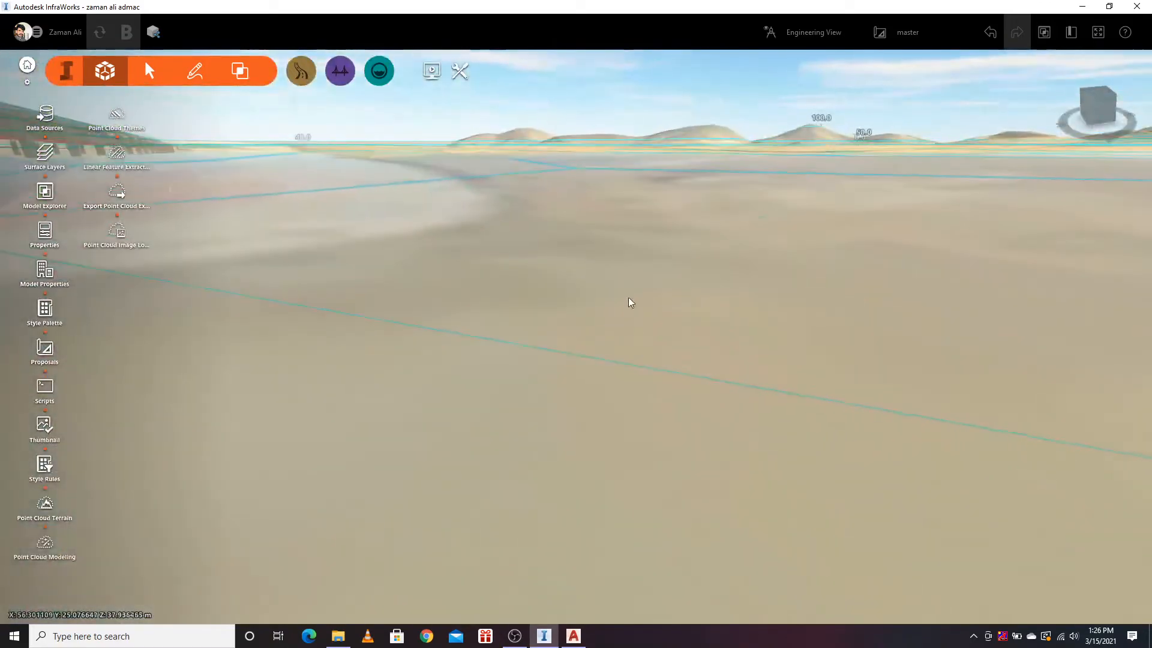
pyautogui.scroll(-5, 832, 247)
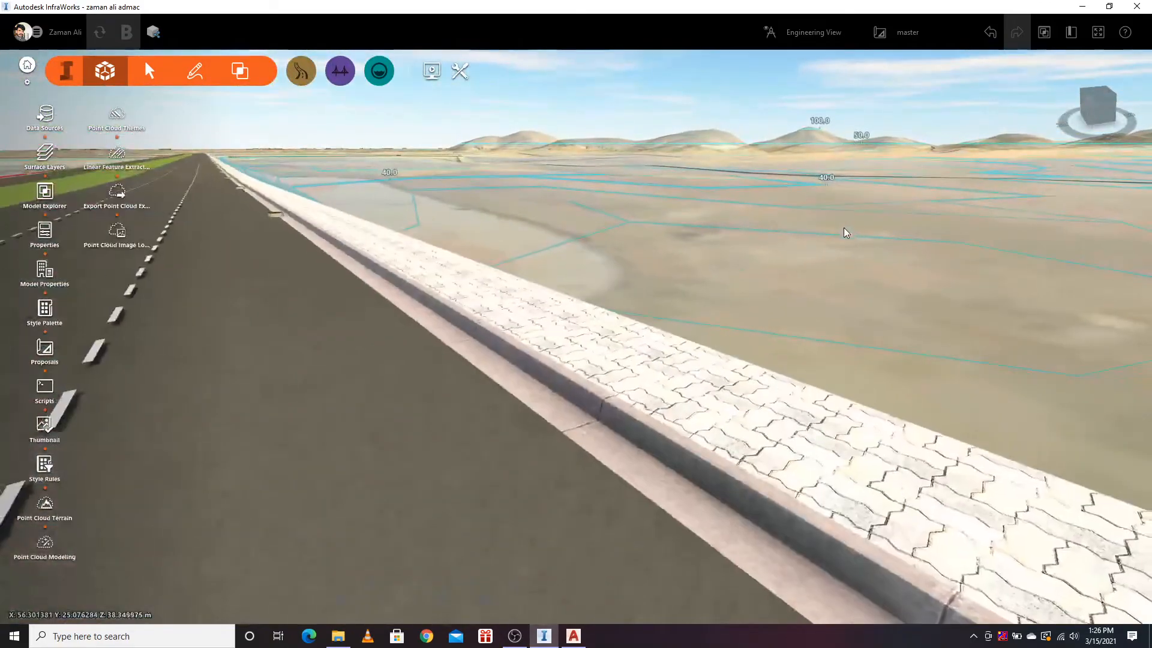
# Step: Examine the outer edge of the paved shoulder, the underside of the road and the supports beneath it
pyautogui.moveTo(707, 354); pyautogui.dragTo(552, 307)
pyautogui.moveTo(552, 307); pyautogui.dragTo(961, 270, button='middle')
pyautogui.scroll(-2, 962, 270)
pyautogui.scroll(4, 399, 409)
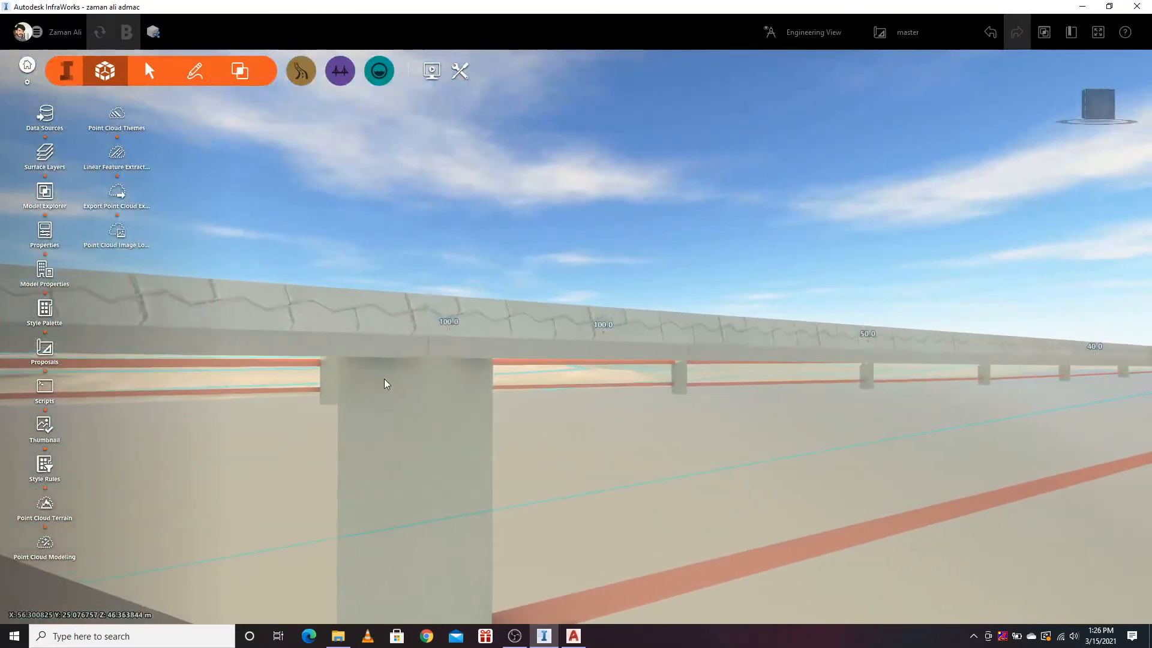
pyautogui.scroll(-8, 779, 282)
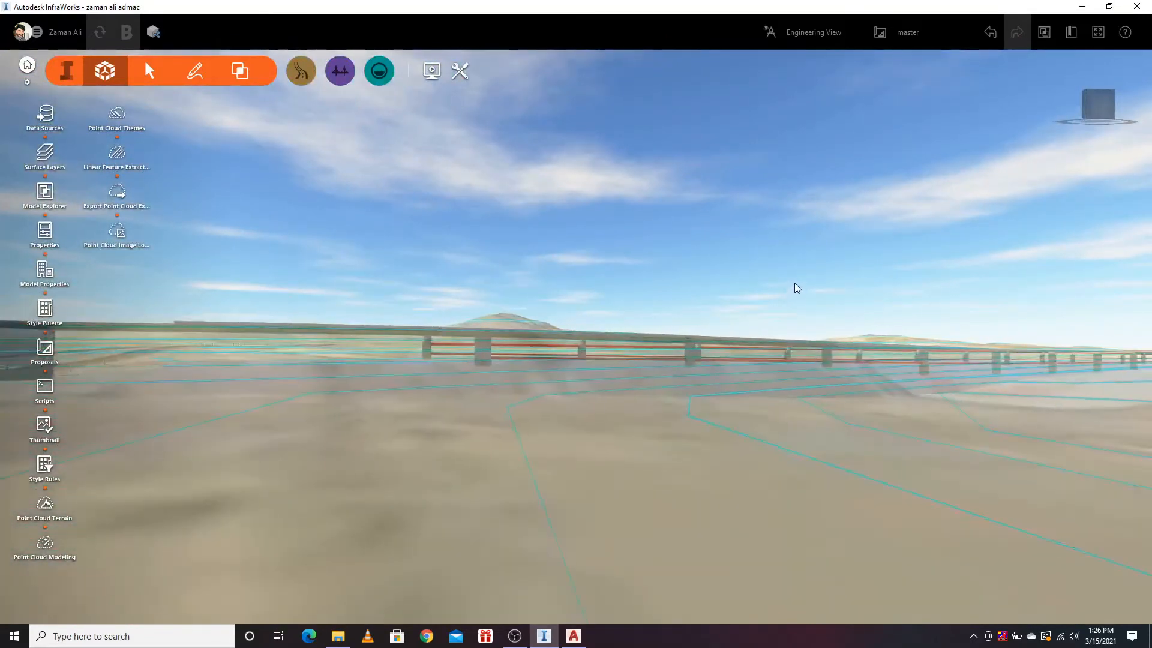
pyautogui.scroll(6, 458, 369)
pyautogui.moveTo(398, 362); pyautogui.dragTo(538, 451)
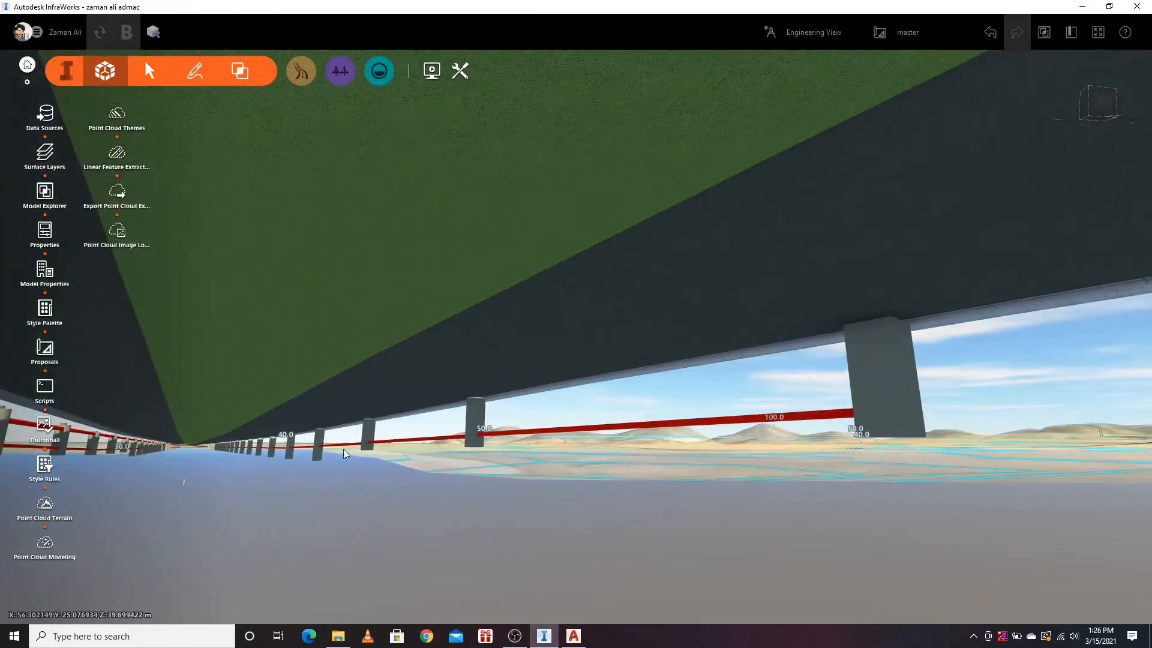
pyautogui.moveTo(609, 409); pyautogui.dragTo(568, 379)
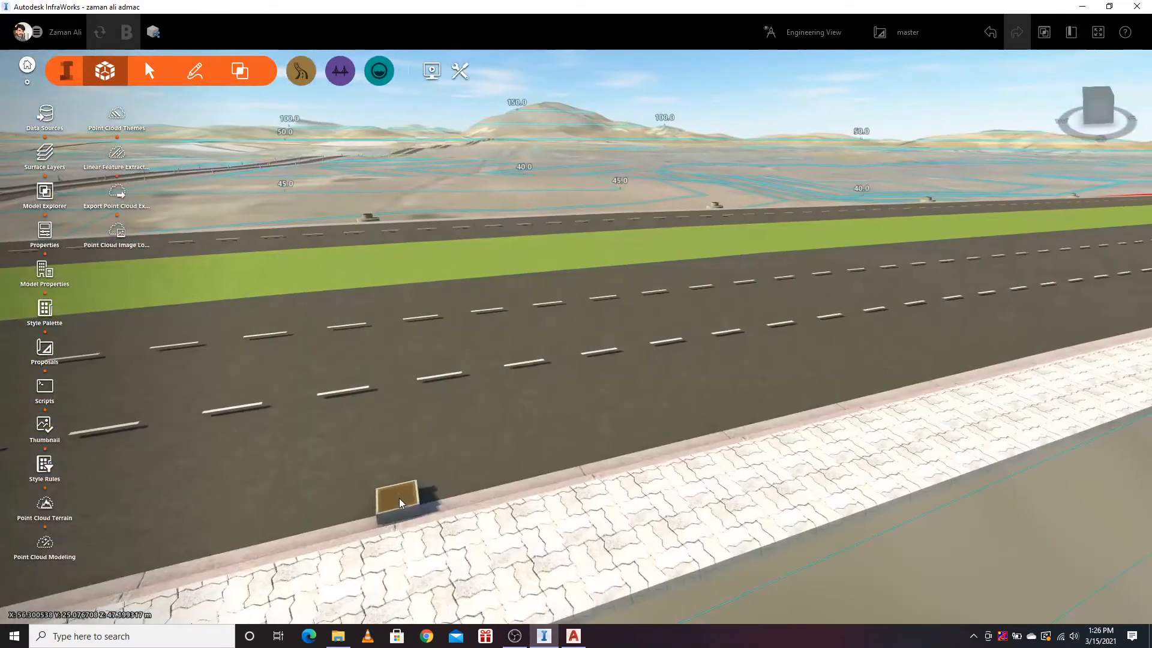
# Step: Lower the protruding rectangular manhole beside the curb to a rim elevation of about 47.219 m, flush with the pavement, and deselect it
pyautogui.click(398, 499)
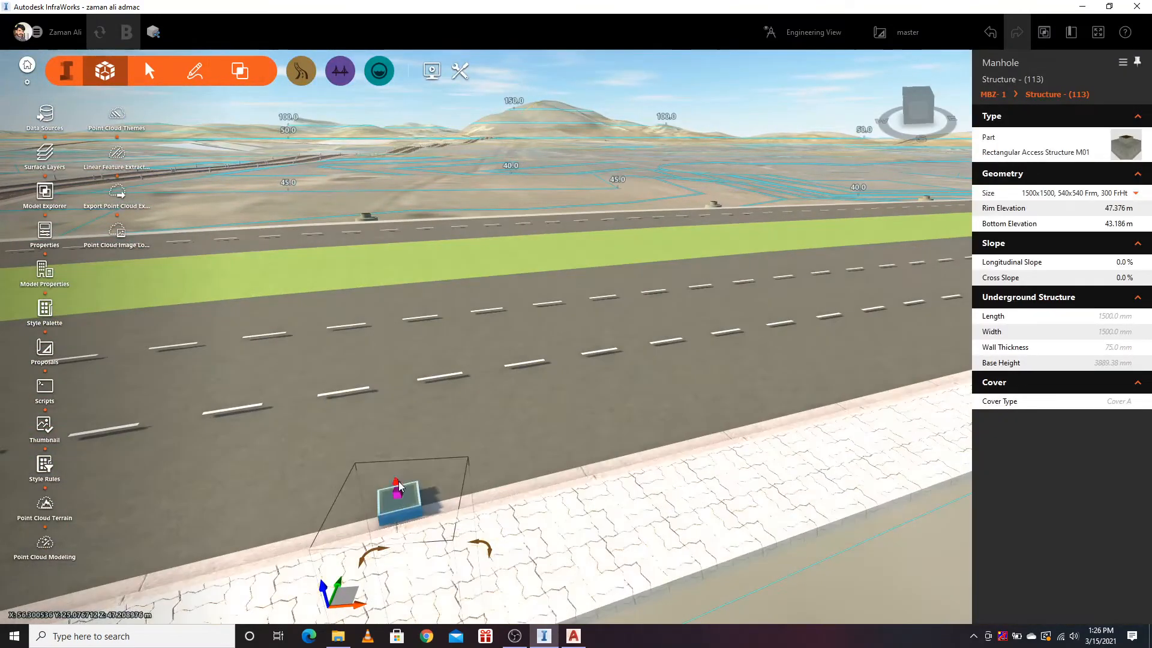
pyautogui.moveTo(364, 551); pyautogui.dragTo(467, 434)
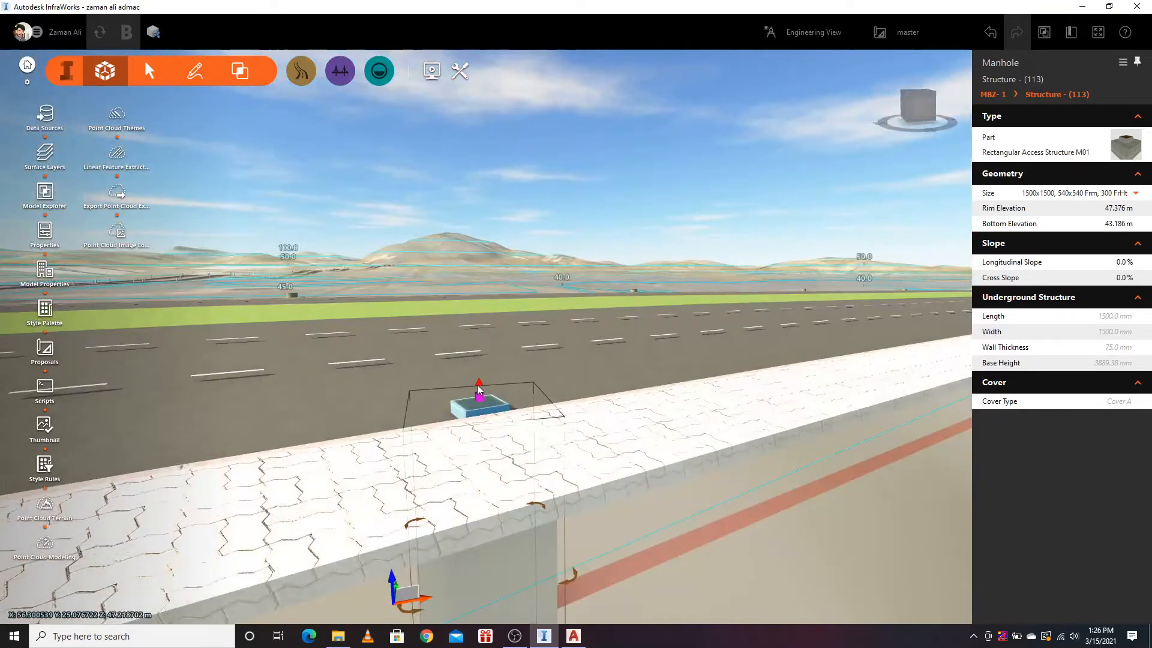
pyautogui.moveTo(475, 395); pyautogui.dragTo(478, 391)
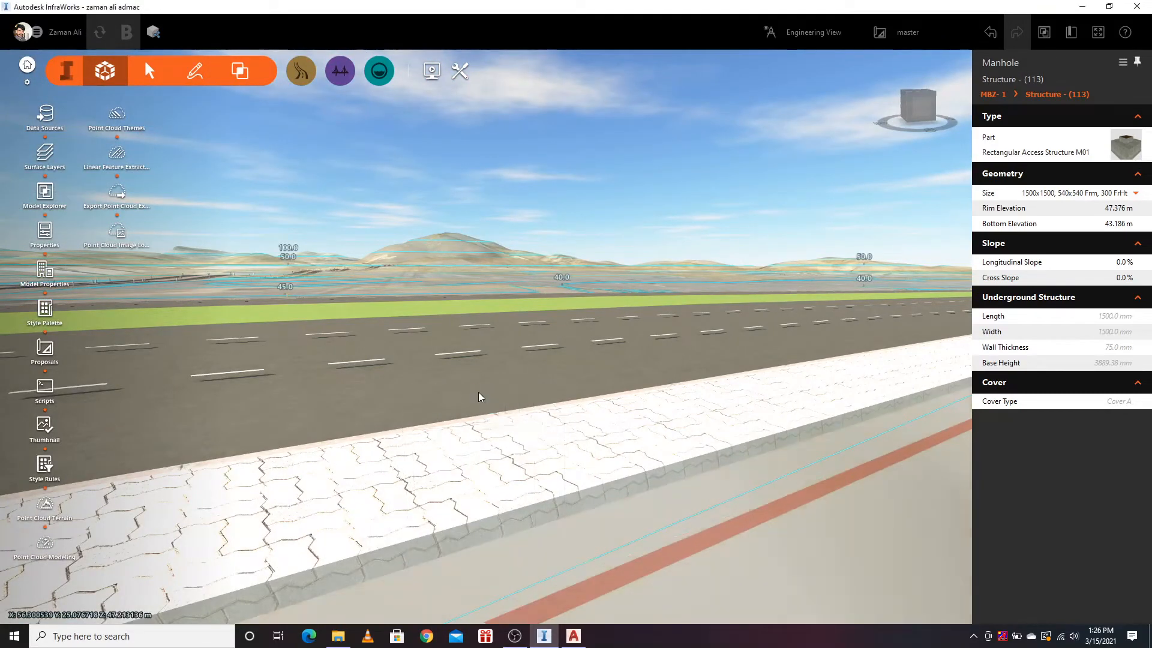
pyautogui.scroll(5, 480, 414)
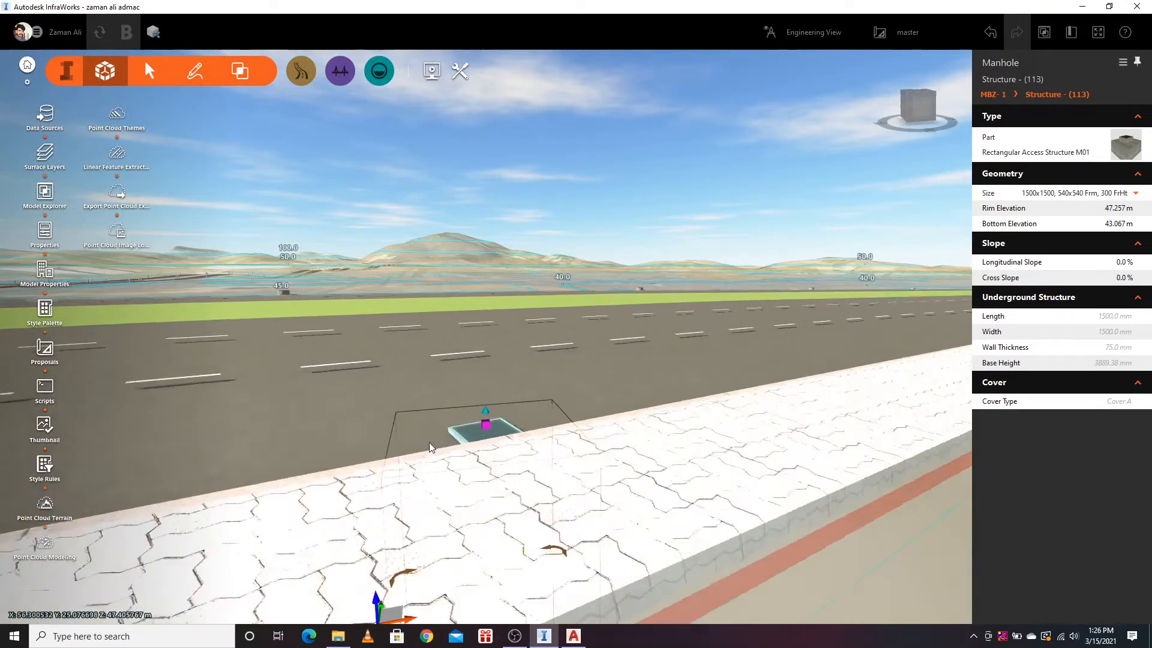
pyautogui.scroll(2, 653, 529)
pyautogui.scroll(-1, 651, 529)
pyautogui.scroll(1, 650, 529)
pyautogui.moveTo(641, 409); pyautogui.dragTo(642, 408)
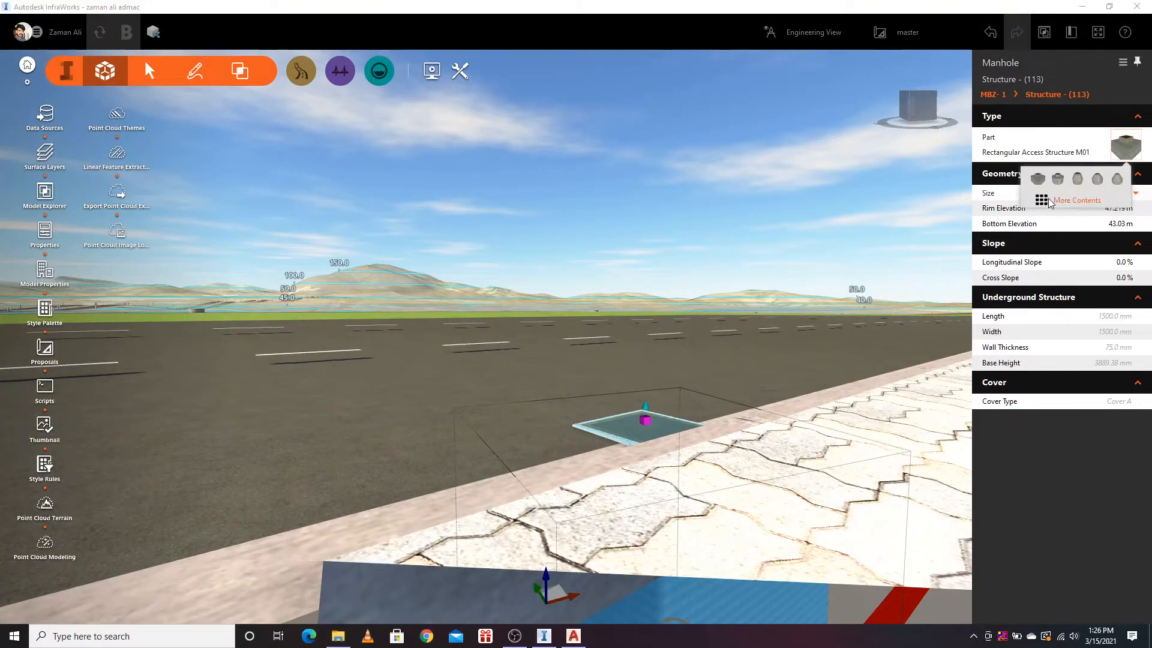
pyautogui.click(686, 366)
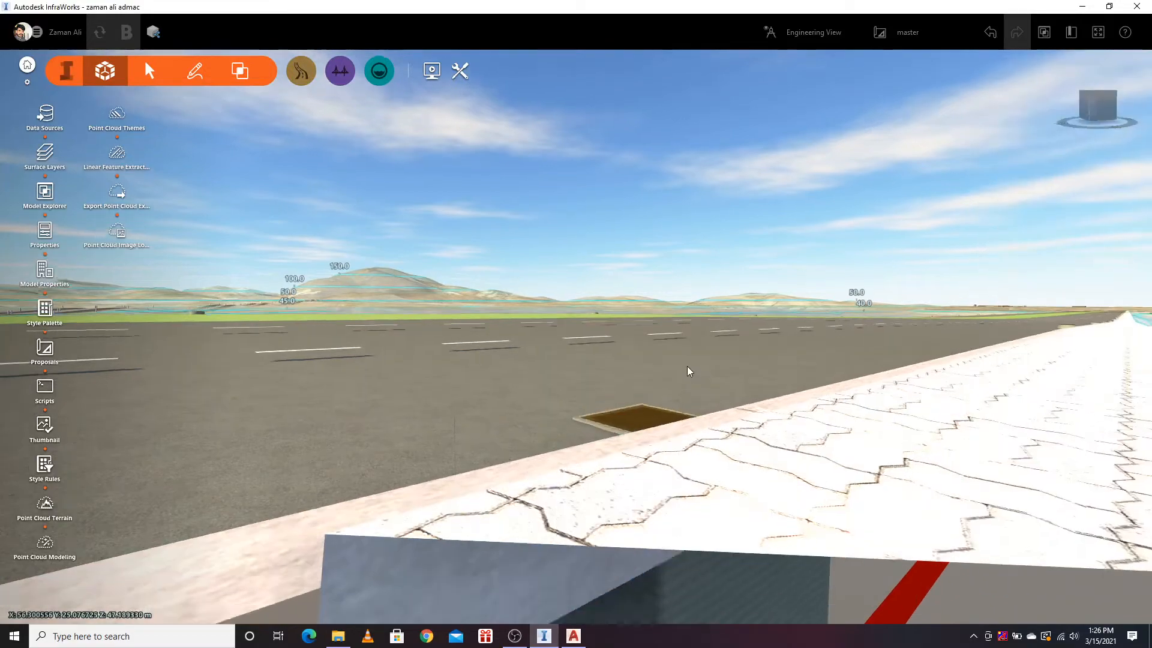
# Step: Open the detailed properties of the lowered rectangular manhole beside the curb, then clear the selection
pyautogui.scroll(-2, 584, 457)
pyautogui.scroll(2, 614, 519)
pyautogui.moveTo(583, 458); pyautogui.dragTo(625, 451)
pyautogui.scroll(-3, 669, 368)
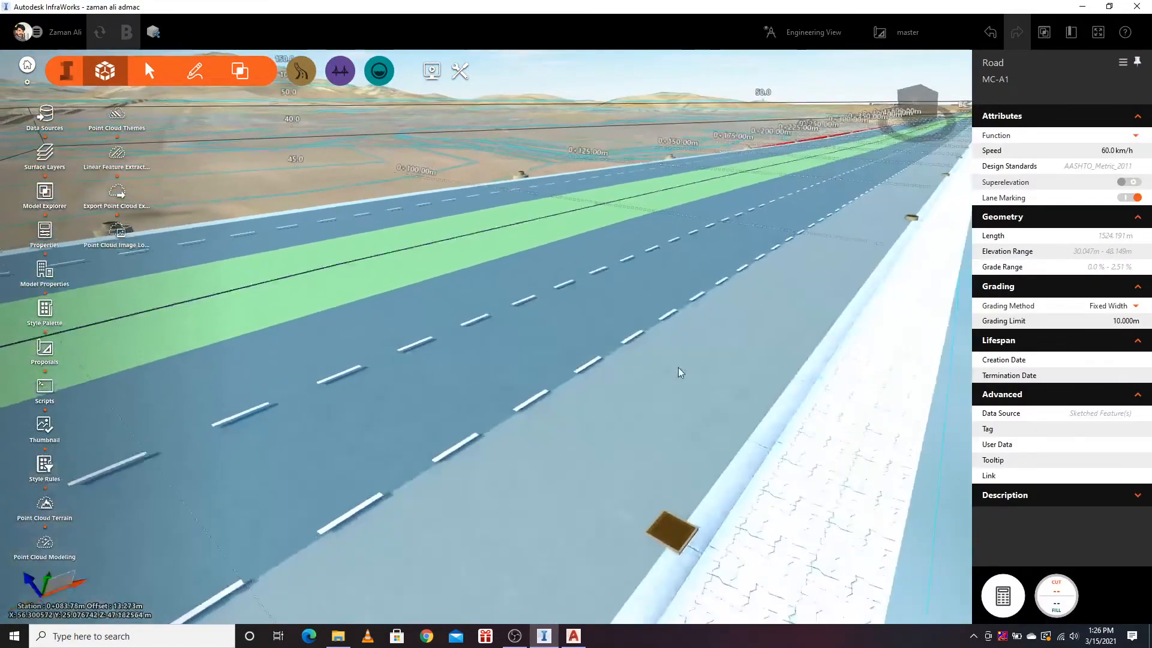
pyautogui.moveTo(600, 569); pyautogui.dragTo(661, 601)
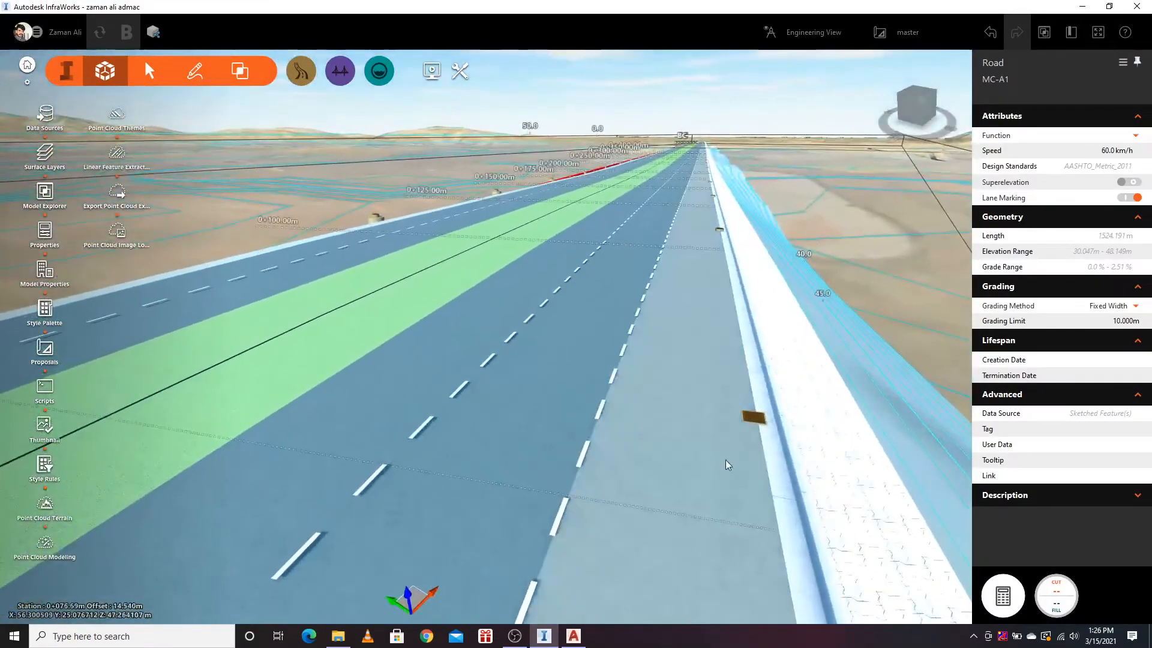
pyautogui.scroll(2, 762, 460)
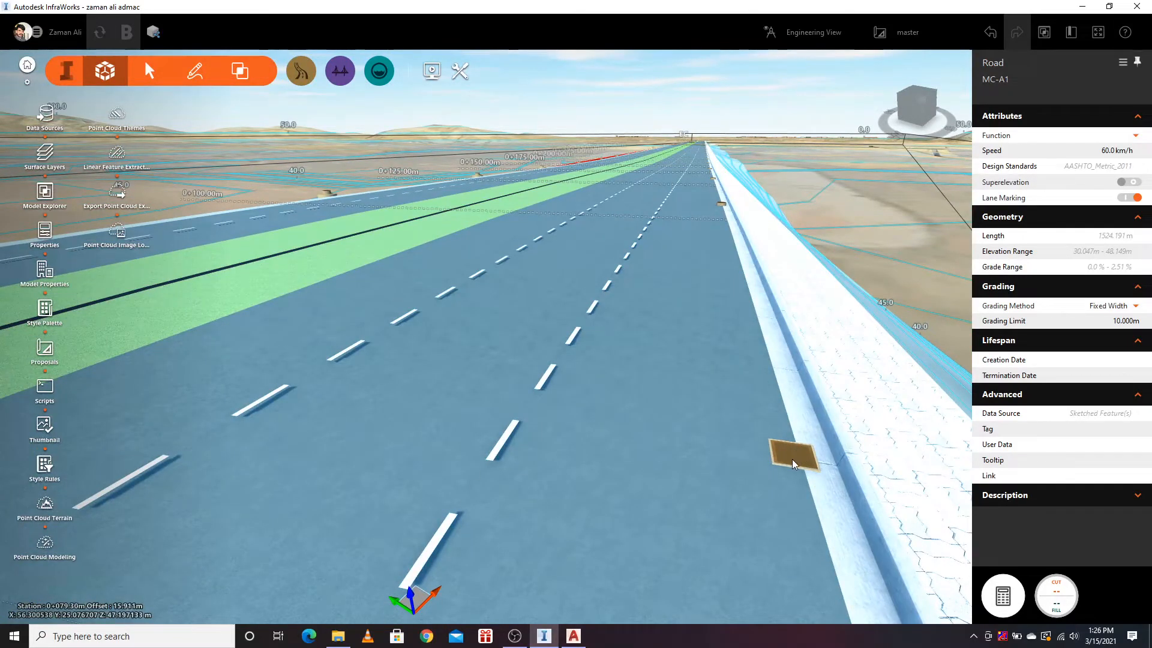
pyautogui.click(792, 459)
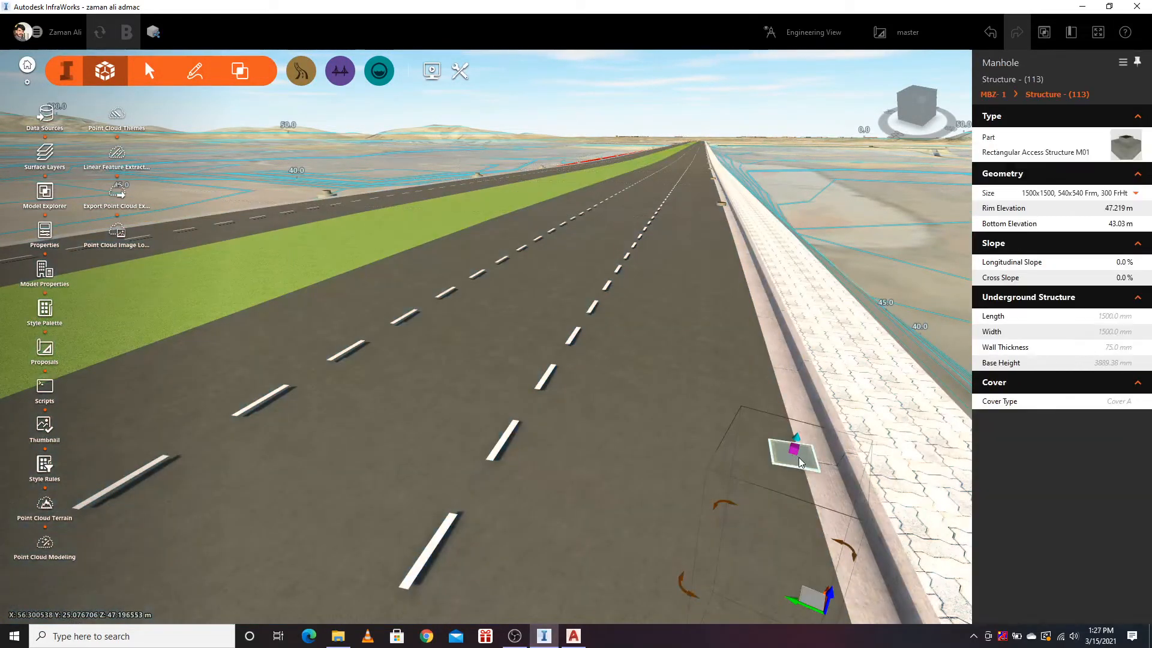
pyautogui.rightClick(799, 463)
pyautogui.click(825, 503)
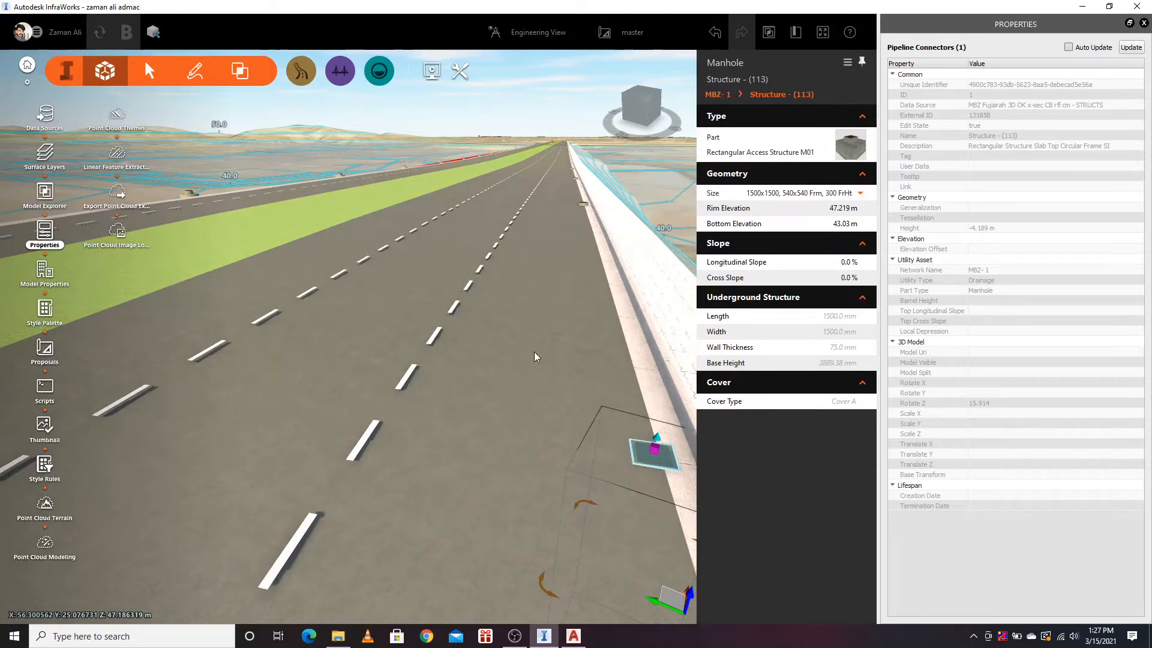
pyautogui.click(573, 294)
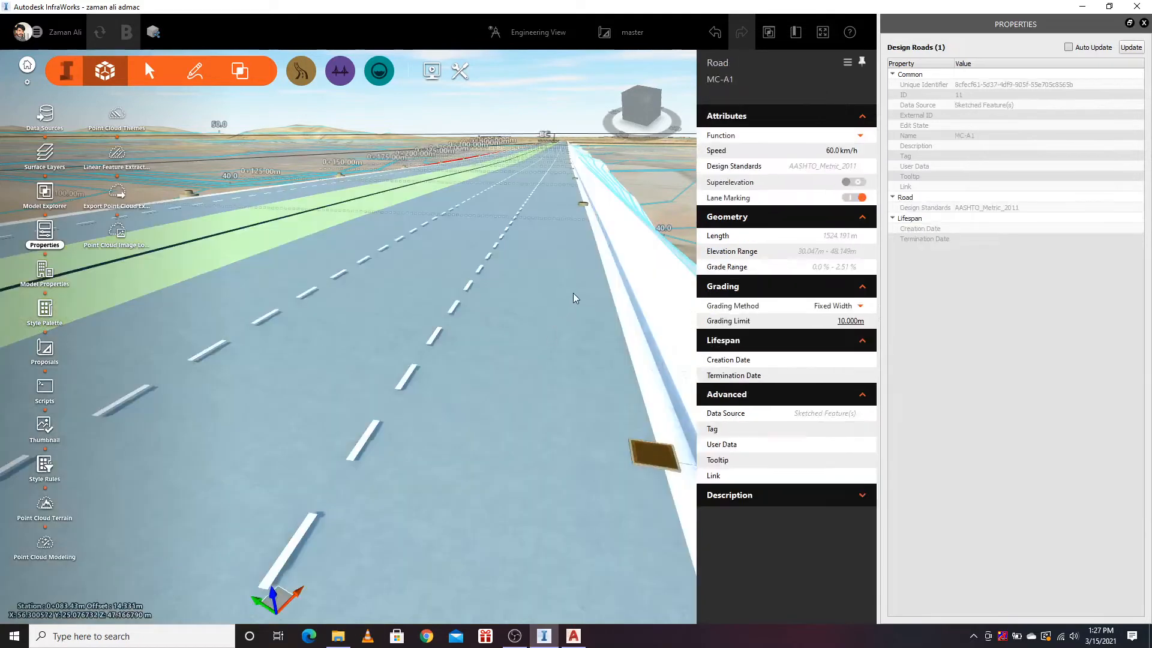
pyautogui.press('Escape')
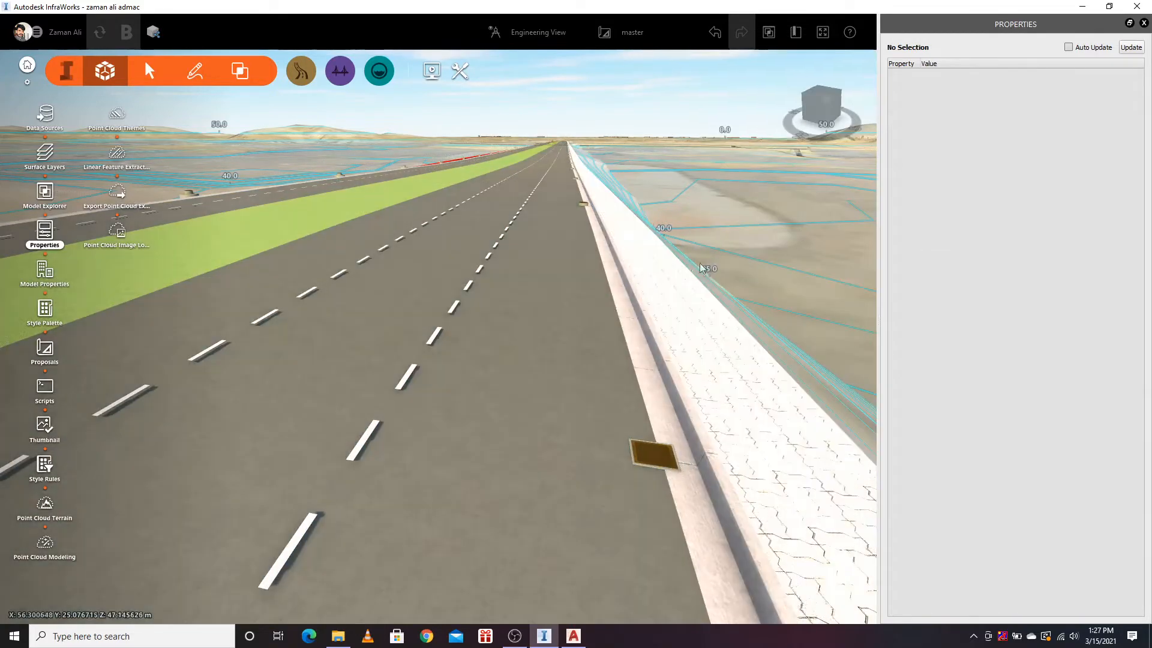
# Step: Extend the start of the curb and gutter around the shoulder bend to about station 0+043.43 m and apply the edit
pyautogui.scroll(-3, 627, 240)
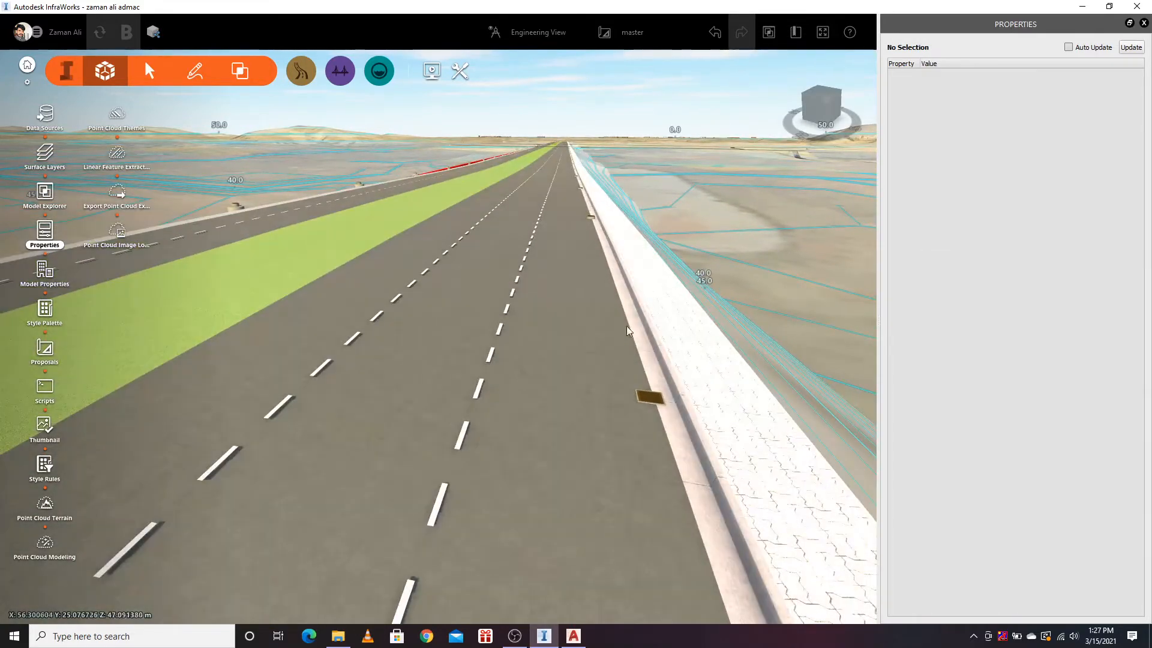
pyautogui.scroll(-5, 743, 336)
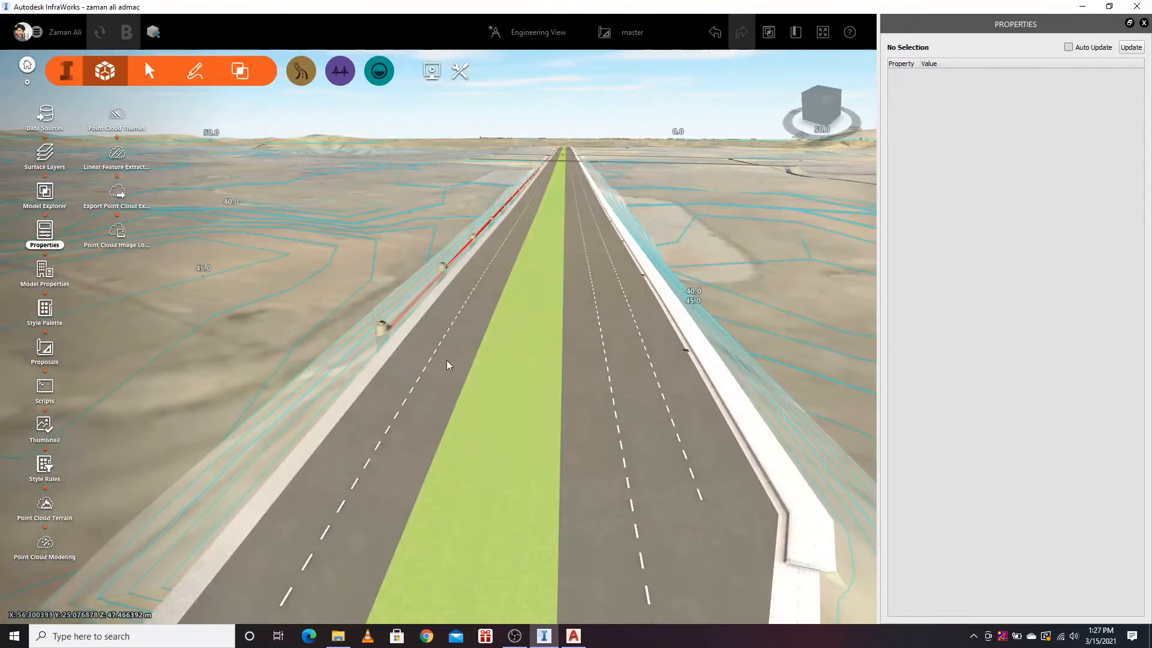
pyautogui.scroll(-4, 460, 355)
pyautogui.scroll(3, 651, 452)
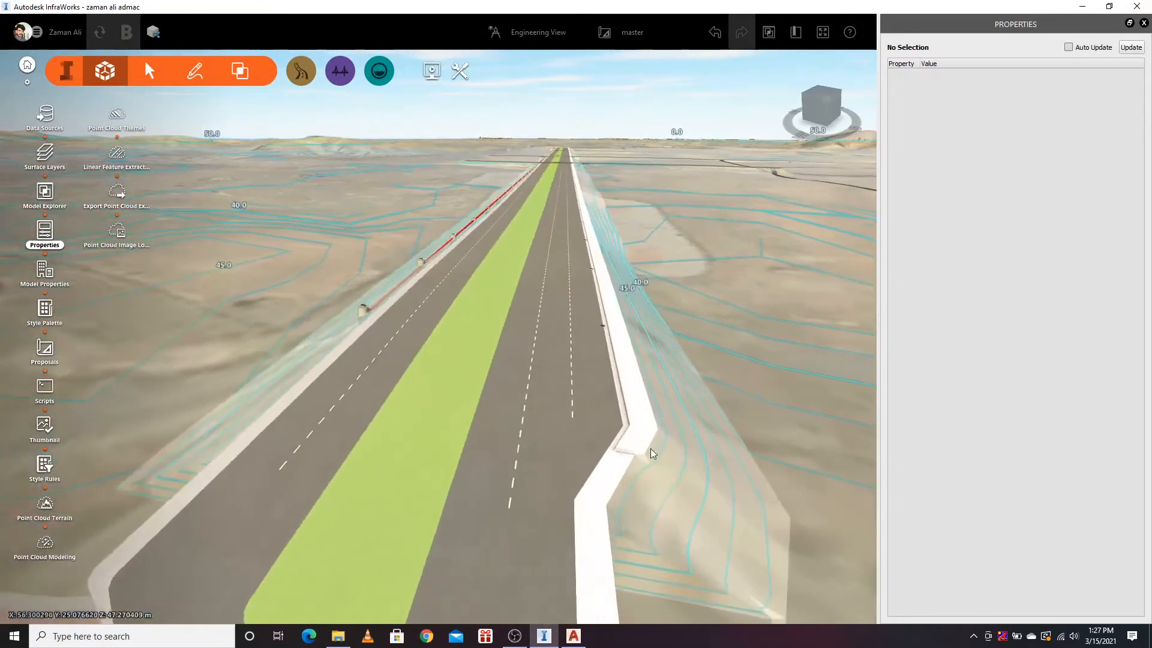
pyautogui.click(624, 443)
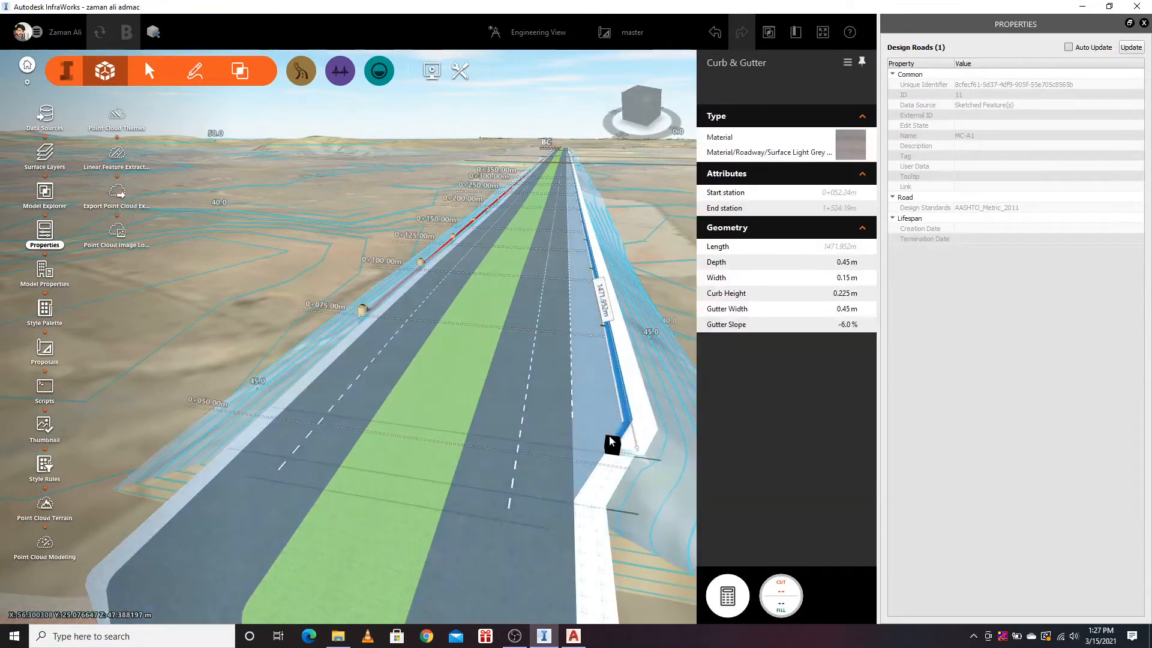
pyautogui.moveTo(603, 453); pyautogui.dragTo(565, 543)
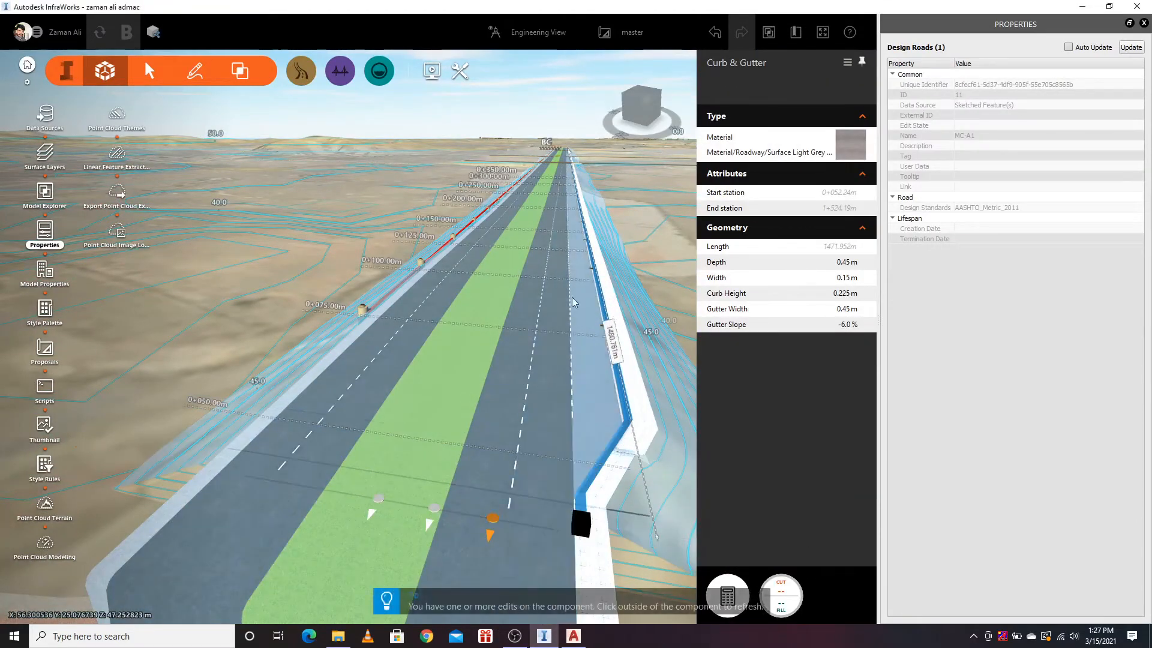
pyautogui.scroll(-4, 569, 420)
pyautogui.moveTo(551, 391)
pyautogui.mouseDown()
pyautogui.moveTo(546, 426)
pyautogui.moveTo(555, 383)
pyautogui.moveTo(552, 391)
pyautogui.mouseUp()
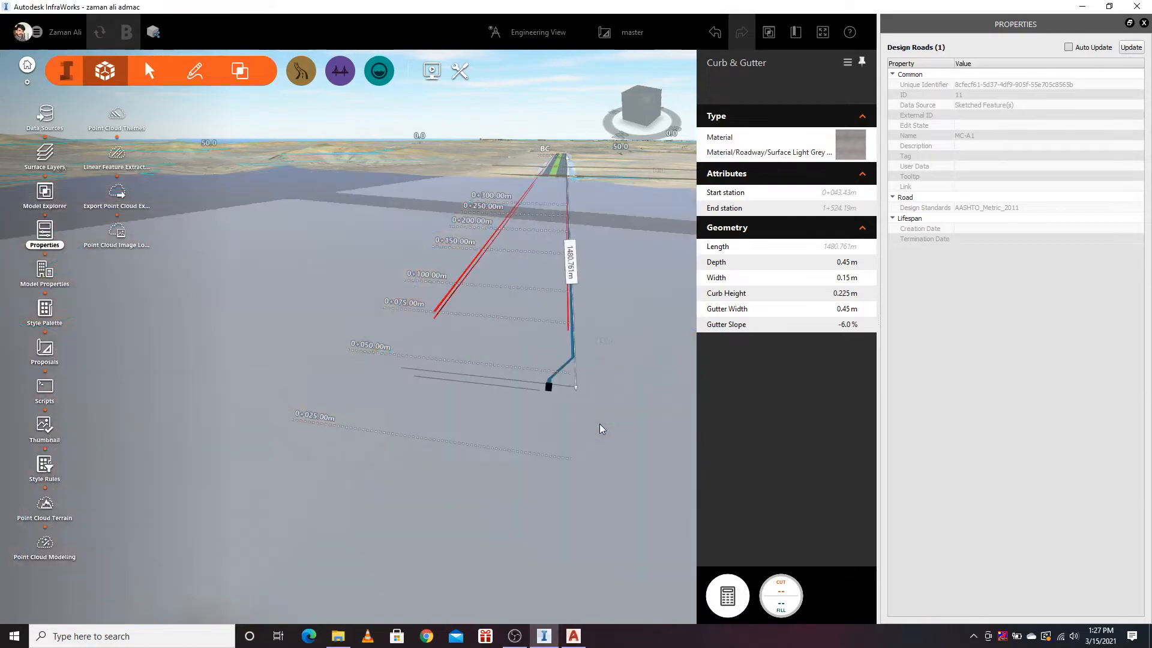
pyautogui.press('Escape')
pyautogui.press('Escape')
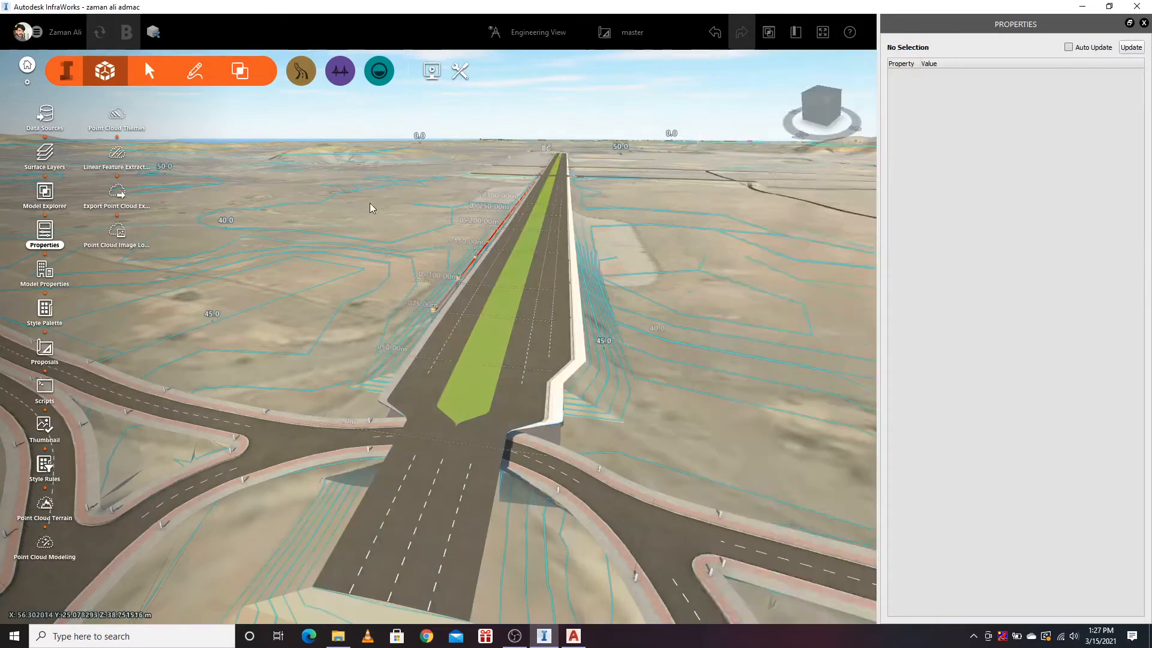
# Step: Examine the extended curb and the manholes along both sides of the road, from above and along the road
pyautogui.scroll(5, 398, 179)
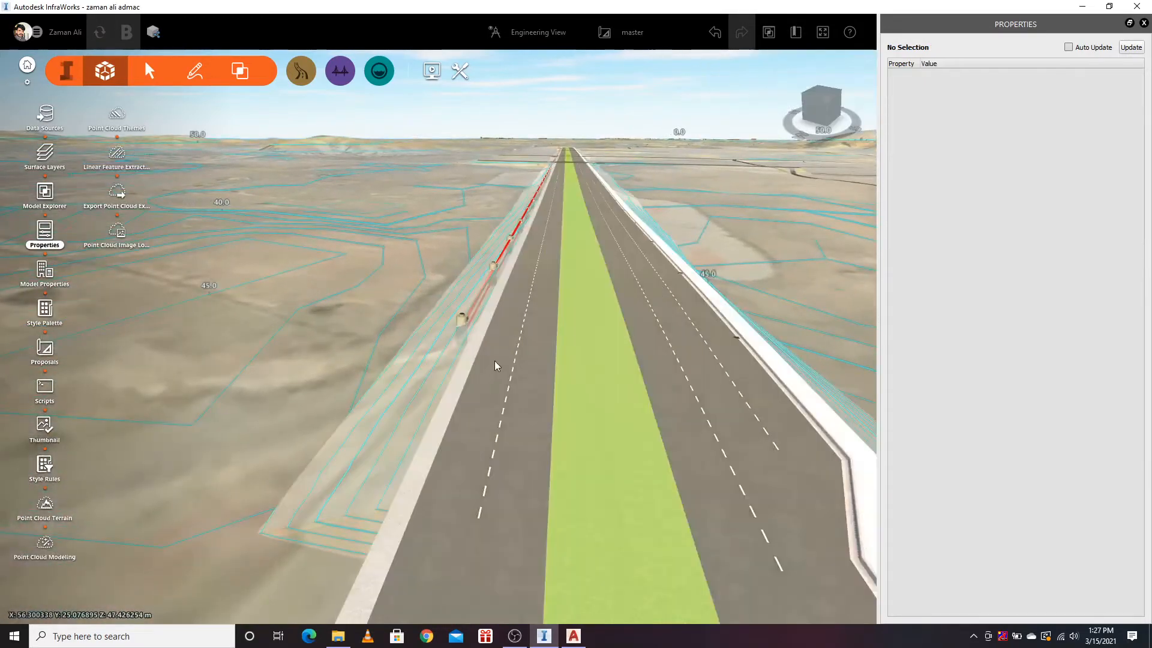
pyautogui.scroll(-4, 365, 330)
pyautogui.moveTo(651, 211); pyautogui.dragTo(647, 316)
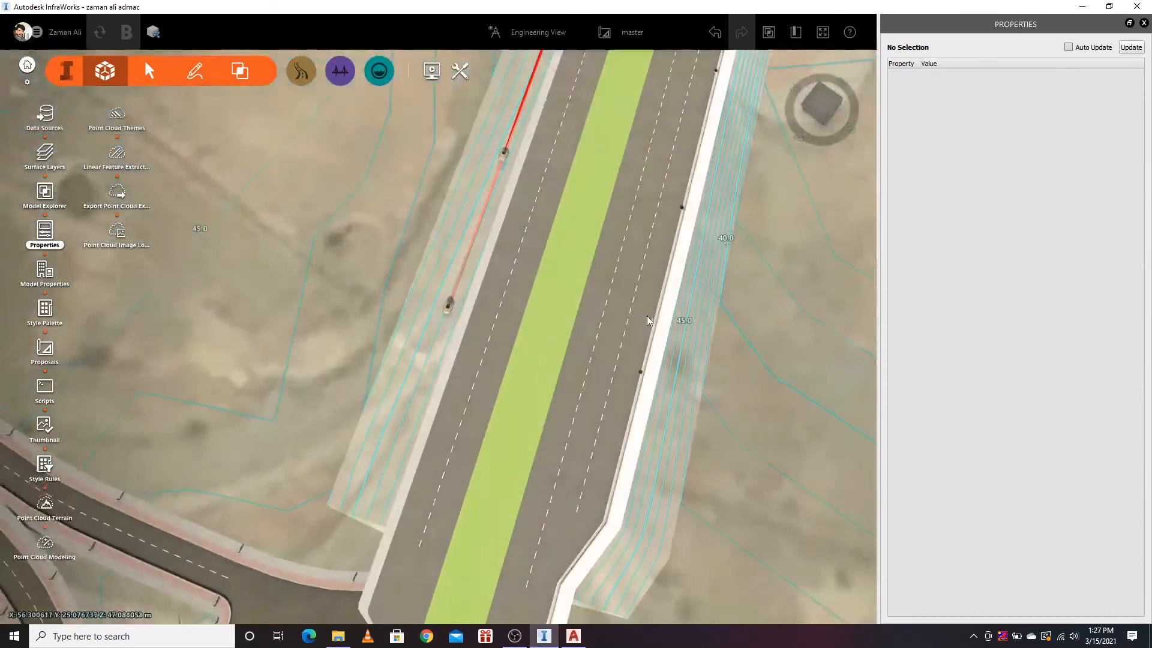
pyautogui.scroll(4, 694, 147)
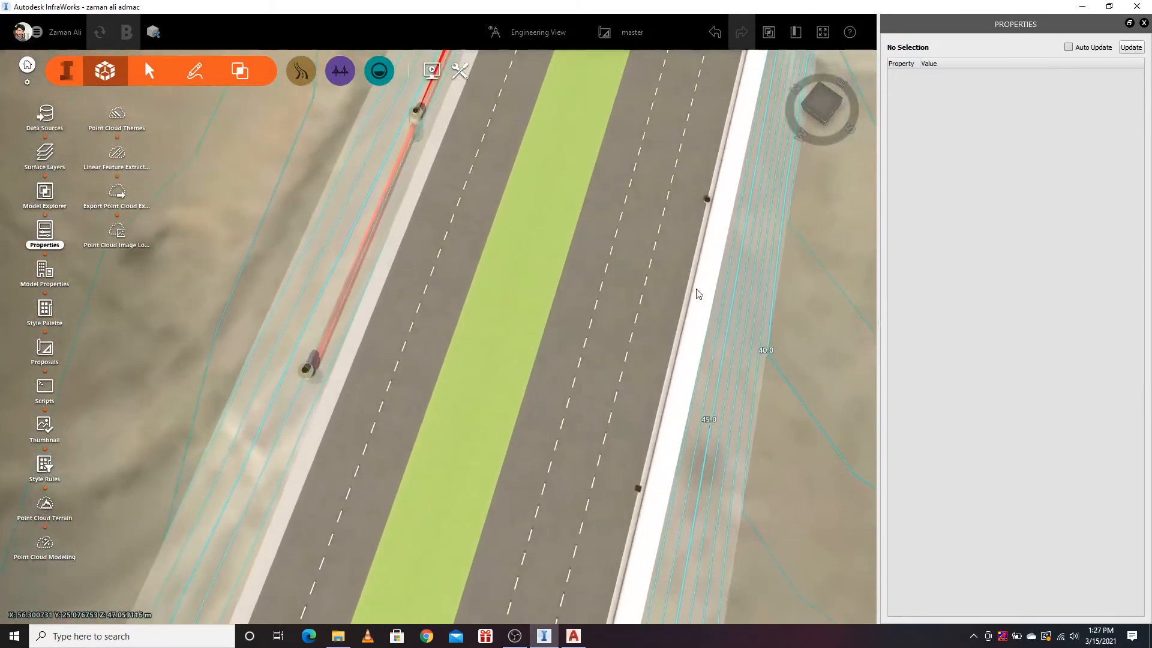
pyautogui.click(689, 287)
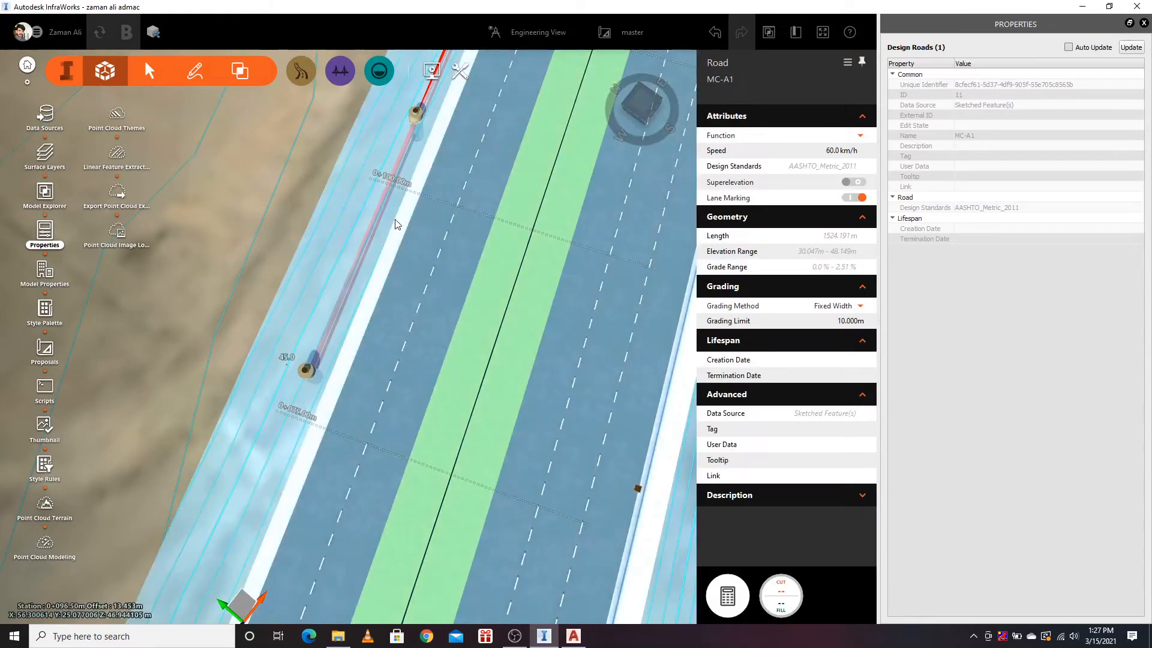
pyautogui.scroll(-3, 416, 213)
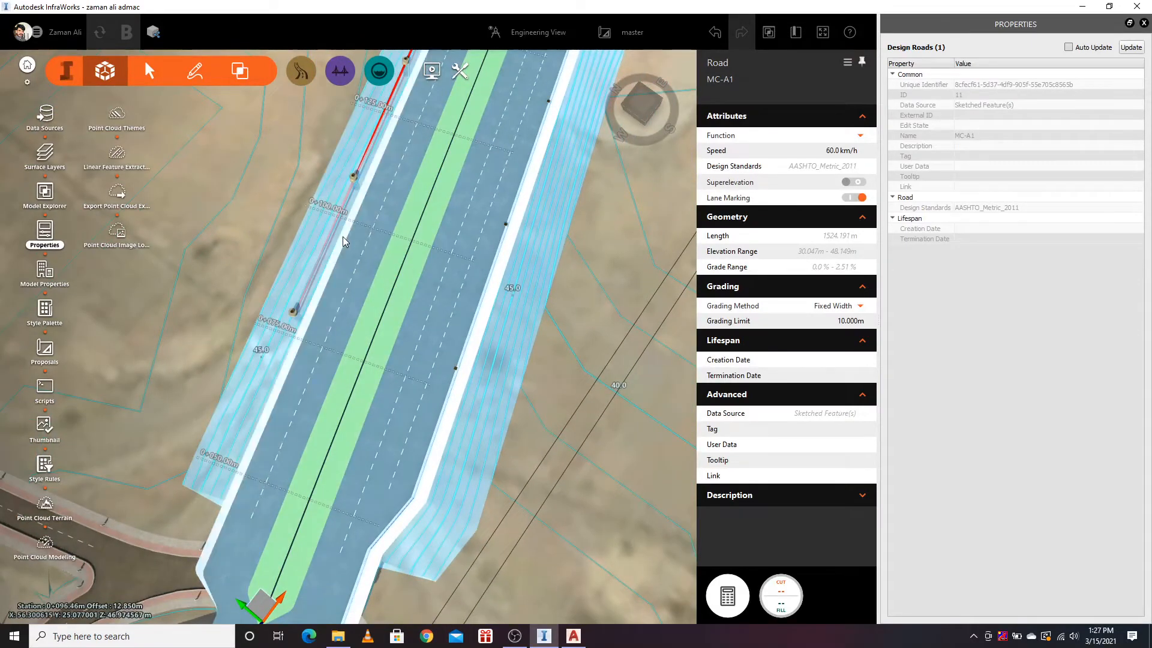
pyautogui.press('Escape')
pyautogui.scroll(6, 477, 290)
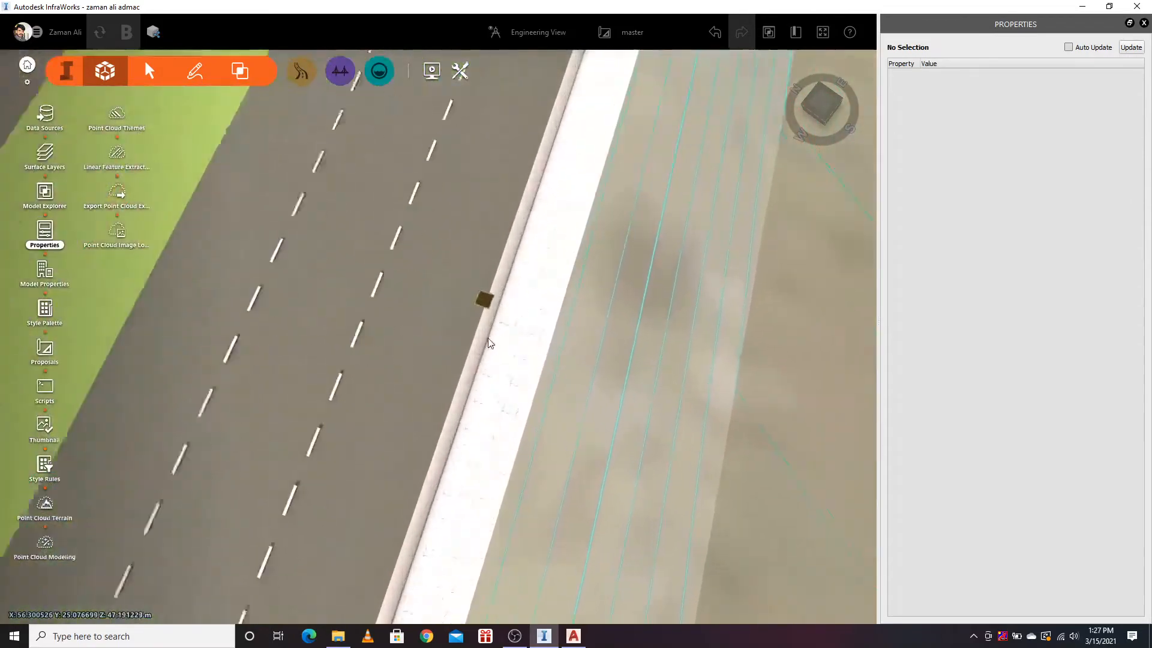
pyautogui.scroll(-10, 565, 333)
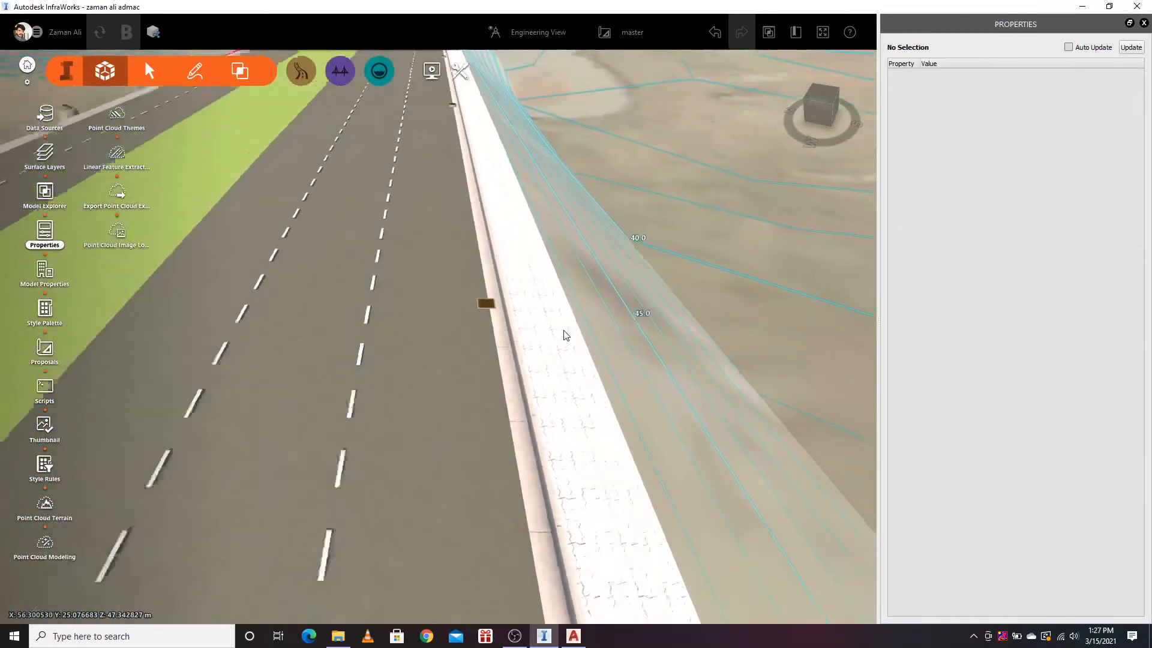
# Step: Follow the main road to the four-way intersection and examine its curb returns and side-road connections
pyautogui.scroll(-5, 377, 451)
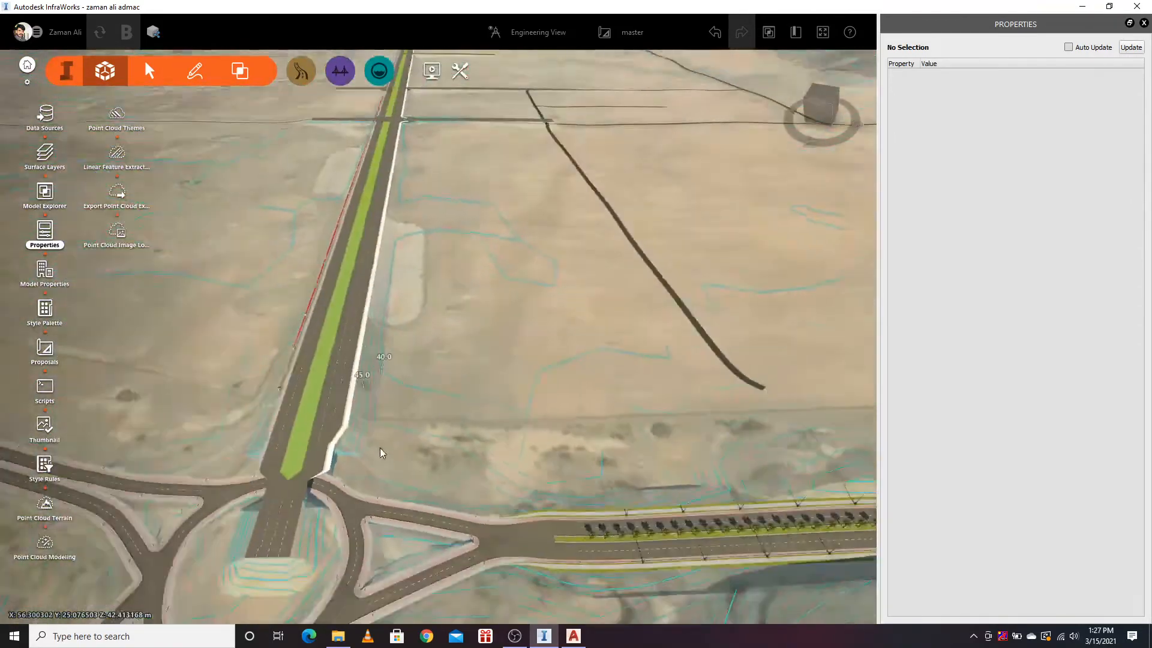
pyautogui.scroll(3, 454, 157)
pyautogui.moveTo(453, 158); pyautogui.dragTo(213, 362)
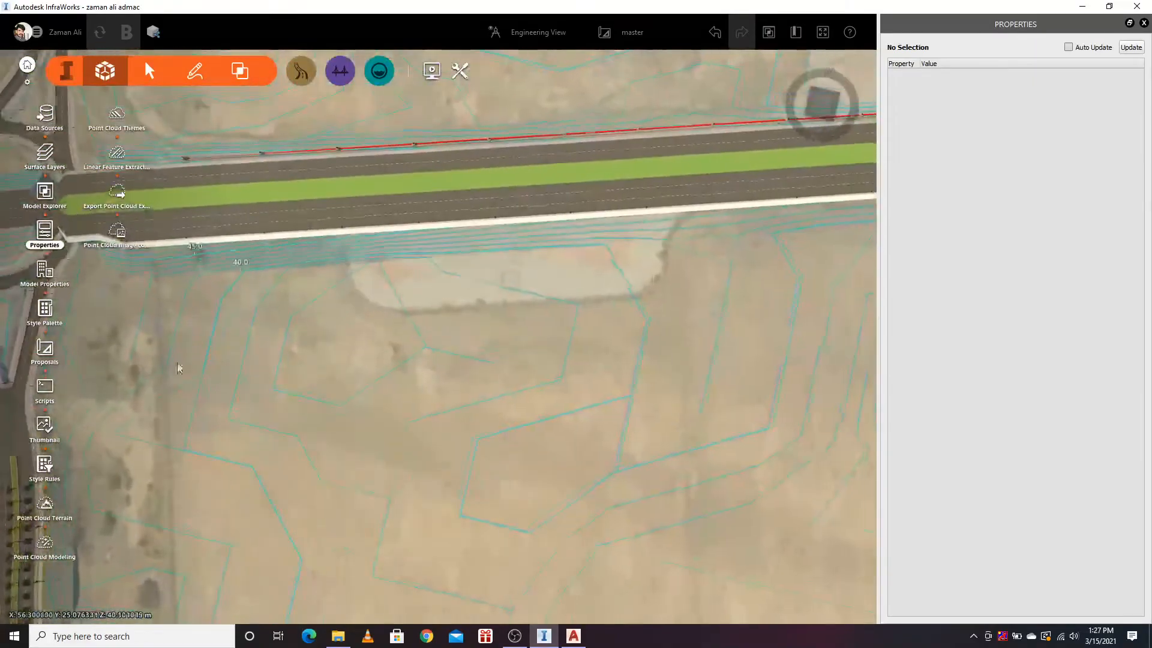
pyautogui.scroll(-5, 192, 362)
pyautogui.scroll(2, 543, 306)
pyautogui.scroll(8, 543, 306)
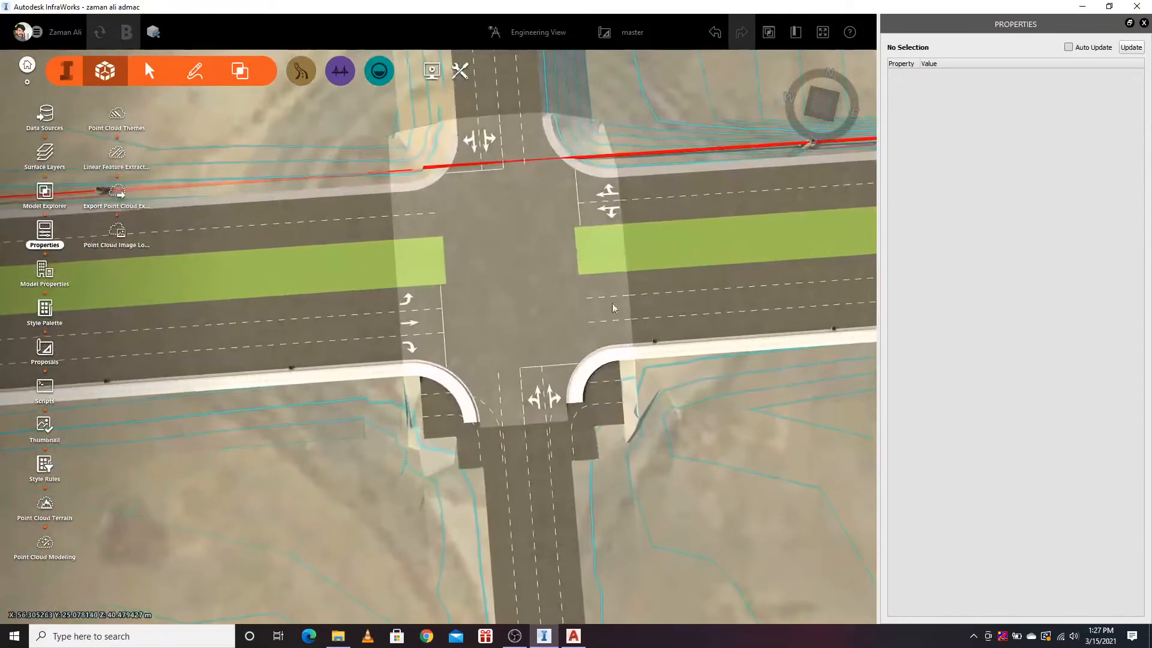
pyautogui.moveTo(624, 300); pyautogui.dragTo(607, 222)
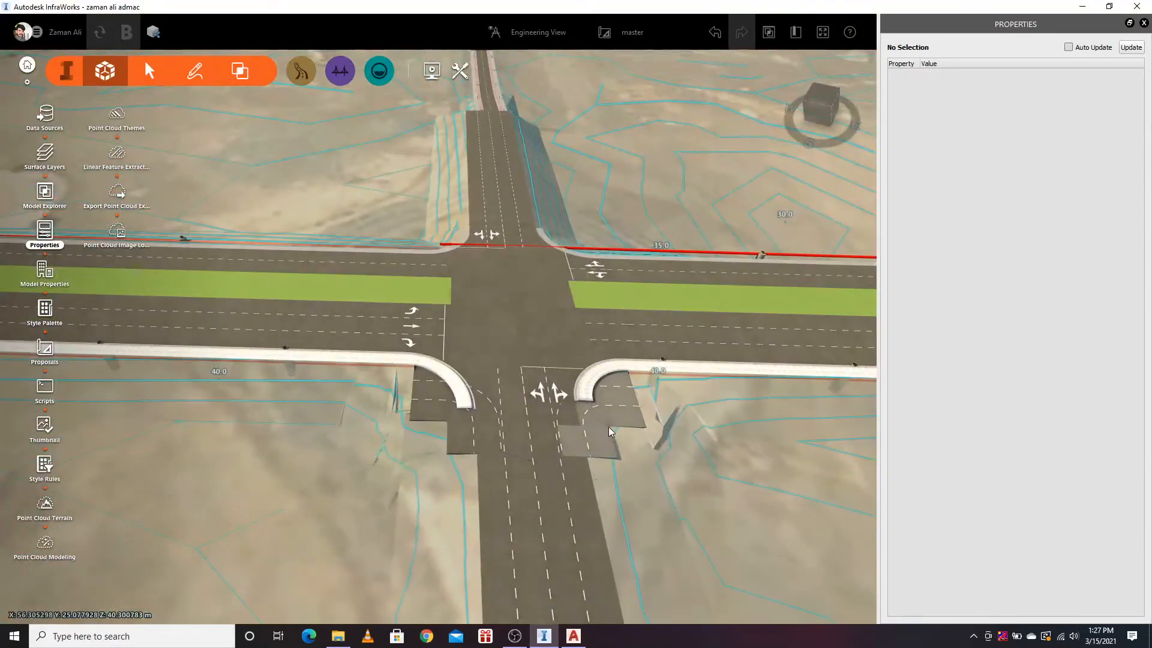
# Step: Delete the two connected alignments at the curb returns on either side of the side road entering the intersection
pyautogui.click(608, 426)
pyautogui.click(436, 413)
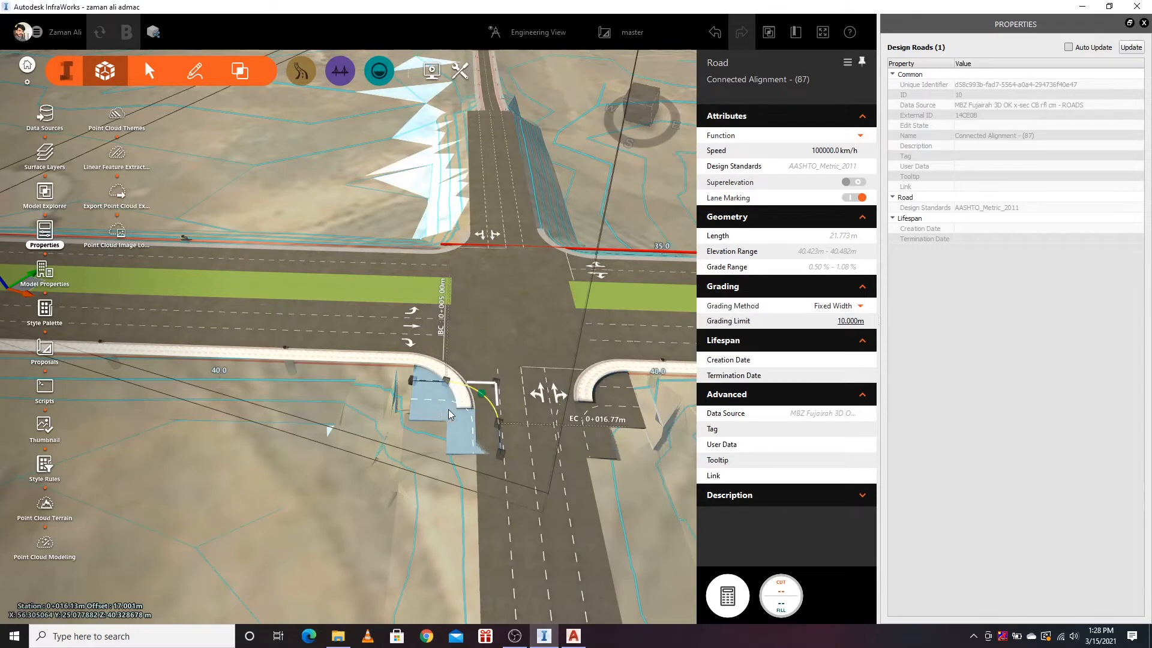
pyautogui.press('Escape')
pyautogui.click(622, 405)
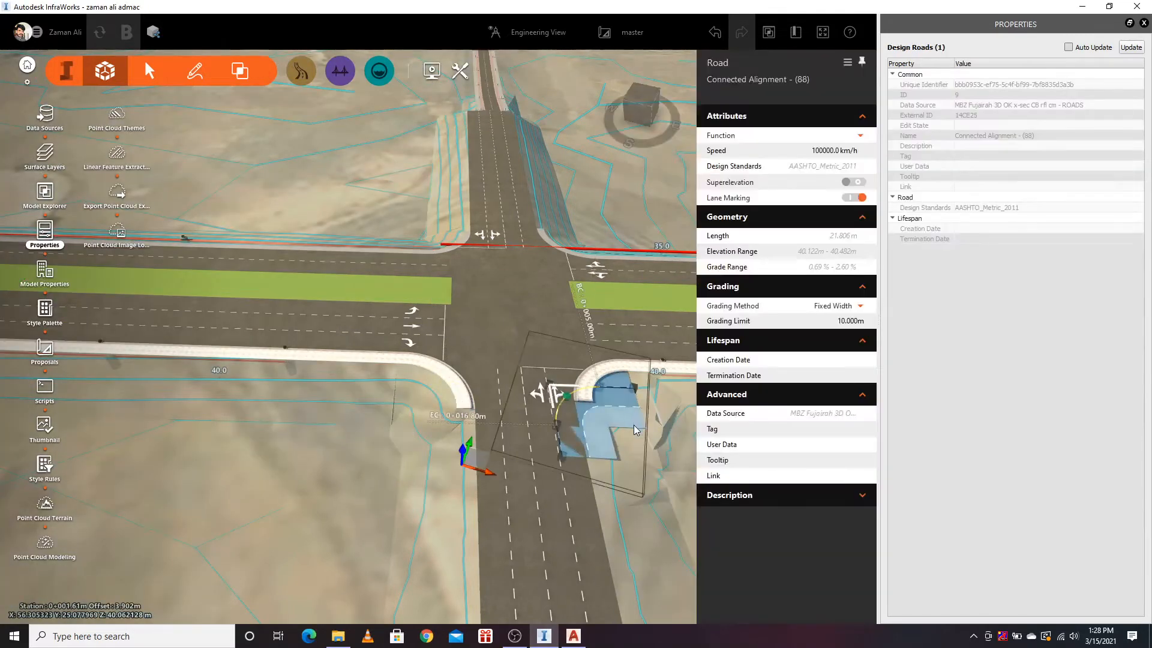
pyautogui.press('Escape')
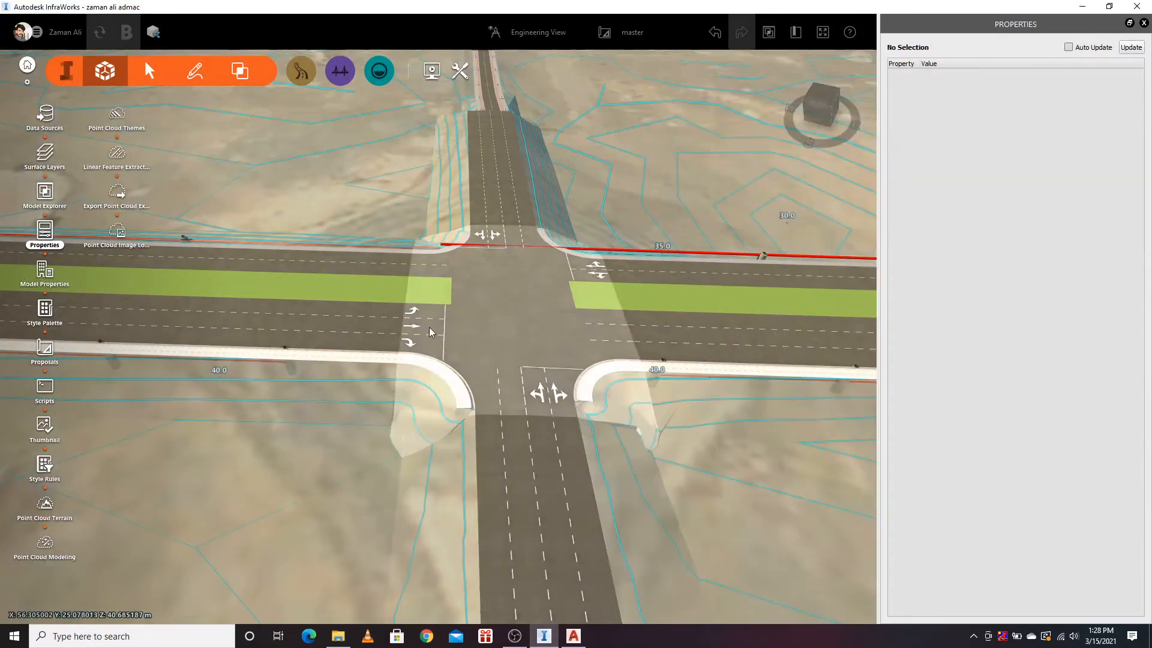
# Step: Start replacing the assembly of side road MC-51 and choose the Two Lanes assembly from the draw styles
pyautogui.click(538, 526)
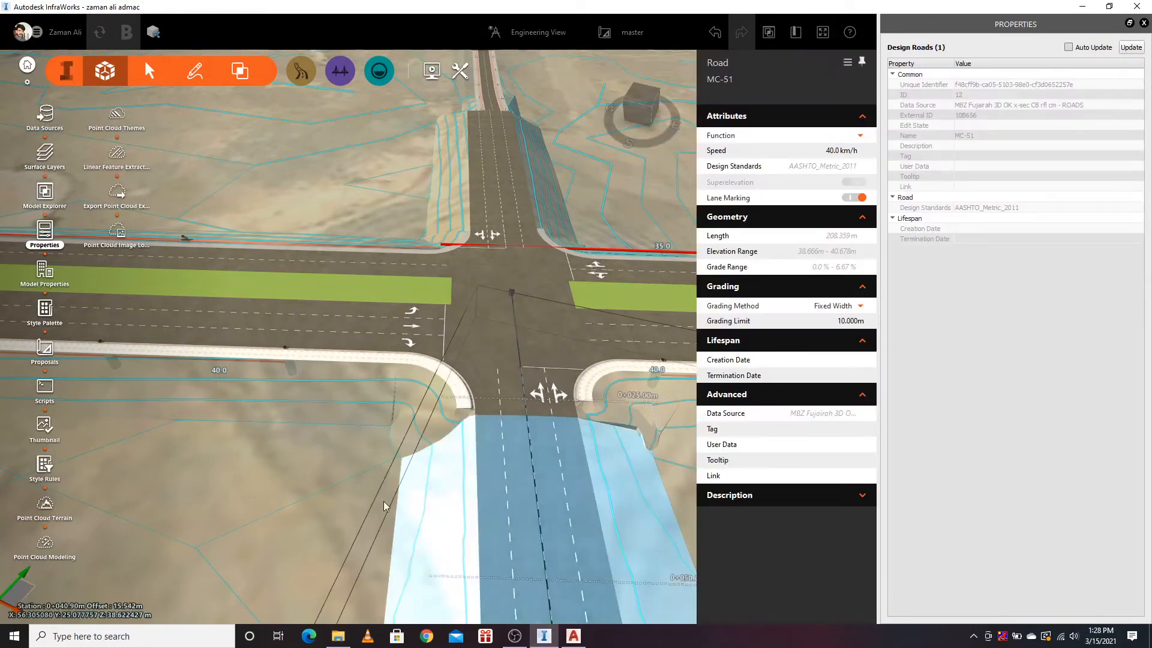
pyautogui.scroll(-5, 423, 387)
pyautogui.moveTo(423, 388); pyautogui.dragTo(521, 518, button='middle')
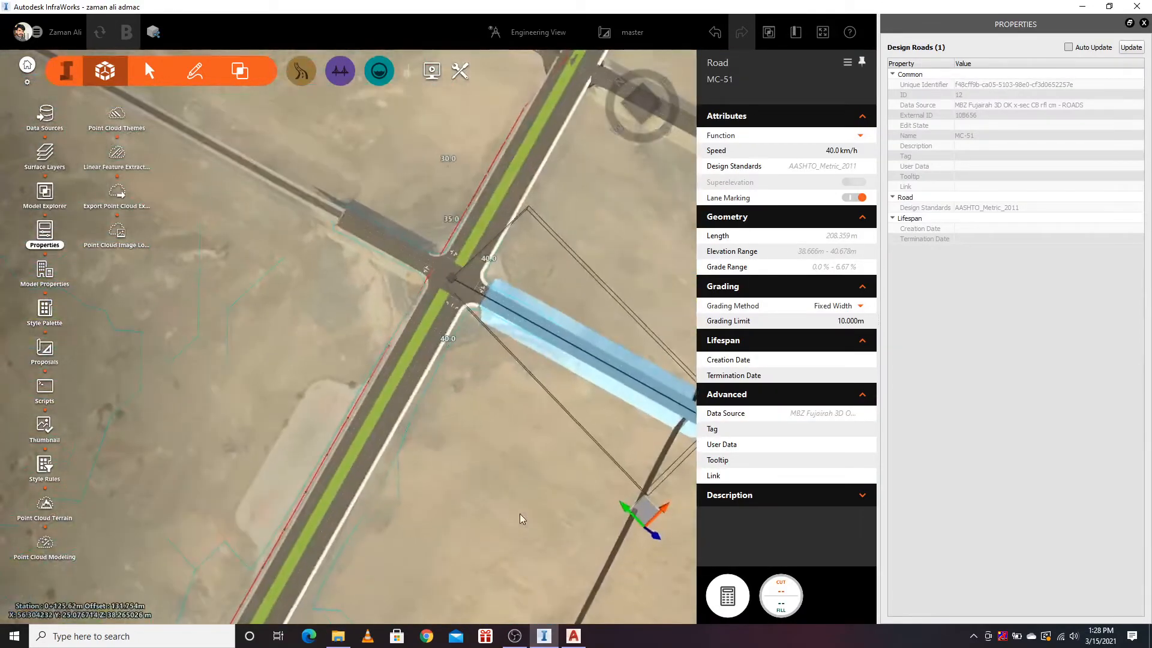
pyautogui.rightClick(542, 328)
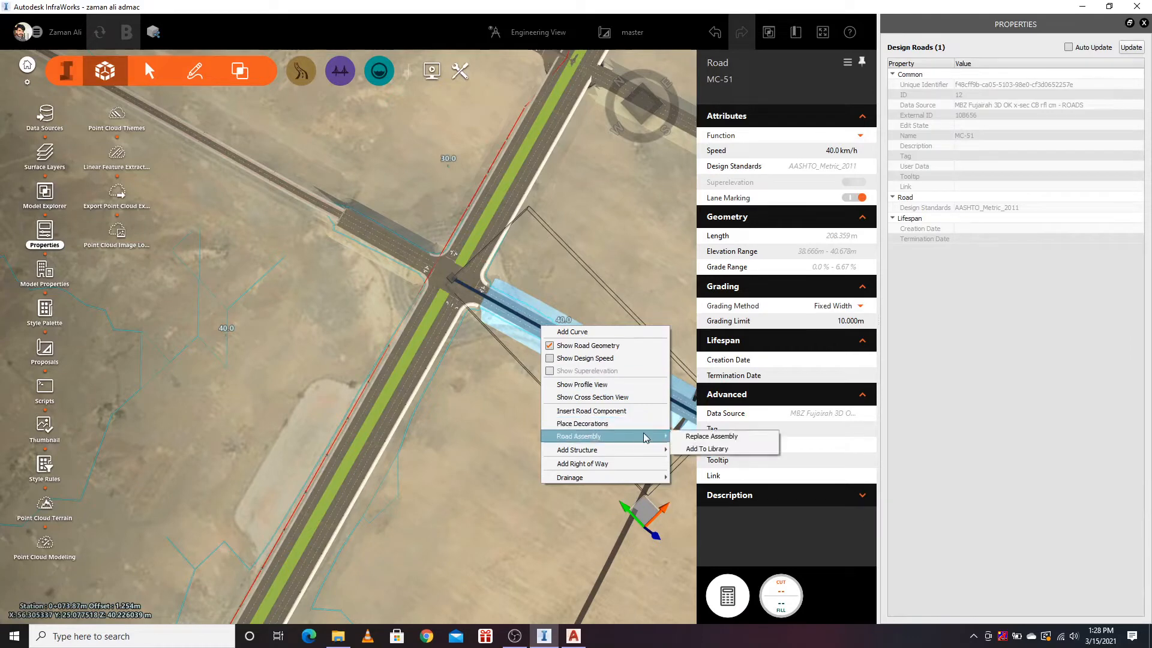
pyautogui.click(712, 437)
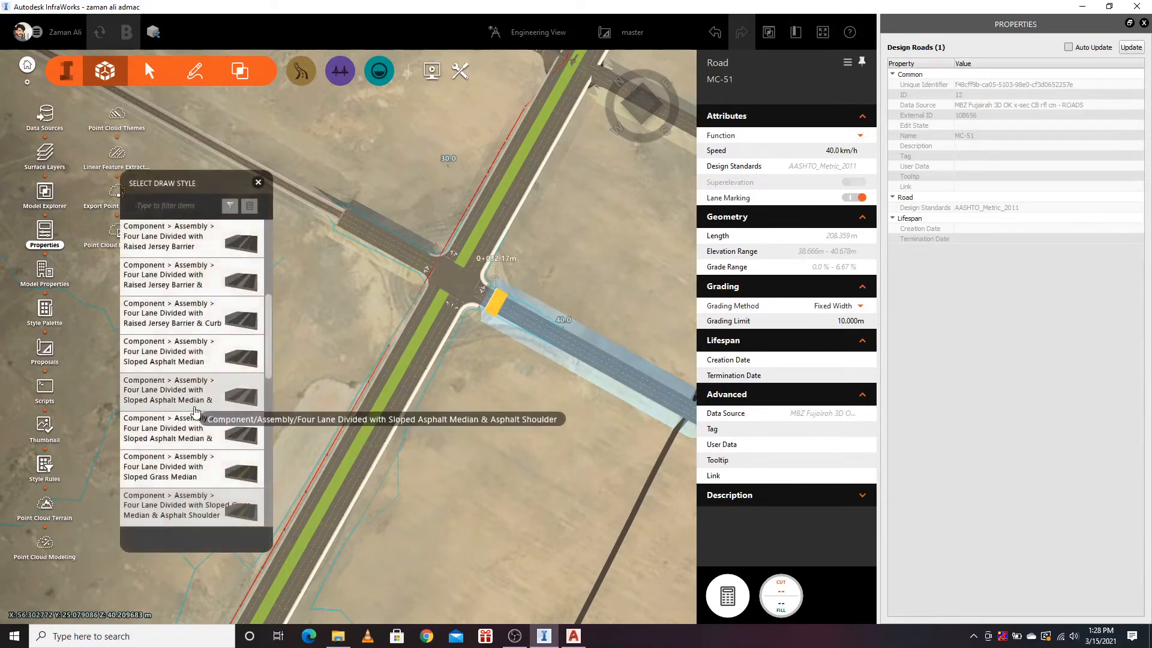
pyautogui.scroll(-5, 214, 401)
pyautogui.scroll(-3, 215, 346)
pyautogui.scroll(4, 232, 378)
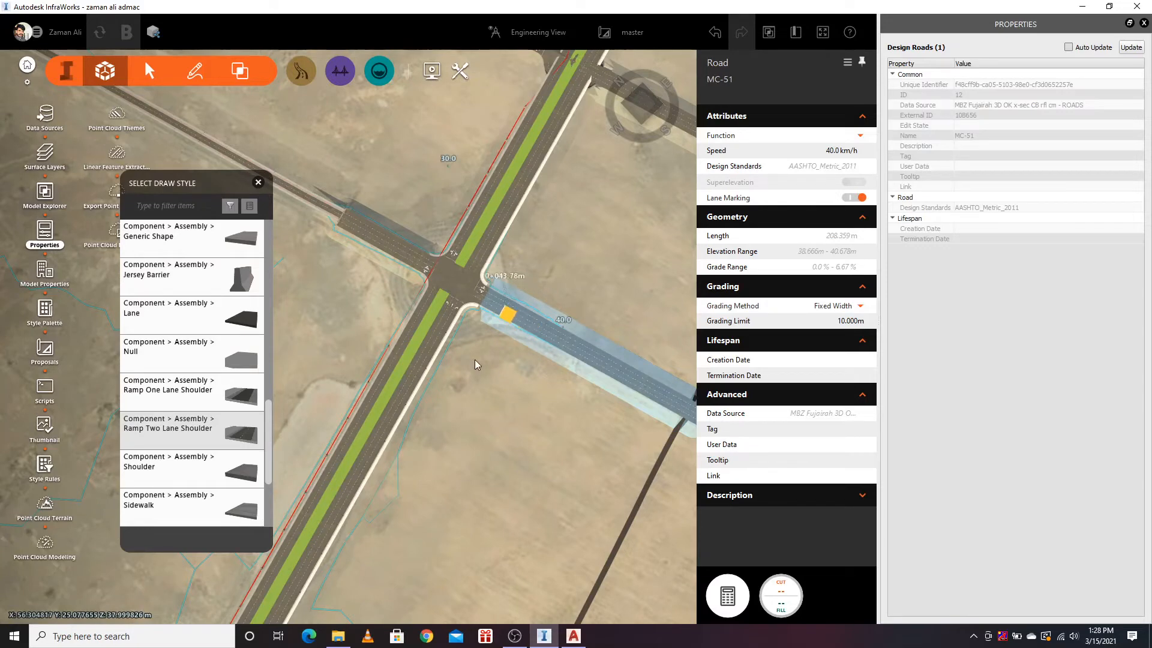
pyautogui.scroll(3, 231, 380)
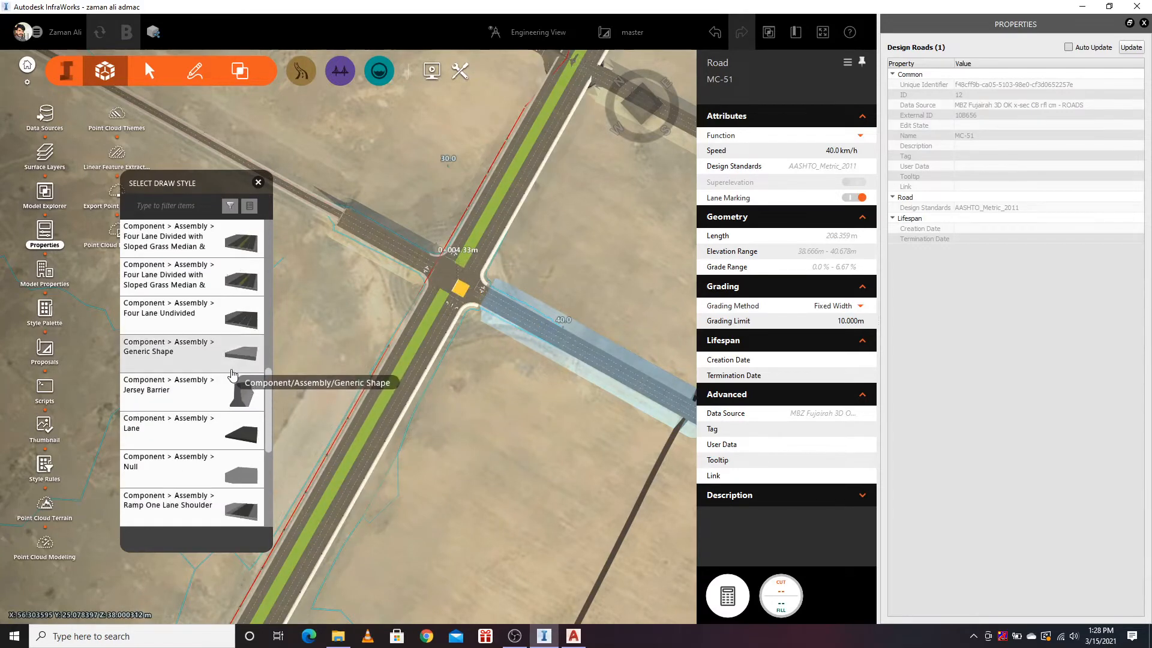
pyautogui.scroll(-7, 245, 361)
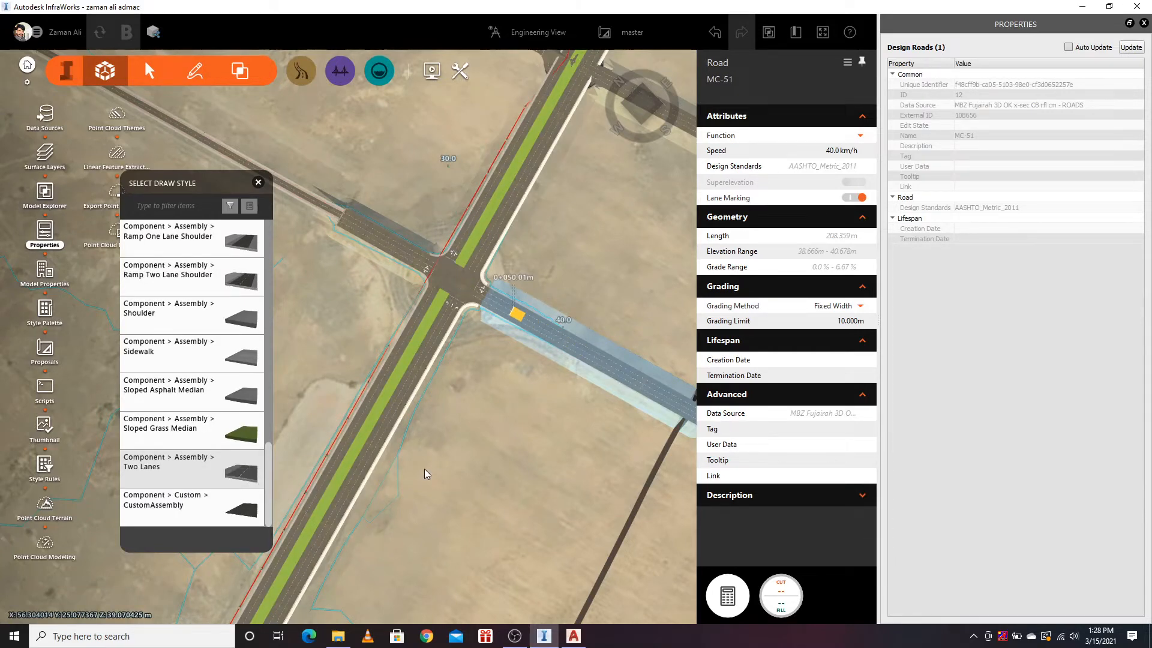
# Step: Place the two-lane assembly along the whole of side road MC-51, from station 0+000.00 m to 0+208.36 m
pyautogui.click(493, 400)
pyautogui.moveTo(540, 325); pyautogui.dragTo(442, 297)
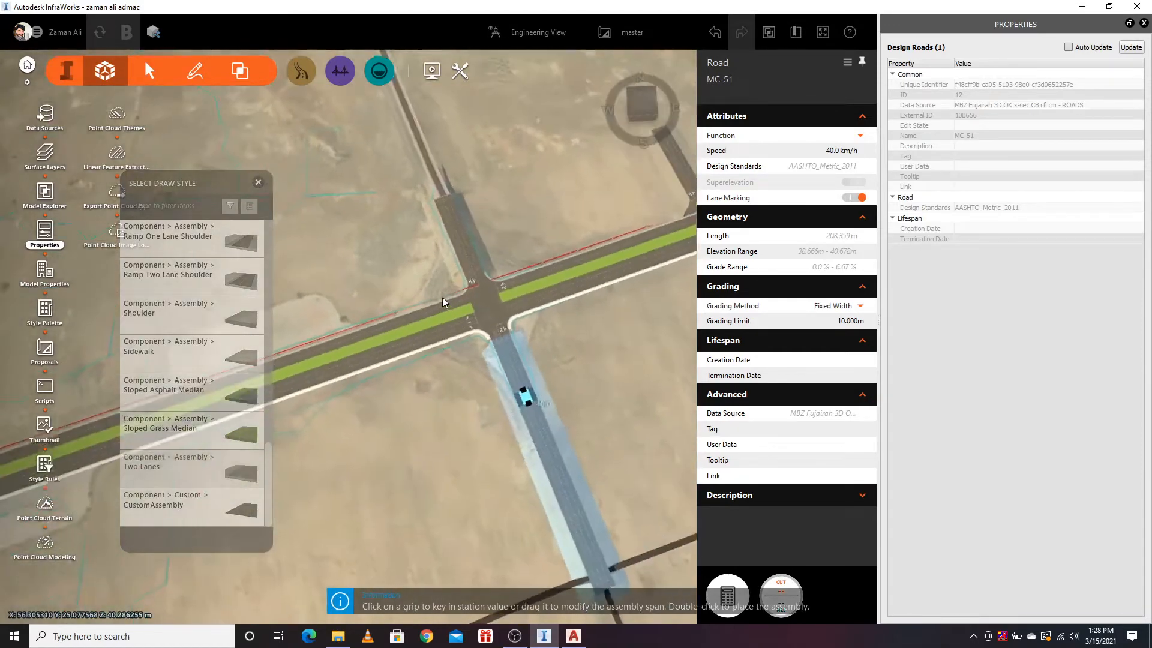
pyautogui.moveTo(522, 391); pyautogui.dragTo(483, 308)
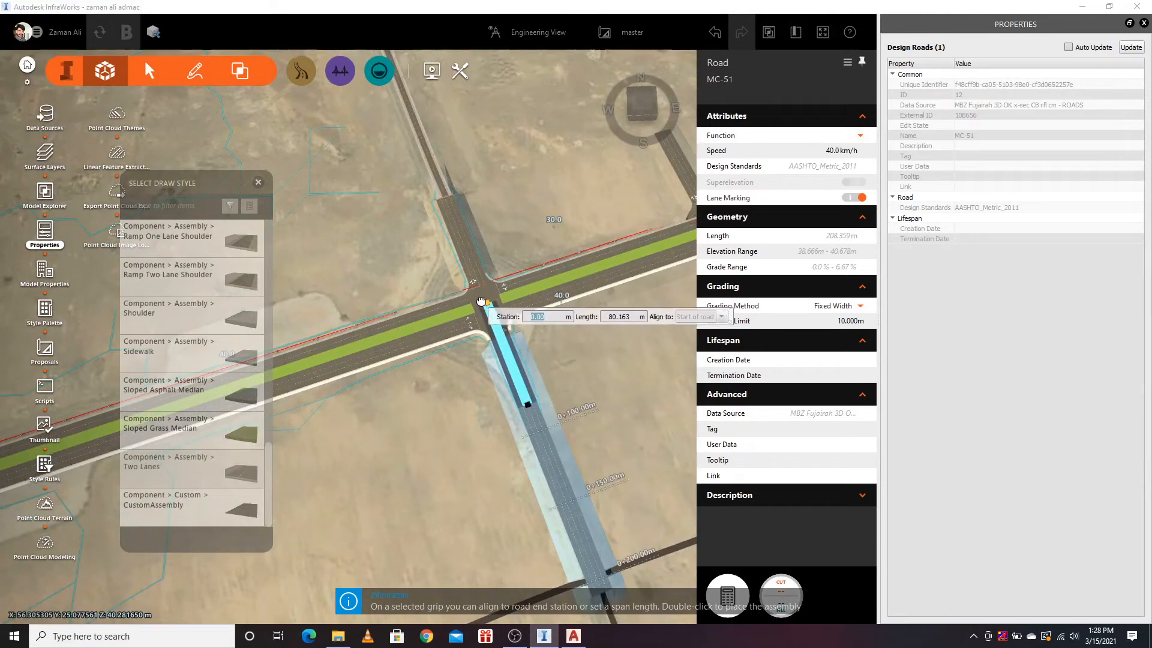
pyautogui.moveTo(528, 405); pyautogui.dragTo(610, 593)
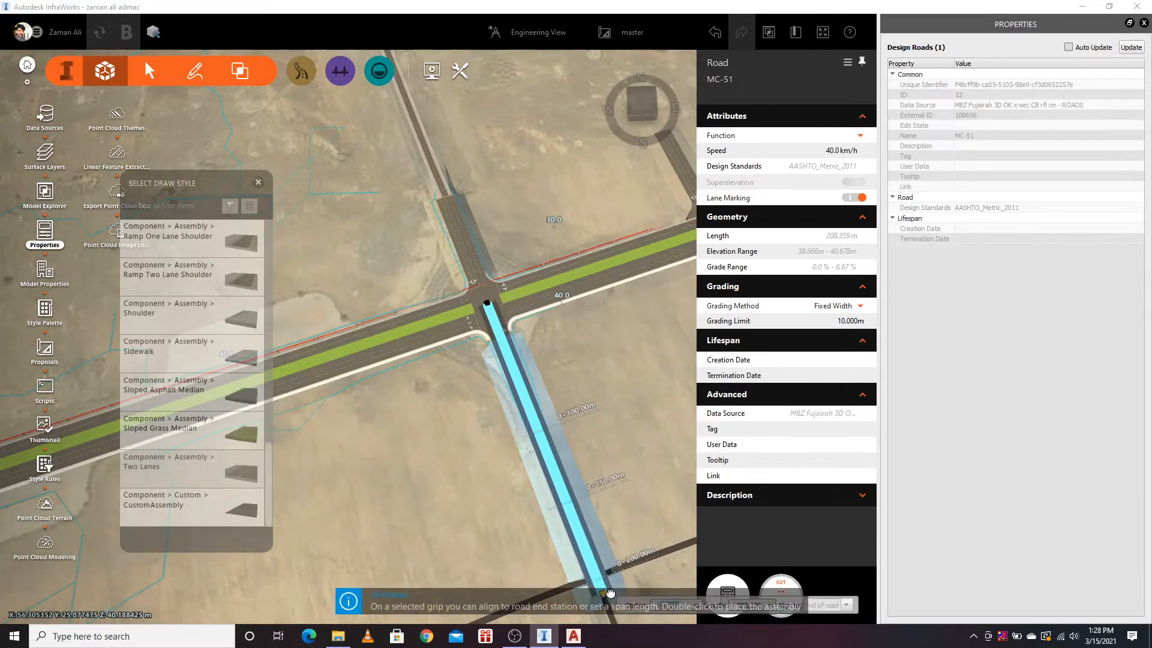
pyautogui.doubleClick(611, 391)
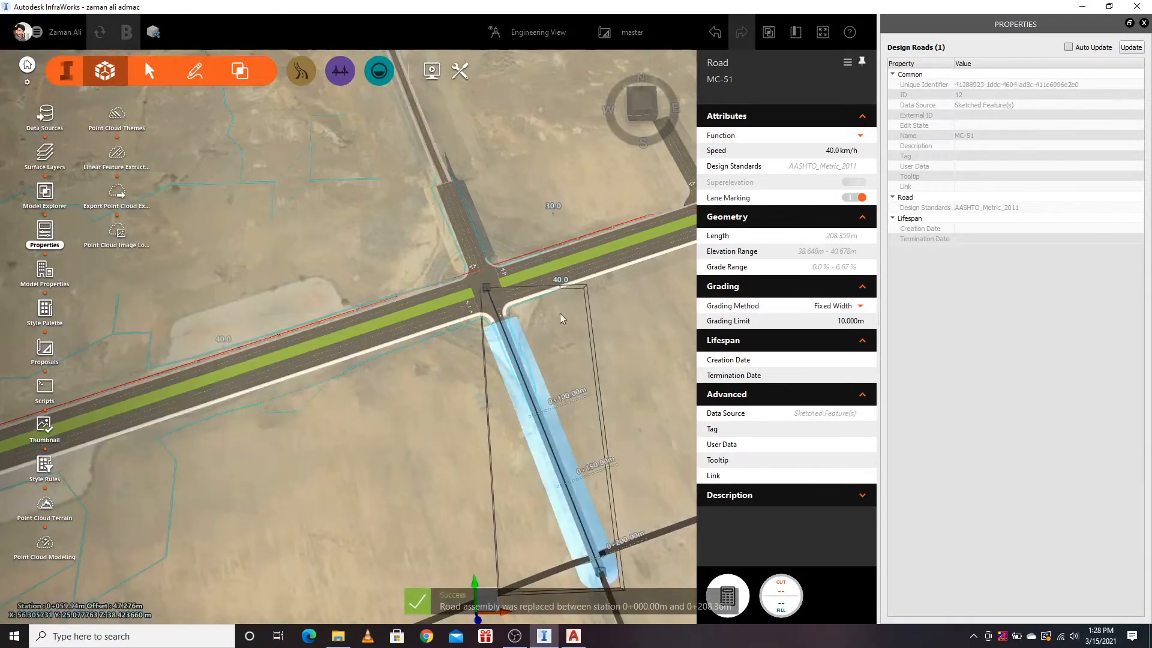
pyautogui.press('Escape')
# Step: Replace the assembly of the opposite side road TC-01 with Two Lanes from station 0+000.00 m to 0+093.86 m
pyautogui.scroll(3, 501, 243)
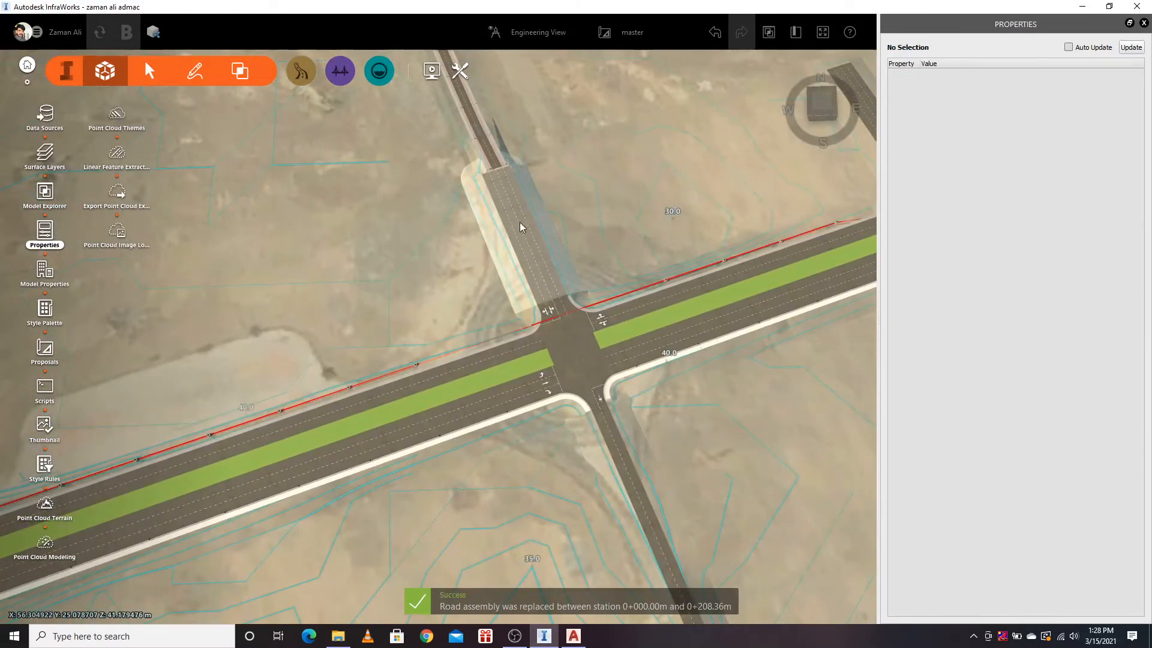
pyautogui.click(519, 223)
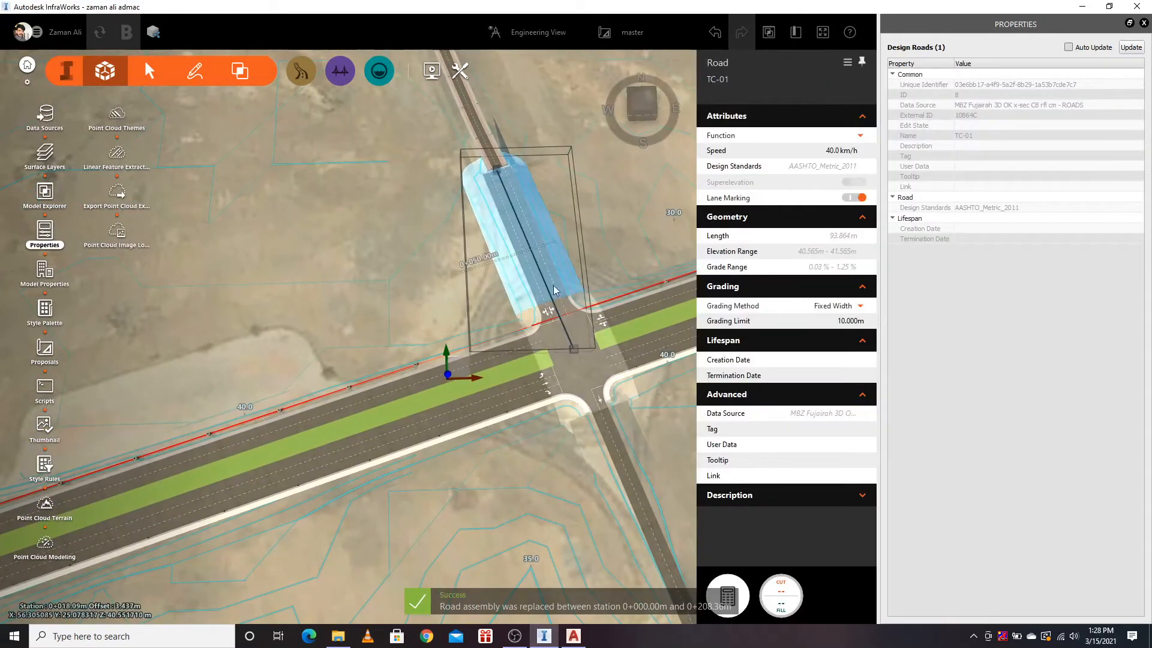
pyautogui.moveTo(346, 345); pyautogui.dragTo(467, 418)
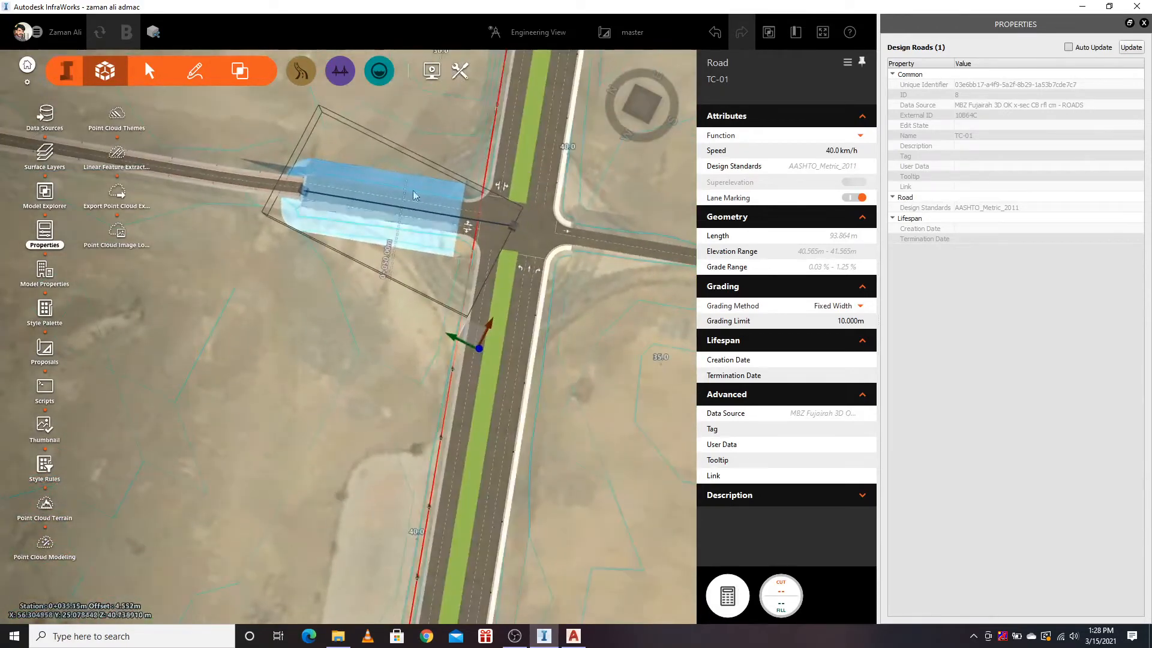
pyautogui.rightClick(367, 204)
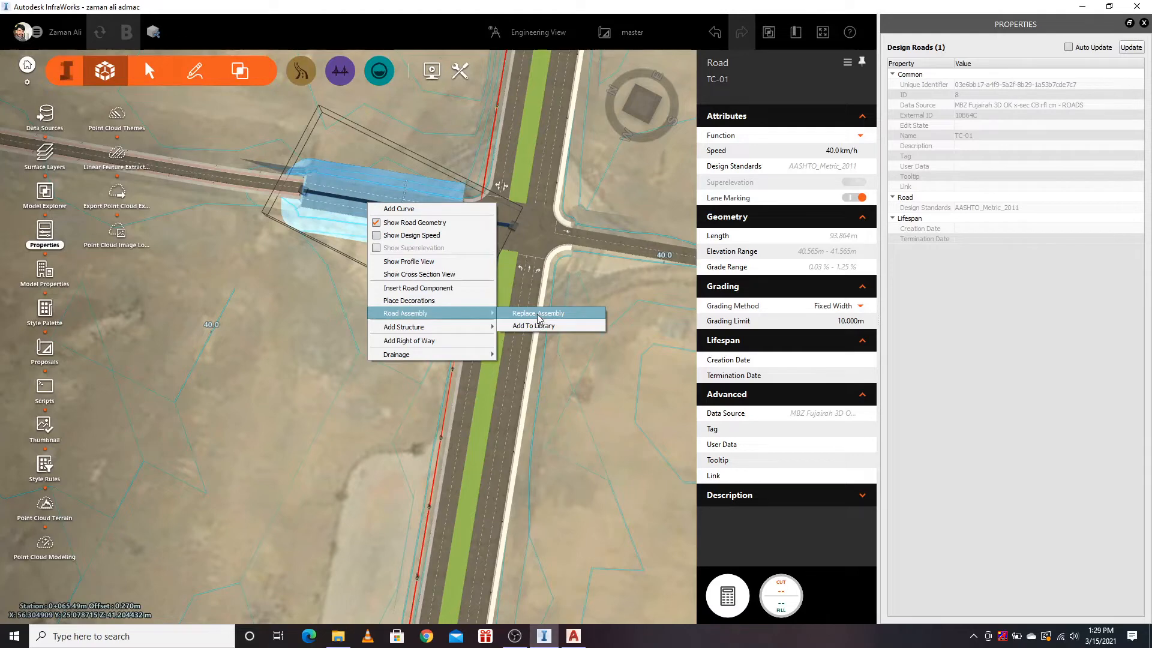
pyautogui.click(537, 313)
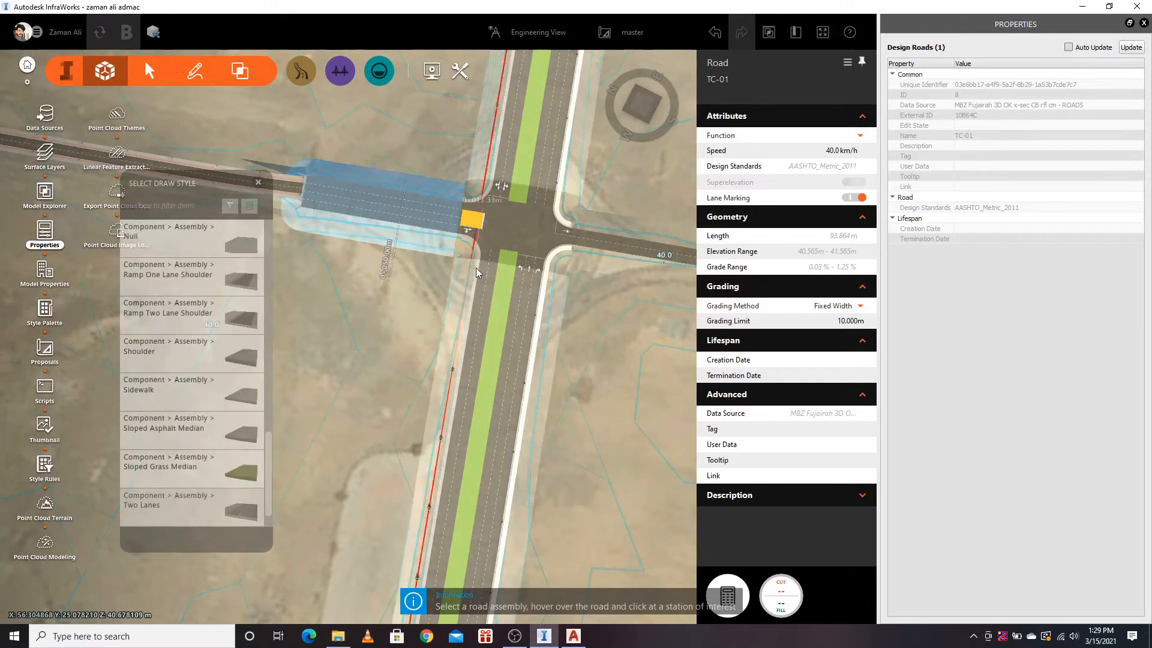
pyautogui.click(483, 269)
pyautogui.moveTo(501, 216); pyautogui.dragTo(456, 214)
pyautogui.moveTo(521, 247); pyautogui.dragTo(264, 141)
pyautogui.click(422, 293)
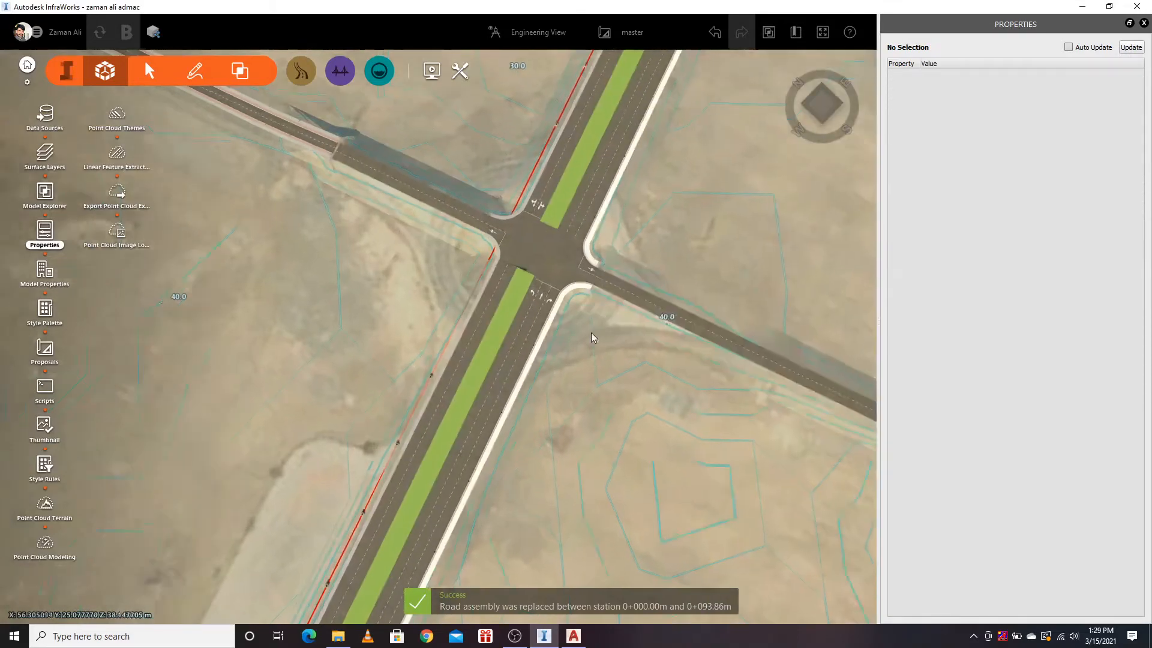
# Step: Convert the four-way intersection of the main road and its two side roads into a roundabout, then clear the selection
pyautogui.scroll(4, 570, 291)
pyautogui.moveTo(609, 444); pyautogui.dragTo(529, 380)
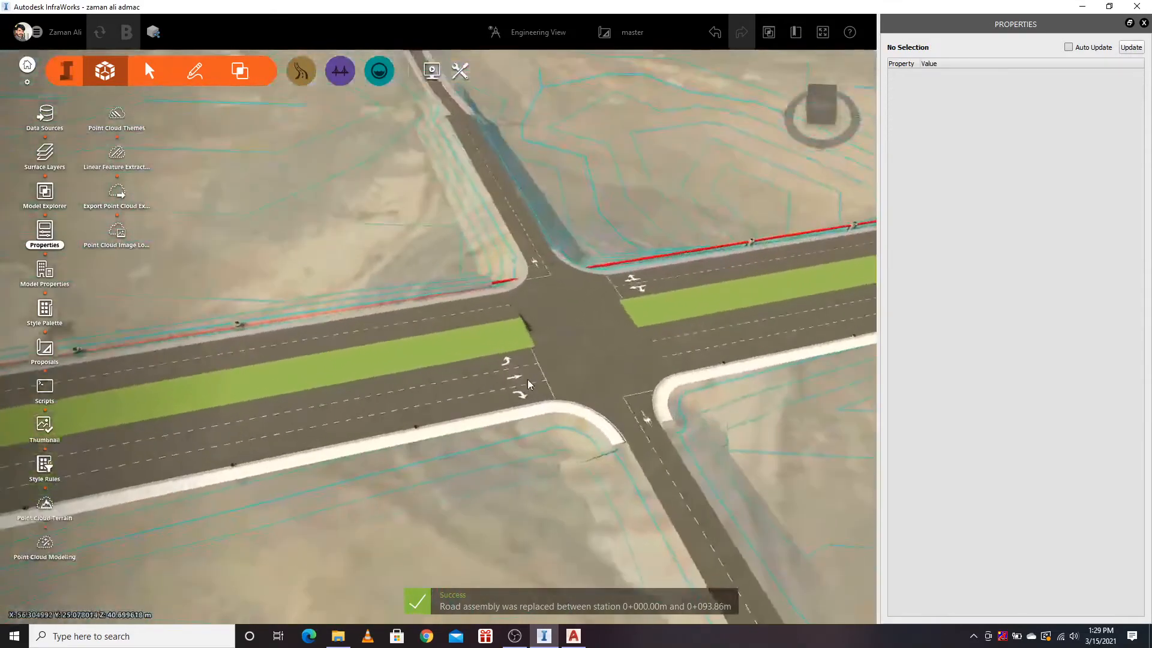
pyautogui.click(585, 355)
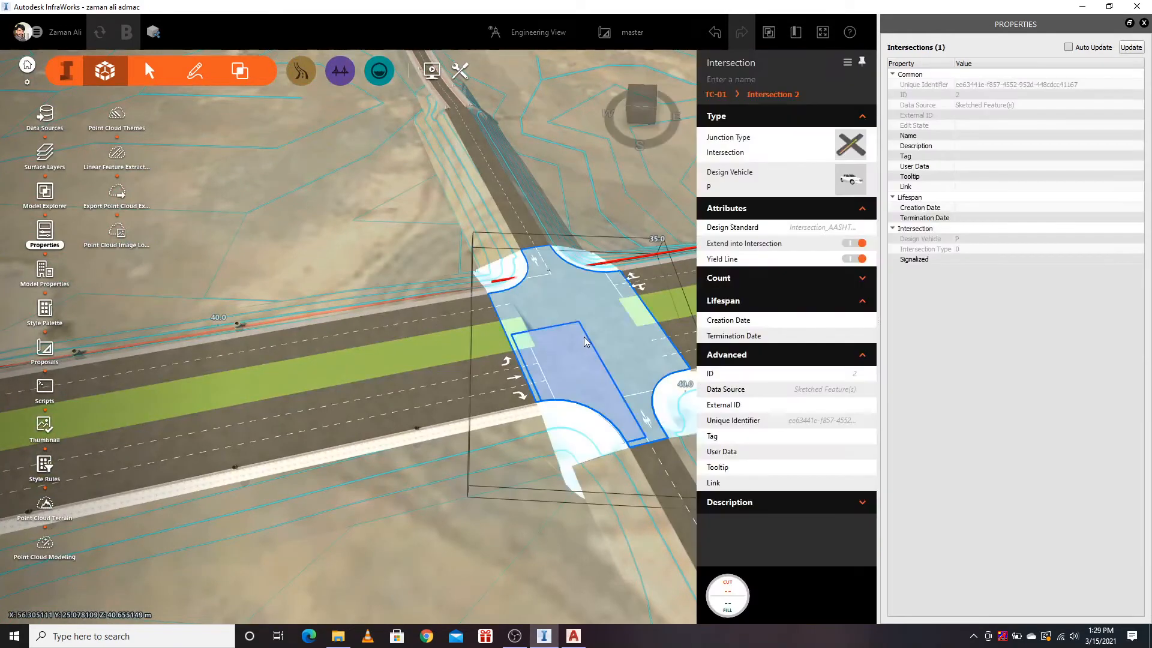
pyautogui.rightClick(579, 316)
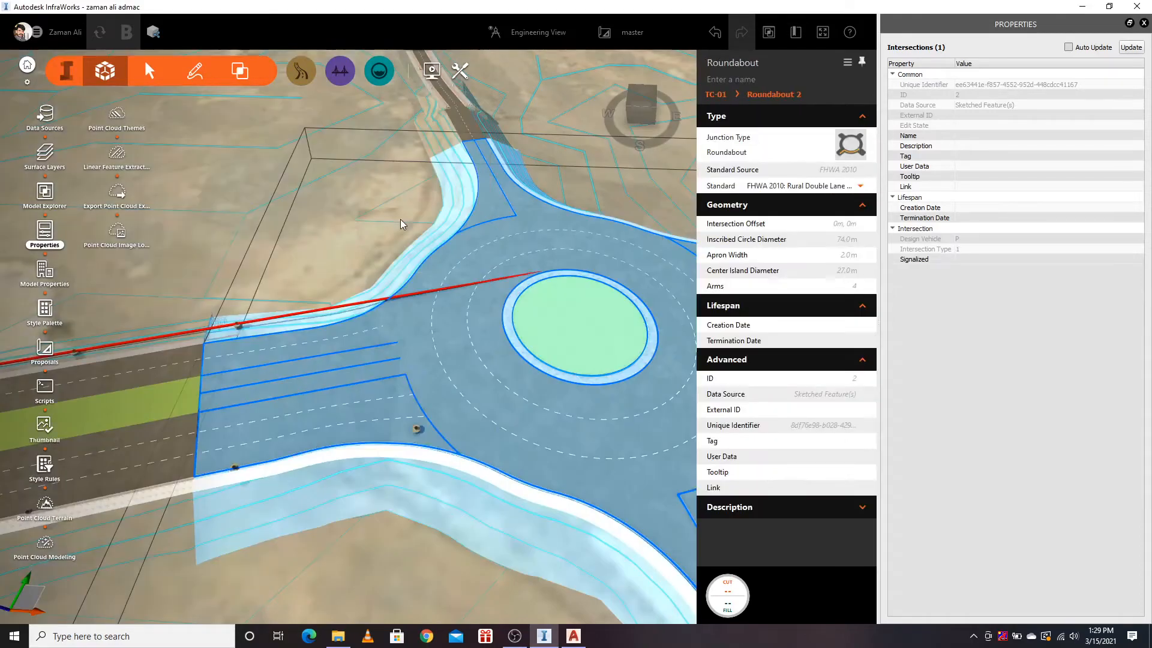
pyautogui.click(333, 197)
# Step: Delete the red pipeline that runs beside the main road and cuts across the roundabout
pyautogui.moveTo(363, 466); pyautogui.dragTo(466, 405)
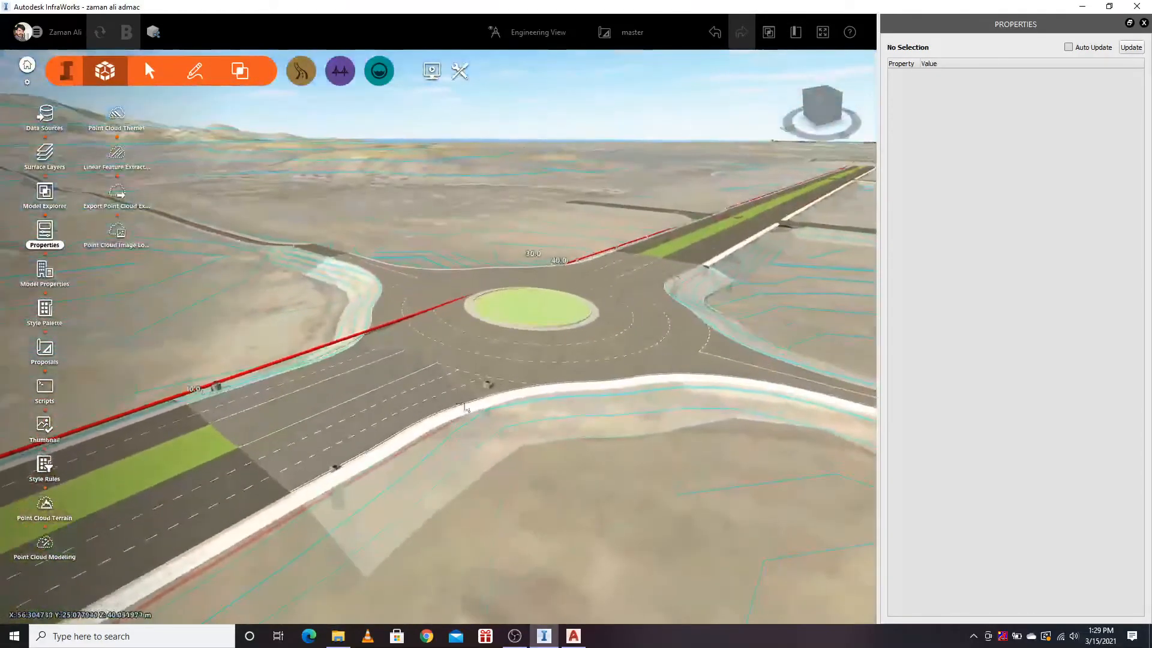
pyautogui.scroll(6, 165, 392)
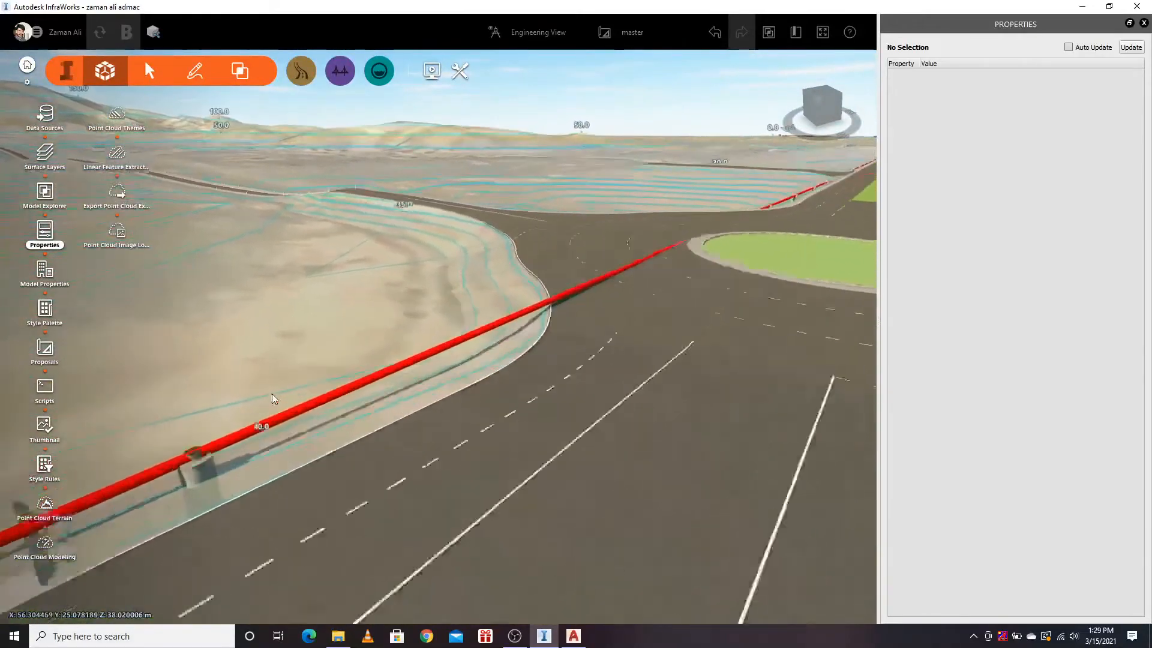
pyautogui.click(367, 410)
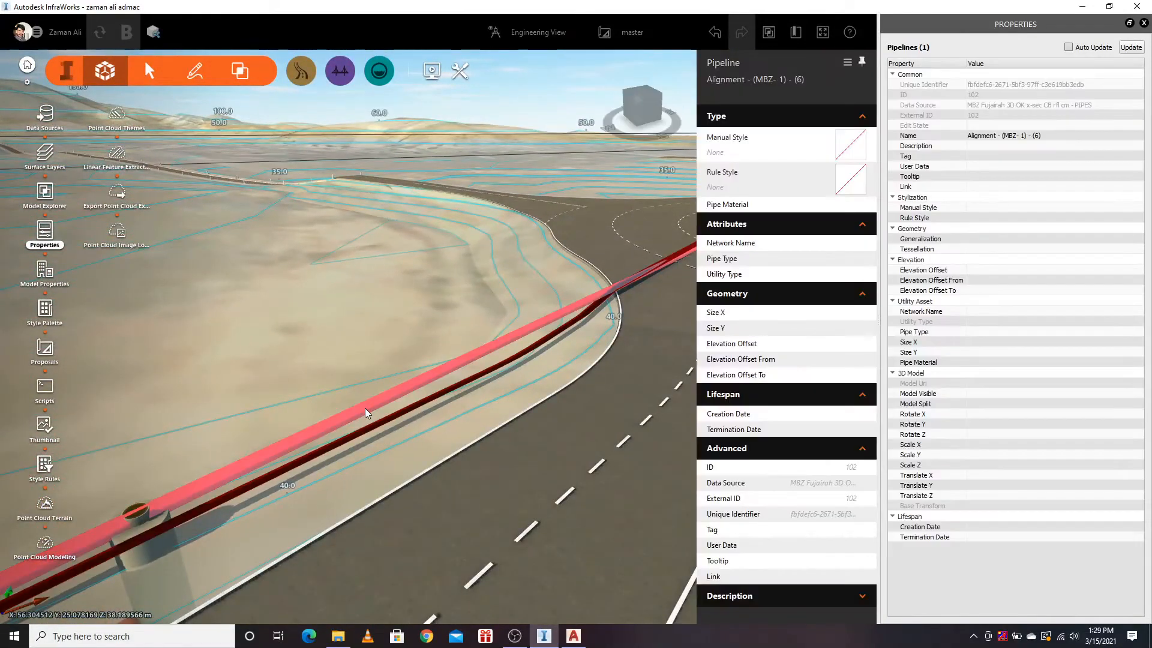
pyautogui.press('Delete')
# Step: Examine the manholes and the curb along the main road's approach to the roundabout
pyautogui.scroll(-4, 321, 276)
pyautogui.scroll(-5, 319, 291)
pyautogui.moveTo(447, 444); pyautogui.dragTo(436, 523)
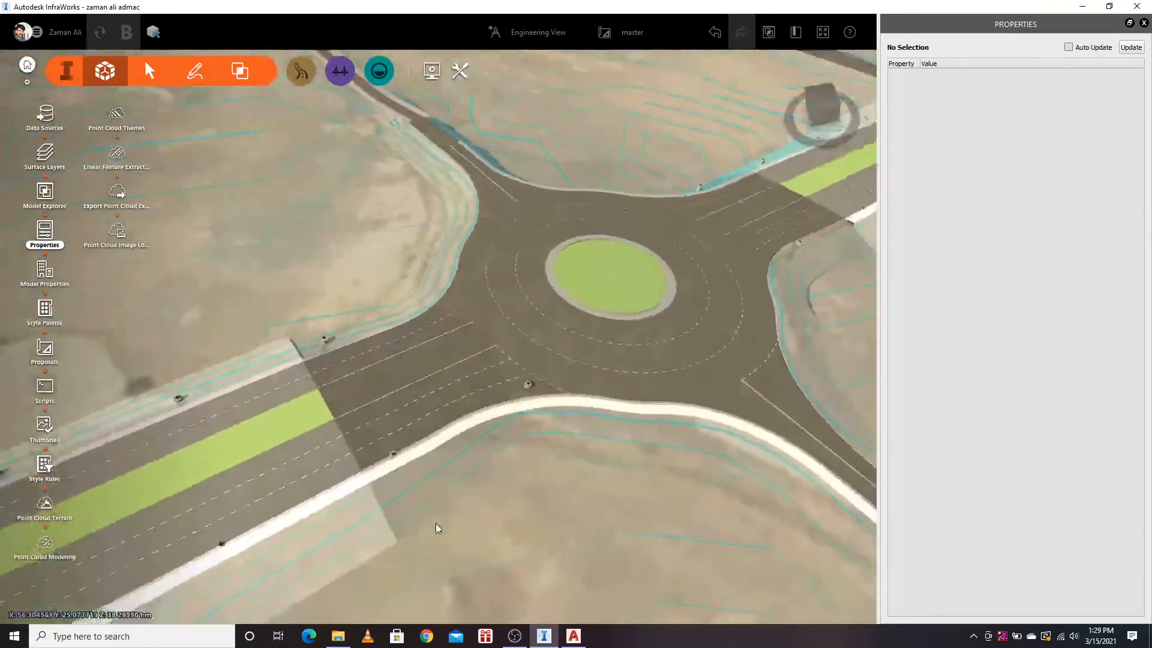
pyautogui.scroll(8, 384, 491)
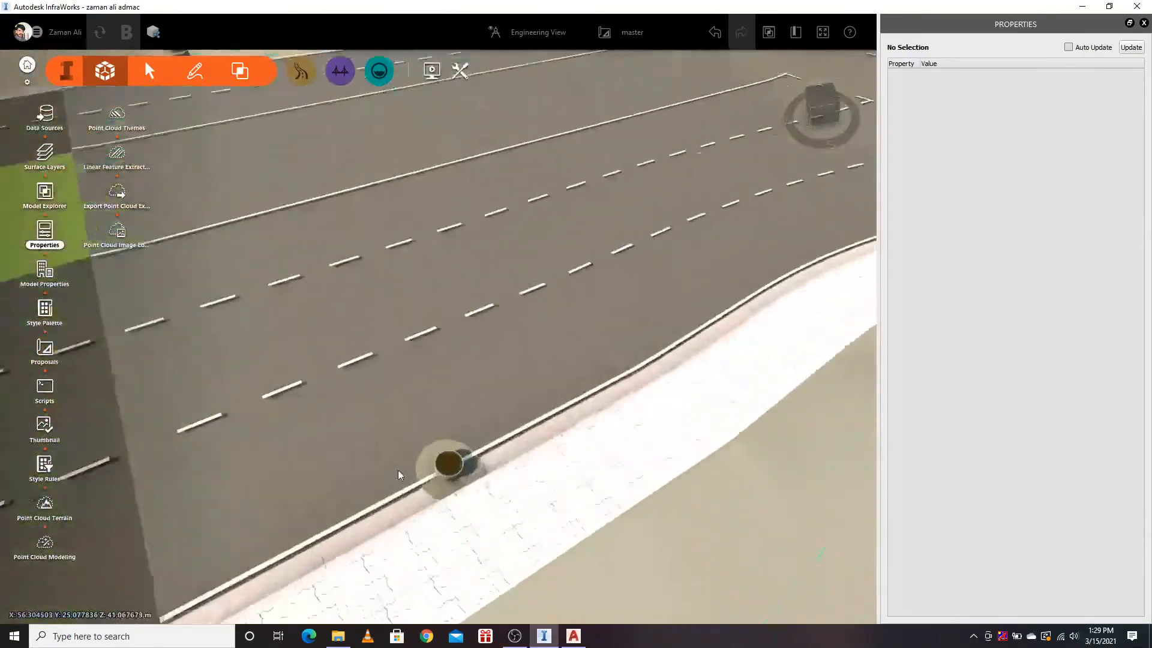
pyautogui.moveTo(398, 470); pyautogui.dragTo(555, 502)
pyautogui.scroll(-6, 174, 361)
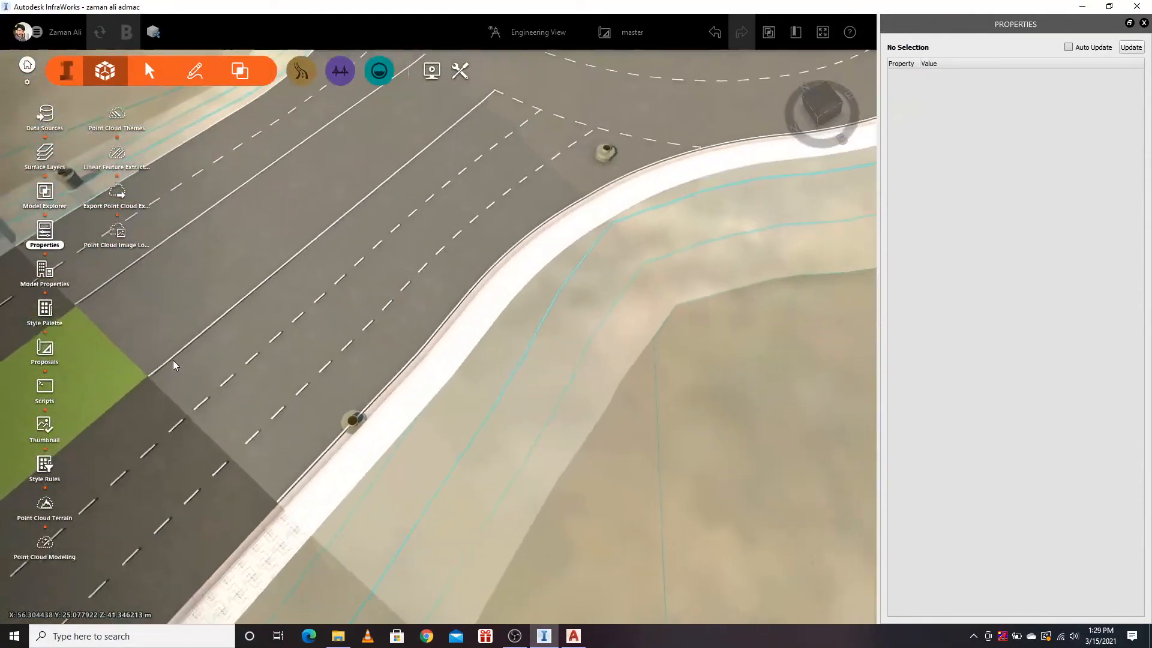
pyautogui.scroll(-6, 264, 390)
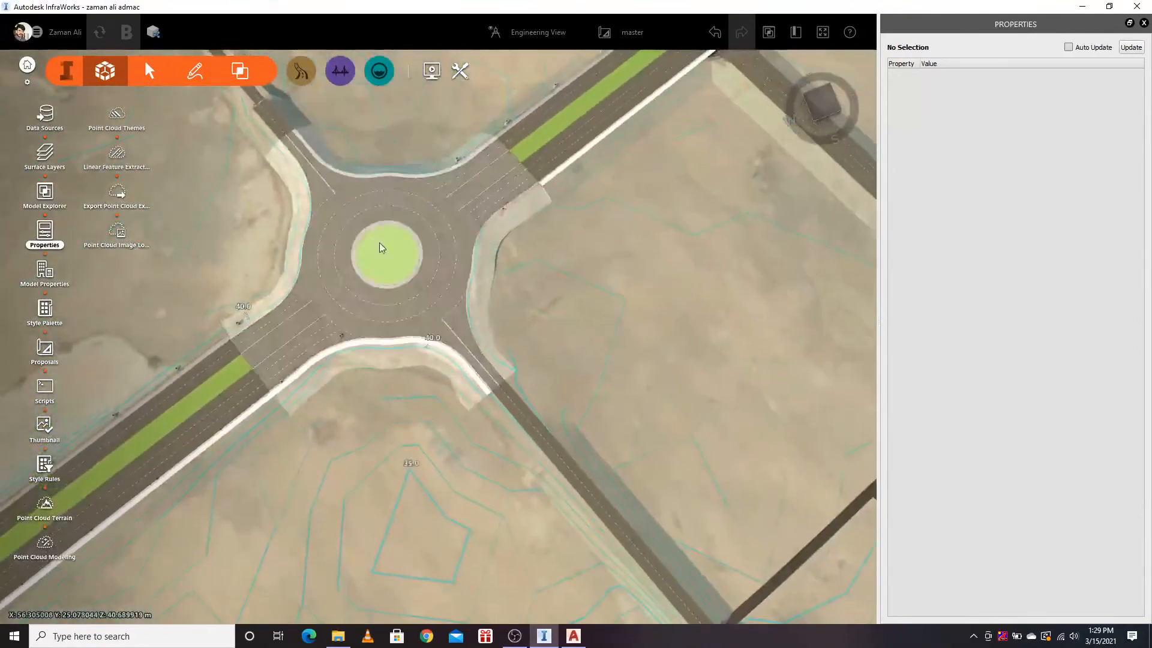
# Step: Examine the roundabout's island, lanes and arms up close, then view it within the surrounding road network
pyautogui.scroll(3, 371, 90)
pyautogui.scroll(3, 371, 90)
pyautogui.moveTo(451, 415); pyautogui.dragTo(437, 295)
pyautogui.scroll(5, 732, 441)
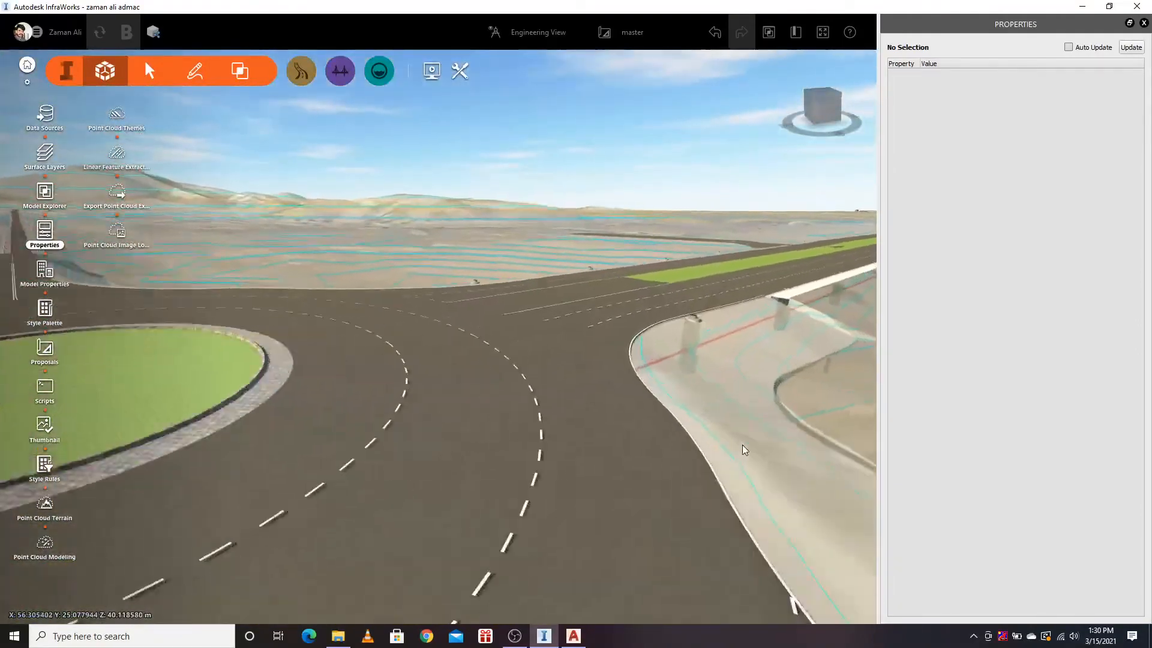
pyautogui.moveTo(532, 441); pyautogui.dragTo(325, 410)
pyautogui.scroll(-10, 326, 410)
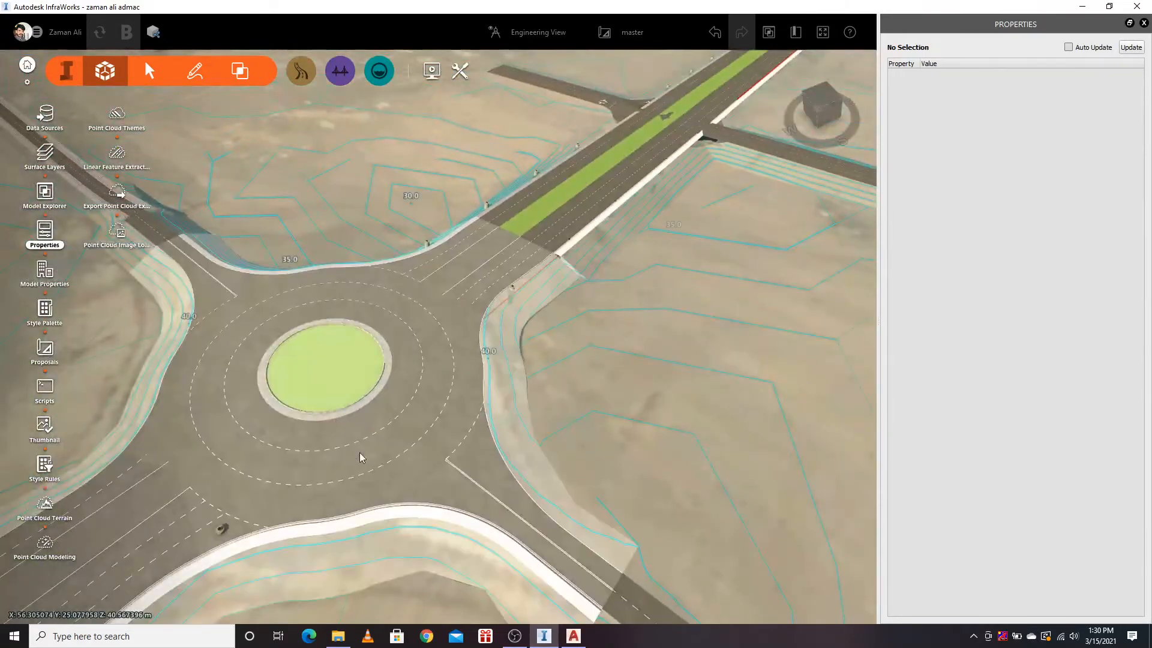
pyautogui.click(466, 462)
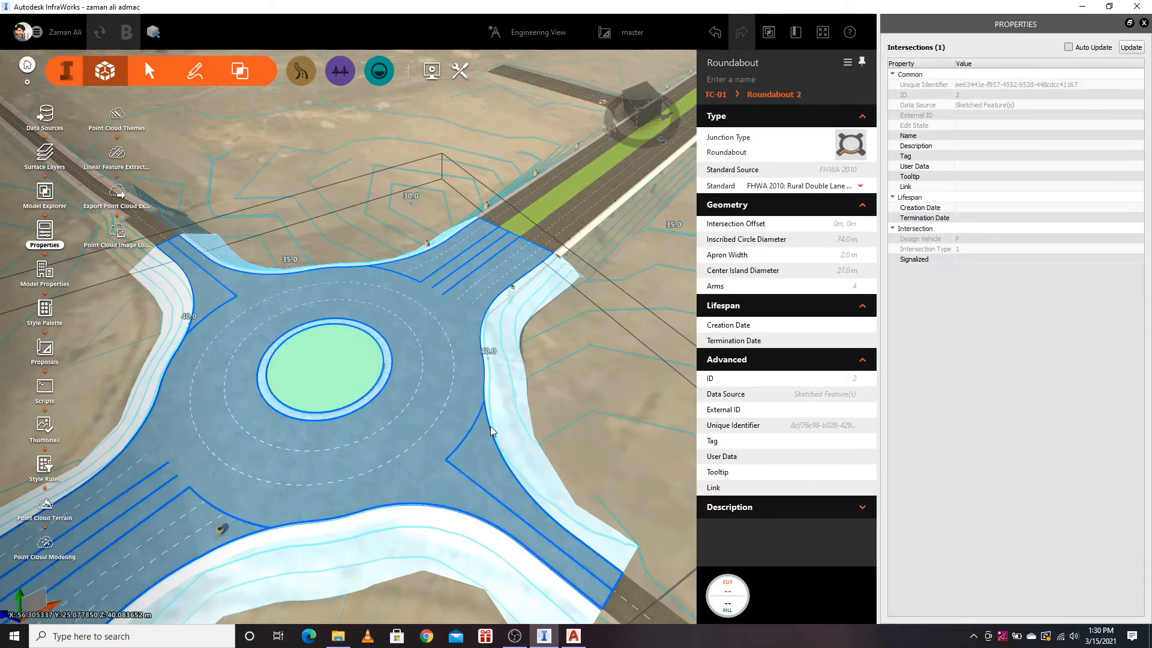
pyautogui.click(603, 416)
pyautogui.scroll(-15, 376, 368)
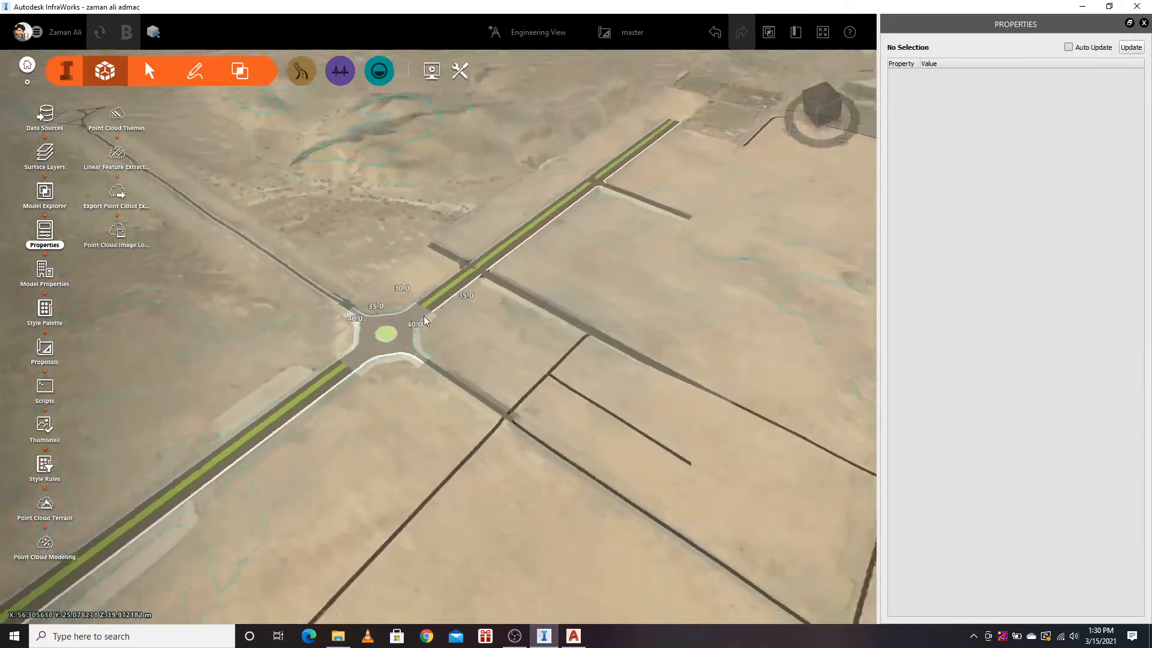
pyautogui.scroll(10, 675, 168)
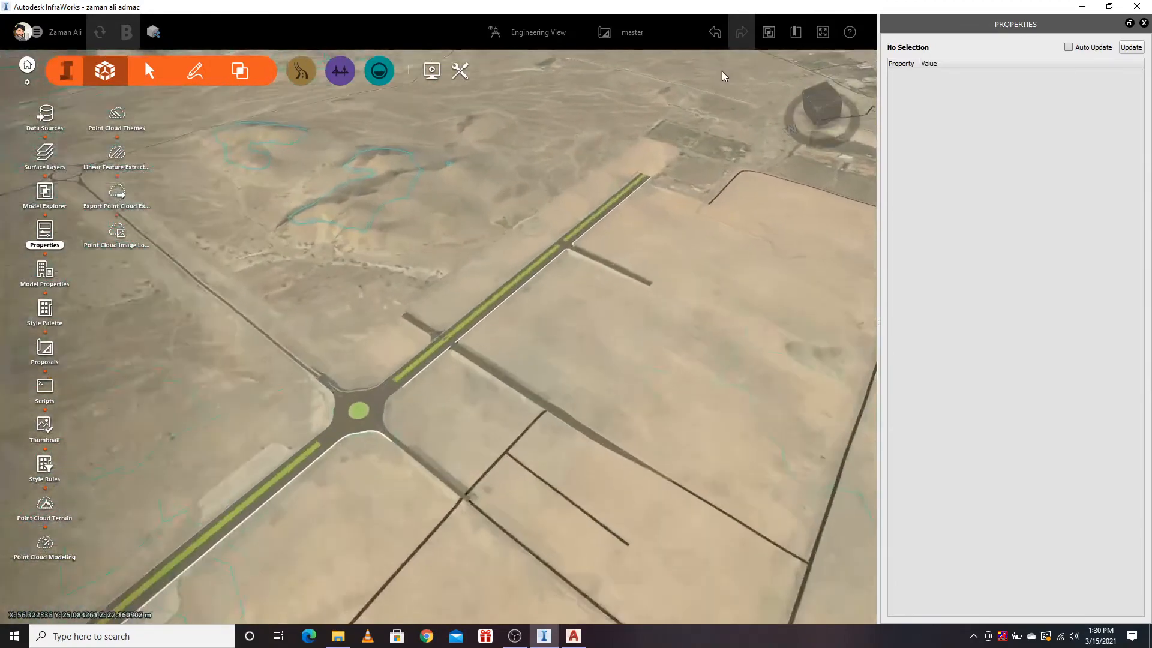
# Step: Examine the underground manholes and the pipes joining them beneath the main road
pyautogui.moveTo(617, 299); pyautogui.dragTo(448, 357)
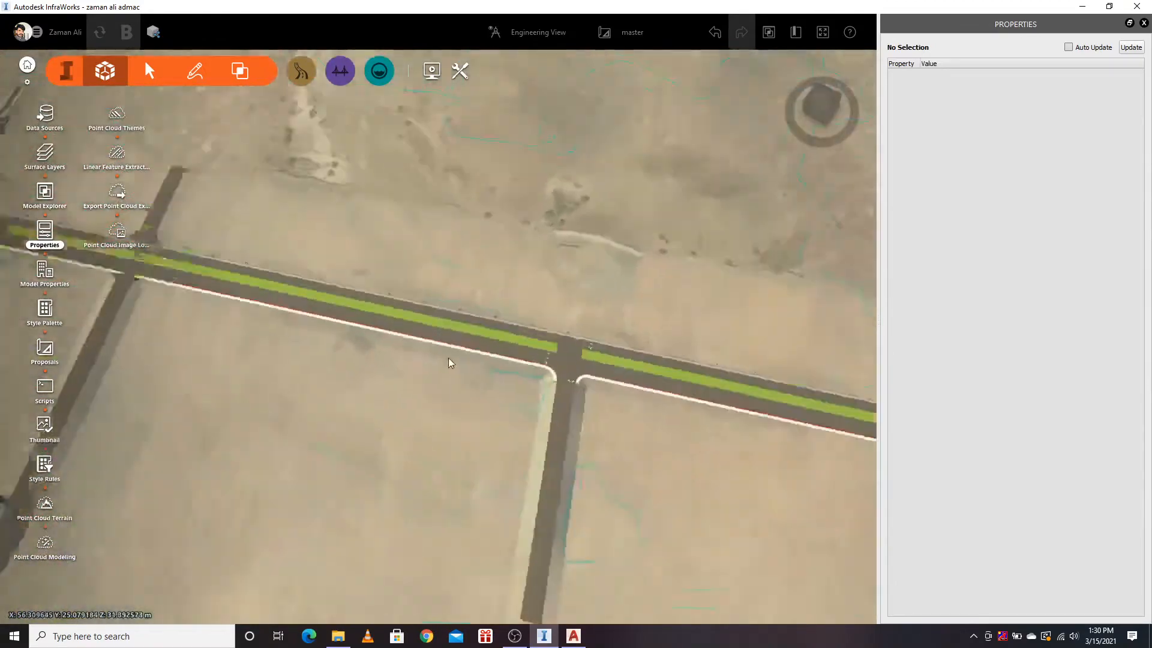
pyautogui.scroll(-3, 246, 304)
pyautogui.scroll(10, 484, 397)
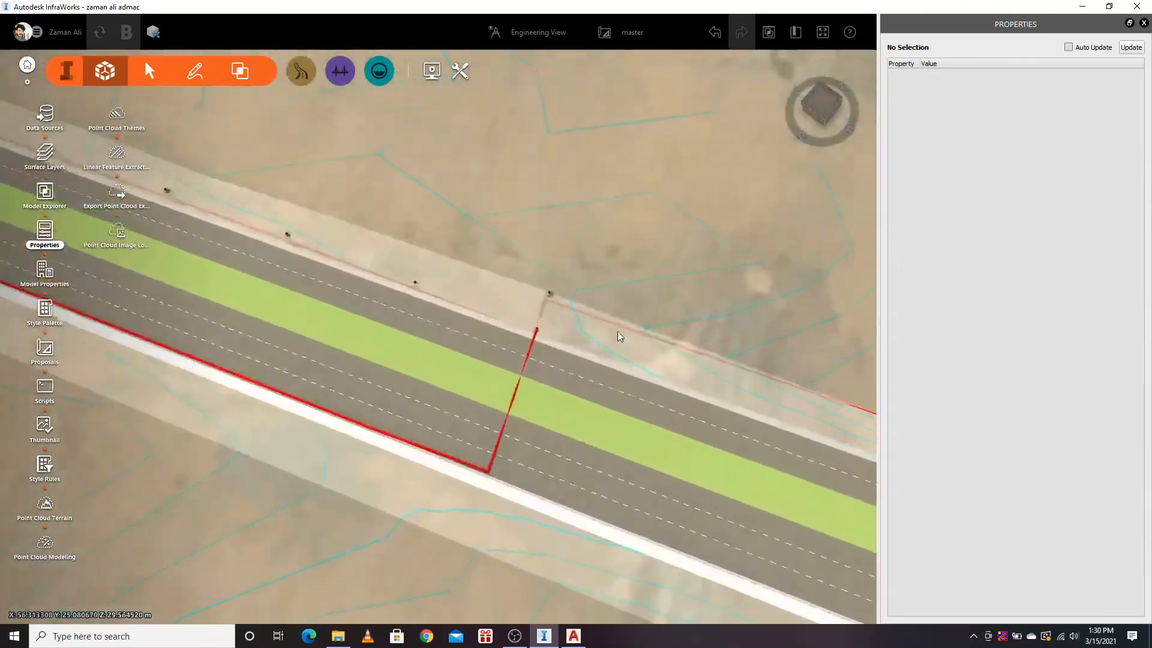
pyautogui.scroll(10, 523, 276)
pyautogui.moveTo(563, 404); pyautogui.dragTo(510, 280)
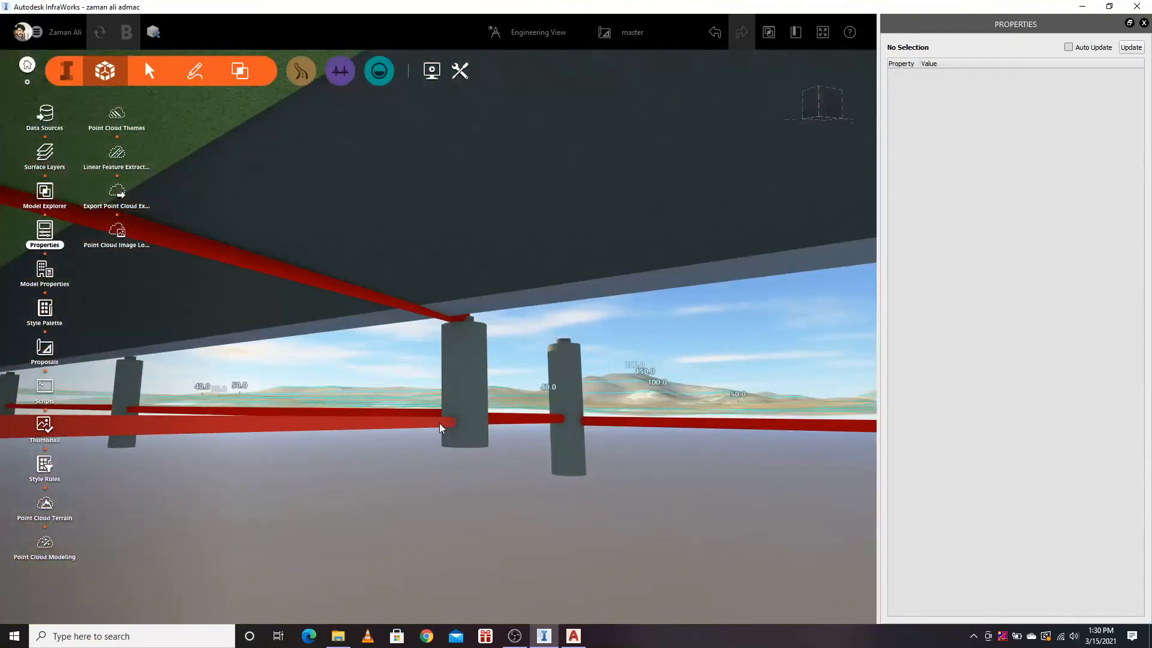
pyautogui.moveTo(493, 428)
pyautogui.mouseDown()
pyautogui.moveTo(473, 455)
pyautogui.moveTo(553, 443)
pyautogui.moveTo(476, 437)
pyautogui.moveTo(489, 429)
pyautogui.mouseUp()
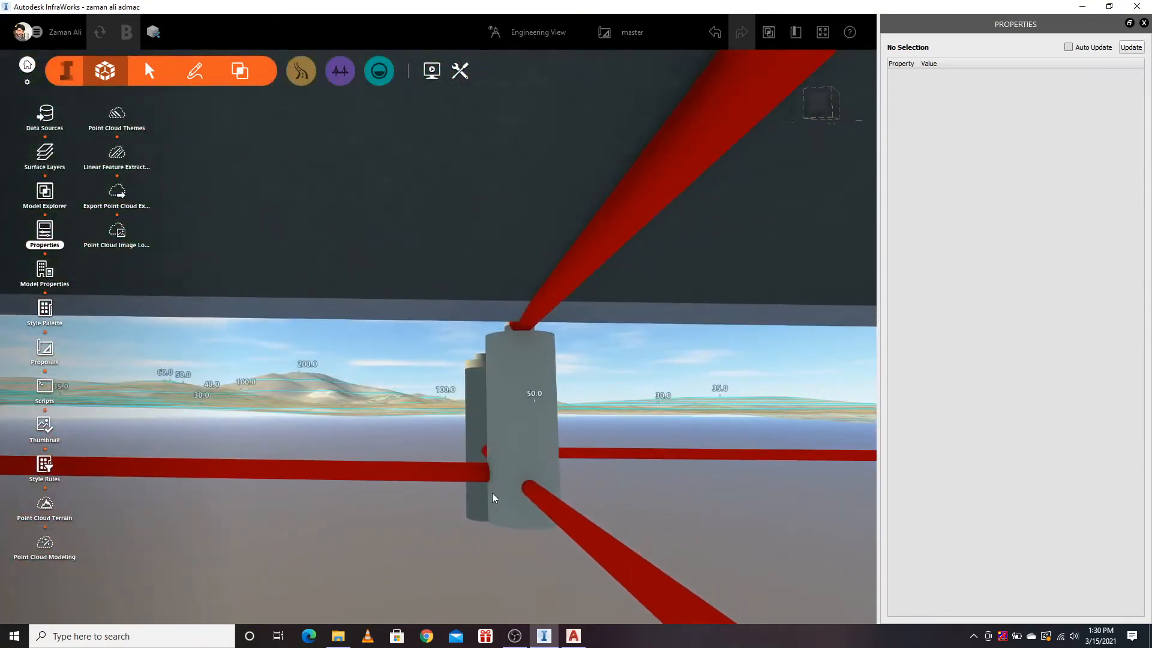
pyautogui.moveTo(466, 474); pyautogui.dragTo(461, 506)
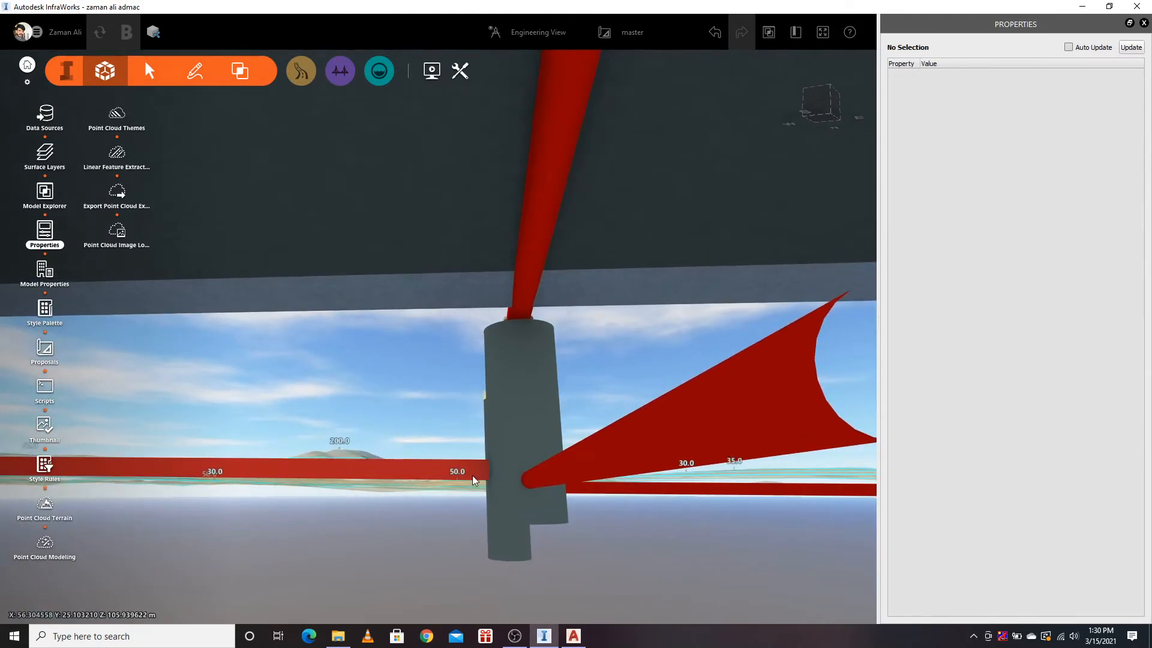
pyautogui.moveTo(732, 524); pyautogui.dragTo(498, 491)
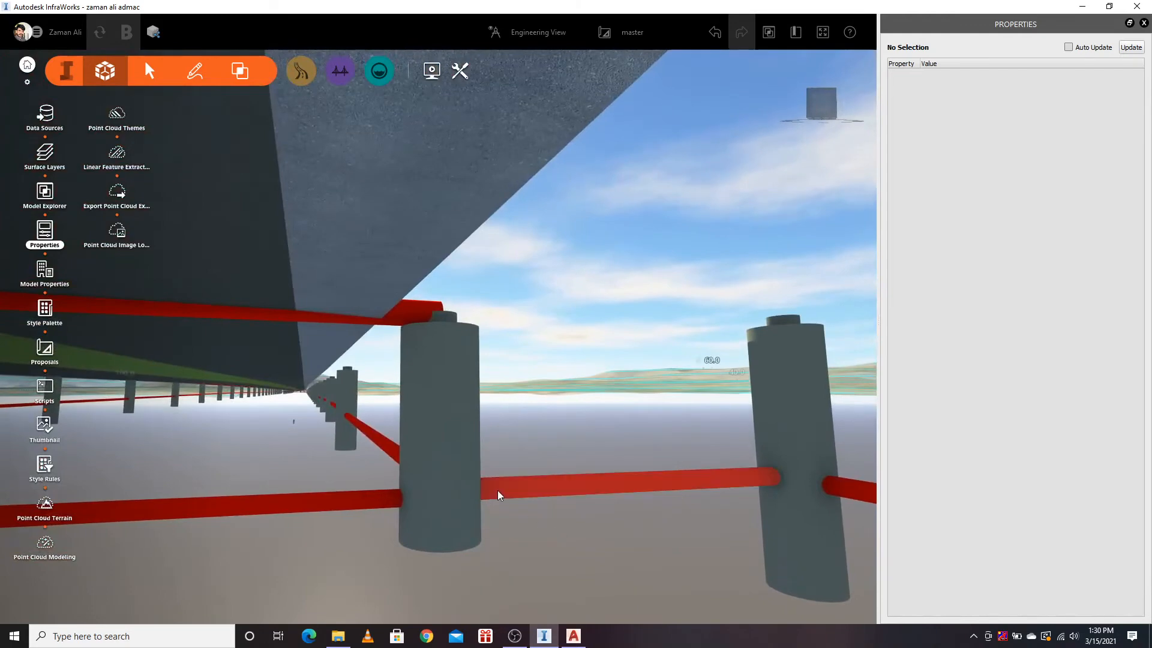
# Step: Delete the upper pipeline that crosses beneath the main road between the two rows of manholes
pyautogui.scroll(-4, 542, 390)
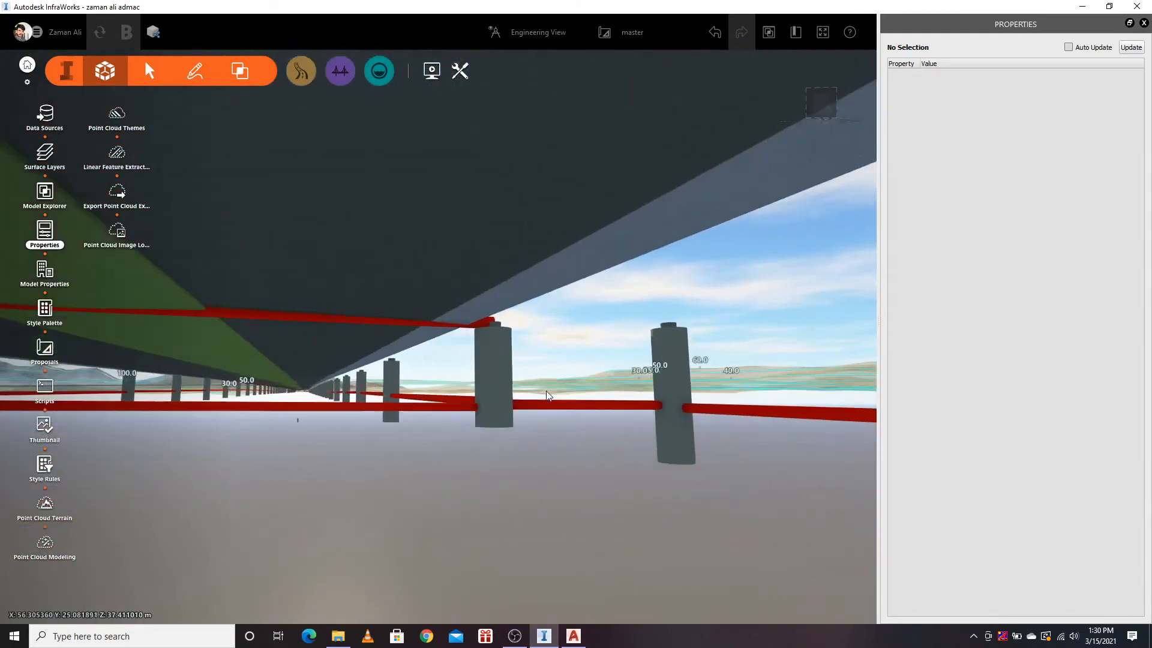
pyautogui.scroll(-2, 382, 373)
pyautogui.scroll(-3, 387, 403)
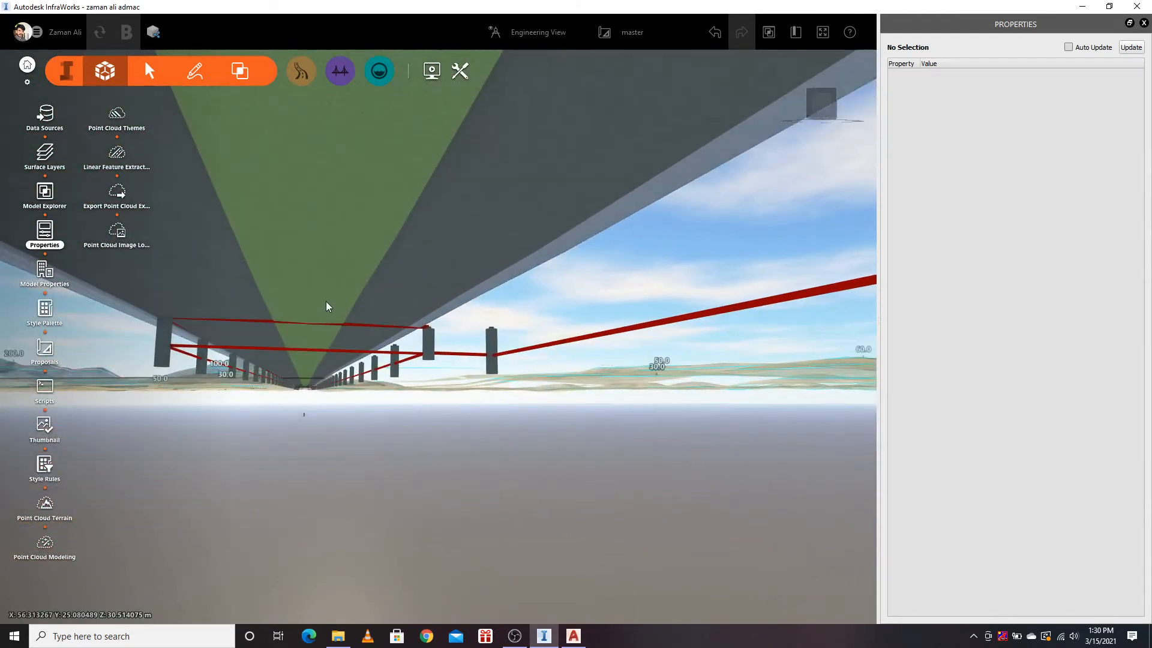
pyautogui.click(319, 325)
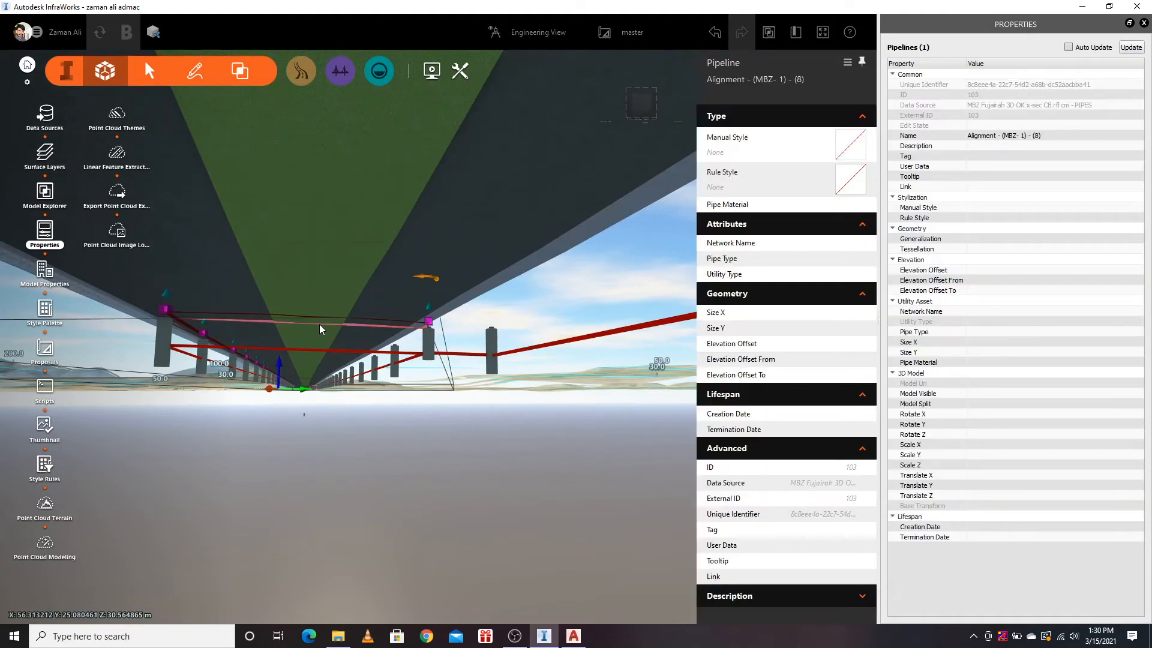
pyautogui.press('Escape')
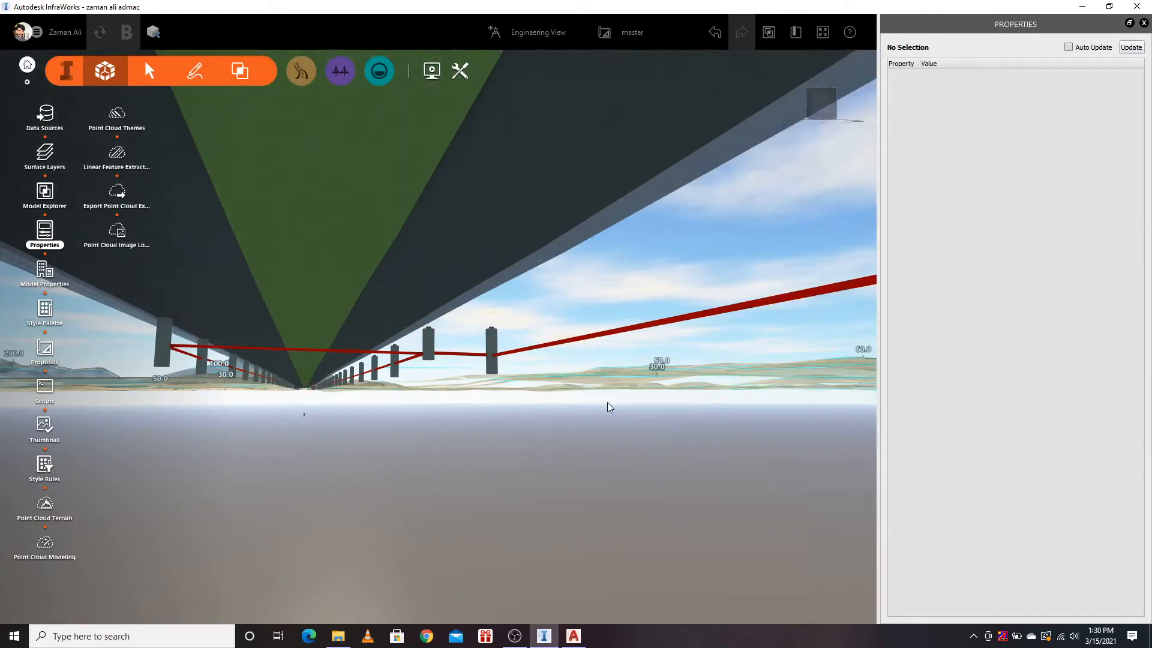
# Step: Examine the pipeline and manholes beside the main road, then survey the farmland and roads beyond its end
pyautogui.moveTo(725, 416); pyautogui.dragTo(606, 439)
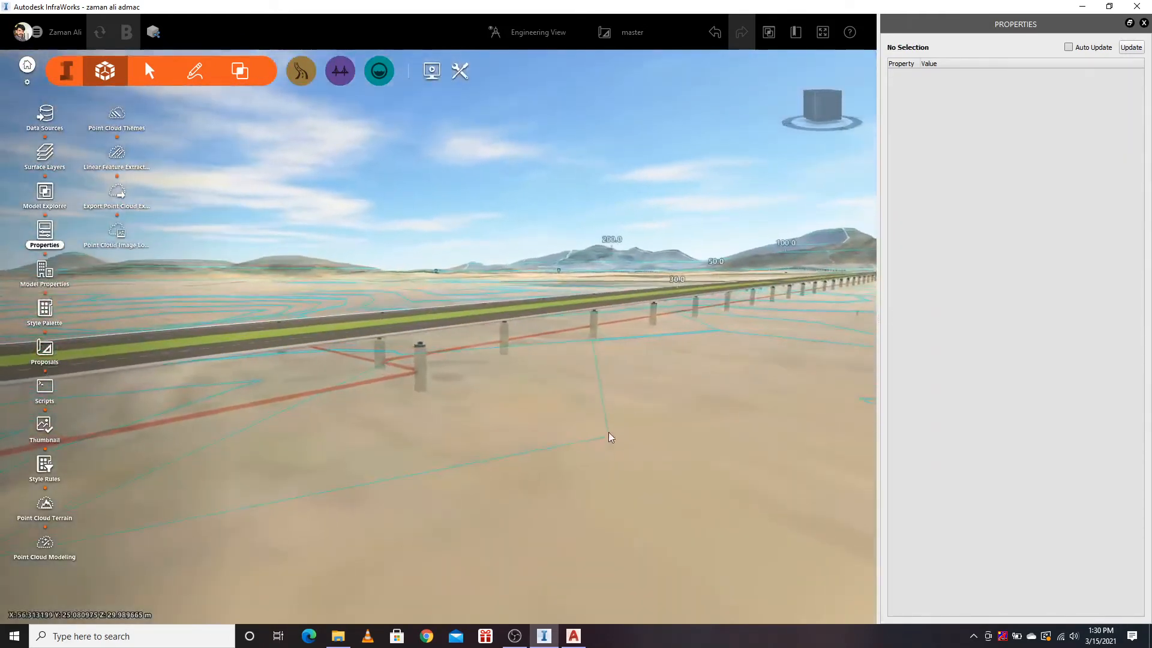
pyautogui.scroll(-8, 757, 269)
pyautogui.scroll(-8, 750, 274)
pyautogui.scroll(4, 367, 434)
pyautogui.scroll(2, 365, 435)
pyautogui.moveTo(342, 547); pyautogui.dragTo(684, 549)
pyautogui.scroll(3, 446, 521)
pyautogui.scroll(2, 376, 504)
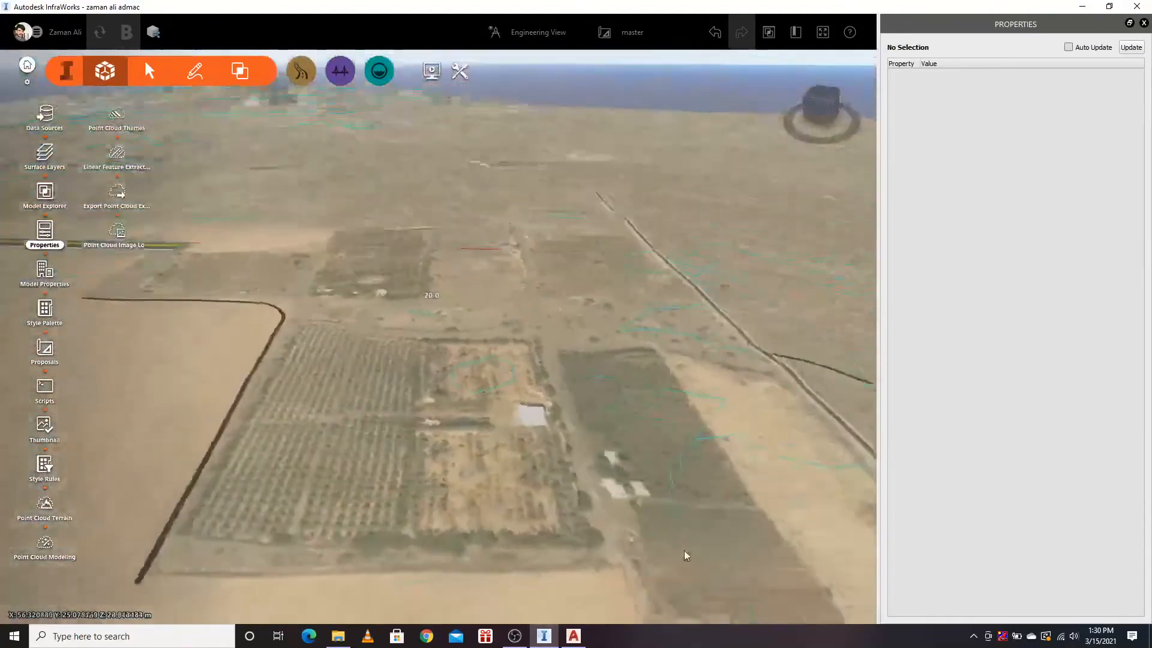
pyautogui.scroll(5, 679, 161)
pyautogui.moveTo(548, 261); pyautogui.dragTo(517, 408)
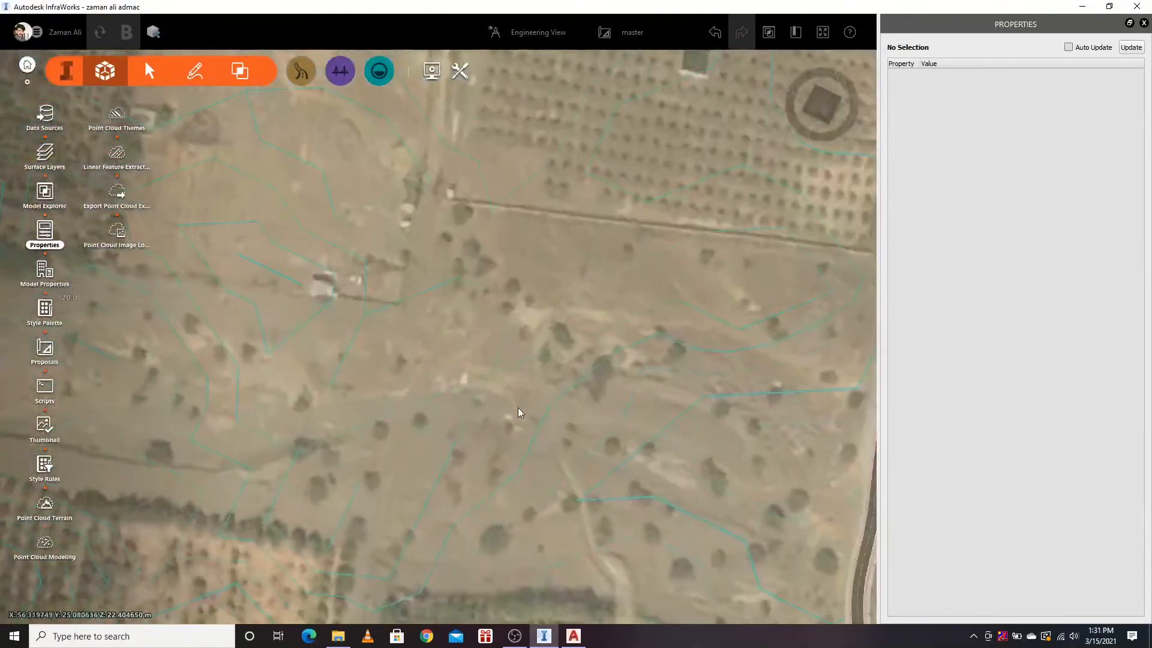
# Step: Delete the stray manhole on the sidewalk of the existing street beside the orchard
pyautogui.scroll(-6, 328, 441)
pyautogui.scroll(3, 581, 176)
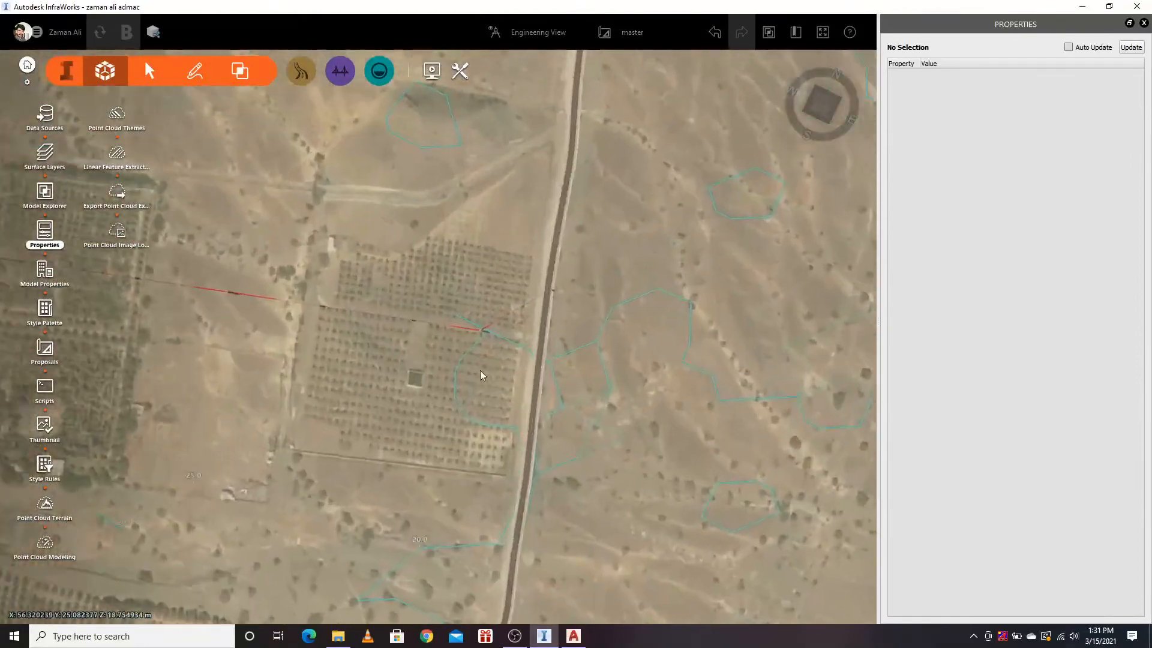
pyautogui.scroll(6, 600, 253)
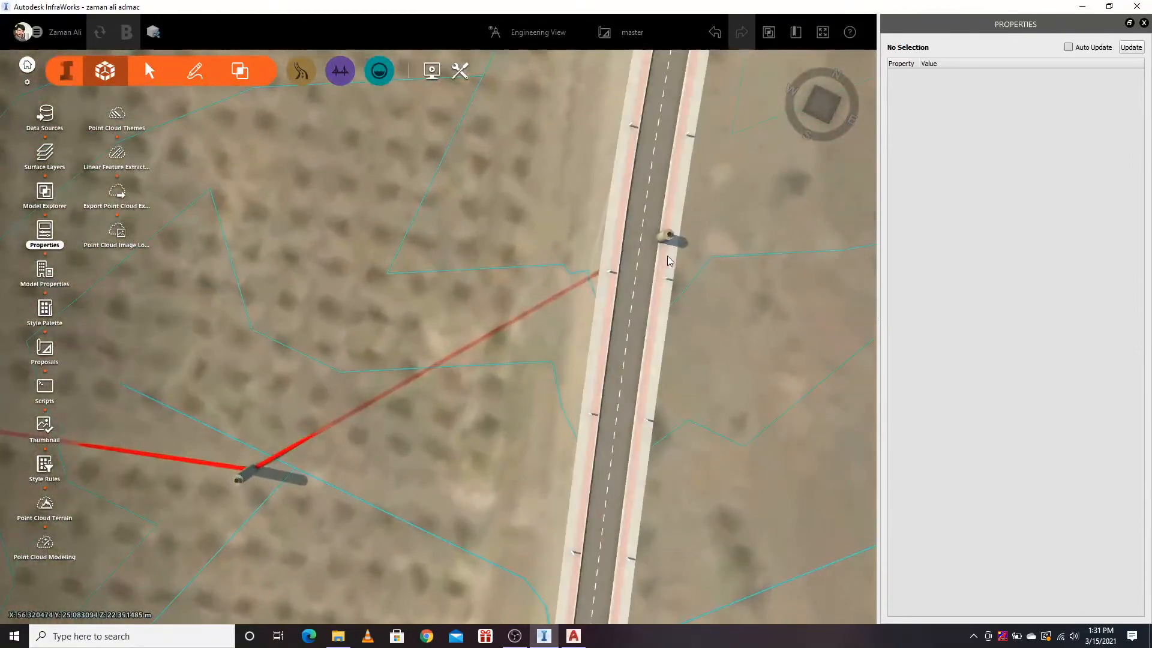
pyautogui.click(668, 261)
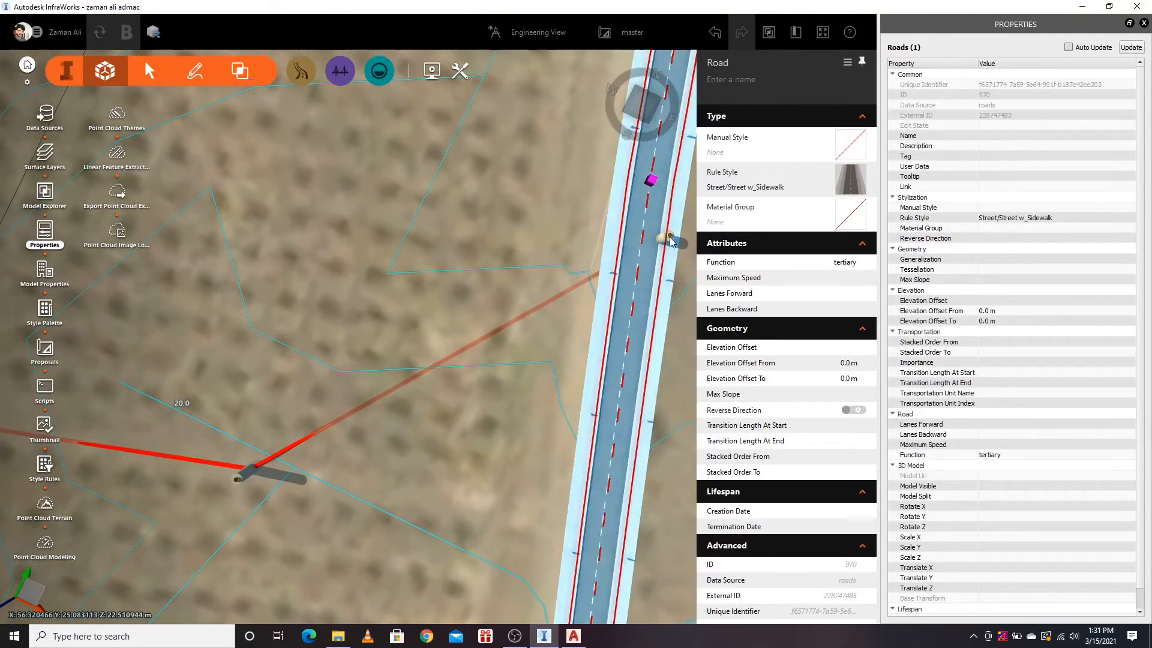
pyautogui.press('Escape')
pyautogui.click(668, 245)
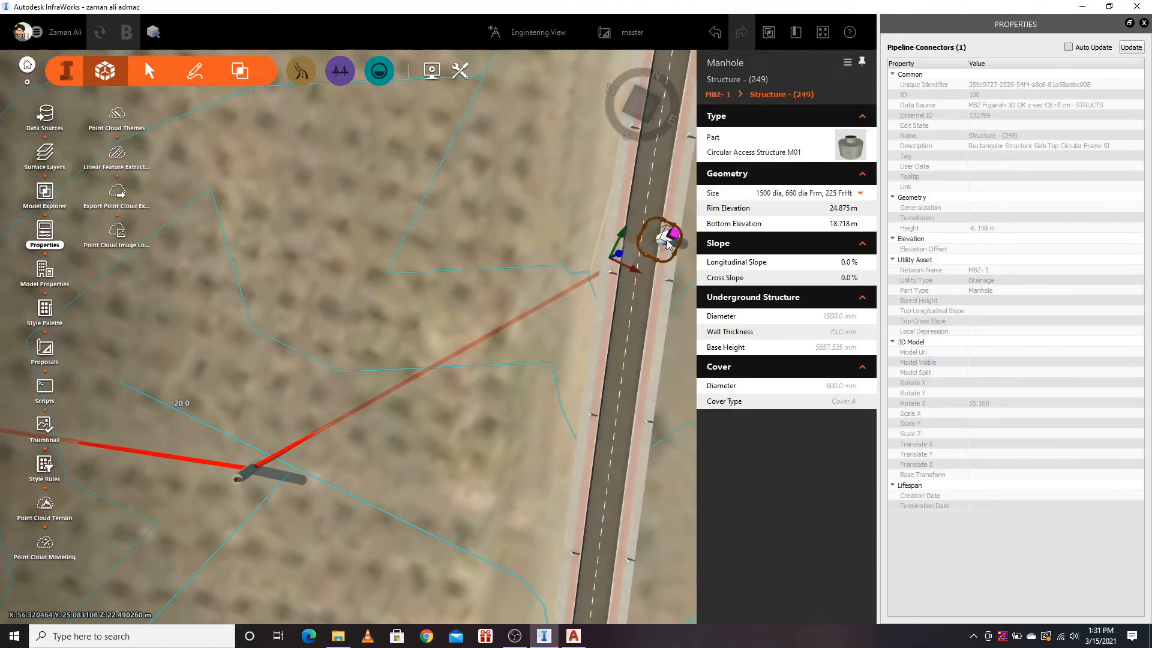
pyautogui.press('Delete')
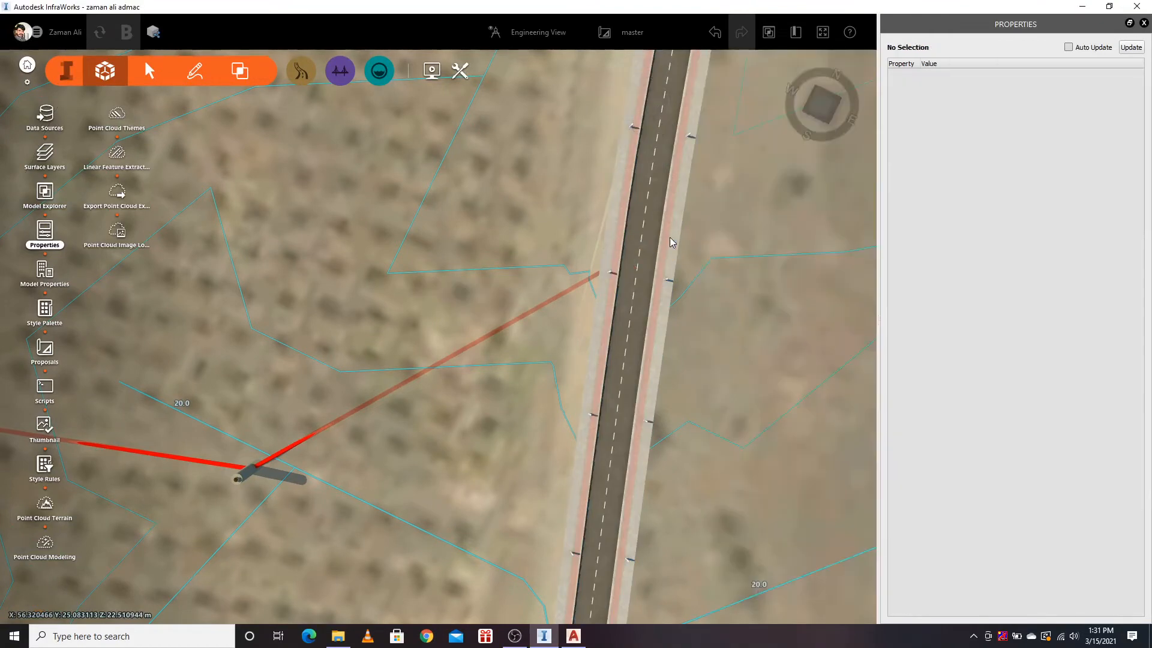
# Step: Examine the remaining pipeline and manholes running across the orchards
pyautogui.moveTo(512, 370); pyautogui.dragTo(585, 239, button='middle')
pyautogui.scroll(-10, 660, 247)
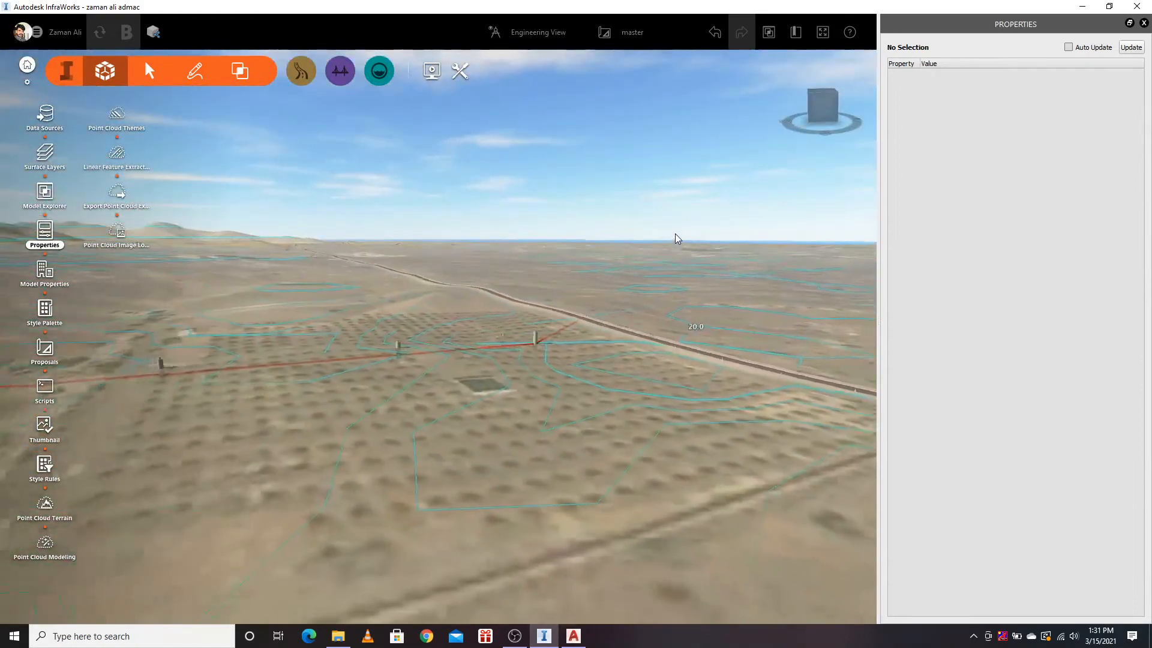
pyautogui.scroll(5, 558, 384)
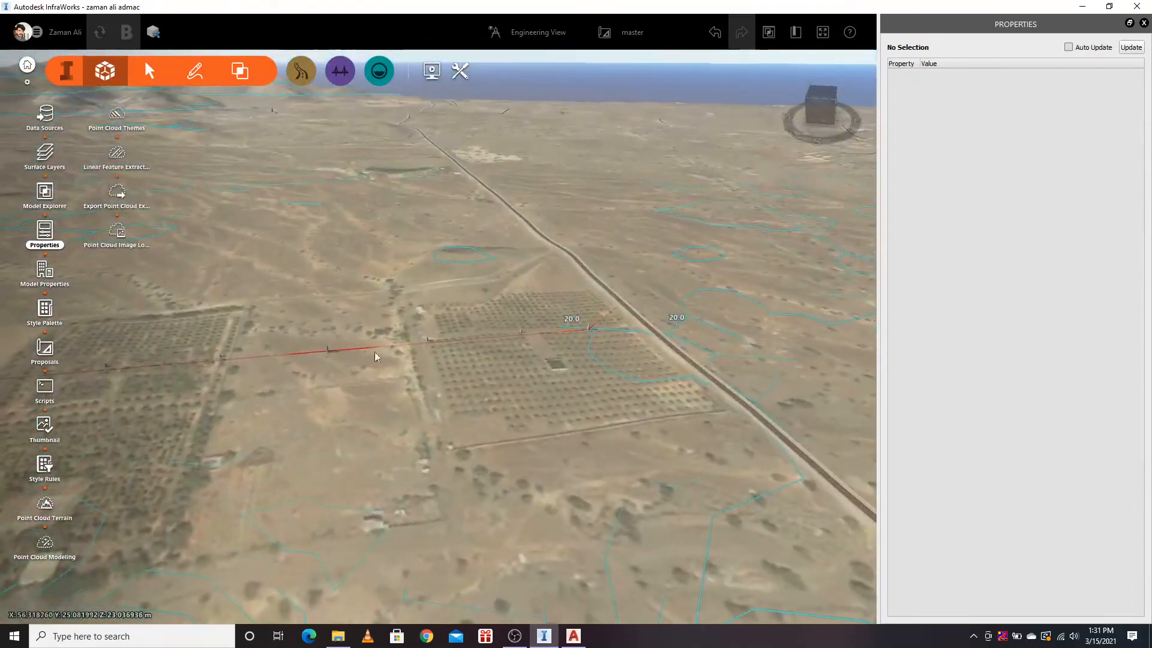
pyautogui.scroll(5, 121, 357)
pyautogui.scroll(-8, 132, 354)
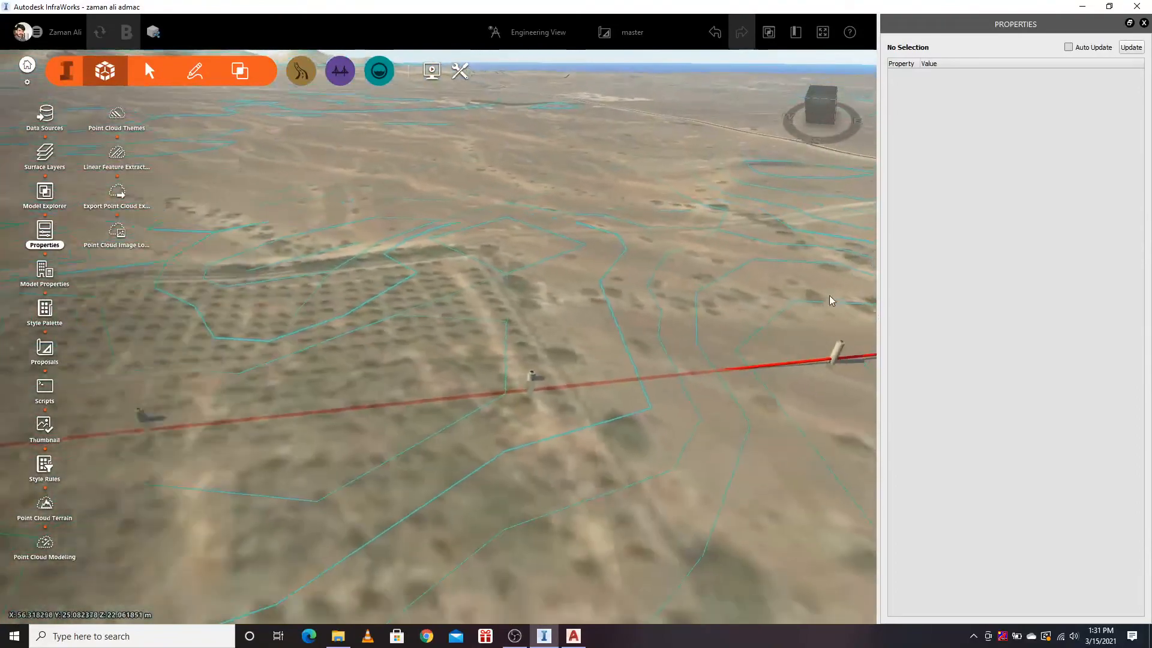
# Step: Examine the main road's T-intersection and curbs up close, then view the whole main road with its roundabout
pyautogui.scroll(-3, 793, 252)
pyautogui.scroll(10, 199, 372)
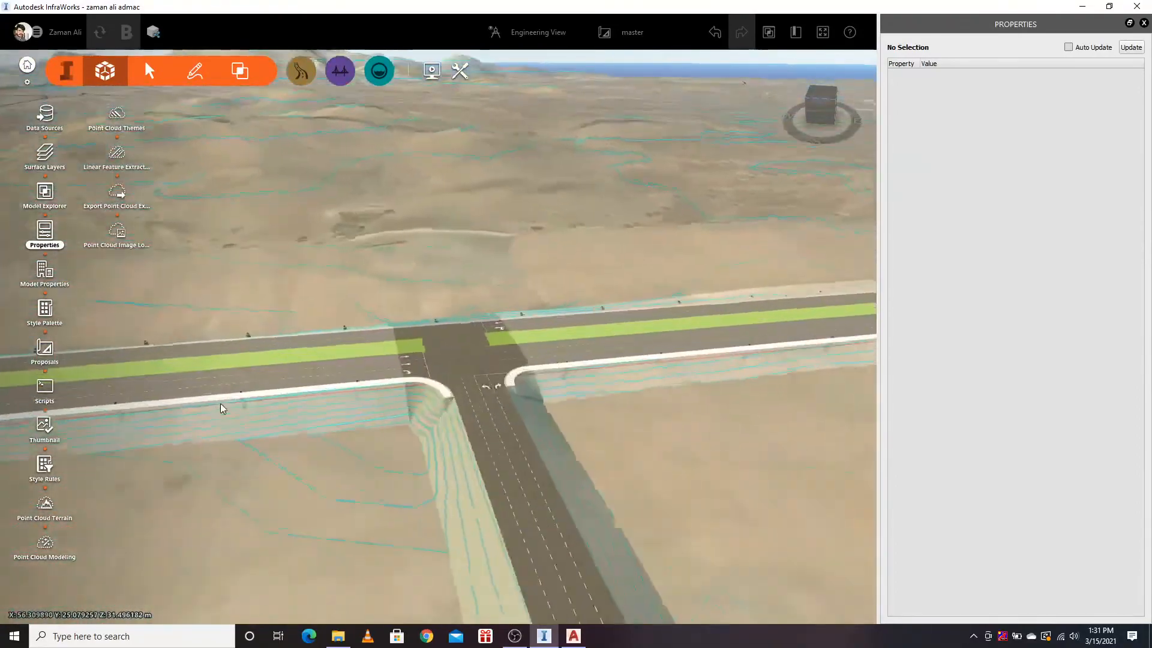
pyautogui.moveTo(221, 403); pyautogui.dragTo(652, 255)
pyautogui.scroll(6, 465, 464)
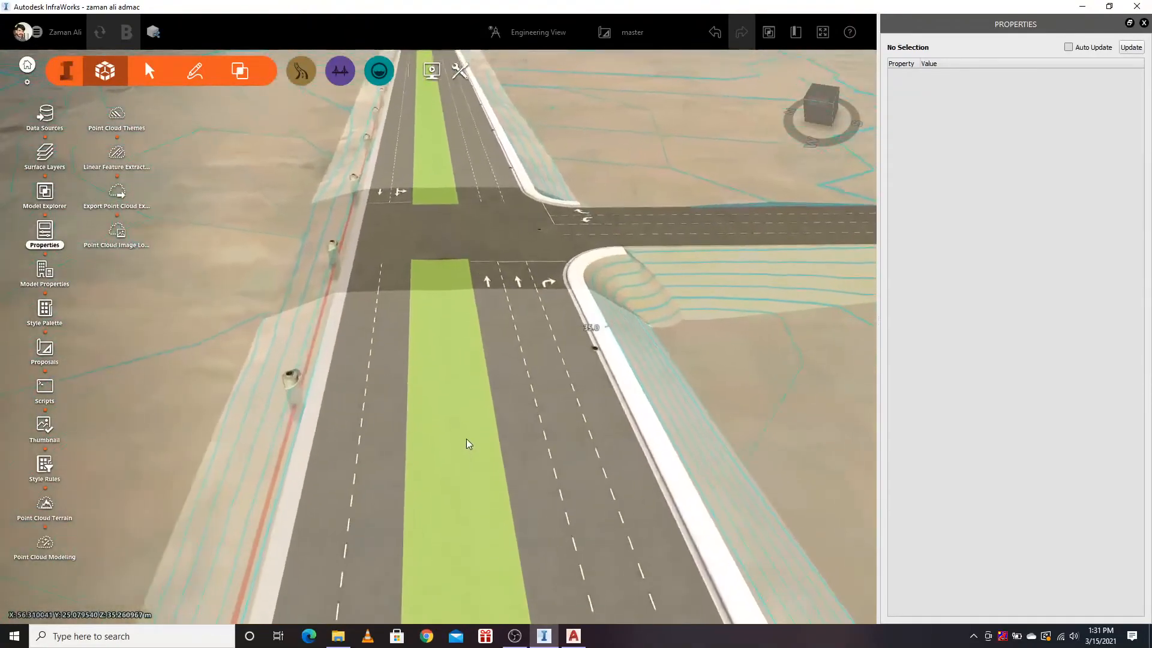
pyautogui.scroll(-8, 412, 322)
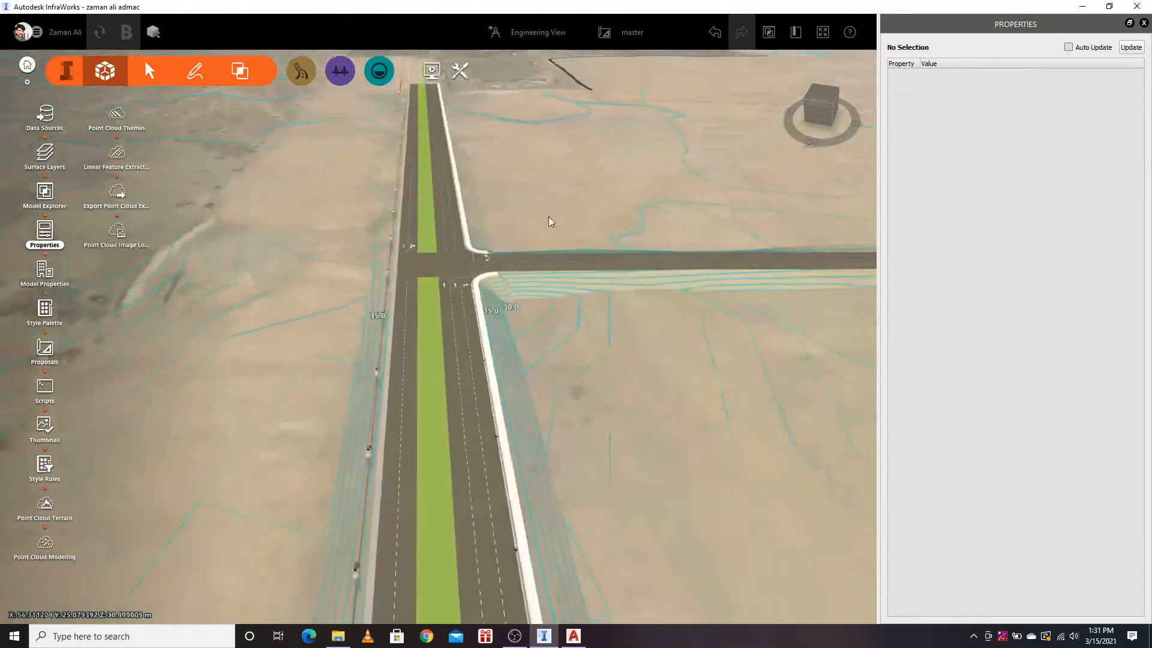
pyautogui.scroll(-4, 506, 204)
pyautogui.moveTo(603, 277); pyautogui.dragTo(697, 454)
pyautogui.scroll(-10, 823, 339)
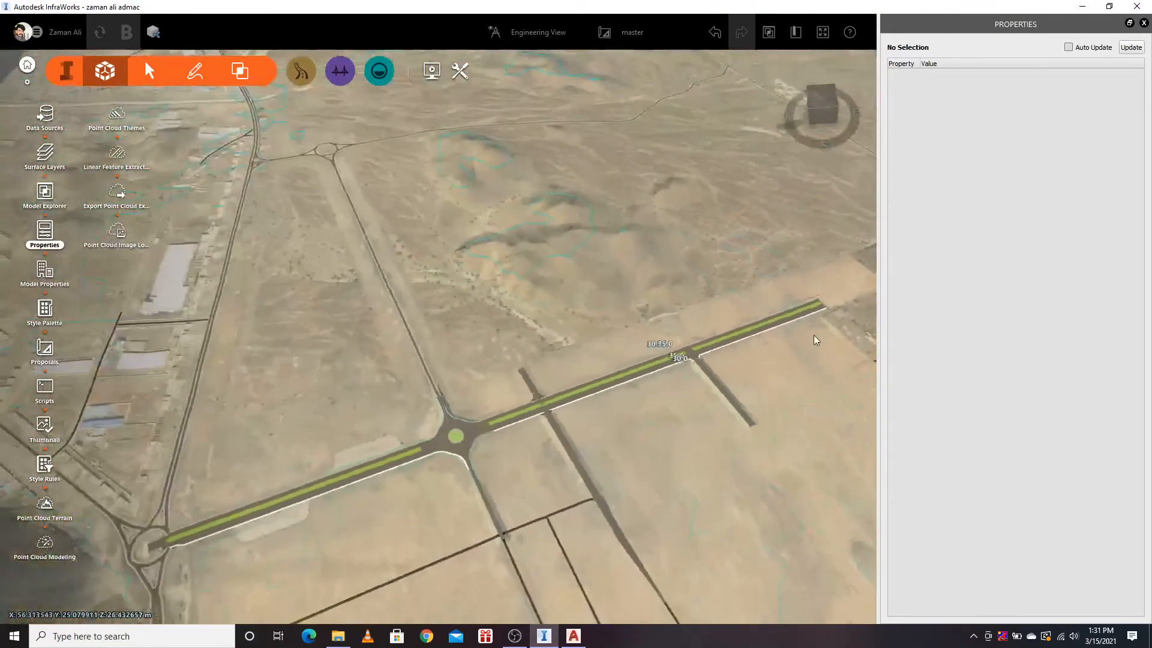
# Step: Delete the local side road that meets the start of the main road beside the tree-lined road
pyautogui.scroll(10, 476, 456)
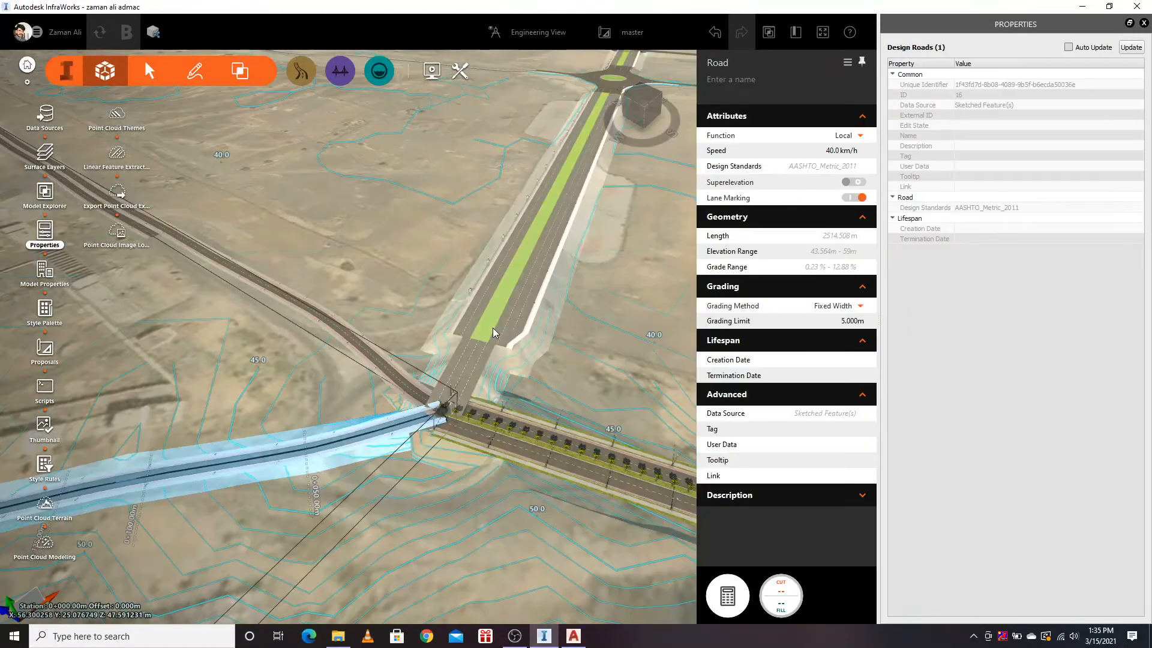
pyautogui.click(492, 328)
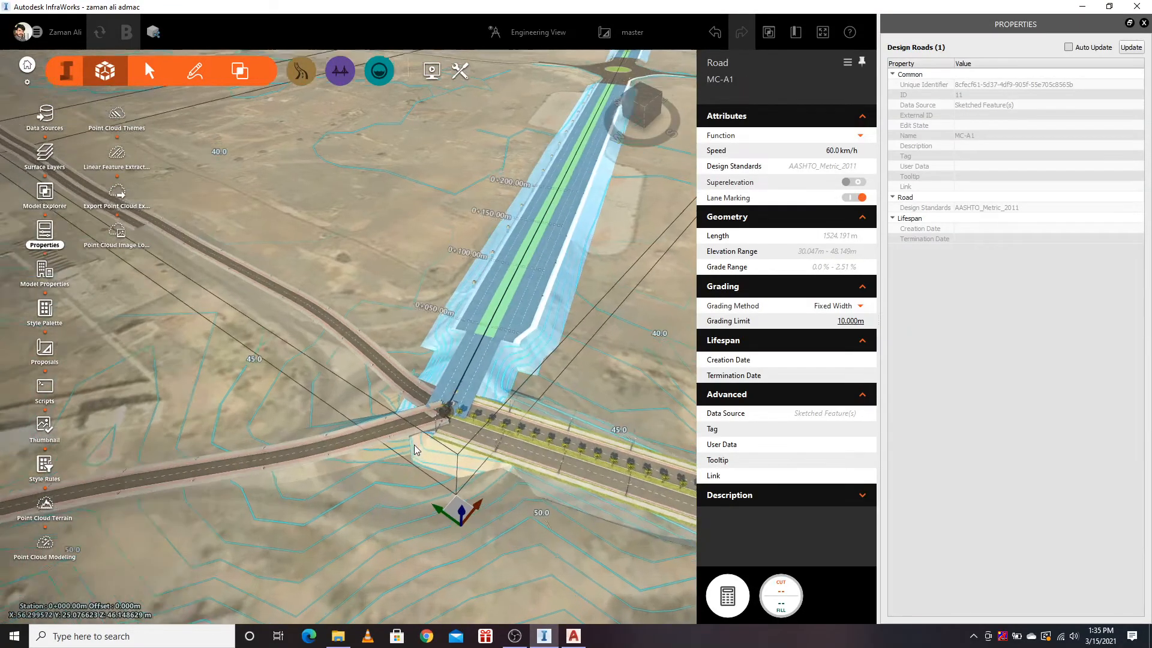
pyautogui.click(408, 447)
pyautogui.click(389, 440)
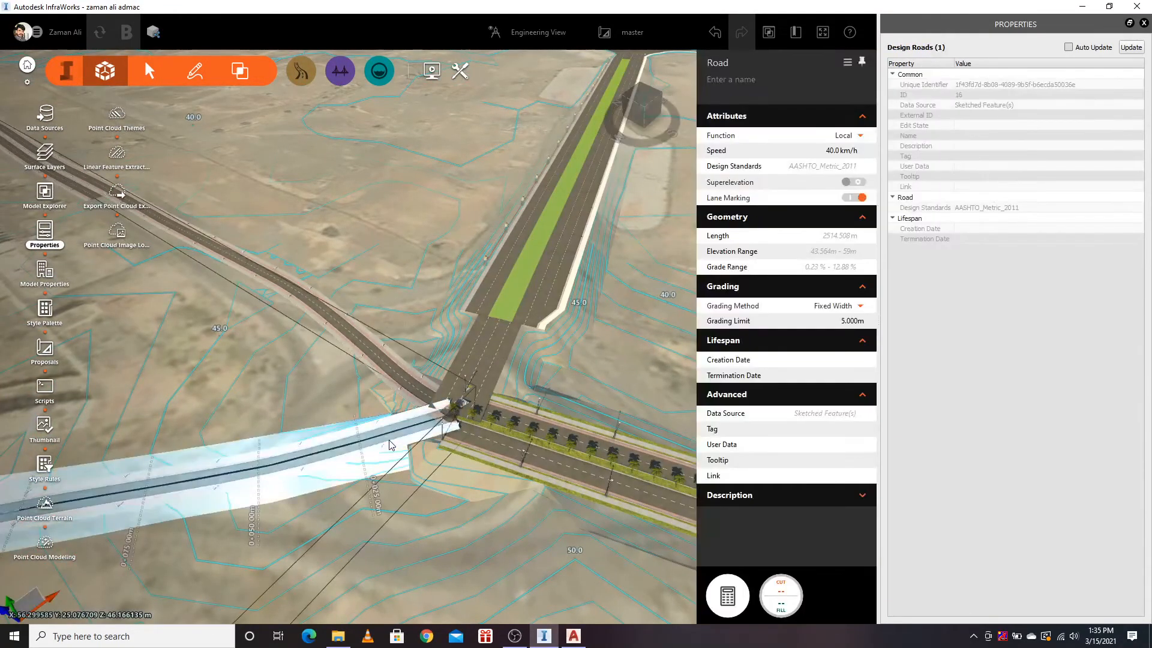
pyautogui.press('Delete')
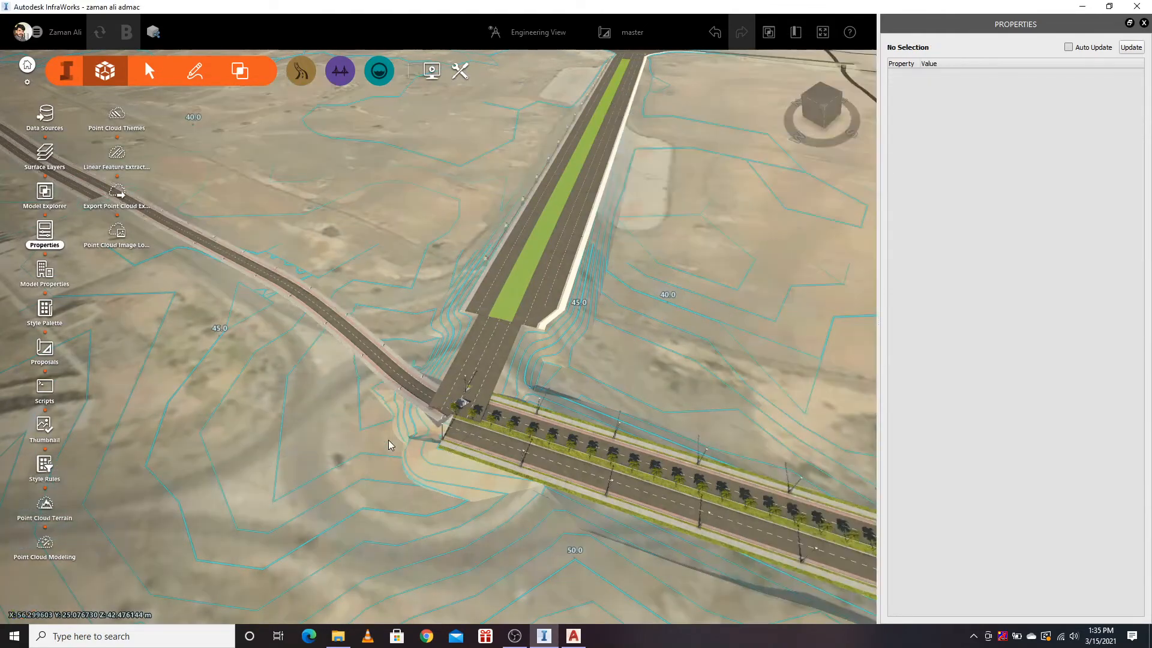
# Step: Form an intersection where the main road, the tree-lined road and the remaining side road meet, then clear the selection
pyautogui.moveTo(410, 464); pyautogui.dragTo(519, 468)
pyautogui.scroll(5, 534, 337)
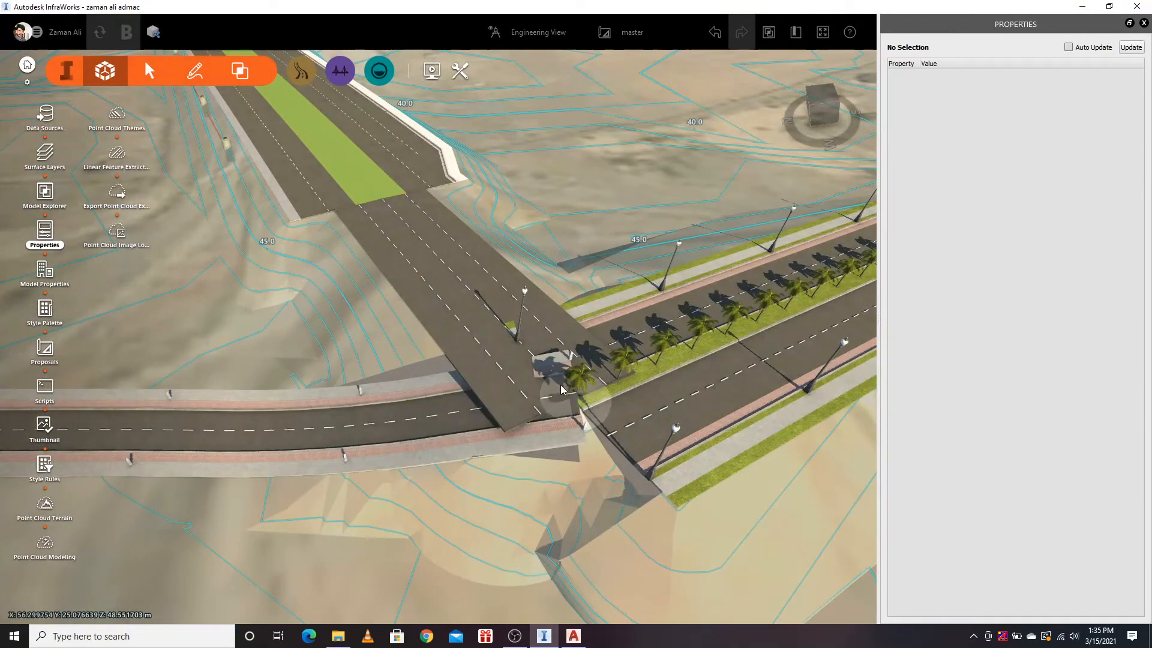
pyautogui.click(561, 389)
pyautogui.rightClick(561, 394)
pyautogui.click(574, 396)
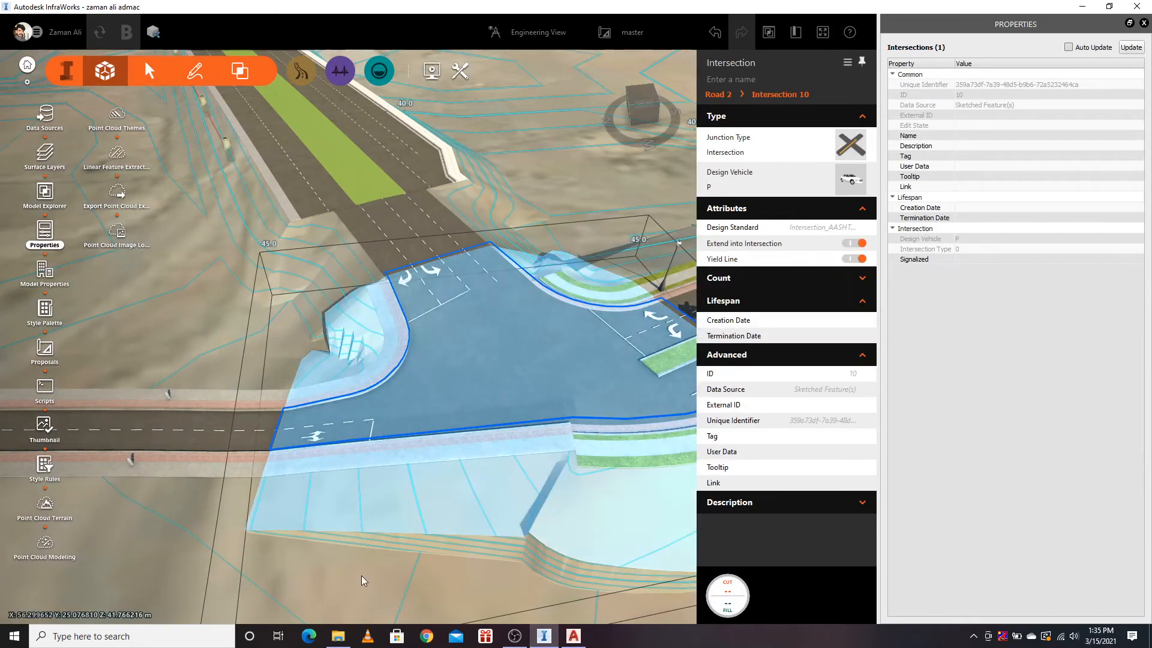
pyautogui.moveTo(361, 576); pyautogui.dragTo(480, 582)
pyautogui.press('Escape')
# Step: Open the profile view of the local side road that joins the new intersection
pyautogui.scroll(-5, 448, 377)
pyautogui.moveTo(598, 409); pyautogui.dragTo(495, 482)
pyautogui.click(354, 456)
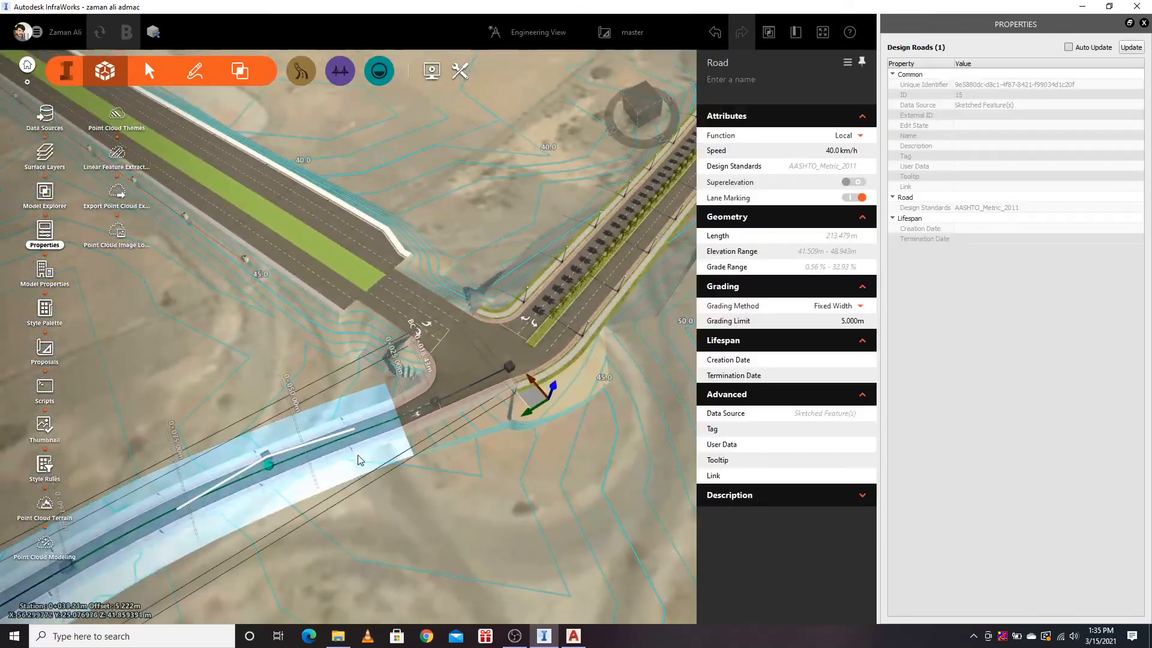
pyautogui.moveTo(288, 543); pyautogui.dragTo(284, 484)
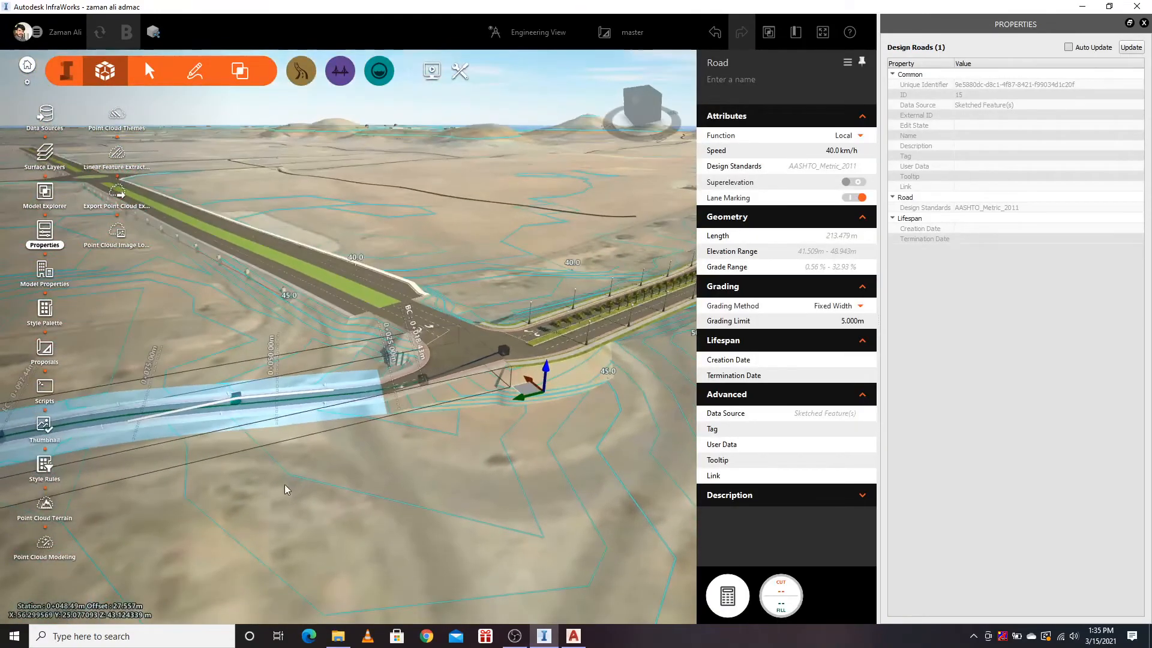
pyautogui.rightClick(313, 403)
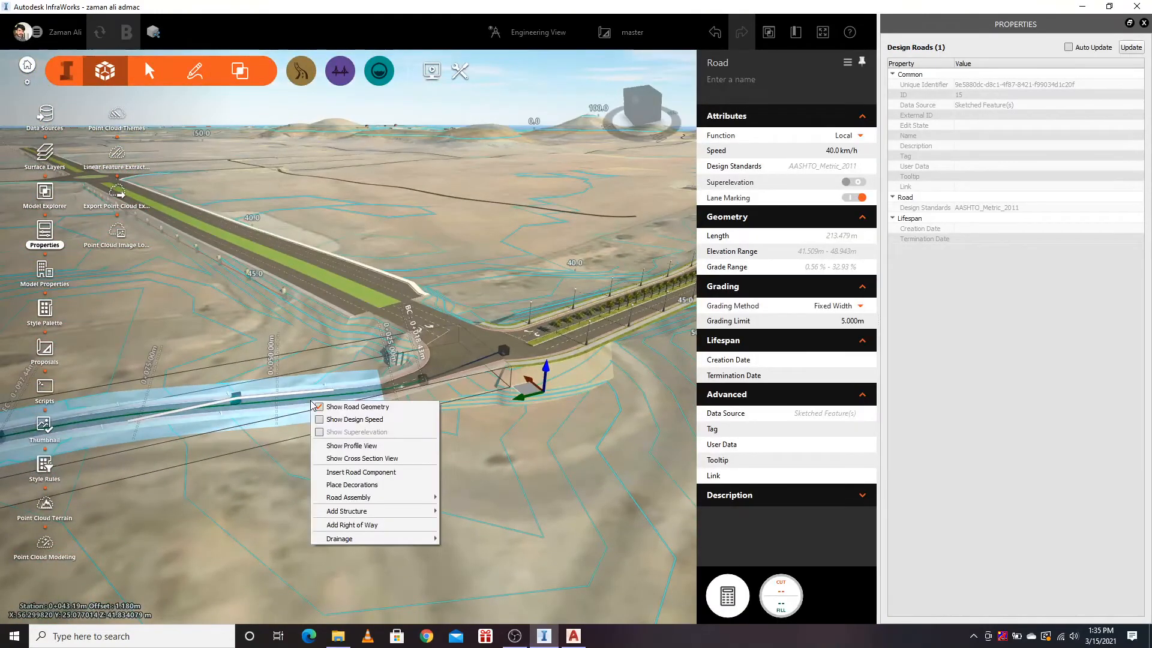
pyautogui.click(362, 445)
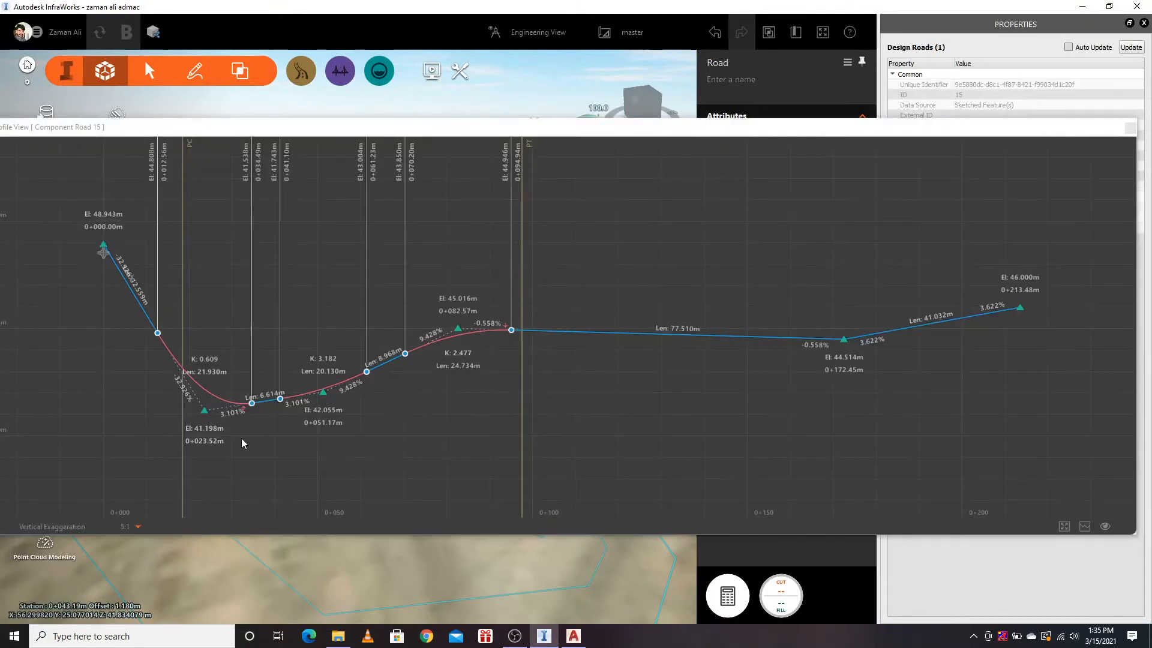
# Step: Raise the side road's first low PVI to about 46.03 m near station 0+026.6 and remove the low PVI near station 0+050
pyautogui.moveTo(211, 413); pyautogui.dragTo(212, 355)
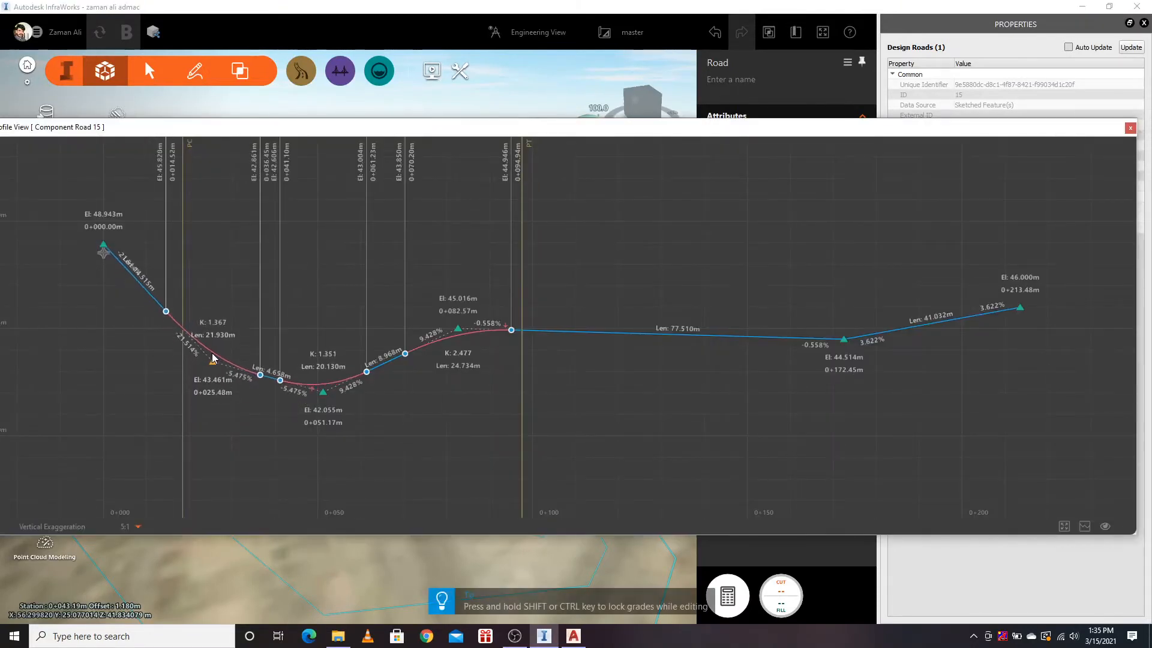
pyautogui.moveTo(218, 310); pyautogui.dragTo(217, 307)
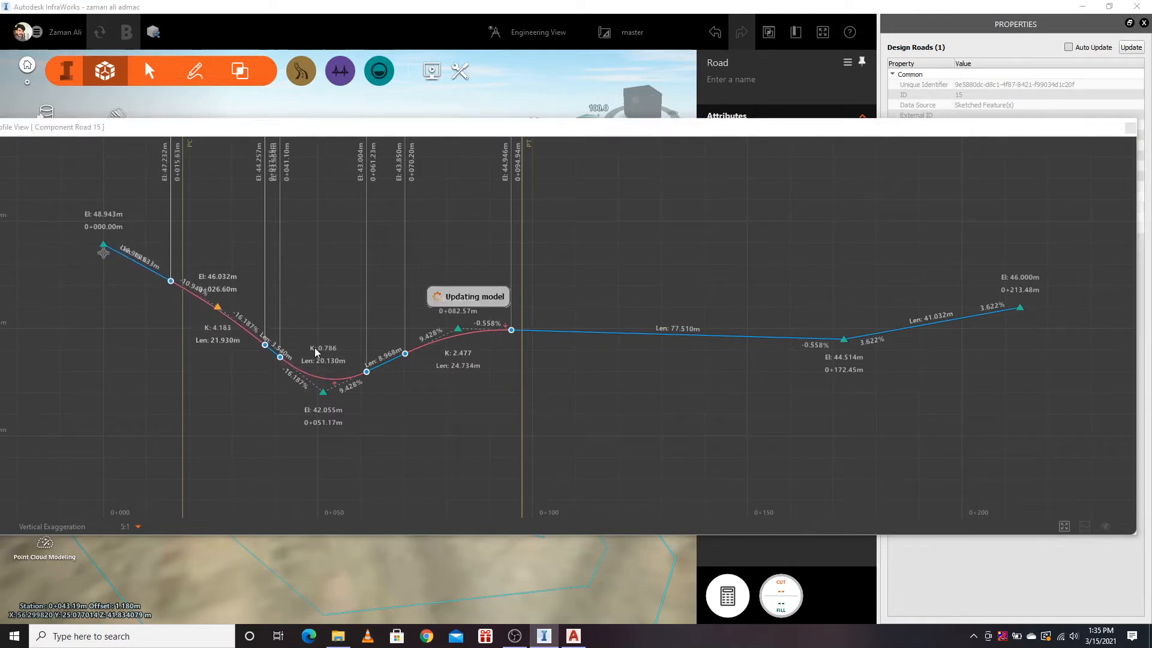
pyautogui.moveTo(319, 391); pyautogui.dragTo(320, 391)
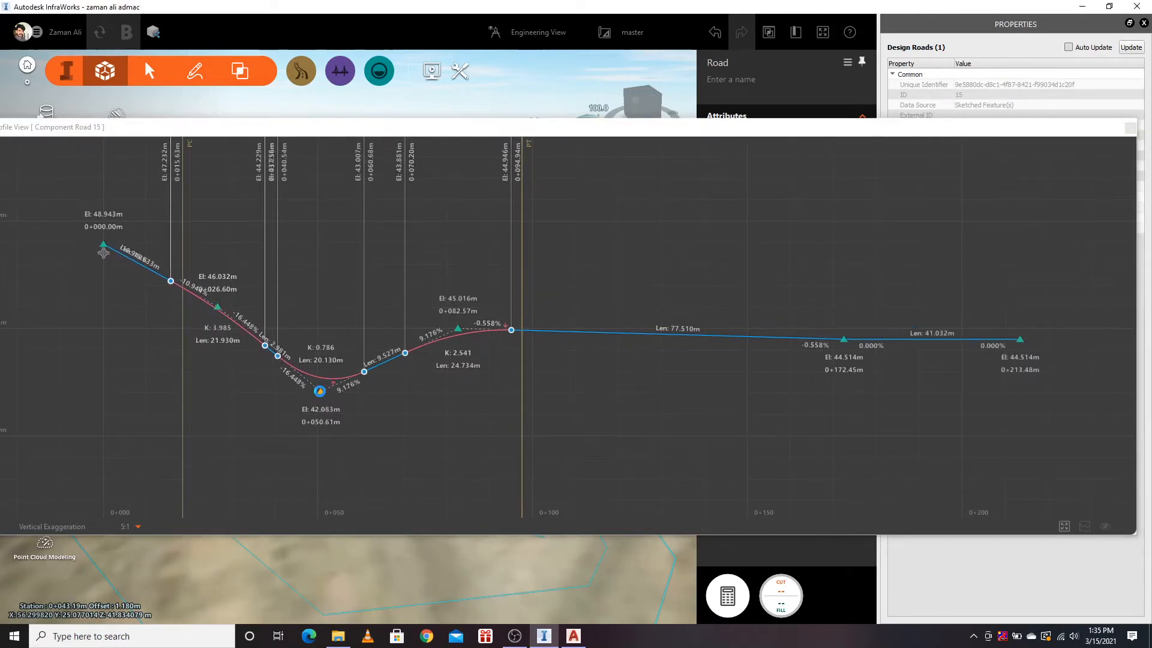
pyautogui.rightClick(322, 396)
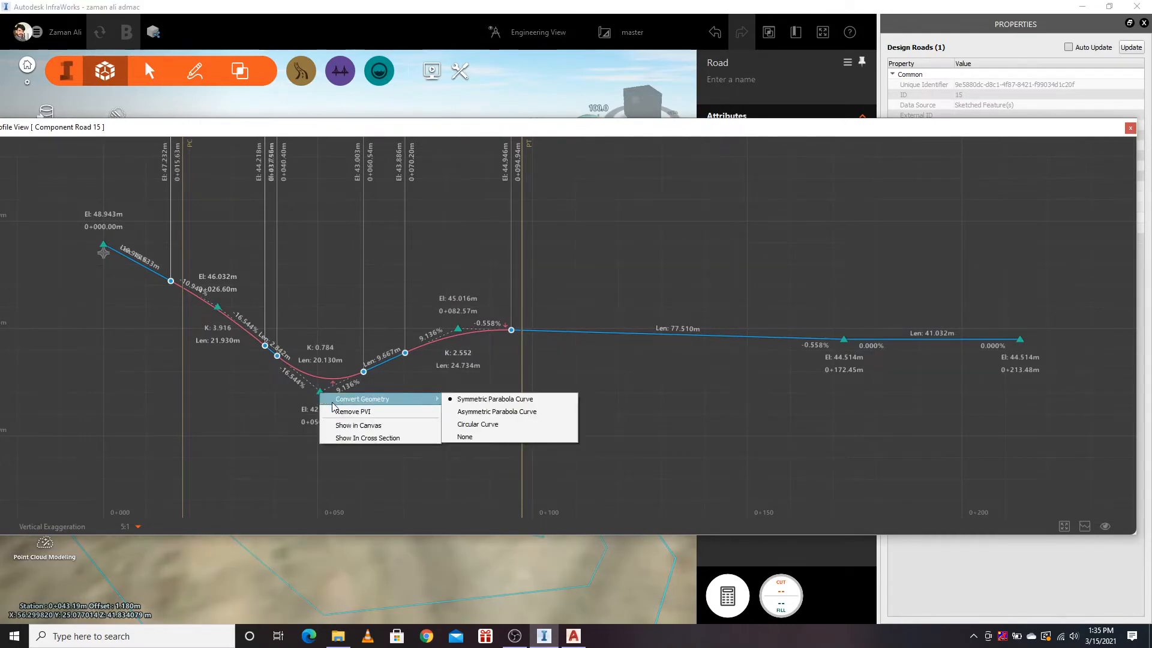
pyautogui.click(339, 411)
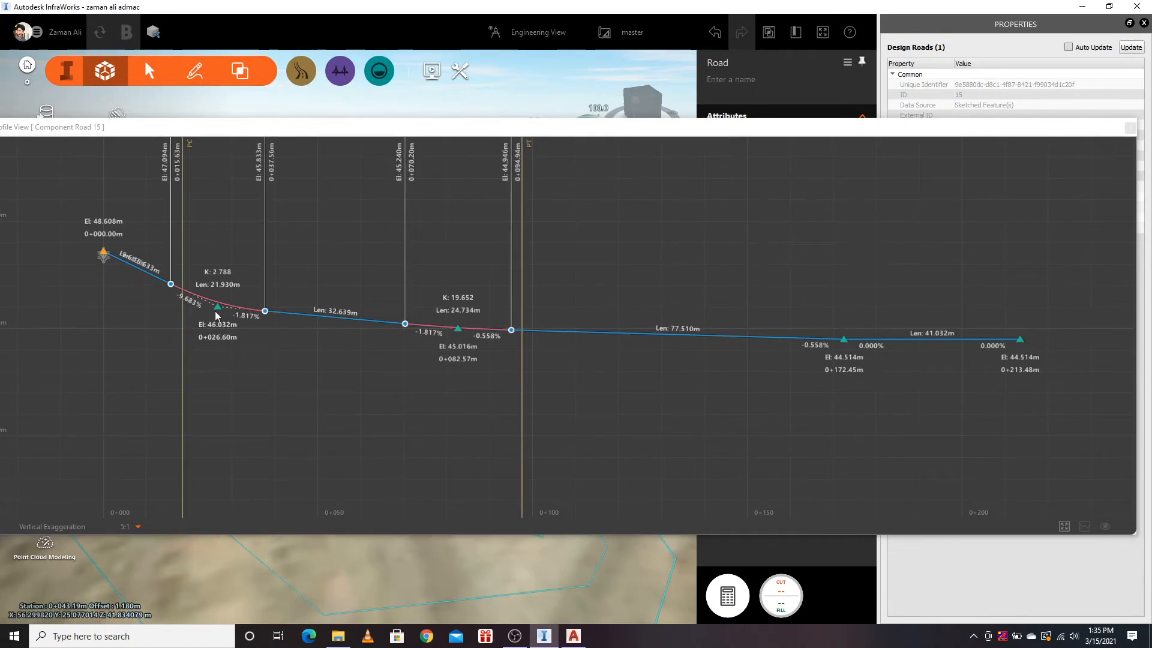
# Step: Smooth the descent by moving that PVI to about station 0+038.75, elevation 46.65 m, and lowering the road's start to about 48.38 m
pyautogui.moveTo(218, 307); pyautogui.dragTo(271, 299)
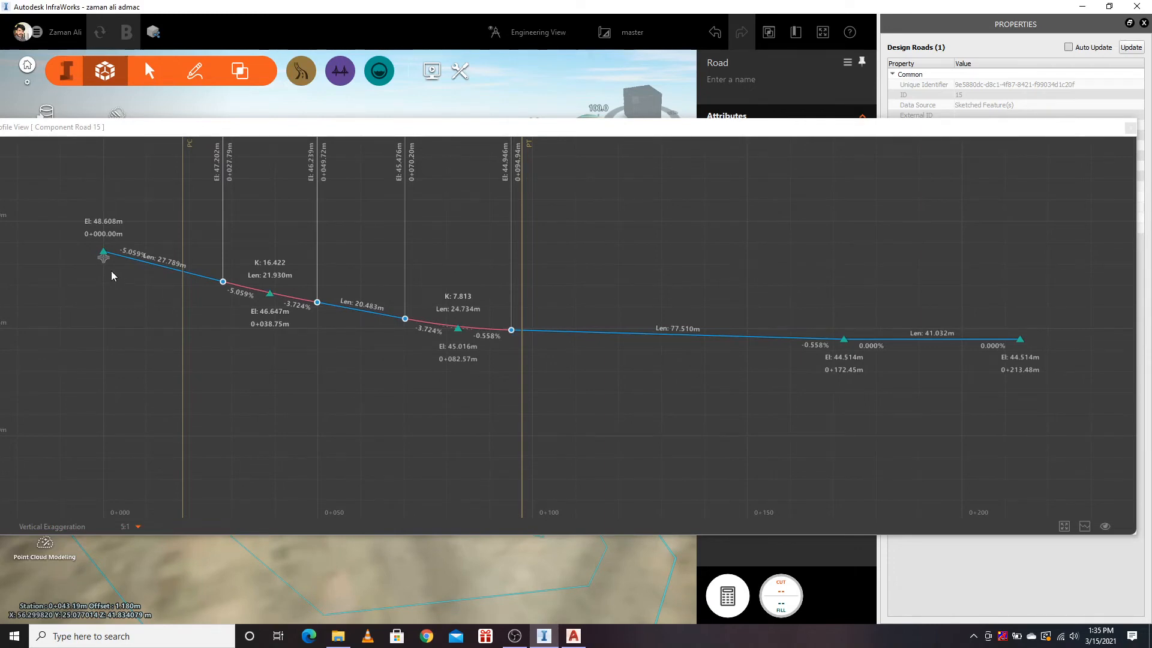
pyautogui.moveTo(103, 254); pyautogui.dragTo(104, 259)
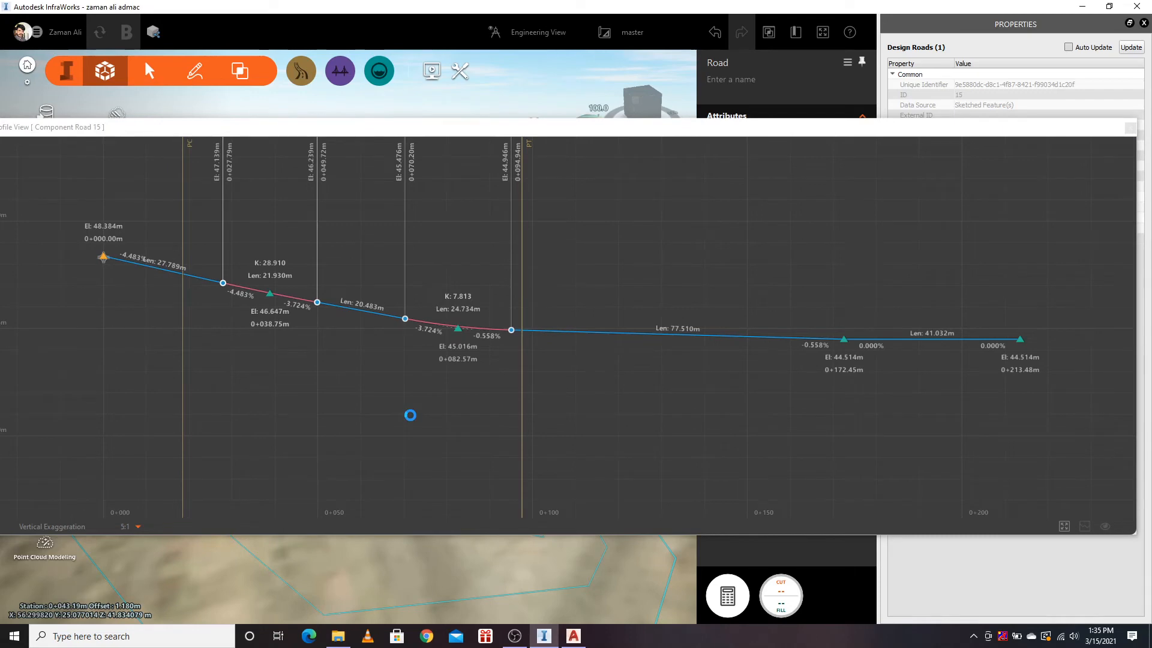
pyautogui.click(445, 573)
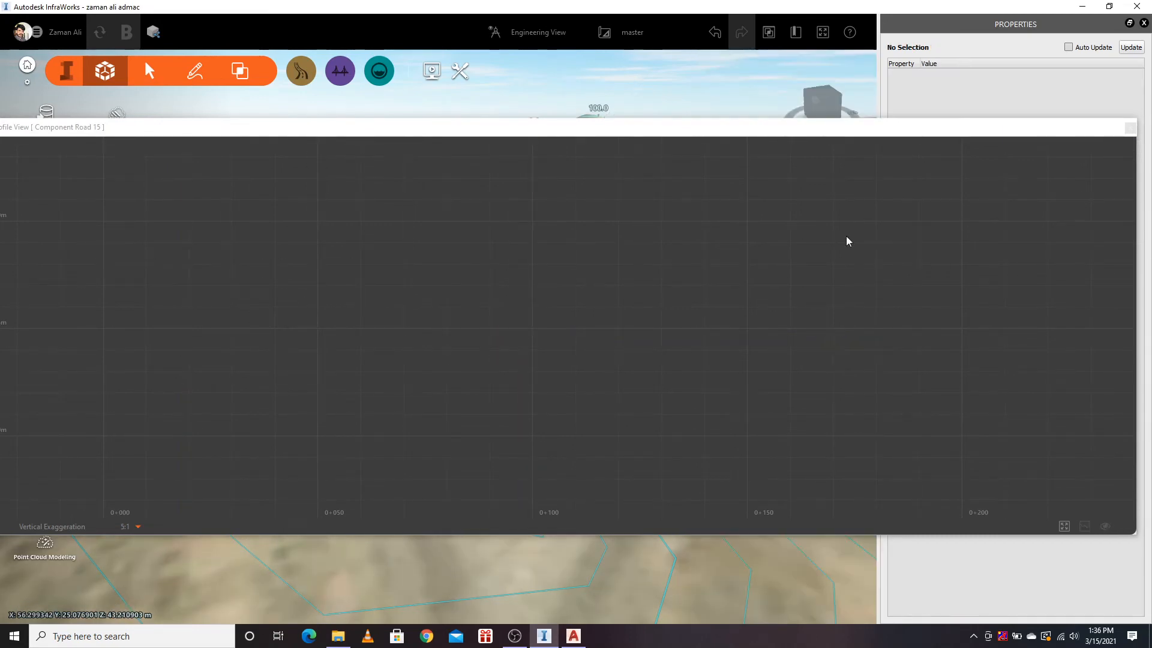
pyautogui.click(1130, 128)
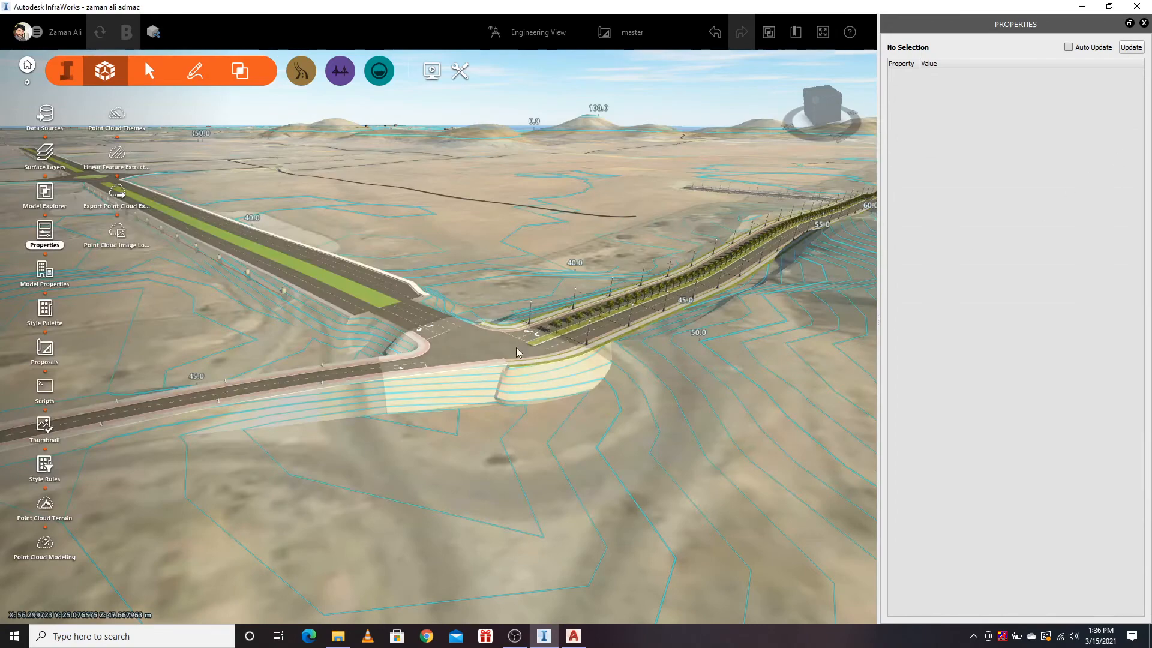
# Step: Raise the tree-lined road's elevation point near station 0+111 to 45.691 m and clear the selection
pyautogui.moveTo(591, 366); pyautogui.dragTo(487, 367)
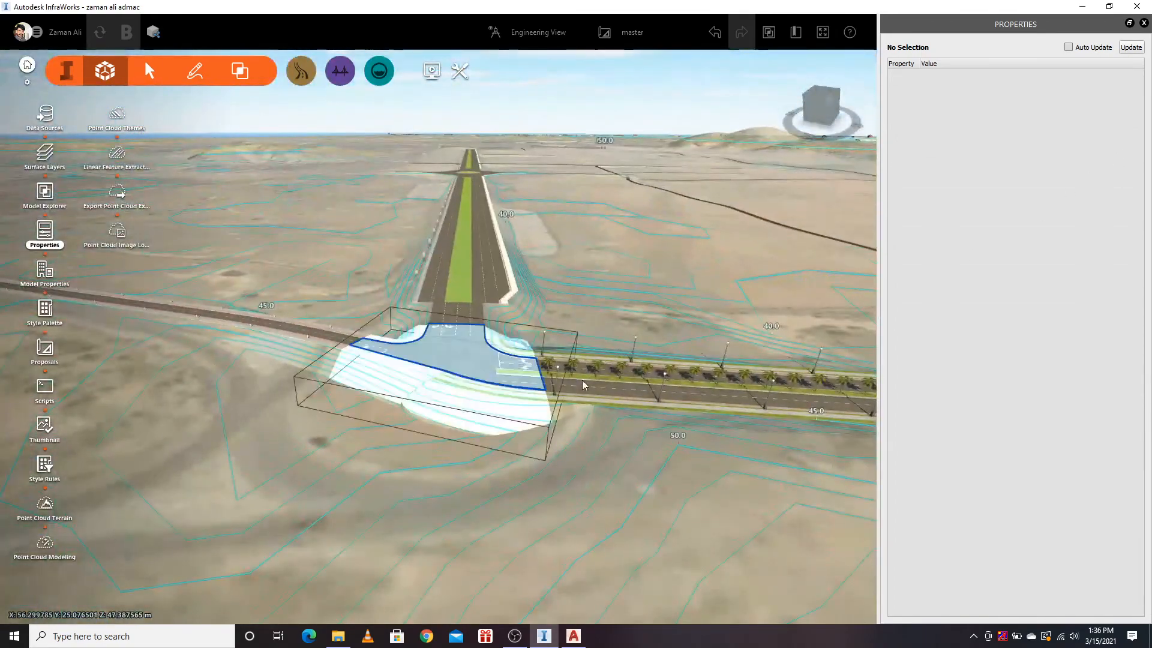
pyautogui.click(582, 380)
pyautogui.click(581, 380)
pyautogui.scroll(-4, 235, 329)
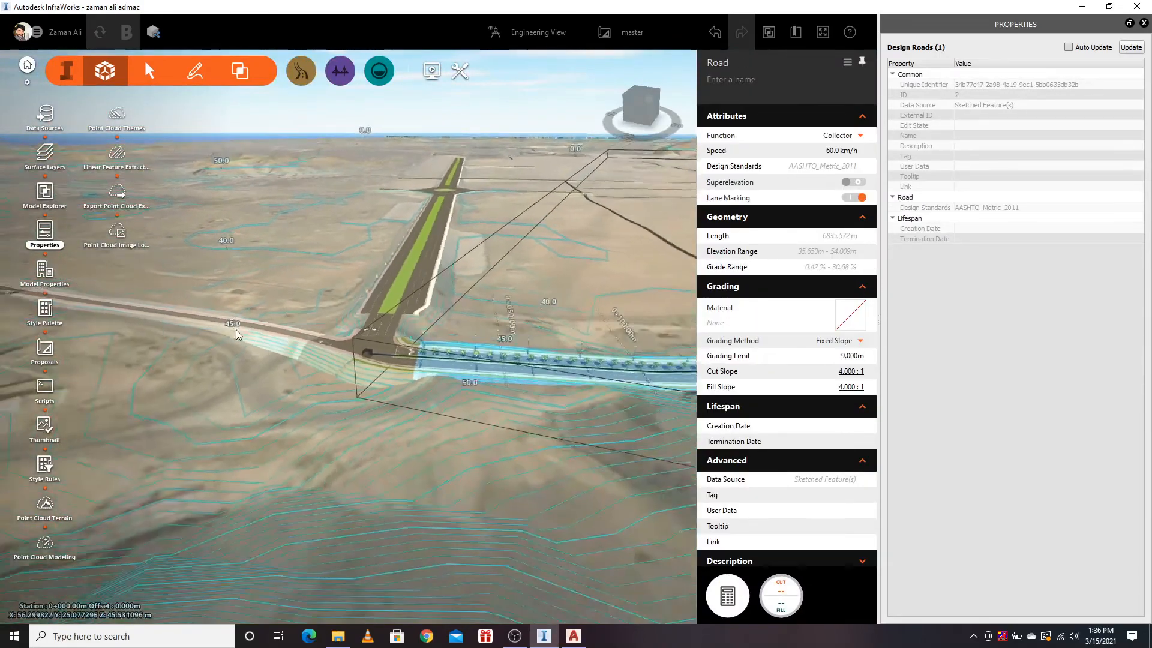
pyautogui.moveTo(437, 416); pyautogui.dragTo(177, 379)
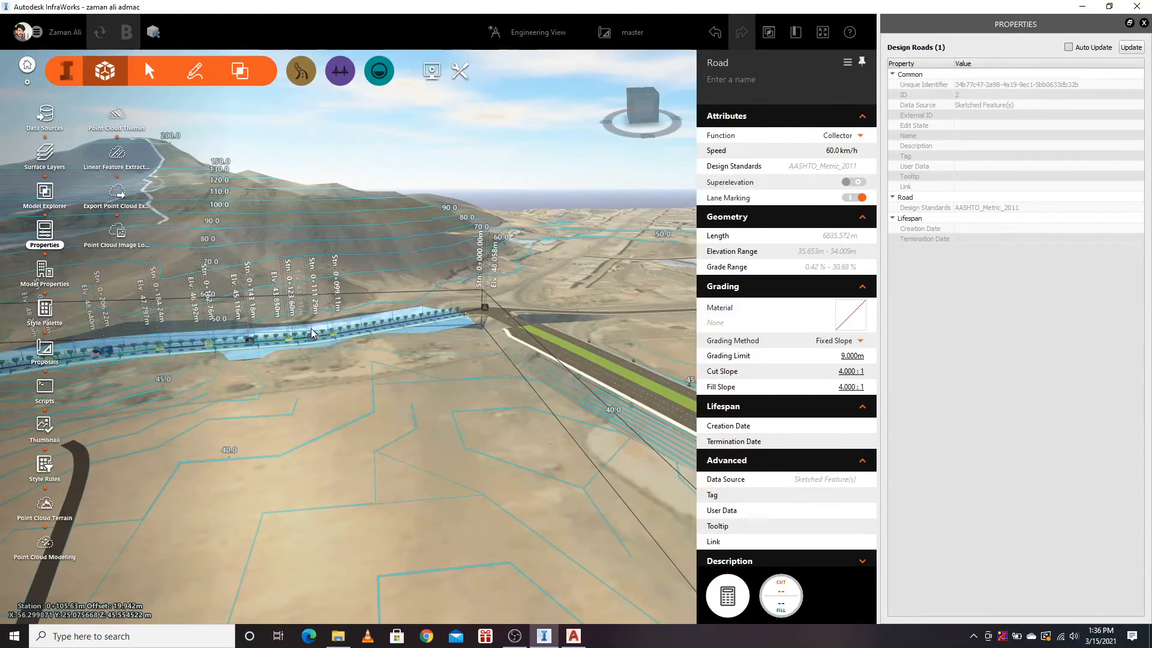
pyautogui.scroll(5, 305, 321)
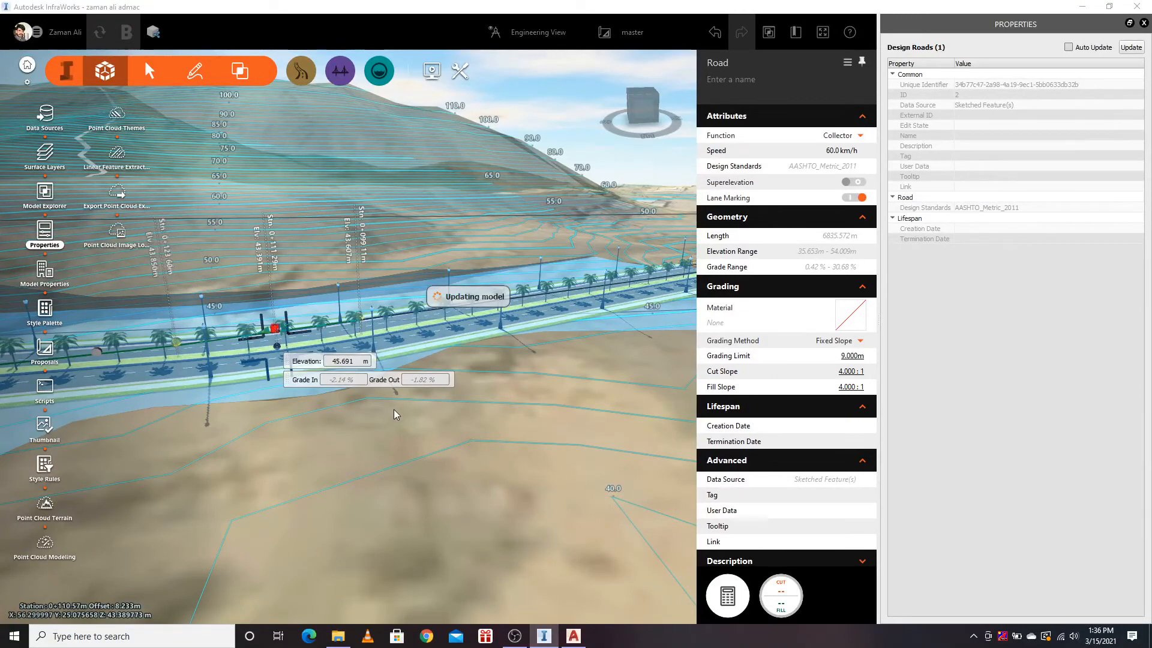
pyautogui.click(469, 381)
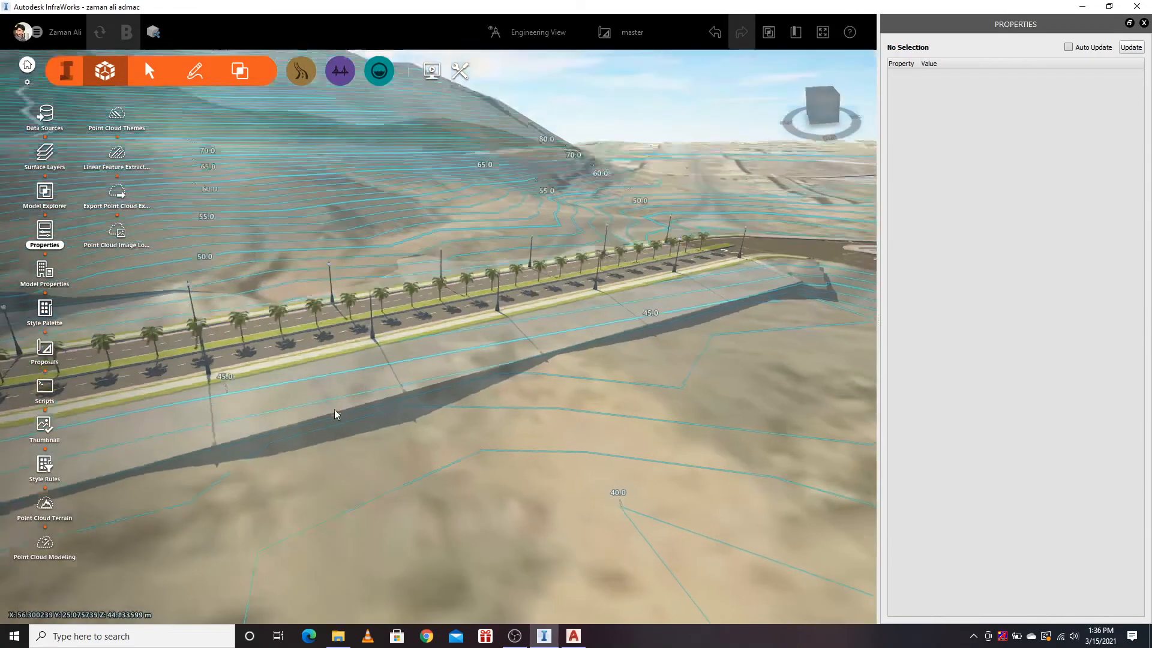
# Step: Inspect the regraded tree-lined road up close and look along it from the intersection
pyautogui.moveTo(334, 410); pyautogui.dragTo(433, 394)
pyautogui.scroll(6, 330, 432)
pyautogui.moveTo(356, 432); pyautogui.dragTo(638, 442)
pyautogui.scroll(-6, 650, 398)
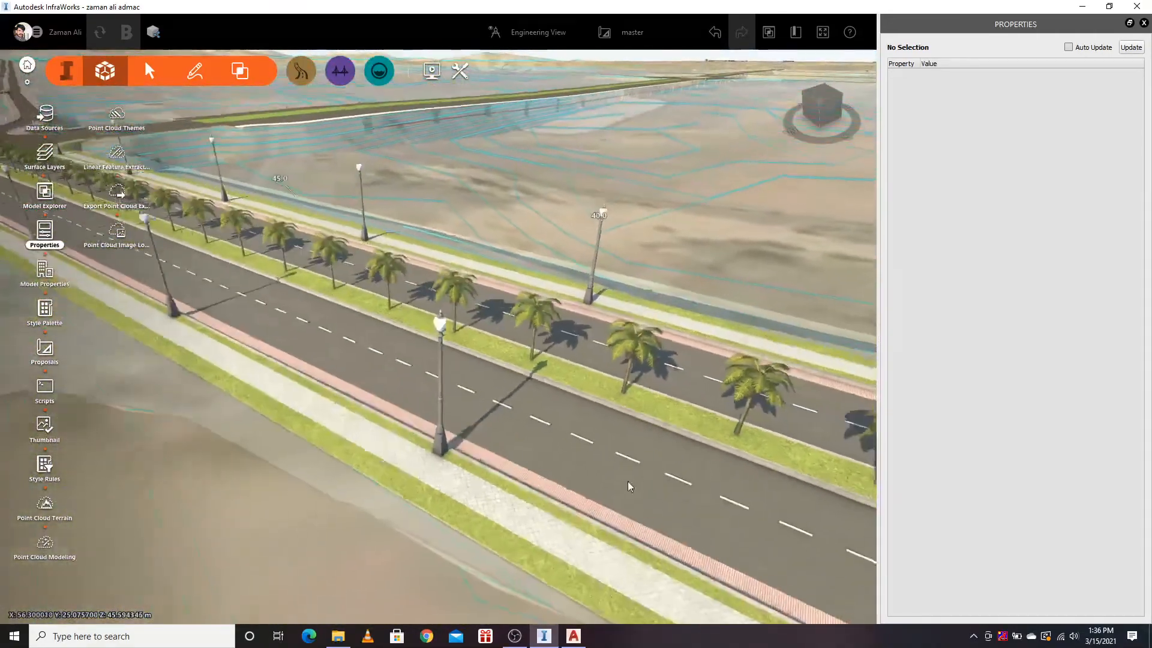
pyautogui.moveTo(628, 485); pyautogui.dragTo(165, 453)
pyautogui.scroll(-8, 284, 437)
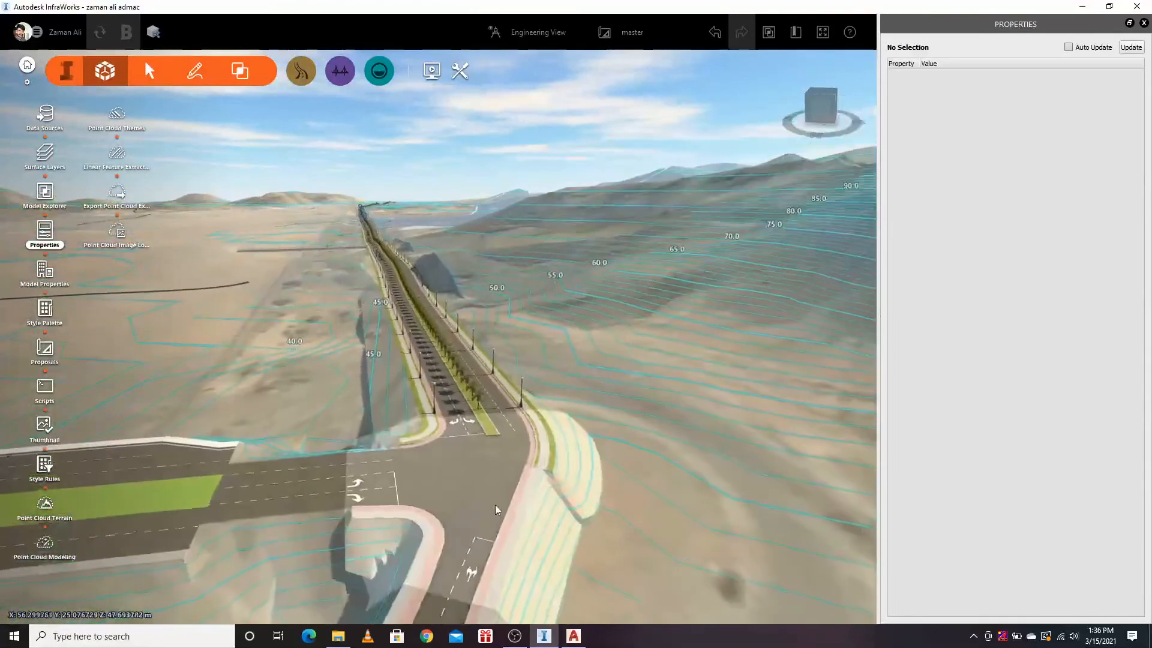
# Step: Try converting the intersection at the tree-lined road to a roundabout, and convert it back to an intersection
pyautogui.click(462, 485)
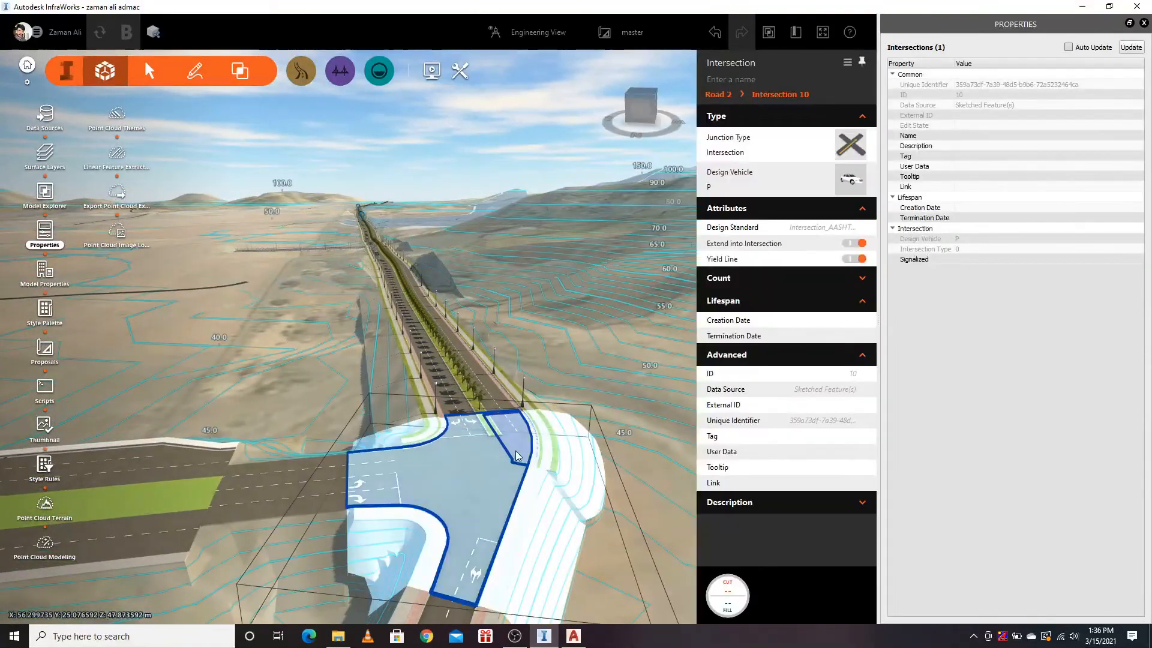
pyautogui.rightClick(510, 458)
pyautogui.click(554, 470)
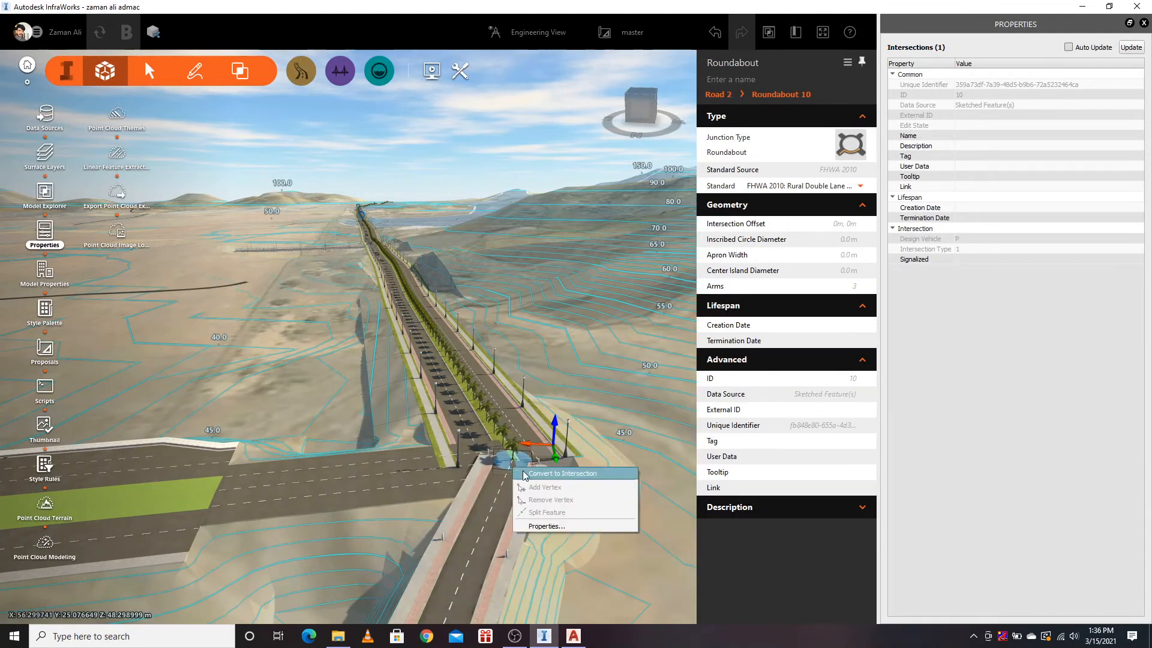
pyautogui.click(524, 473)
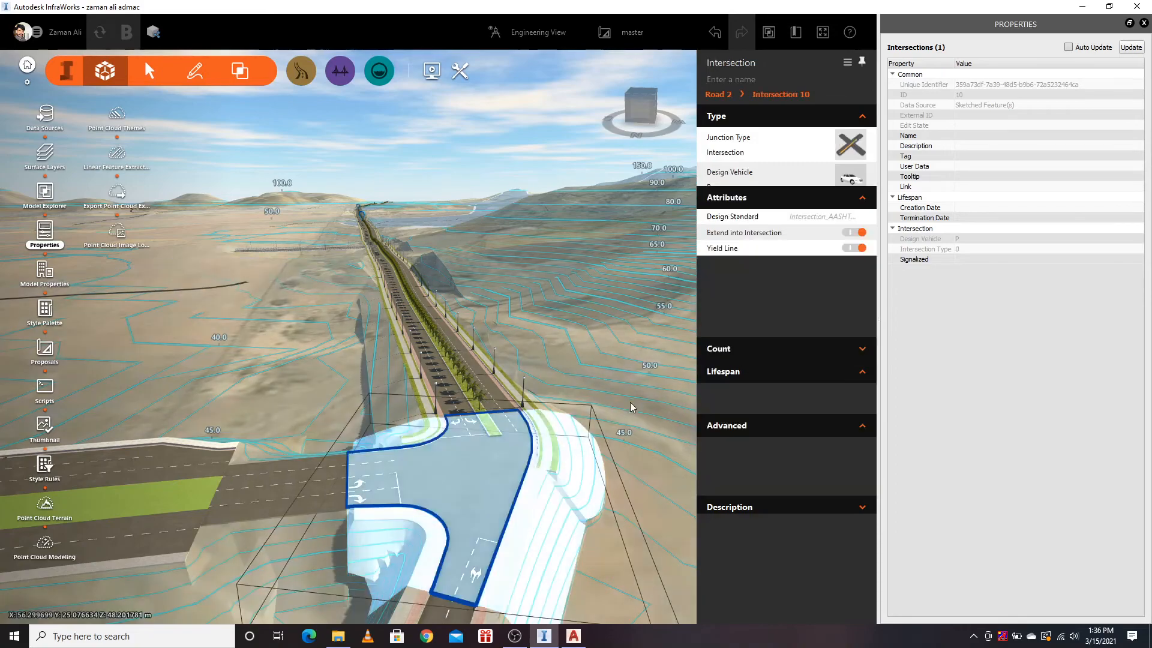
pyautogui.click(637, 396)
# Step: View the main road, its roundabout and the tree-lined road's intersection from above
pyautogui.moveTo(443, 536); pyautogui.dragTo(508, 520)
pyautogui.scroll(-3, 298, 354)
pyautogui.moveTo(300, 358); pyautogui.dragTo(662, 445)
pyautogui.scroll(-3, 660, 441)
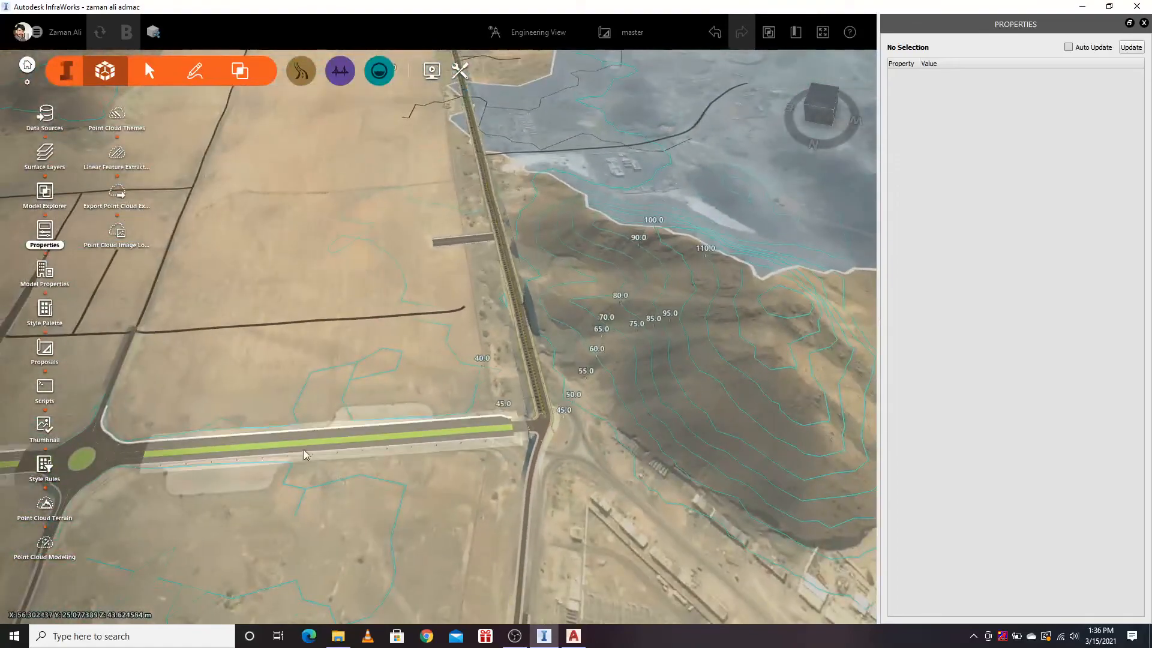
pyautogui.scroll(3, 302, 454)
pyautogui.scroll(3, 703, 409)
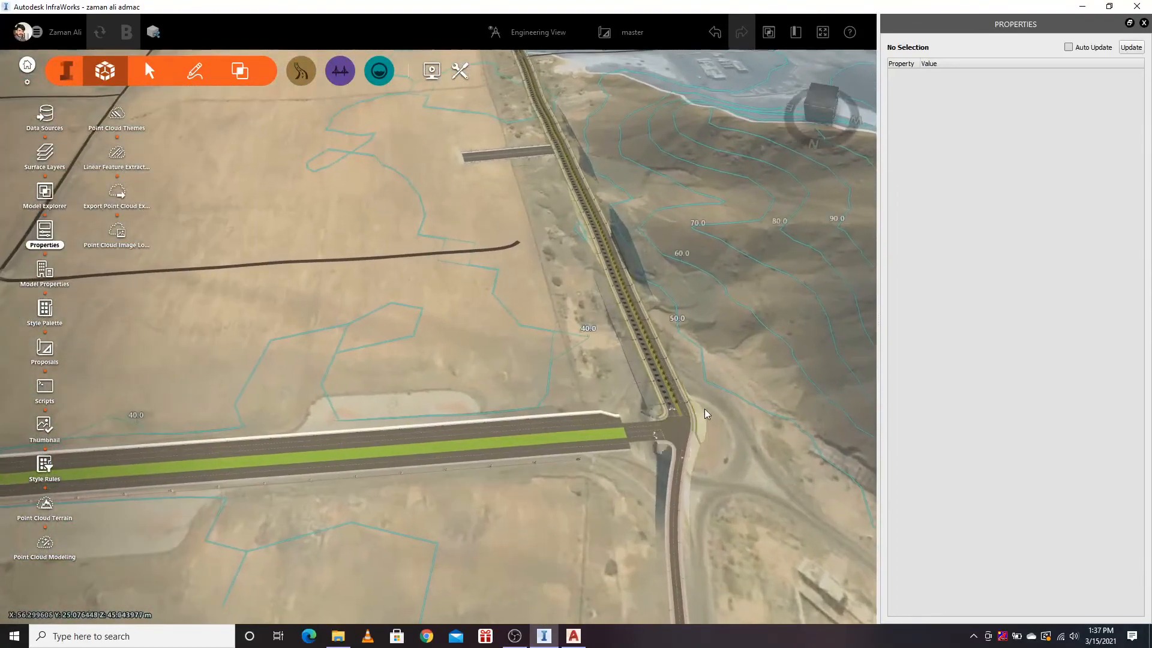
# Step: Set the design vehicle of the intersection at the tree-lined road to SU-12 and clear the selection
pyautogui.scroll(2, 569, 453)
pyautogui.moveTo(573, 481); pyautogui.dragTo(228, 443)
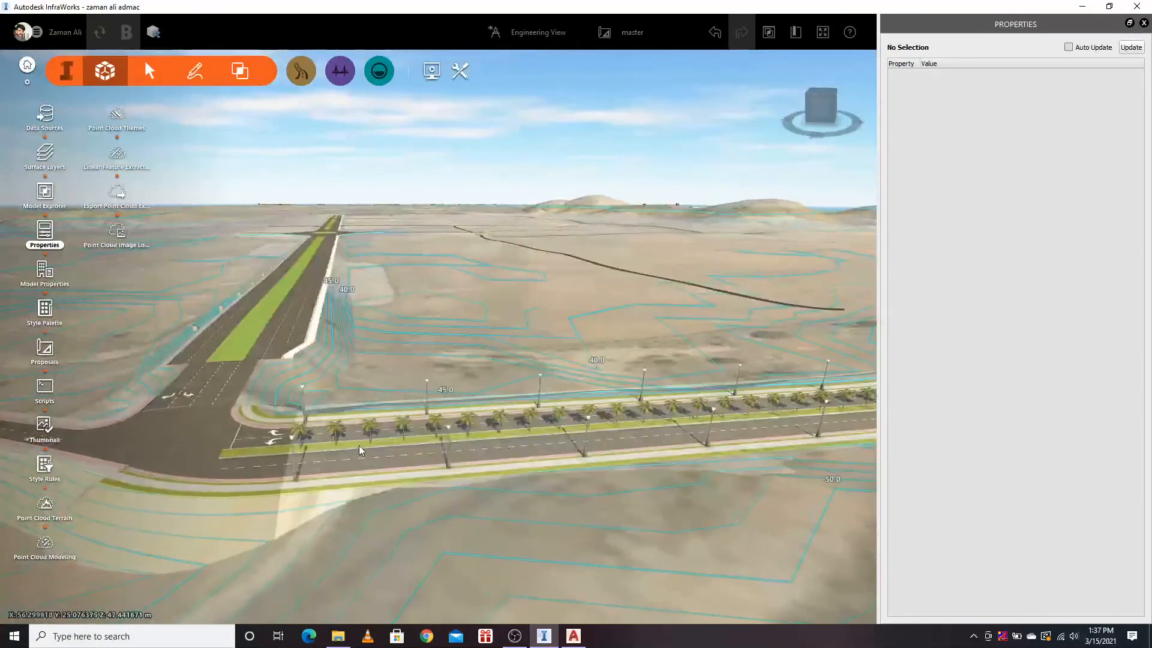
pyautogui.click(207, 440)
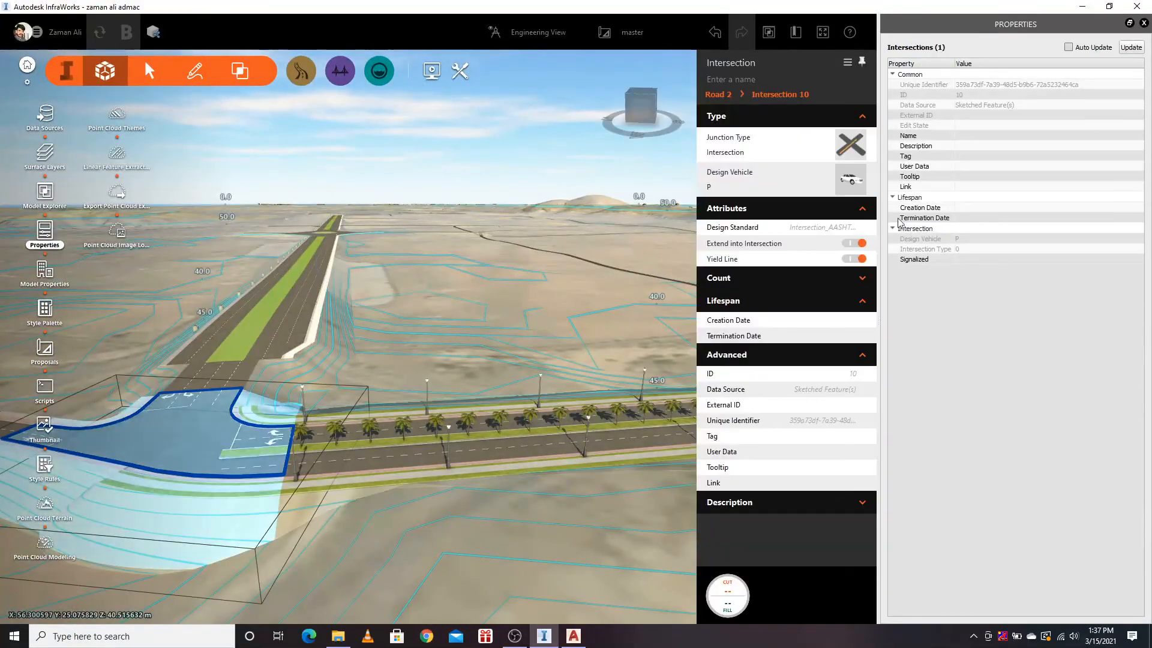
pyautogui.click(852, 181)
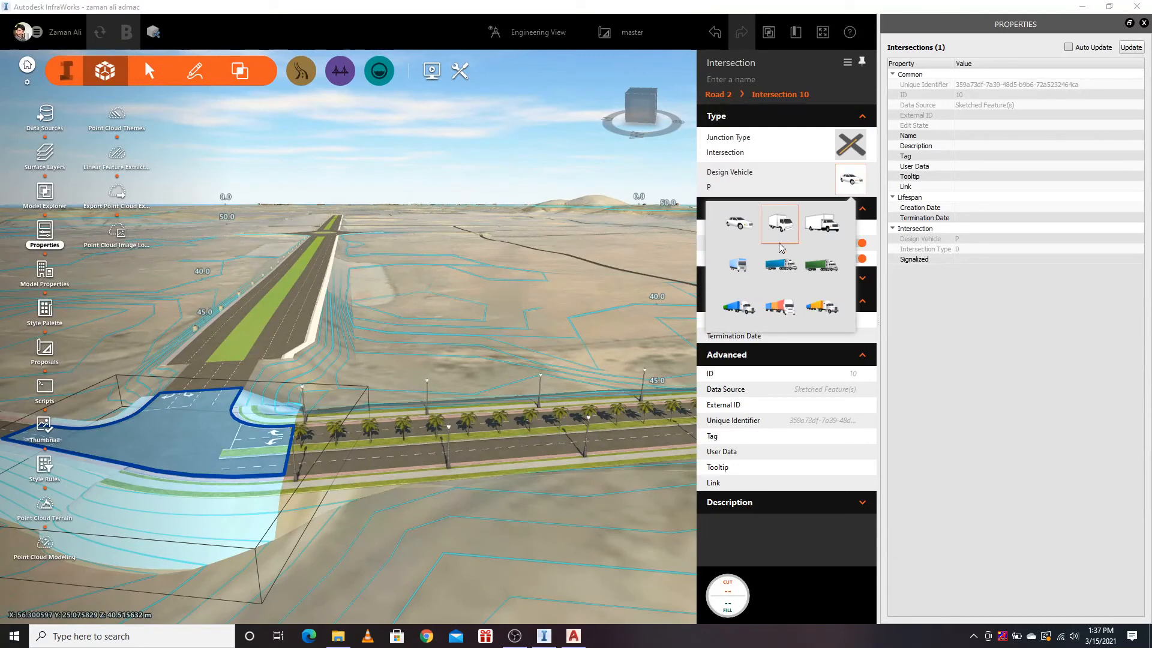
pyautogui.click(820, 226)
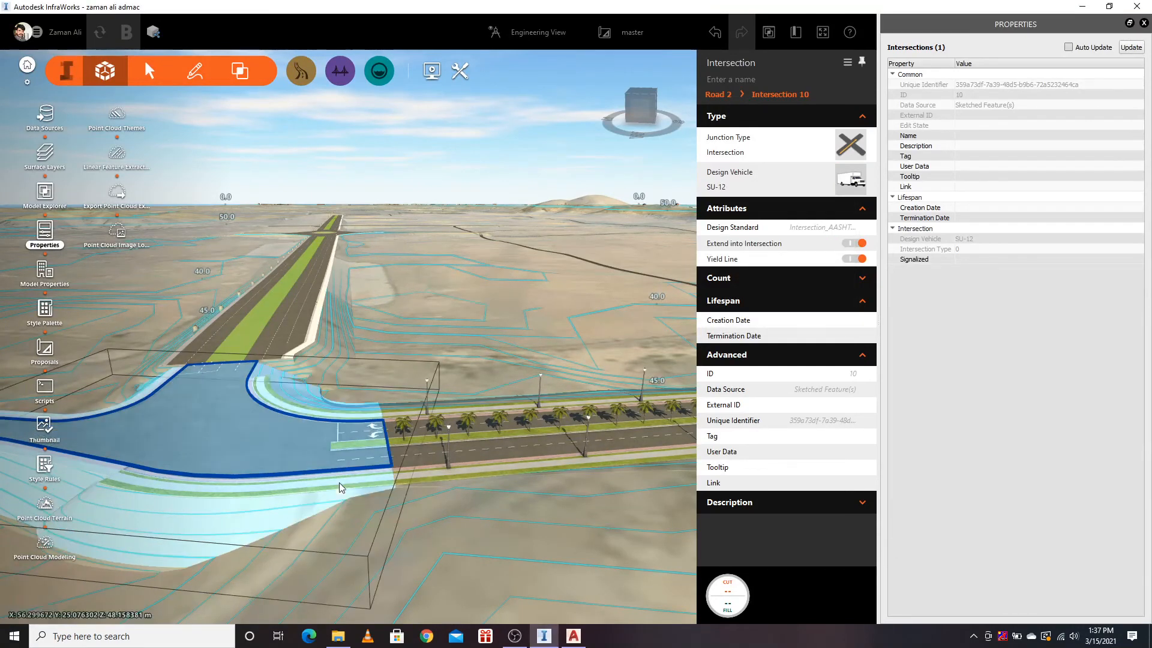
pyautogui.press('Escape')
# Step: Examine the intersection's curbs and lane markings up close, then view the whole main road and its surroundings
pyautogui.moveTo(451, 532); pyautogui.dragTo(516, 549)
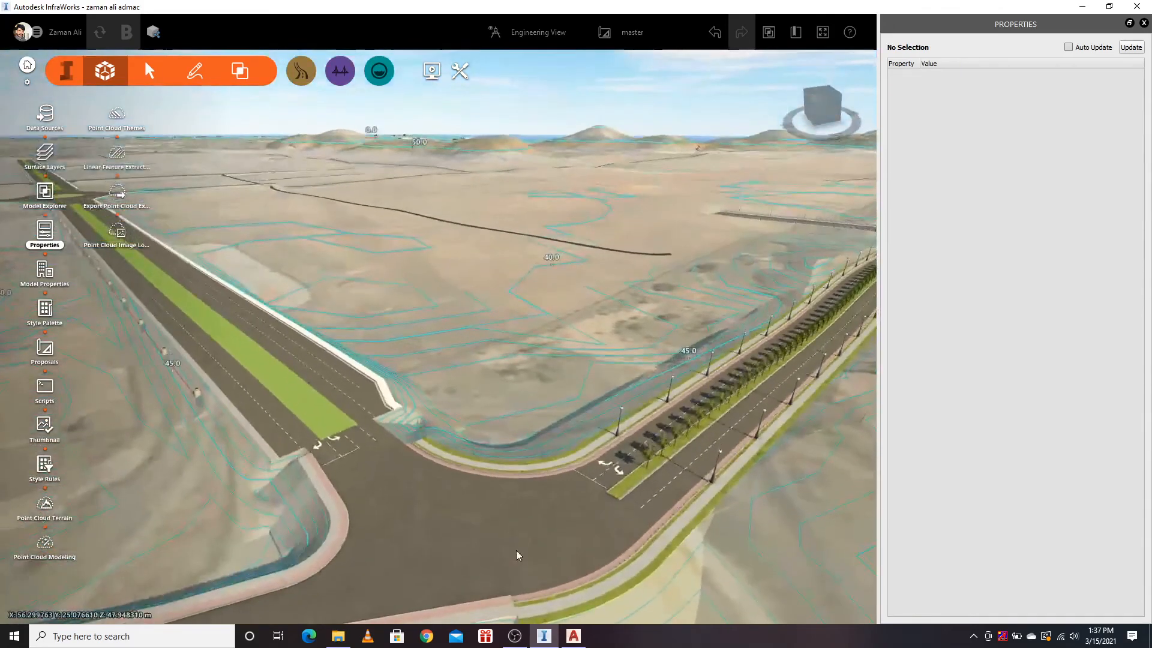
pyautogui.scroll(-3, 454, 457)
pyautogui.moveTo(453, 457); pyautogui.dragTo(380, 545)
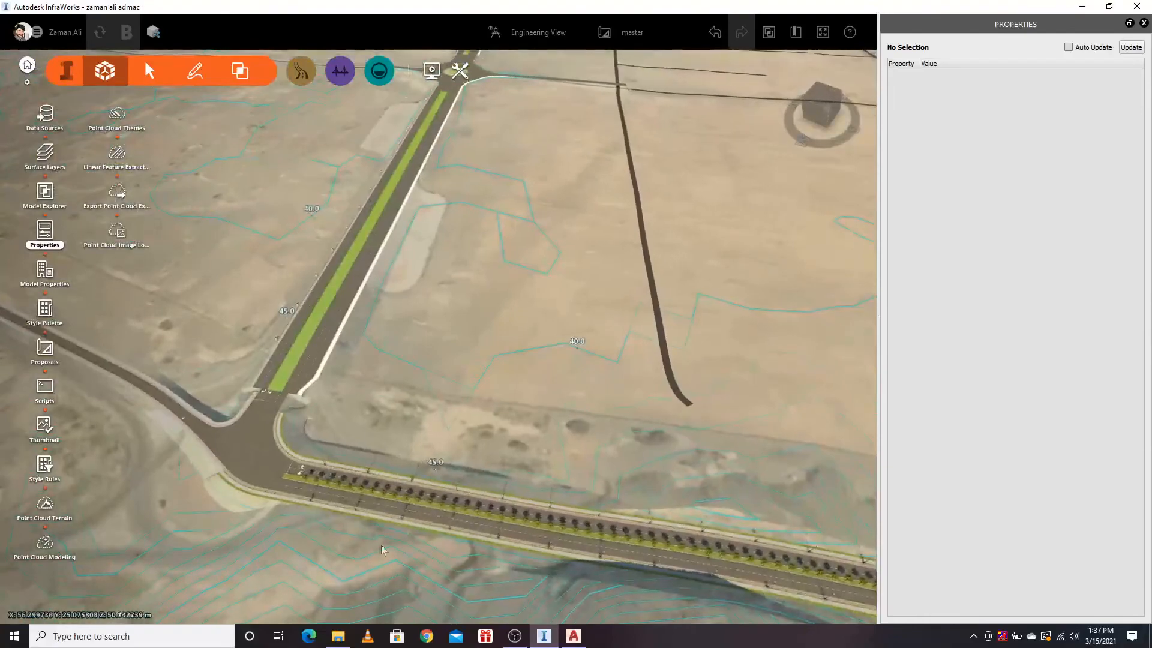
pyautogui.scroll(3, 257, 538)
pyautogui.scroll(6, 256, 538)
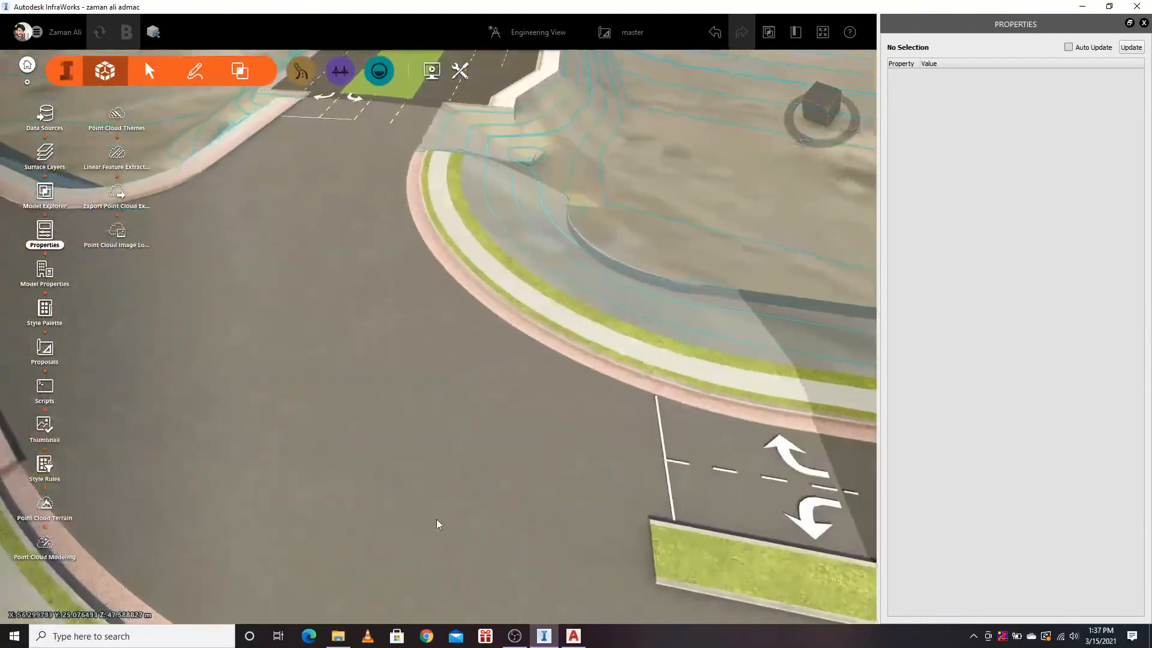
pyautogui.moveTo(437, 519); pyautogui.dragTo(612, 574)
pyautogui.scroll(-10, 613, 573)
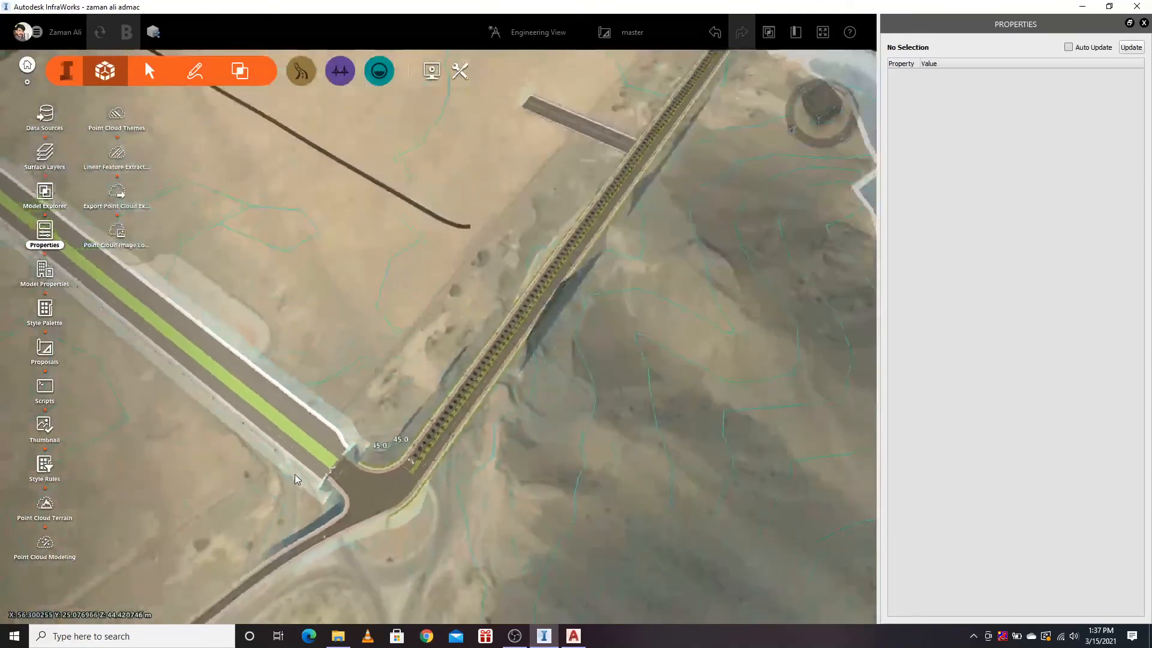
pyautogui.moveTo(294, 474); pyautogui.dragTo(552, 466)
pyautogui.scroll(-8, 679, 412)
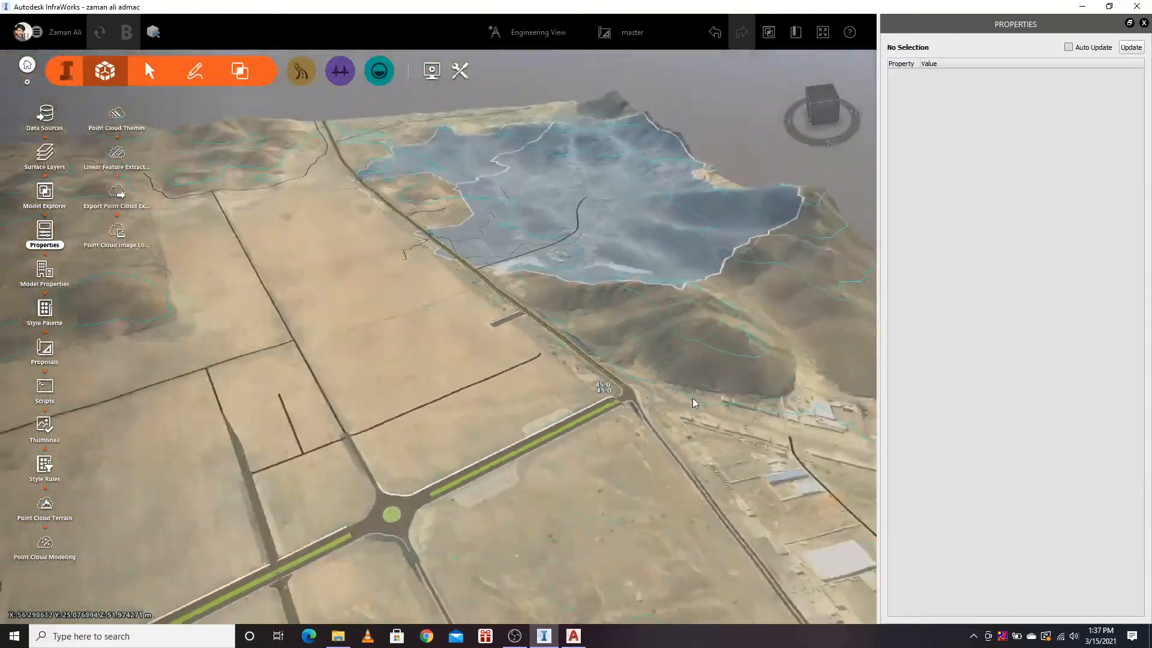
# Step: Convert the T-intersection on the main road, MC-65, to a roundabout and clear the selection
pyautogui.scroll(3, 391, 589)
pyautogui.scroll(10, 390, 589)
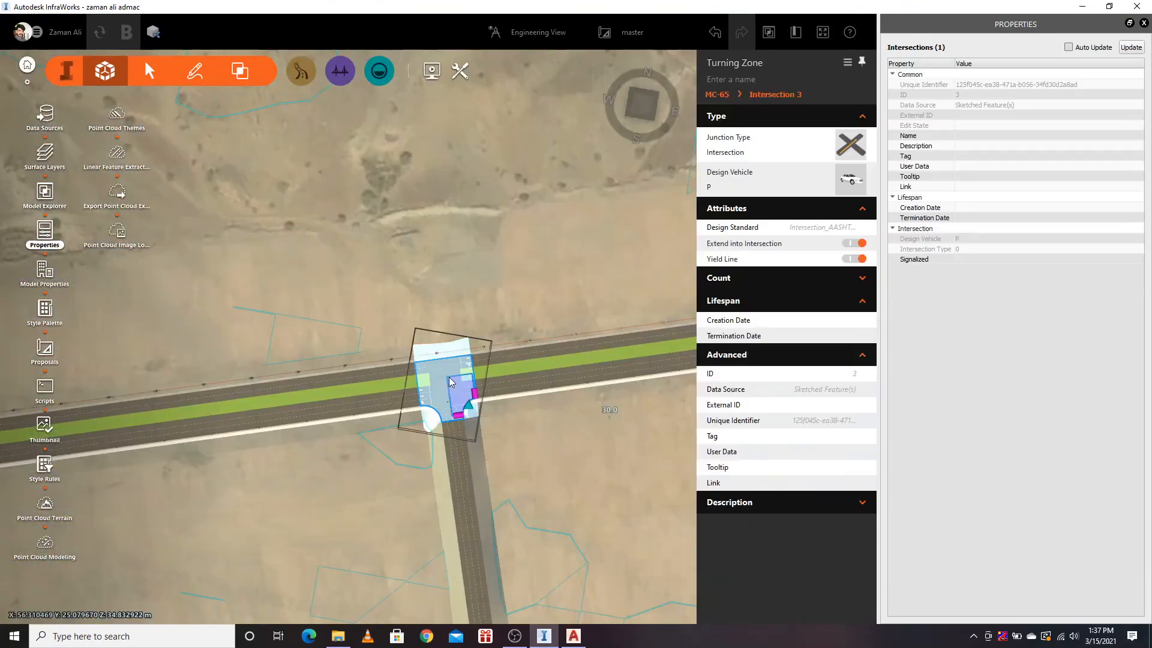
pyautogui.rightClick(448, 379)
pyautogui.click(497, 384)
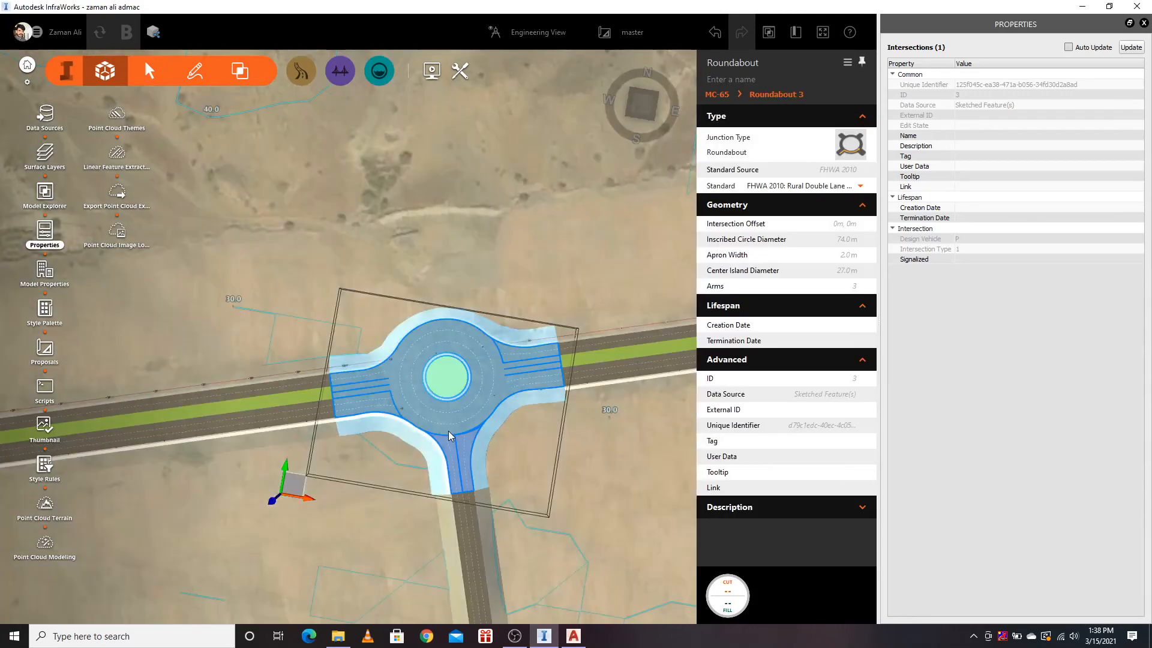
pyautogui.click(516, 454)
# Step: Move the manhole standing in the roundabout's outer lane to the road's outer curb edge and clear the selection
pyautogui.scroll(10, 455, 411)
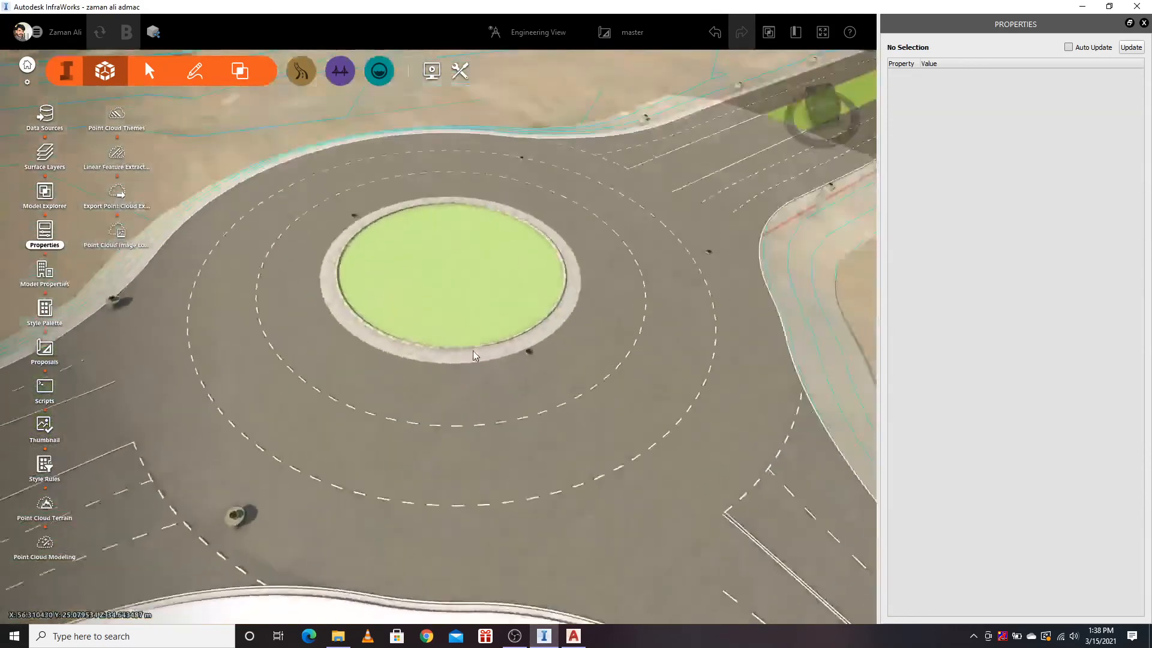
pyautogui.moveTo(472, 354); pyautogui.dragTo(482, 331, button='middle')
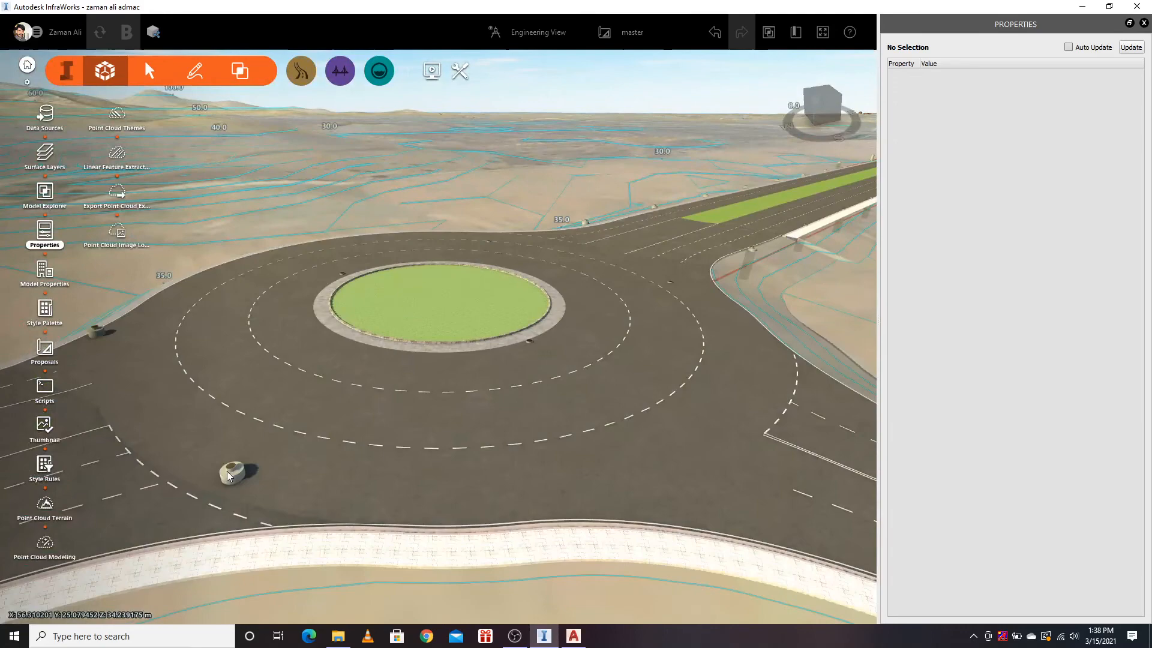
pyautogui.click(228, 471)
pyautogui.moveTo(221, 477); pyautogui.dragTo(121, 548)
pyautogui.scroll(-5, 244, 526)
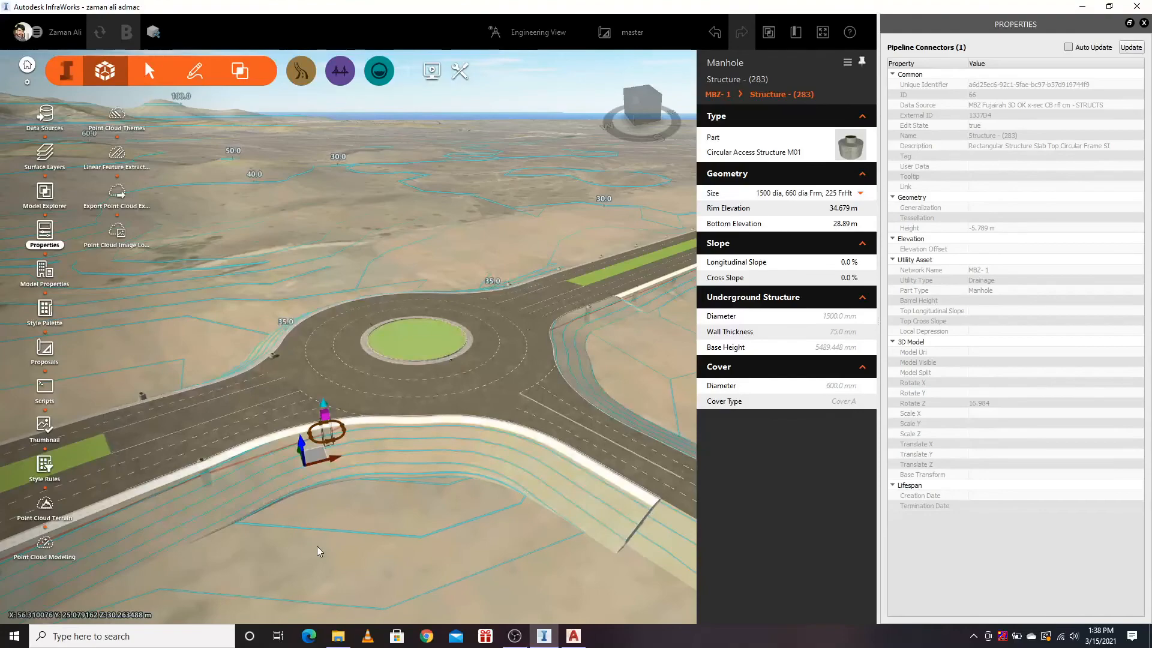
pyautogui.click(317, 546)
pyautogui.scroll(4, 308, 473)
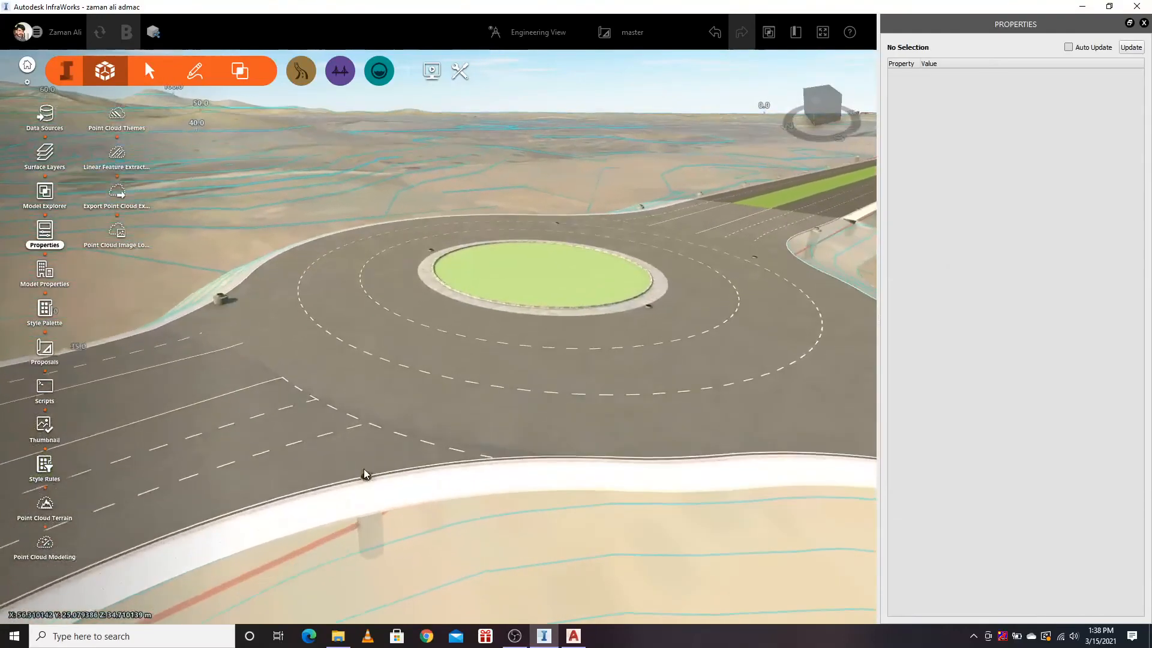
pyautogui.scroll(-3, 364, 474)
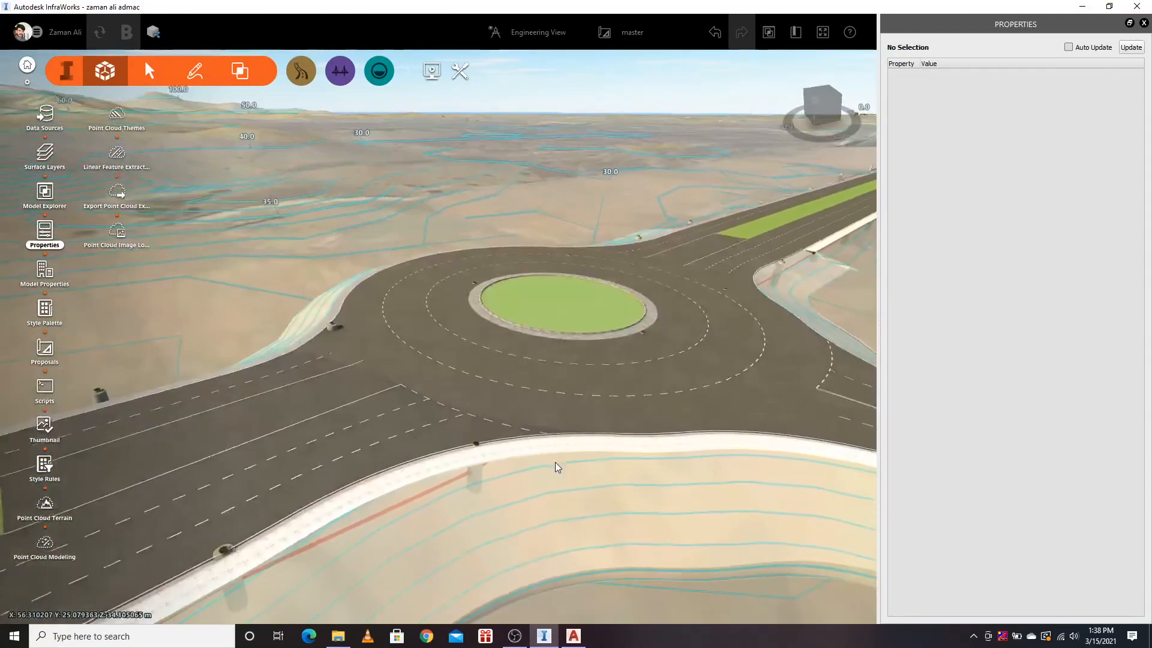
# Step: Move the manhole beside the central island's apron onto the green center island and clear the selection
pyautogui.moveTo(555, 467); pyautogui.dragTo(387, 643, button='middle')
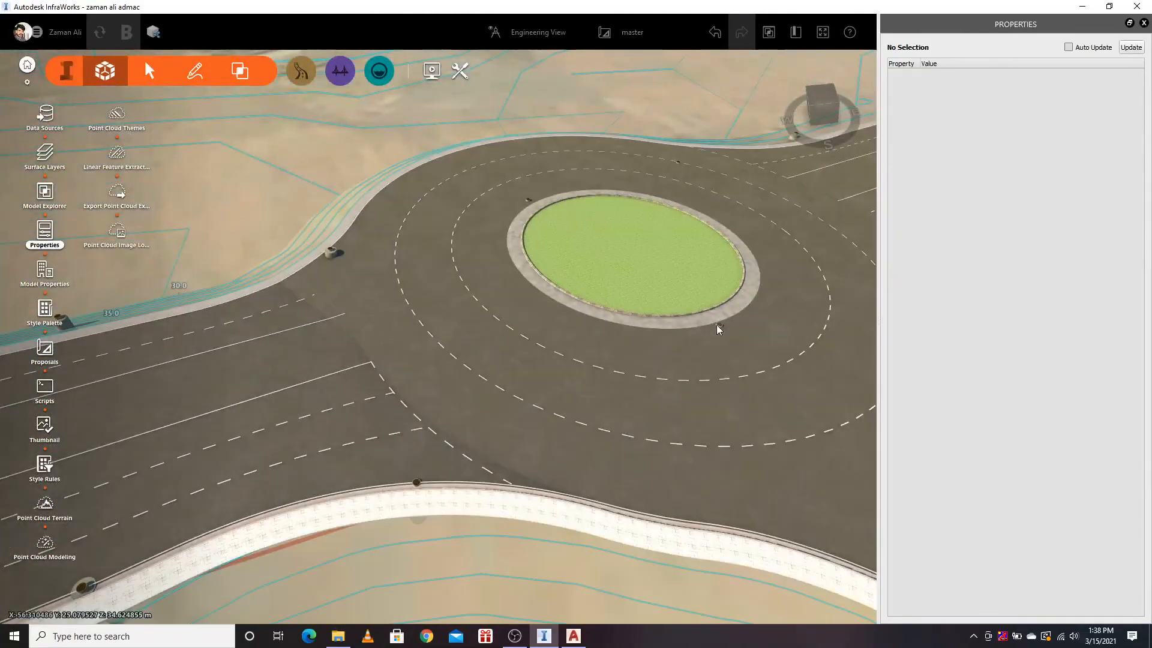
pyautogui.click(725, 325)
pyautogui.scroll(-3, 332, 430)
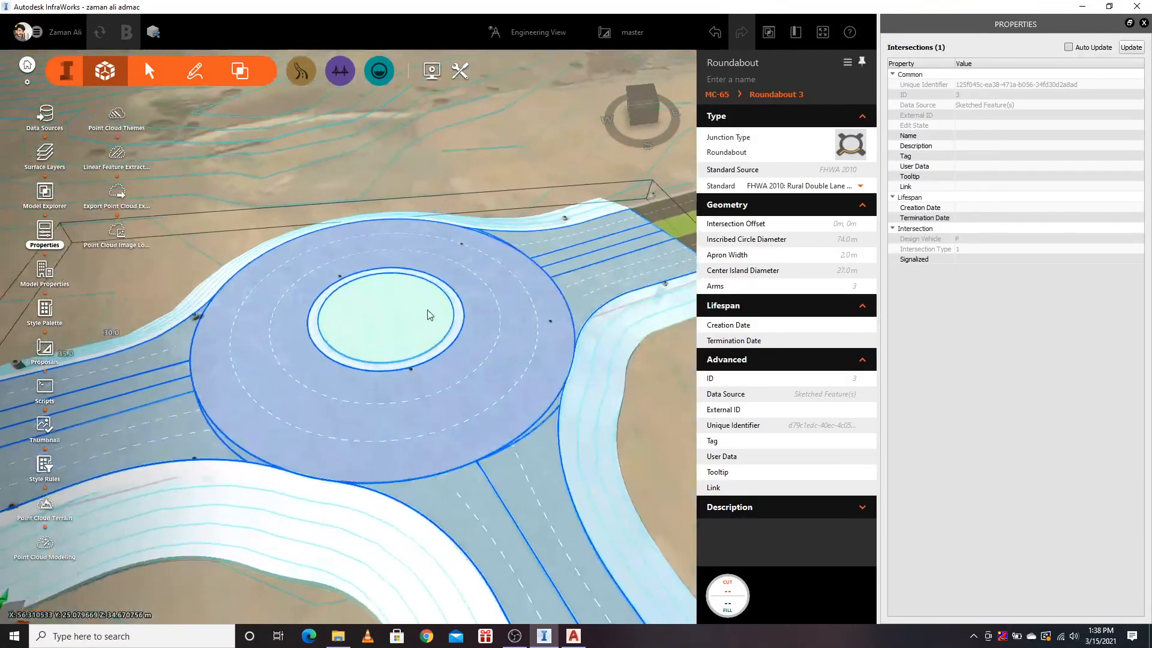
pyautogui.scroll(3, 428, 313)
pyautogui.press('Escape')
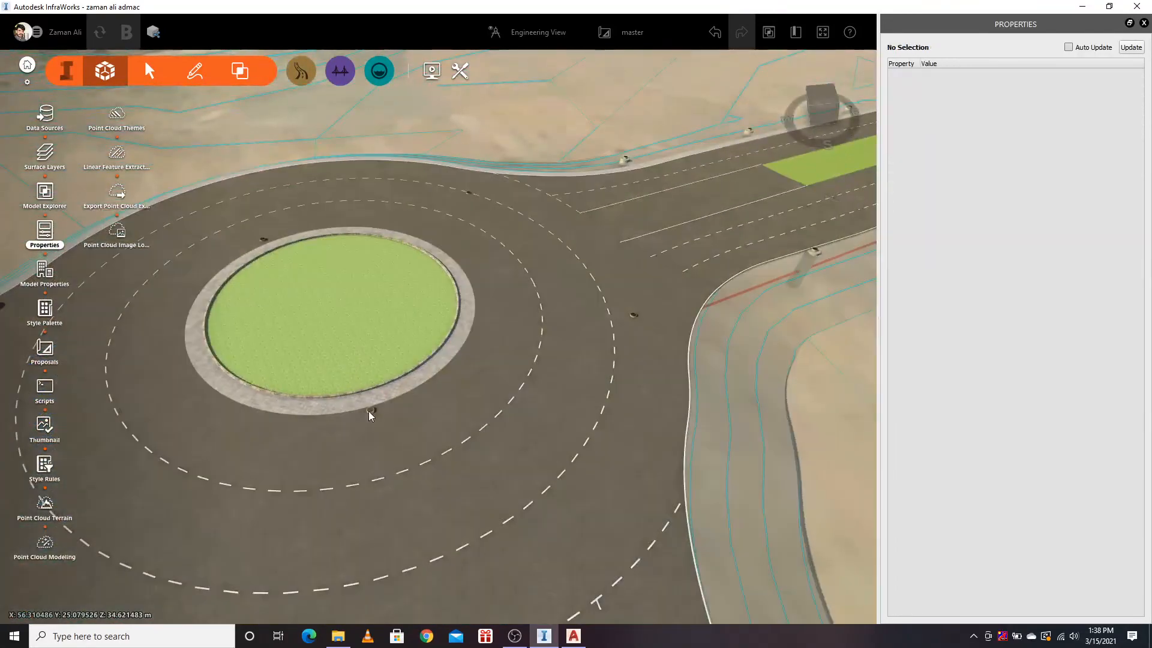
pyautogui.click(369, 411)
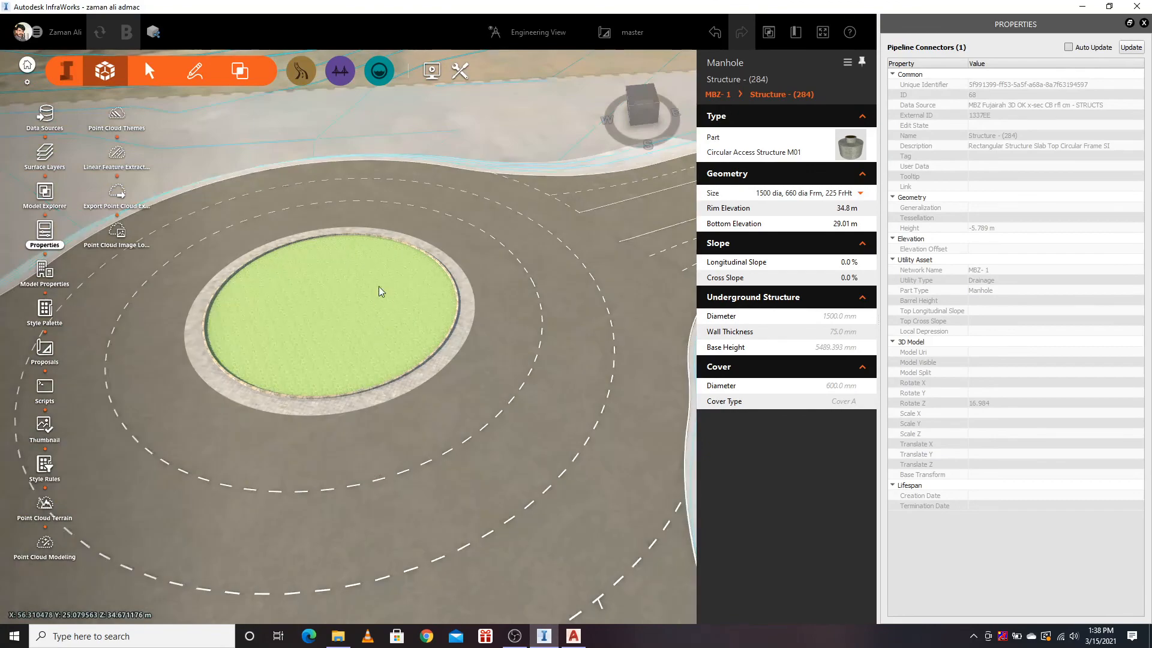
pyautogui.moveTo(257, 240); pyautogui.dragTo(277, 258)
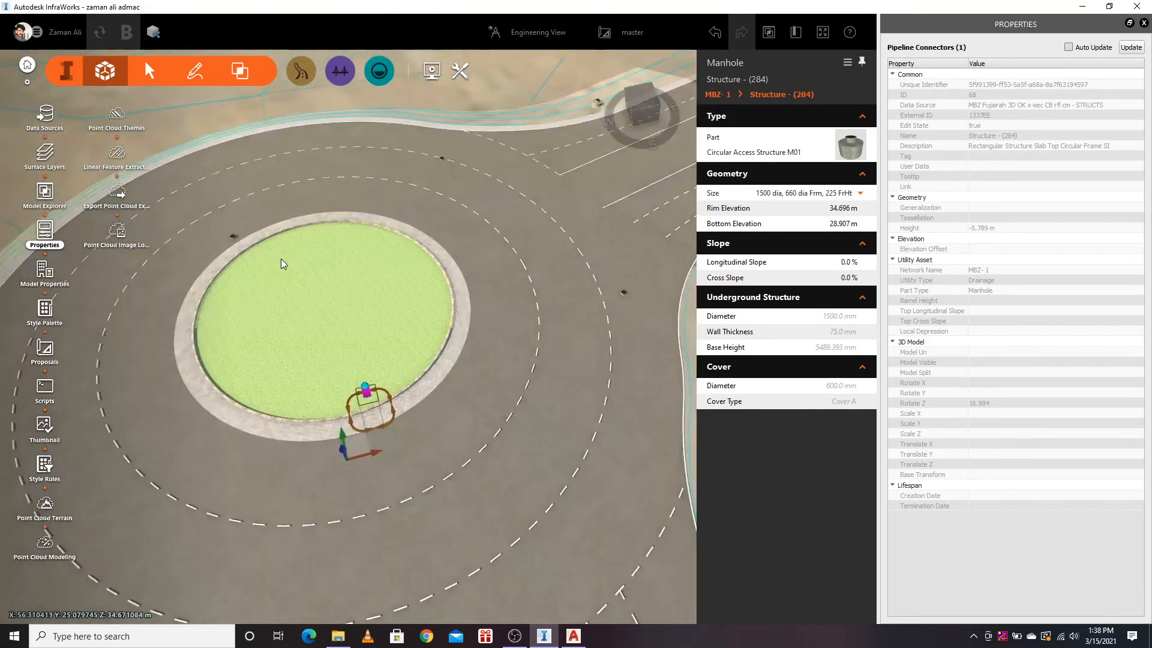
pyautogui.press('Escape')
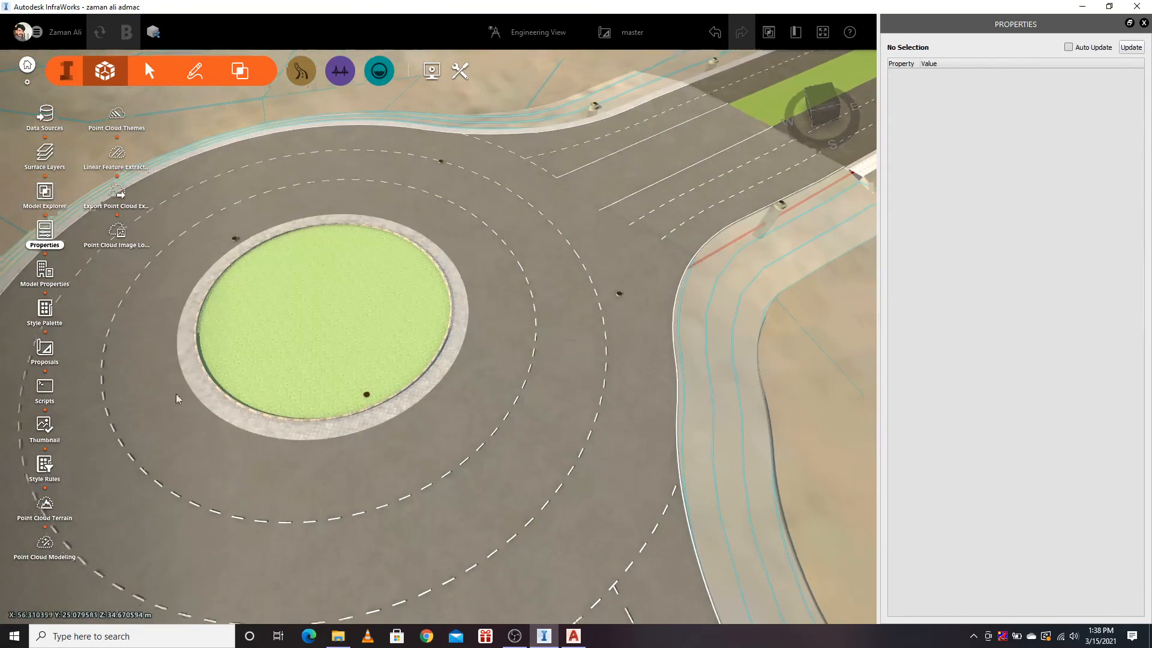
# Step: View the roundabout and the adjoining main road from above, then close InfraWorks
pyautogui.scroll(-5, 119, 382)
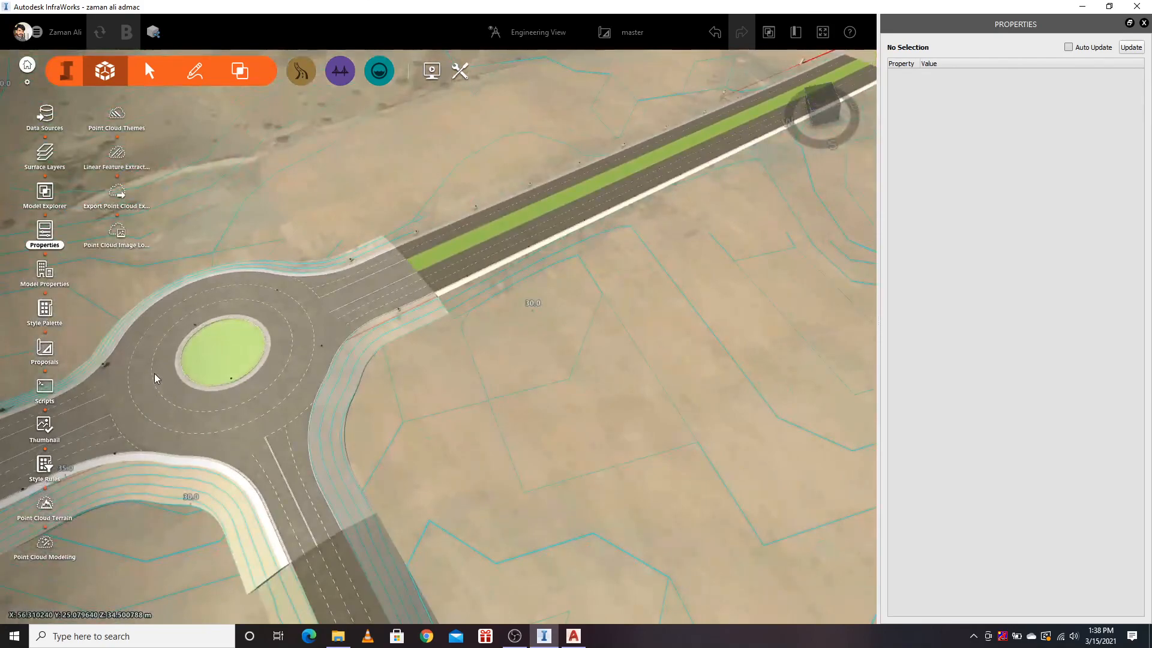
pyautogui.click(1134, 15)
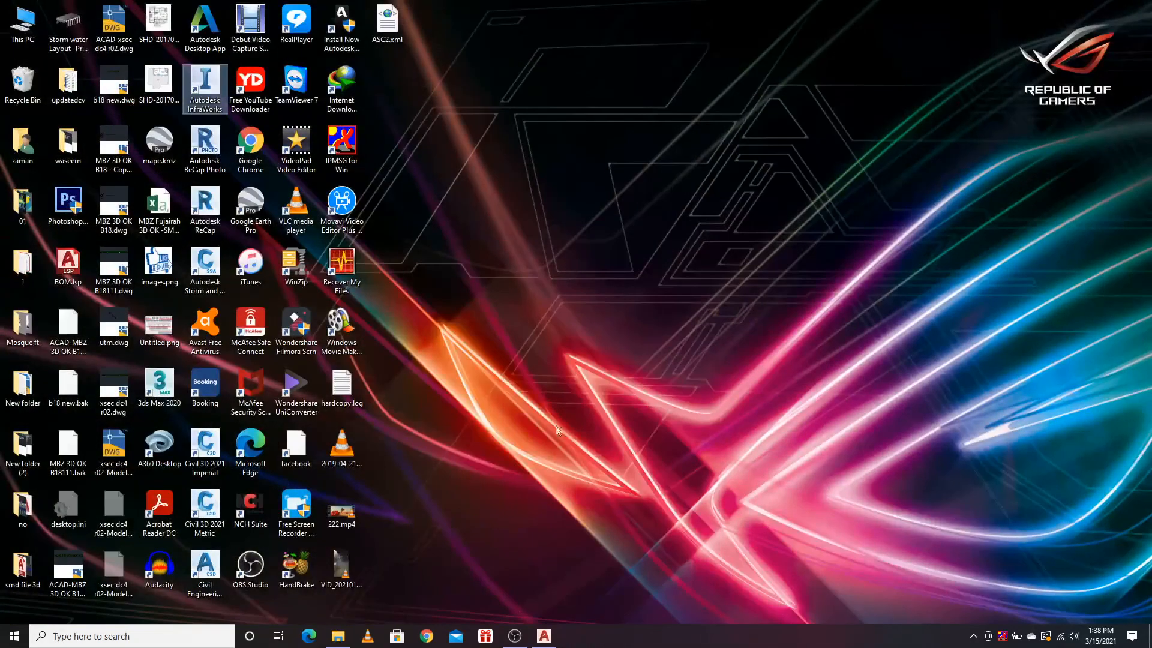